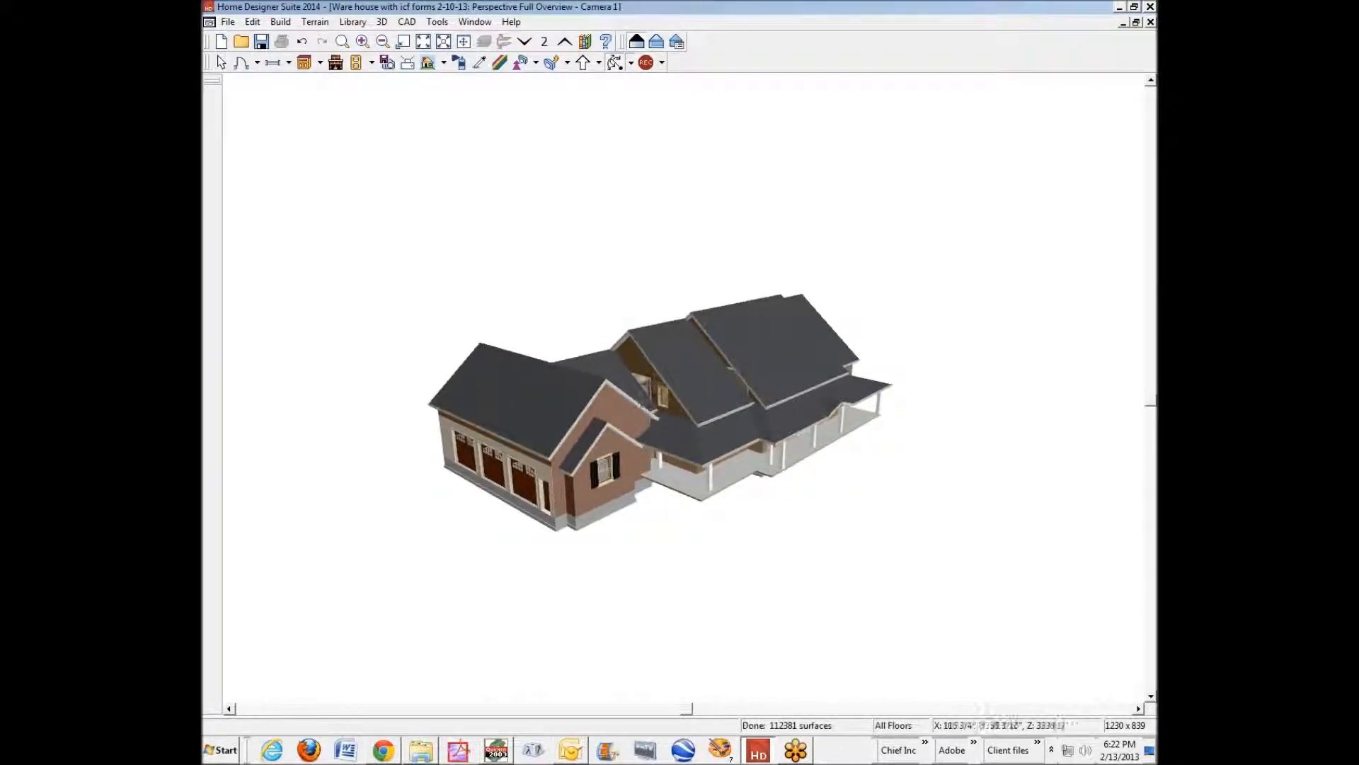
Step: Extend the upper-floor wall polyline between the stepped gable roofs until it closes the open gap under the higher roof
scroll(652, 382, "up", 5)
left_click_drag(801, 370, 778, 390)
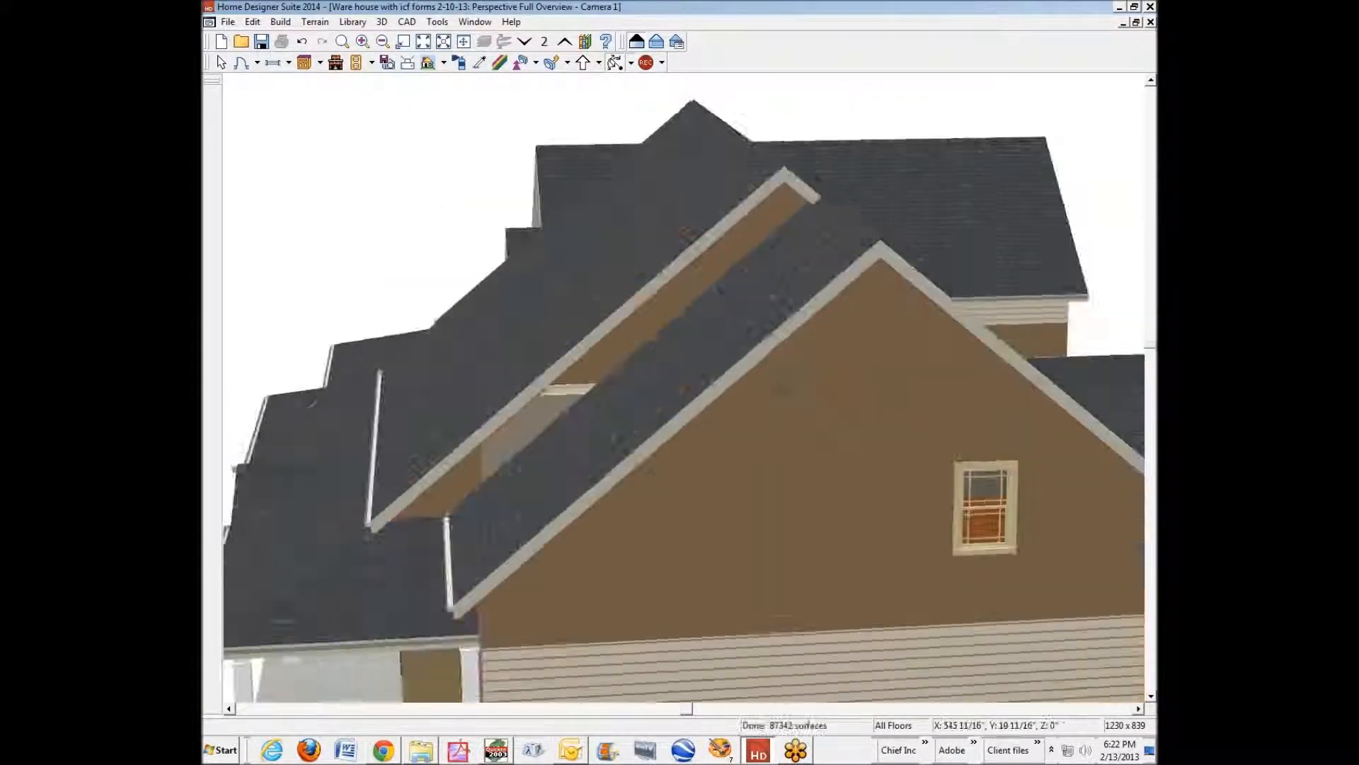
key("space")
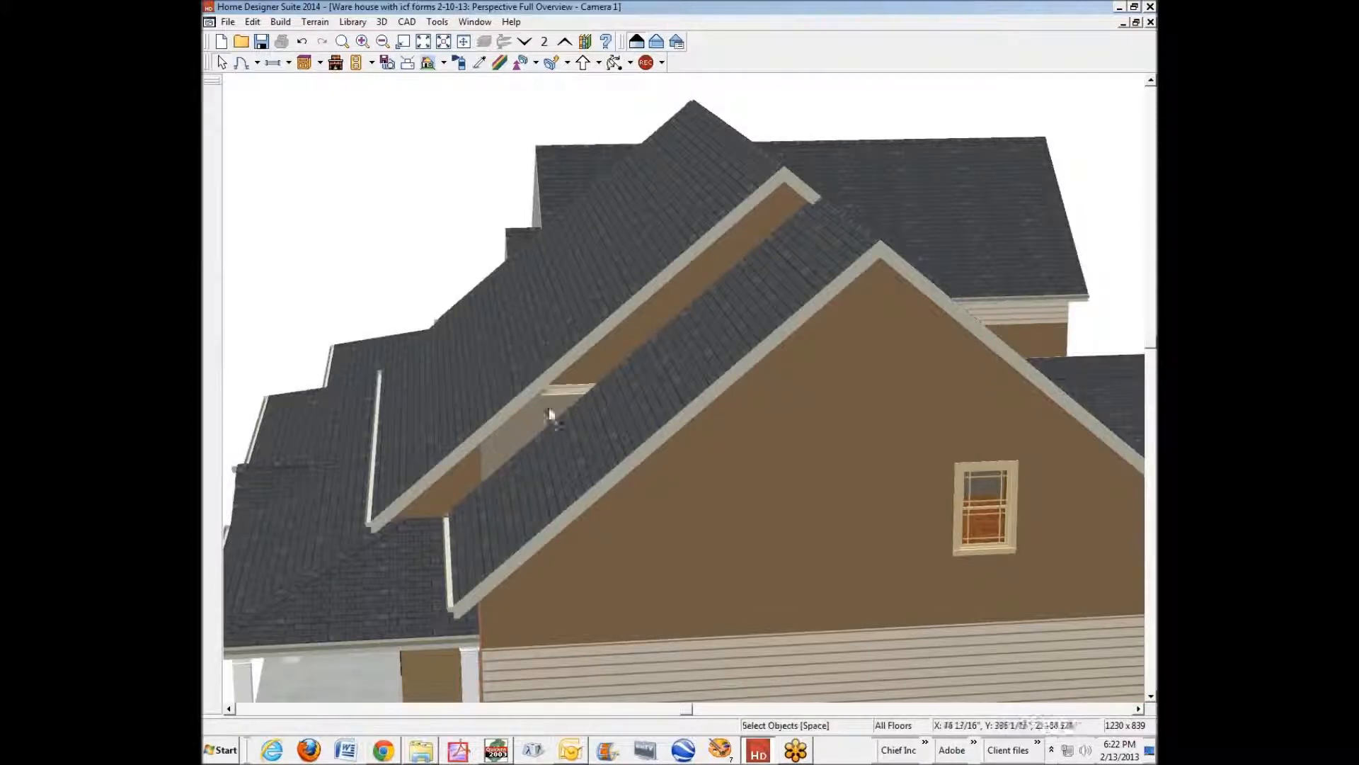
left_click(471, 477)
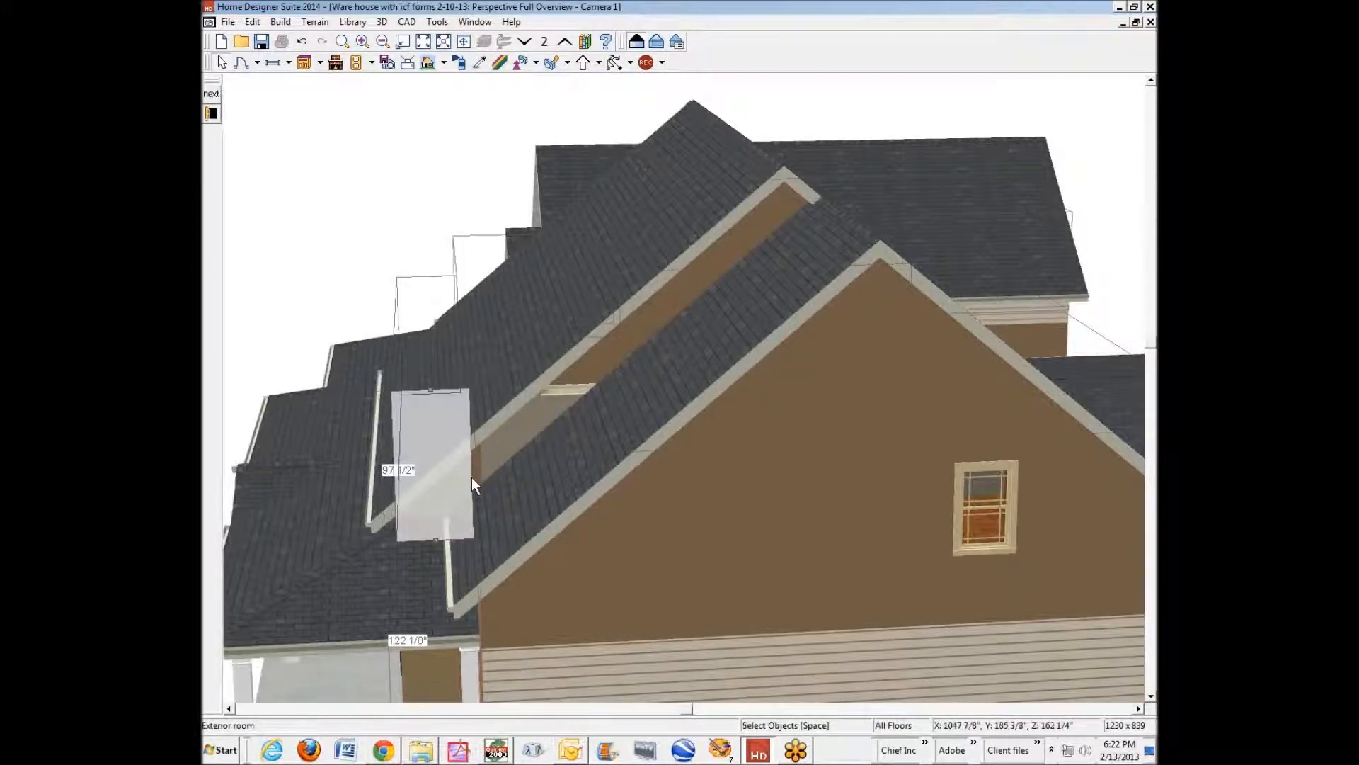
left_click(471, 477)
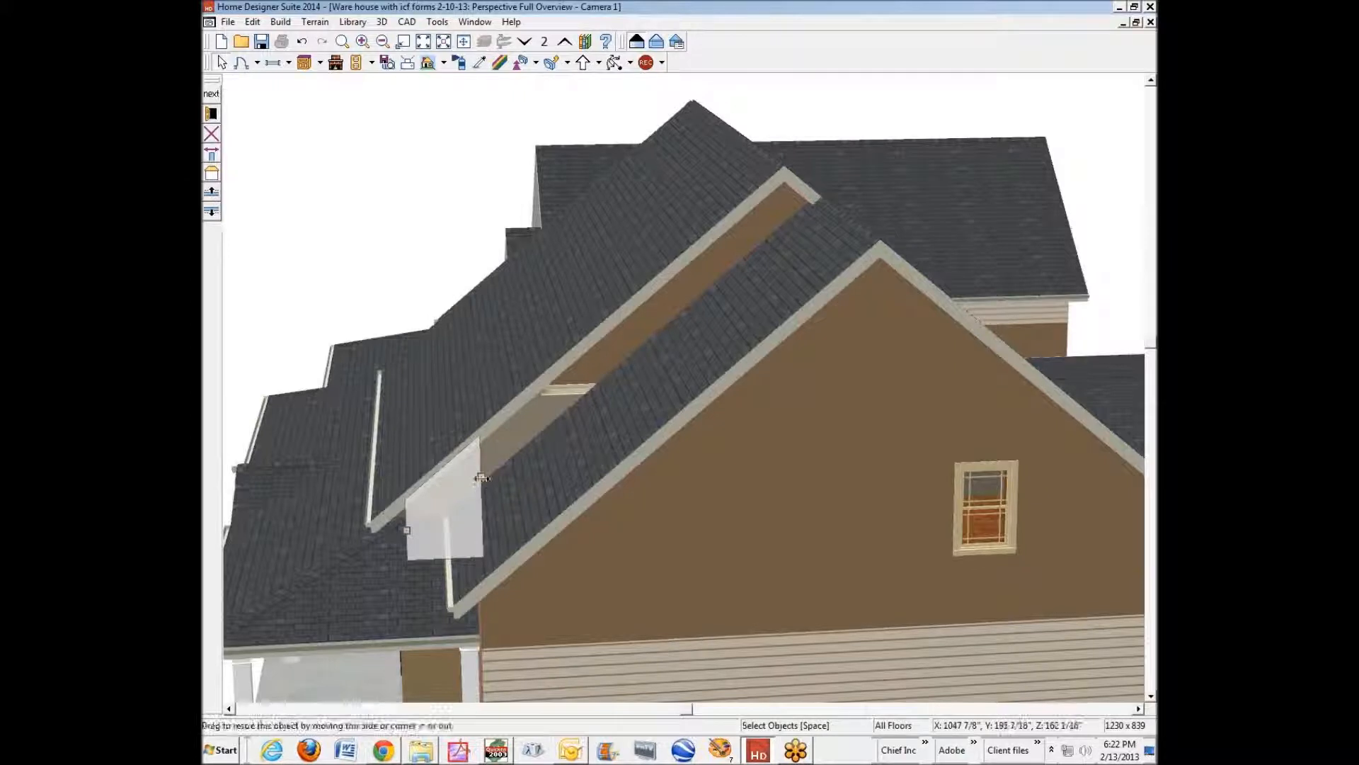
left_click_drag(473, 477, 589, 363)
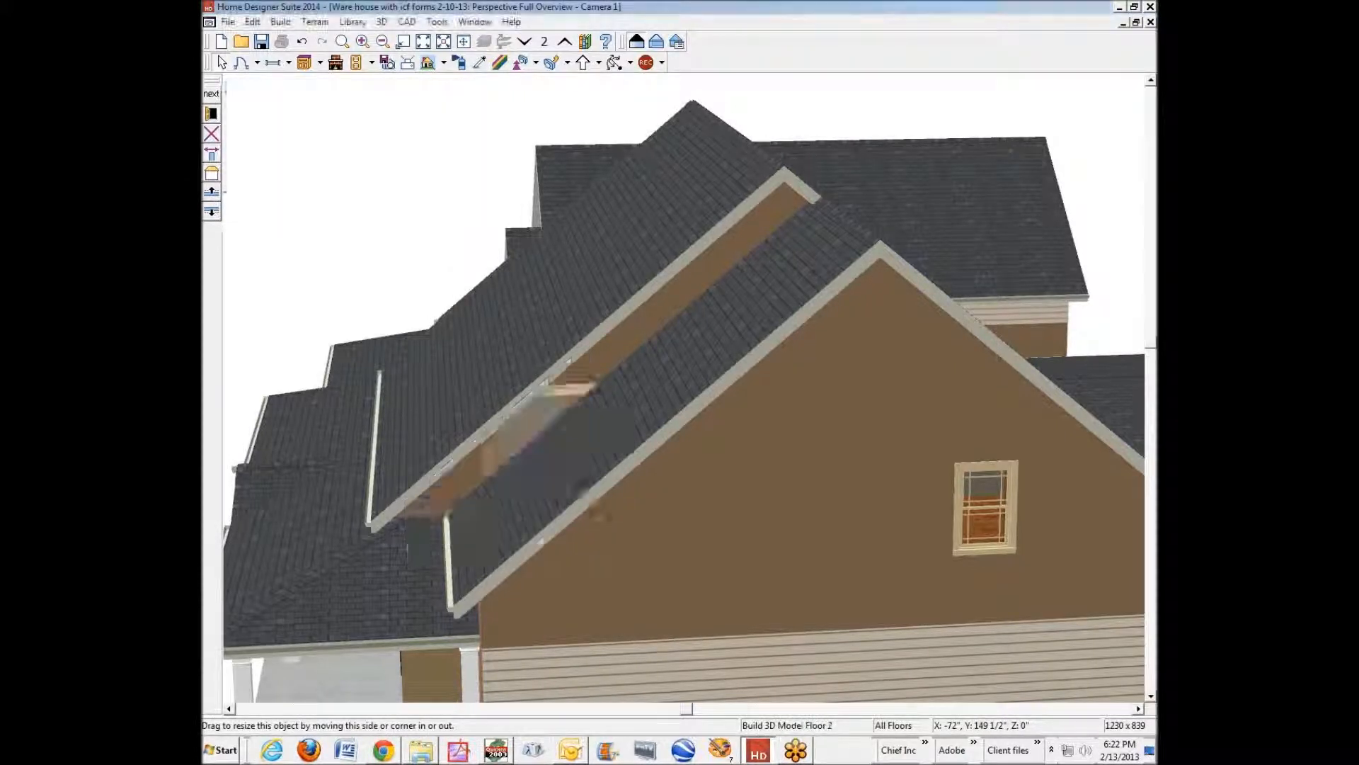
key("Escape")
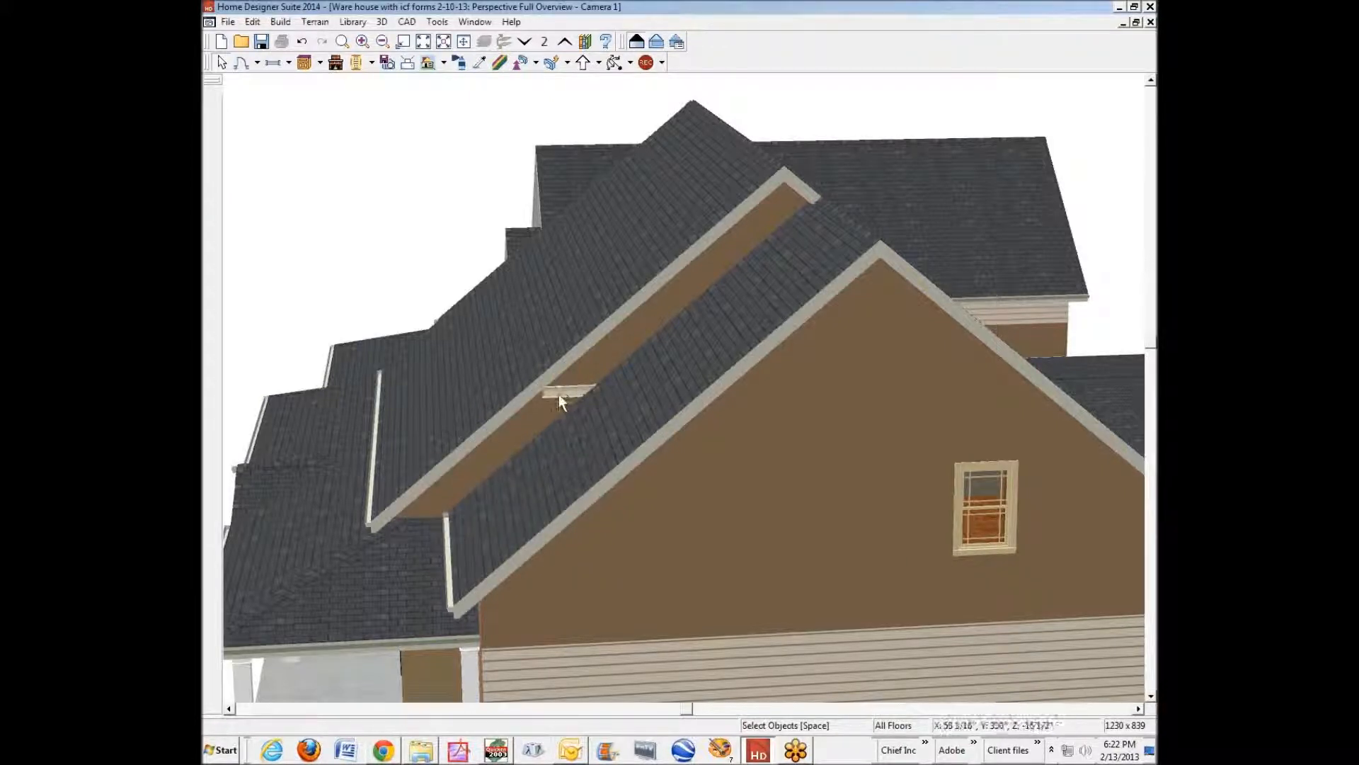
Step: Turn off the default moldings for the room showing through the roof gap and delete the chosen molding from its specification
left_click(580, 392)
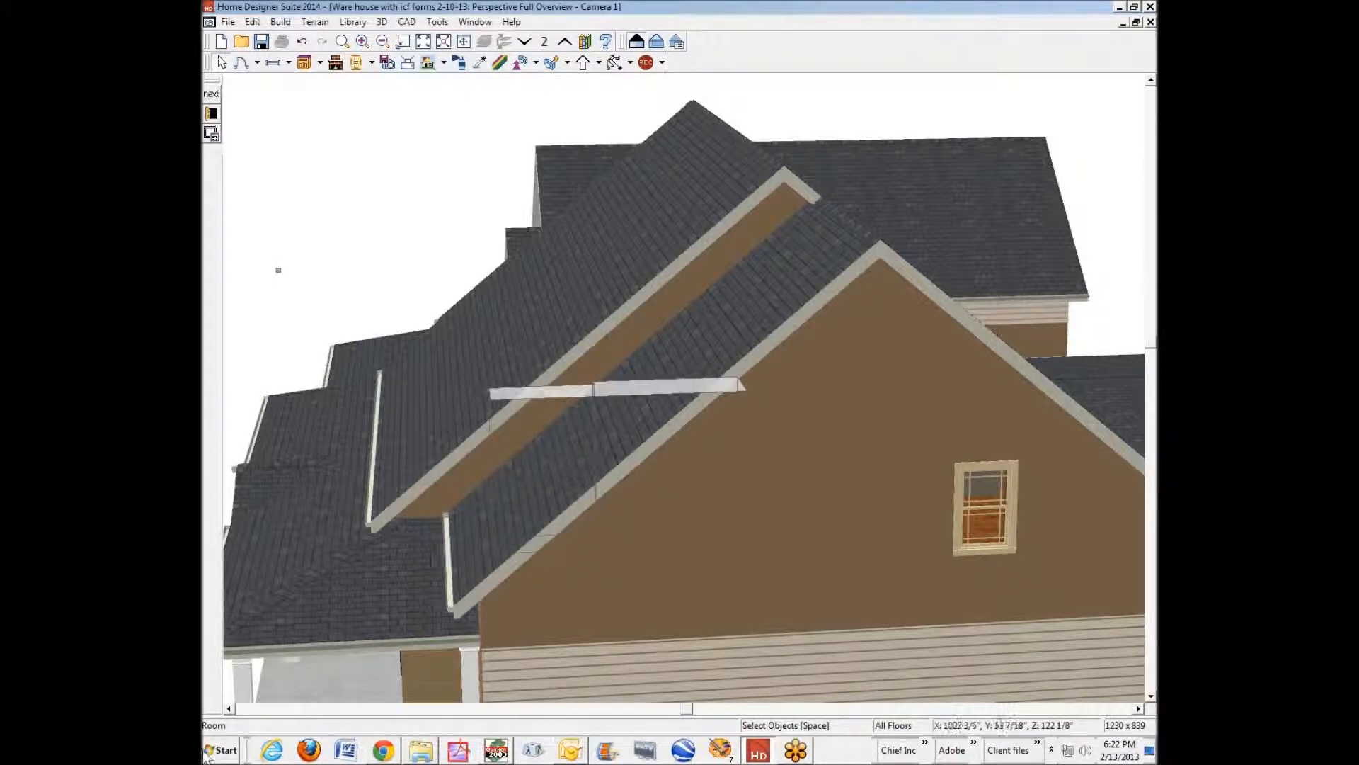
left_click(212, 113)
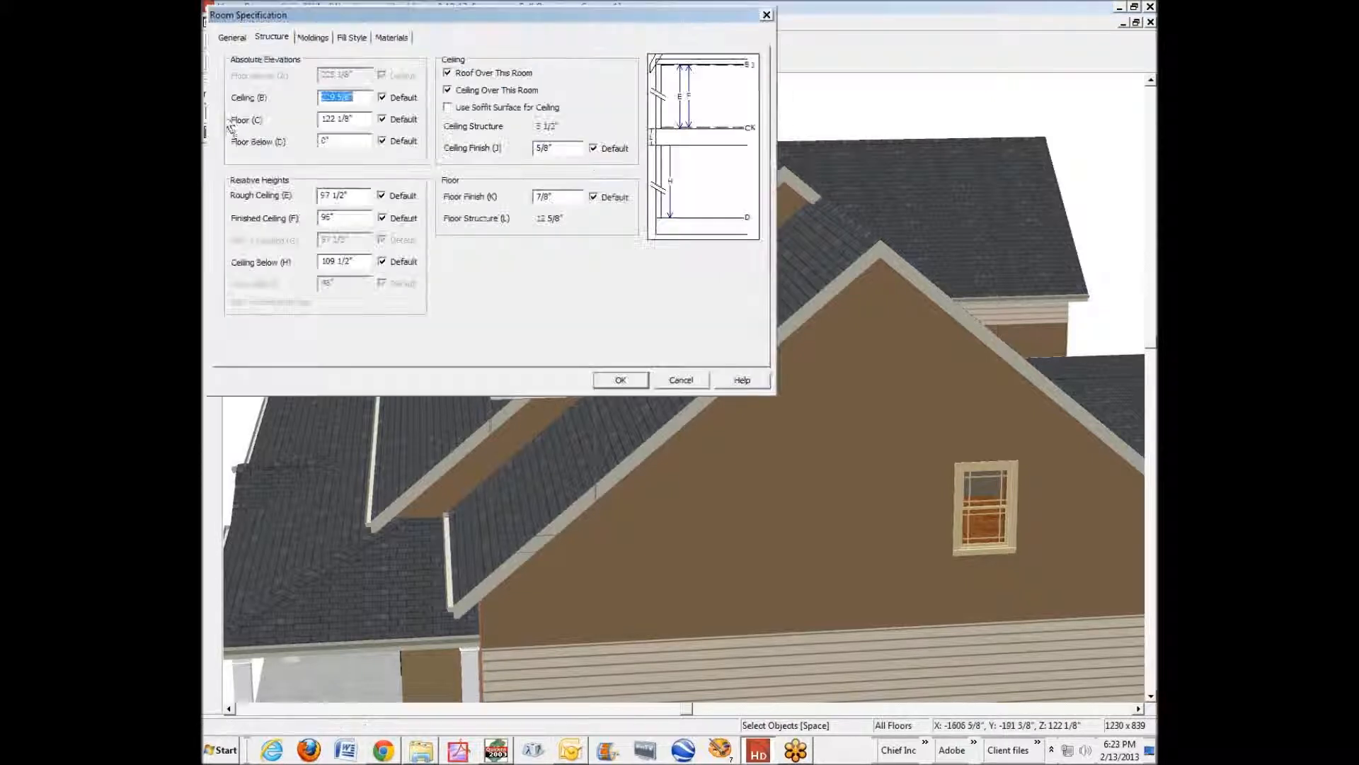
left_click(314, 38)
left_click(230, 61)
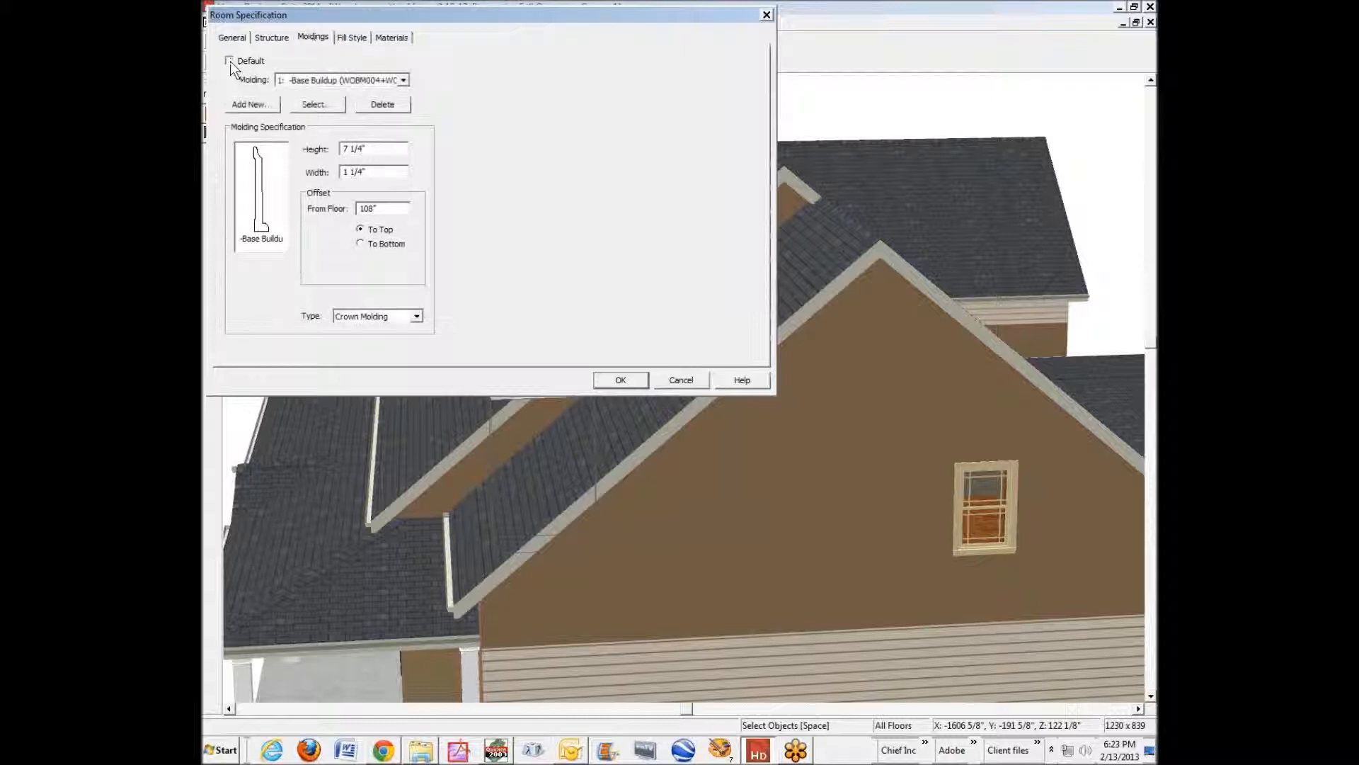
left_click(402, 80)
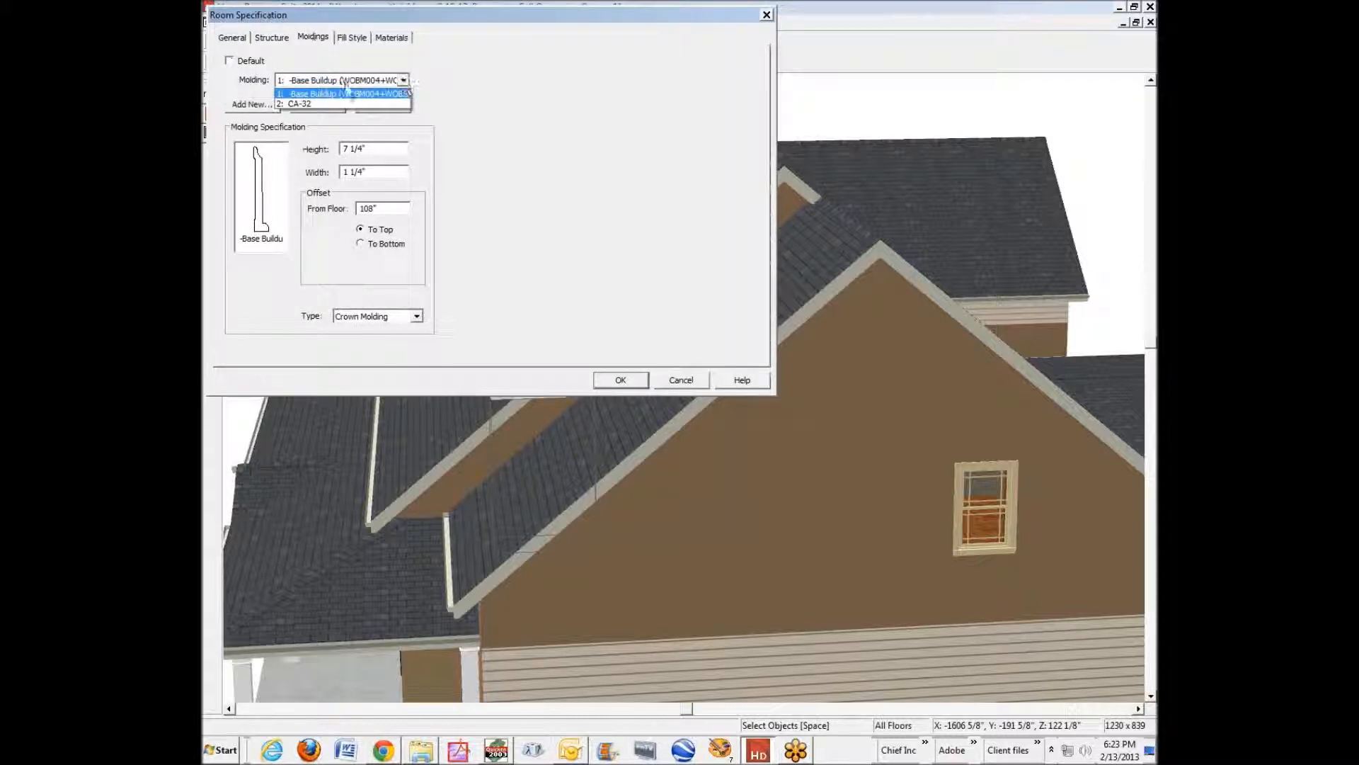
left_click(323, 99)
left_click(392, 104)
left_click(610, 384)
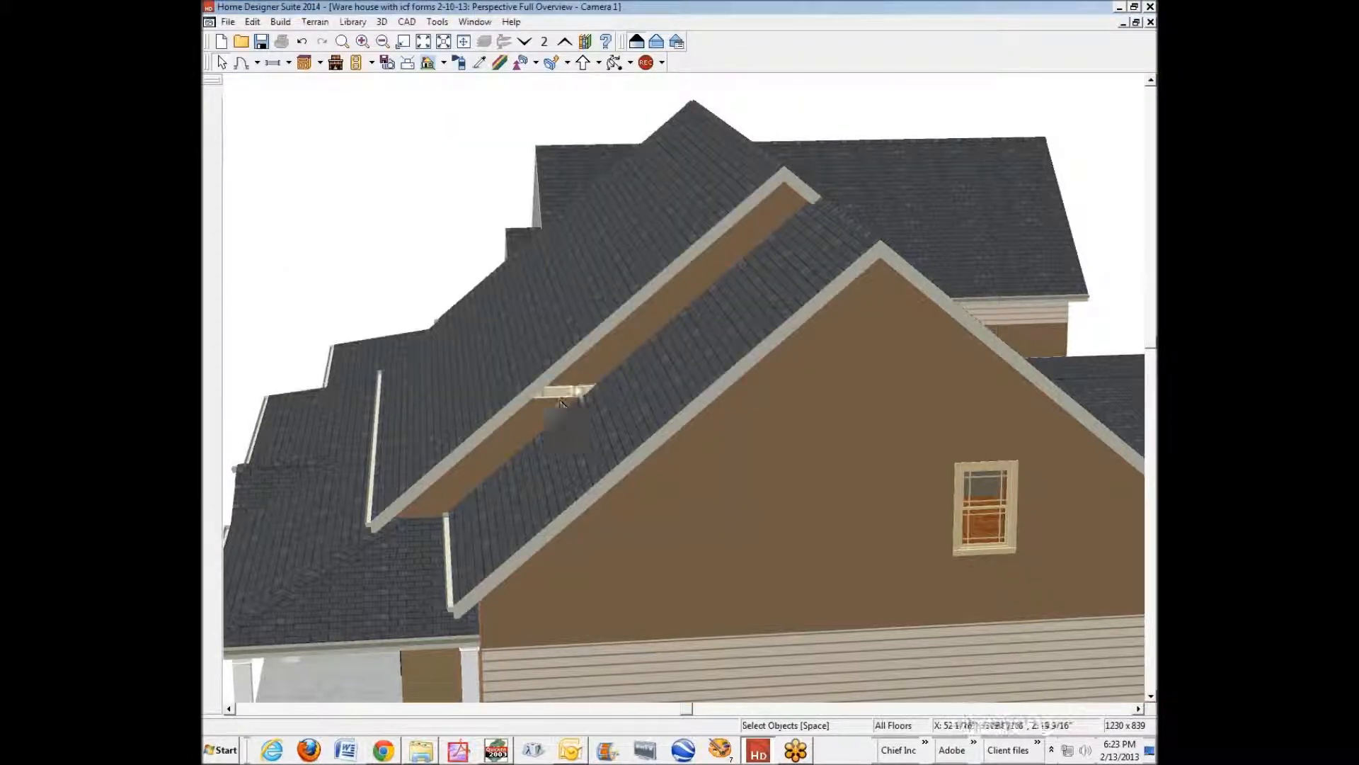
Step: Examine the light strip between the two stepped roofs and identify the room and wall surfaces around it
left_click(586, 383)
left_click(586, 381)
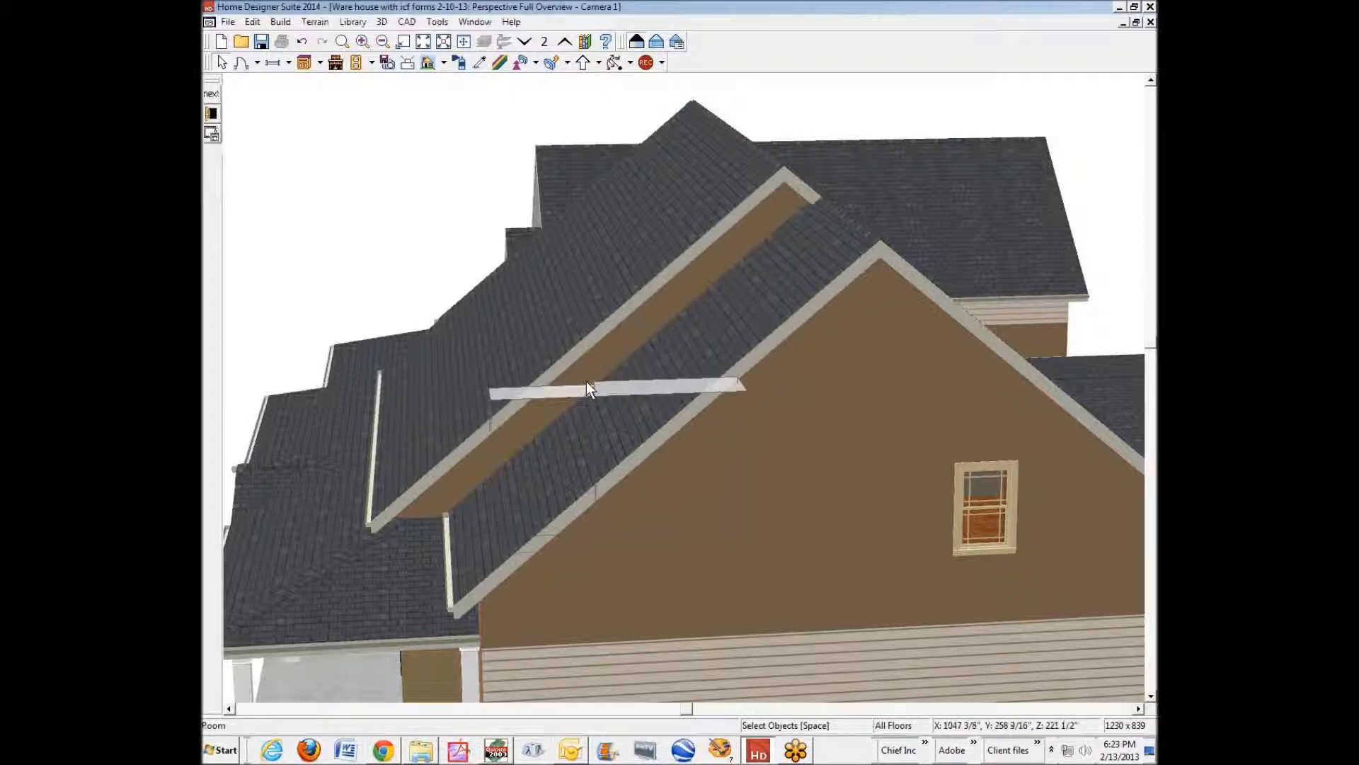
left_click(548, 412)
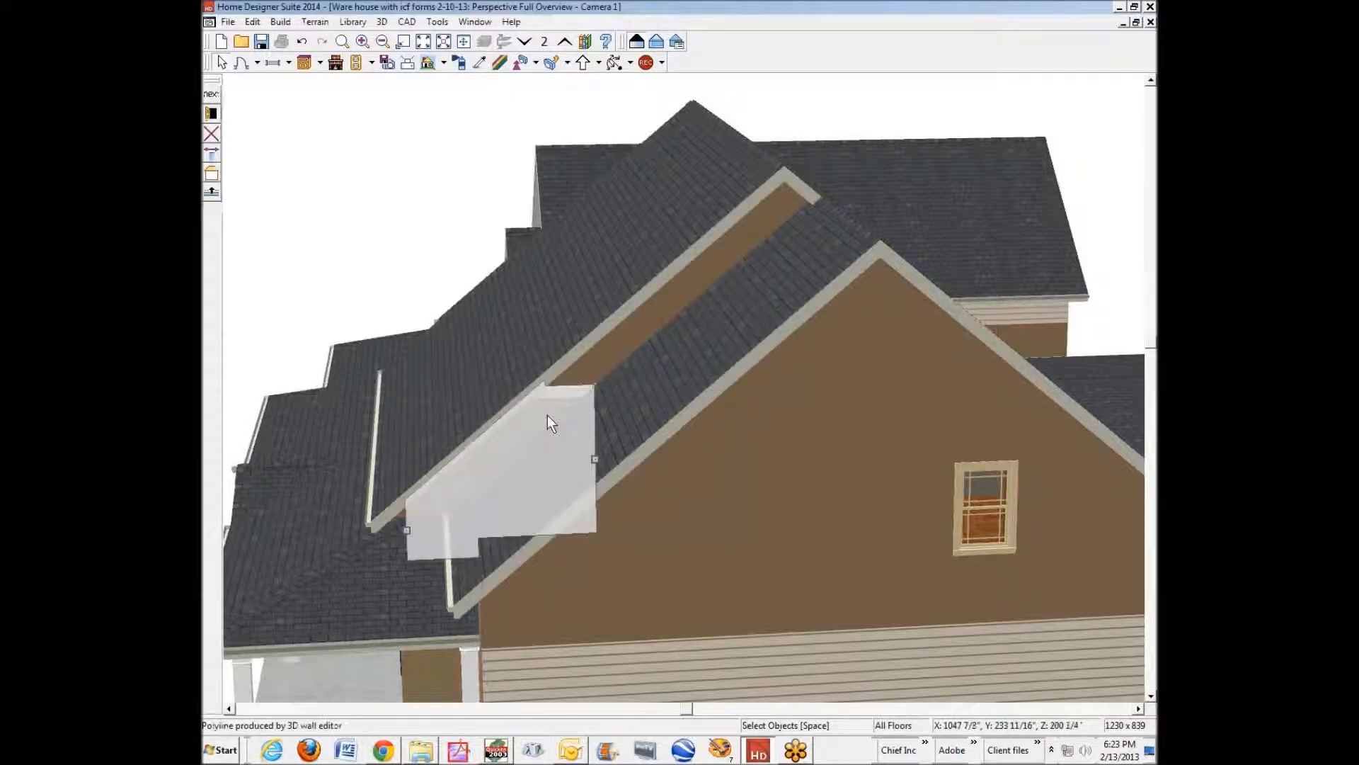
key("Delete")
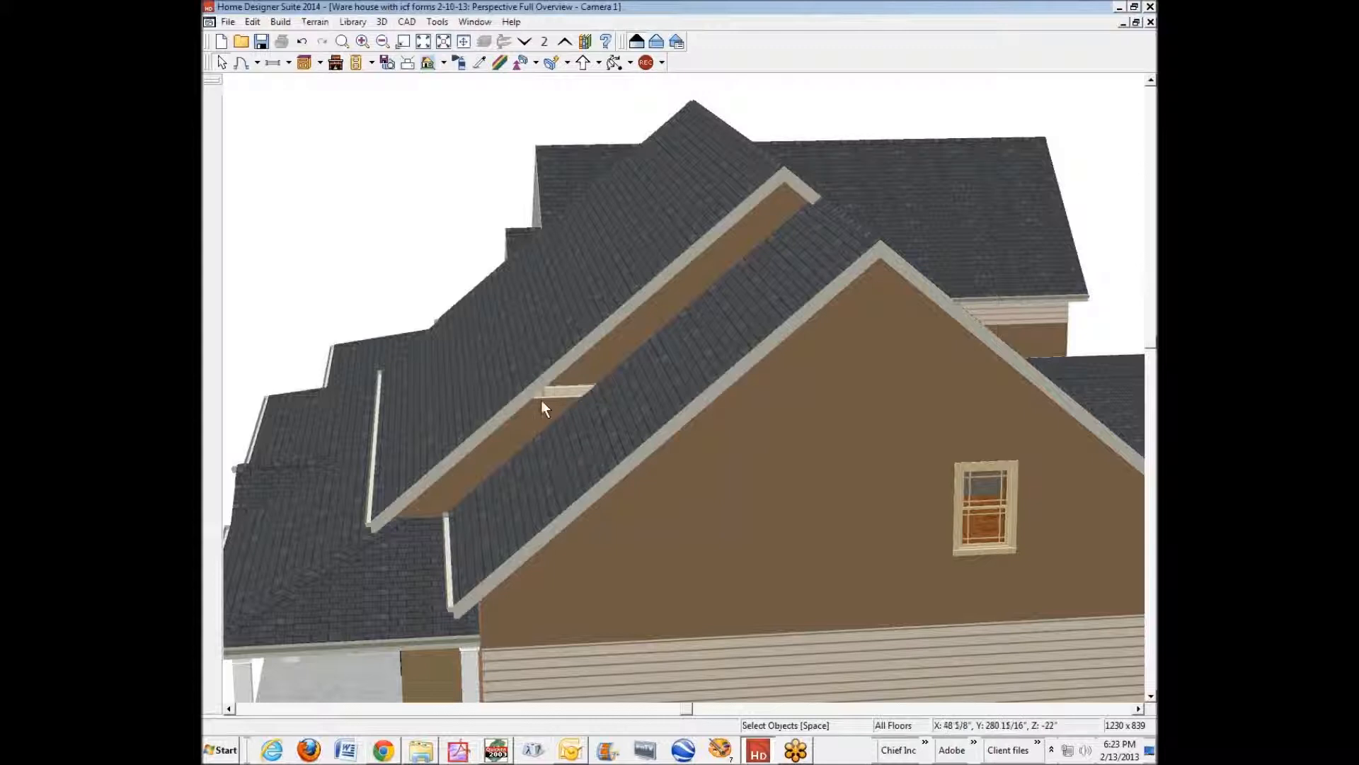
scroll(542, 401, "up", 8)
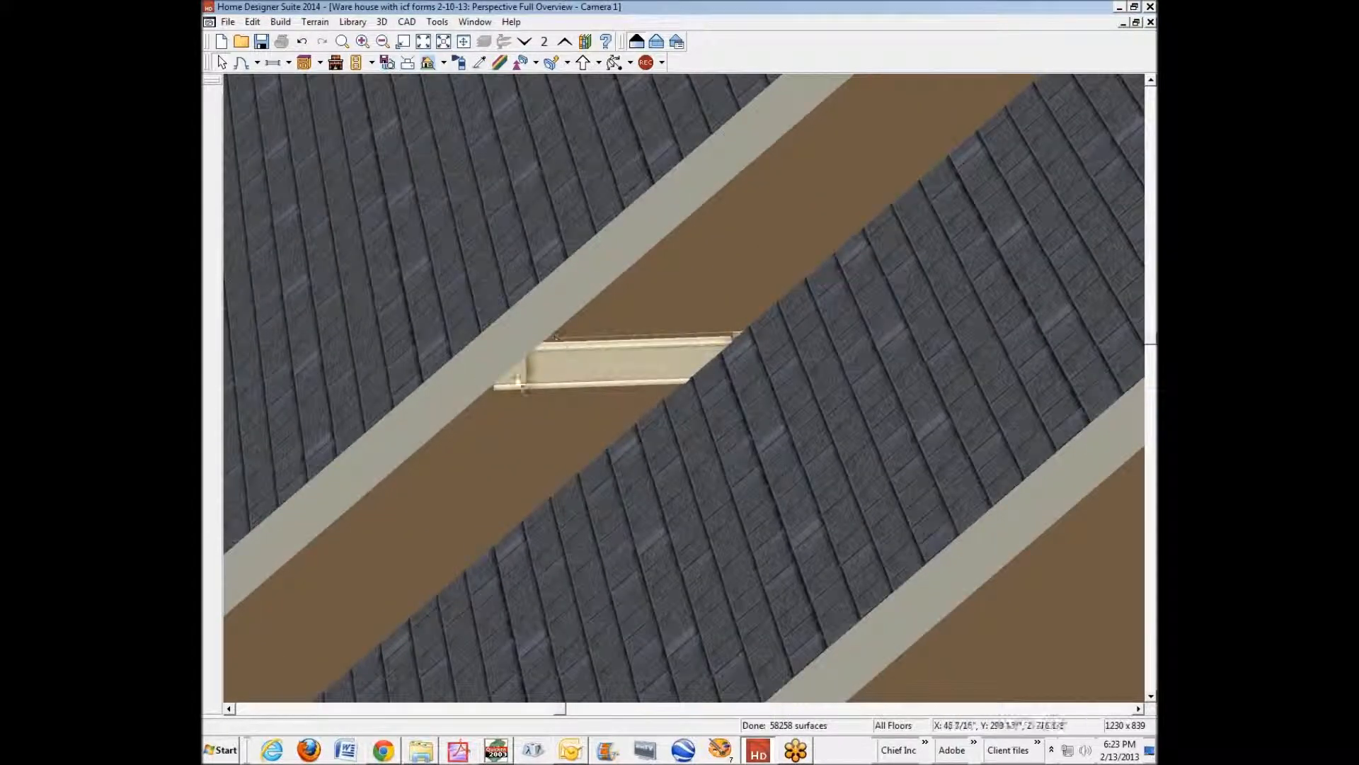
scroll(557, 347, "down", 8)
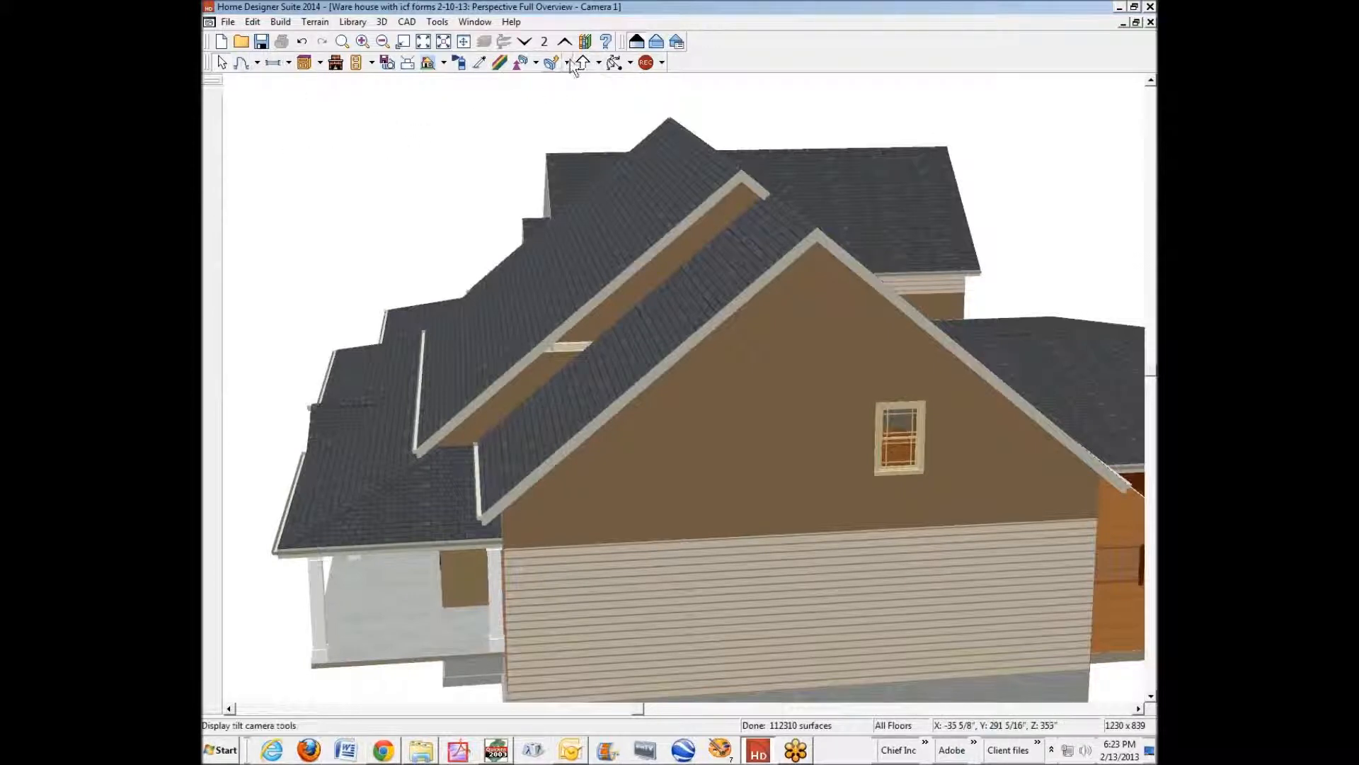
Step: On the garage side of the house, extend the wall polyline beneath the higher roof up the slope to close the gap
left_click(614, 62)
left_click_drag(406, 396, 666, 512)
left_click_drag(844, 291, 782, 374)
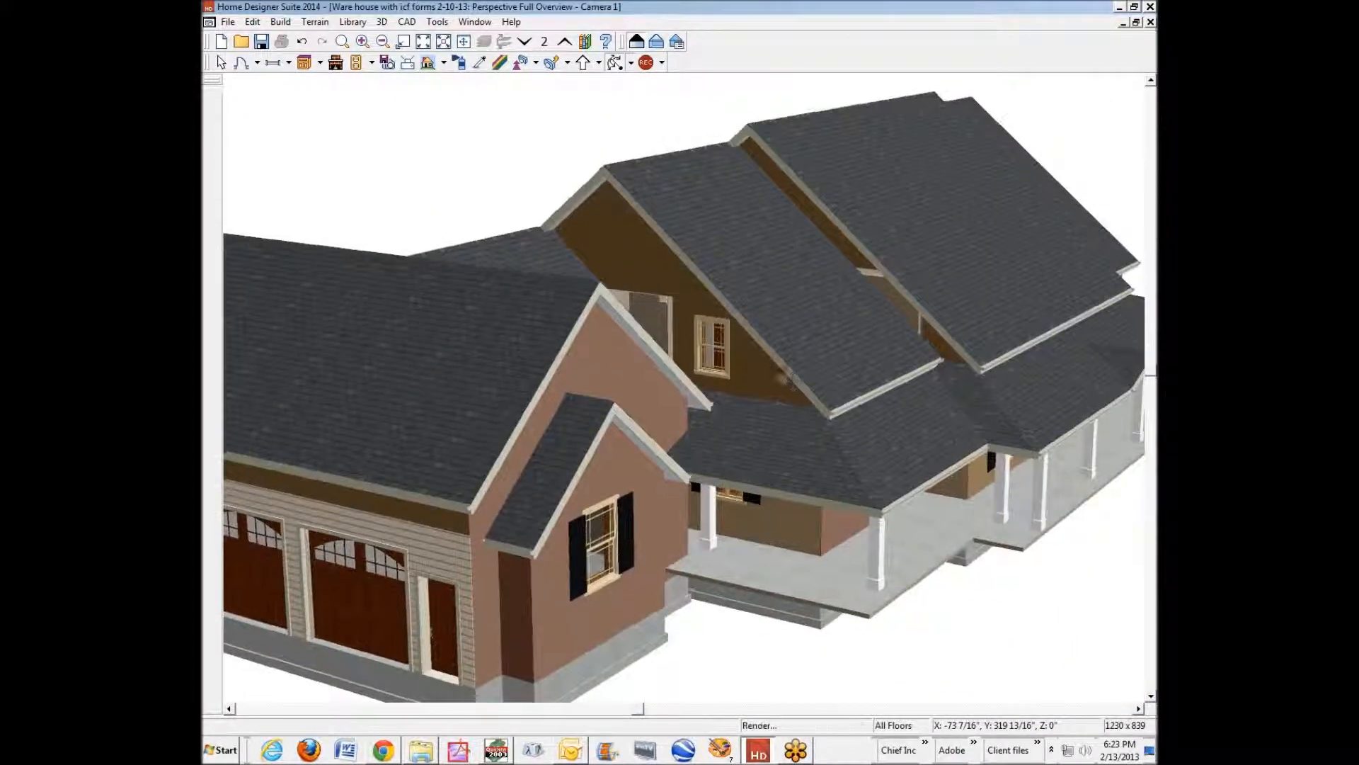
scroll(897, 326, "up", 3)
key("space")
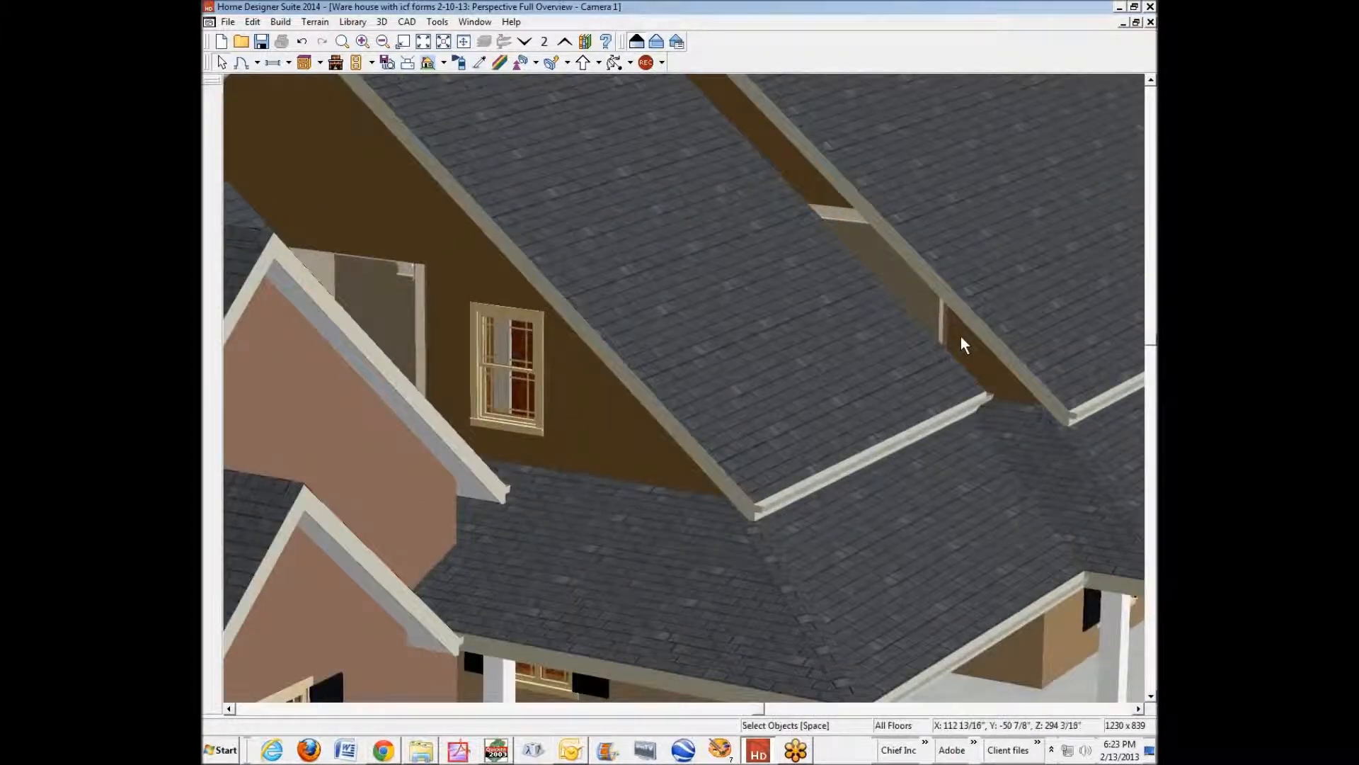
left_click(962, 337)
key("Delete")
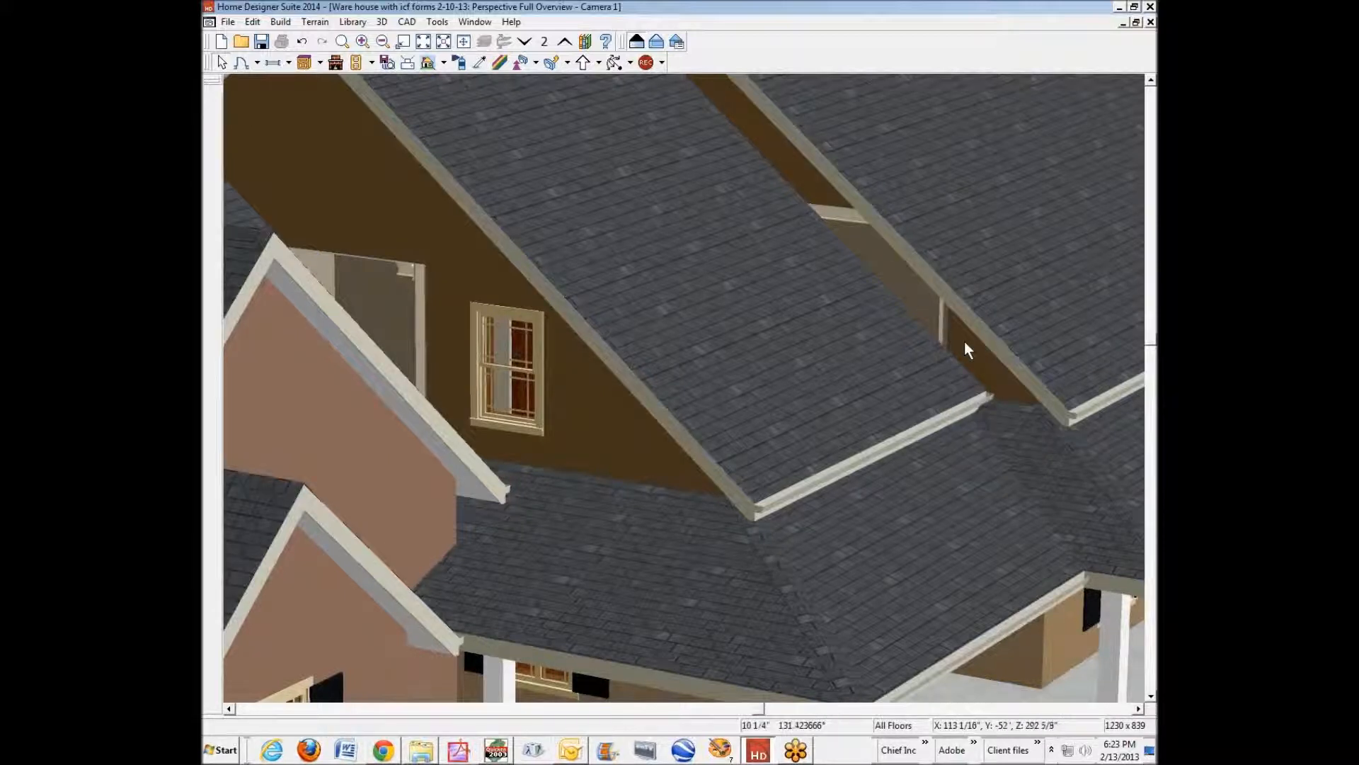
left_click(964, 341)
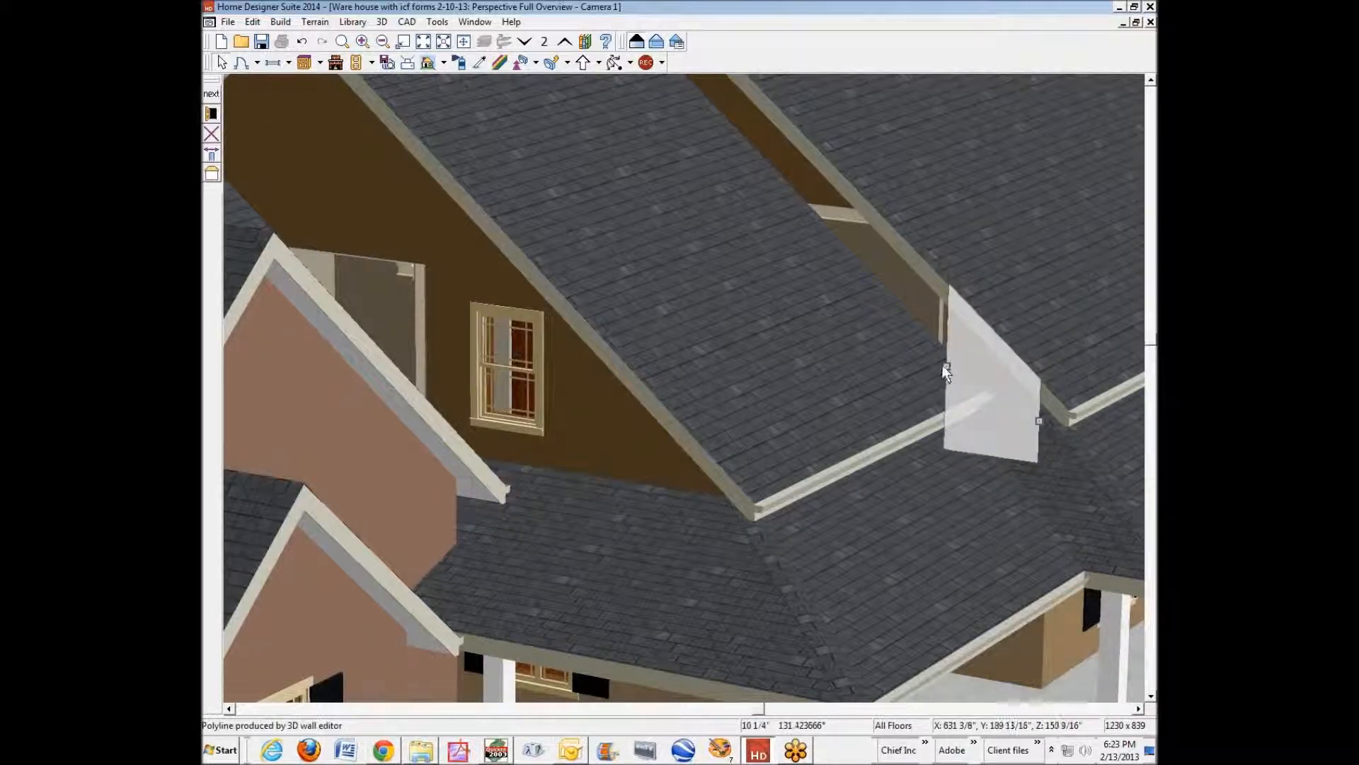
left_click_drag(948, 366, 797, 259)
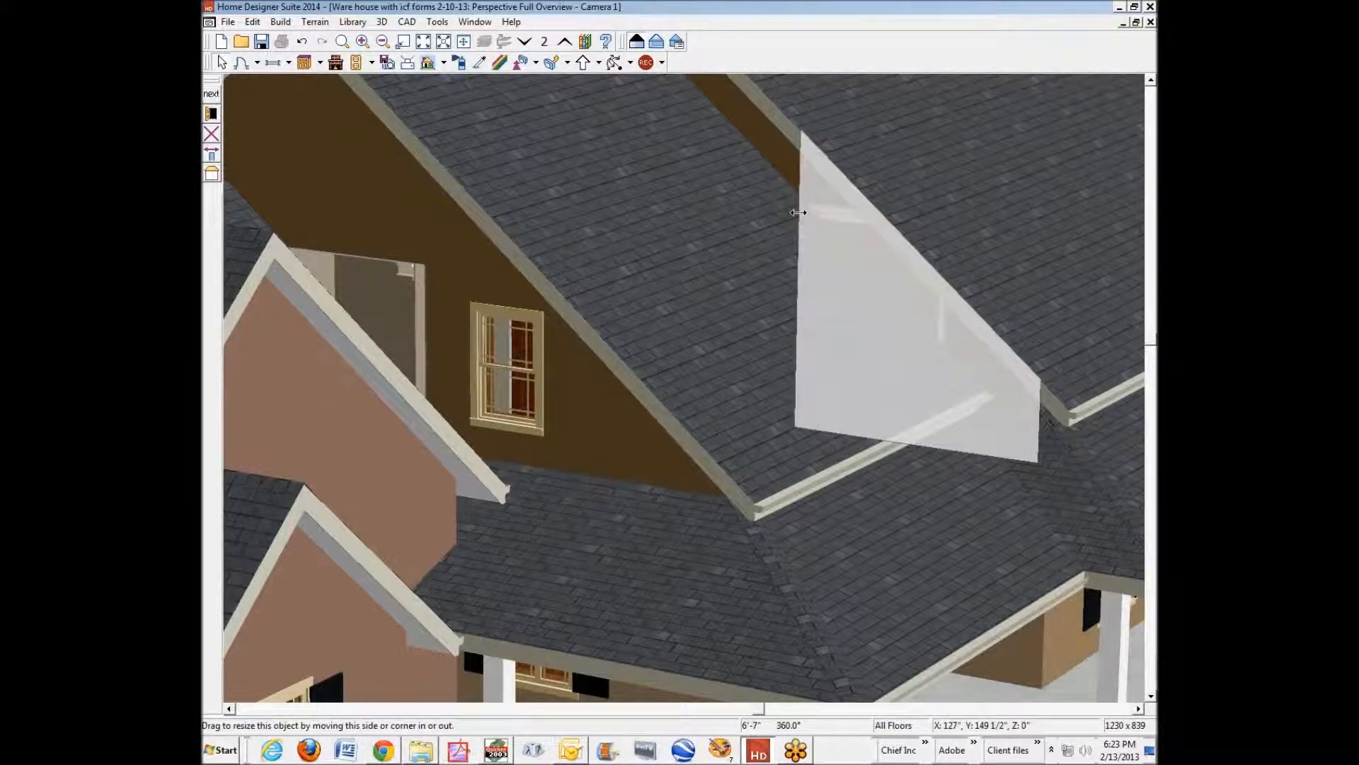
key("Escape")
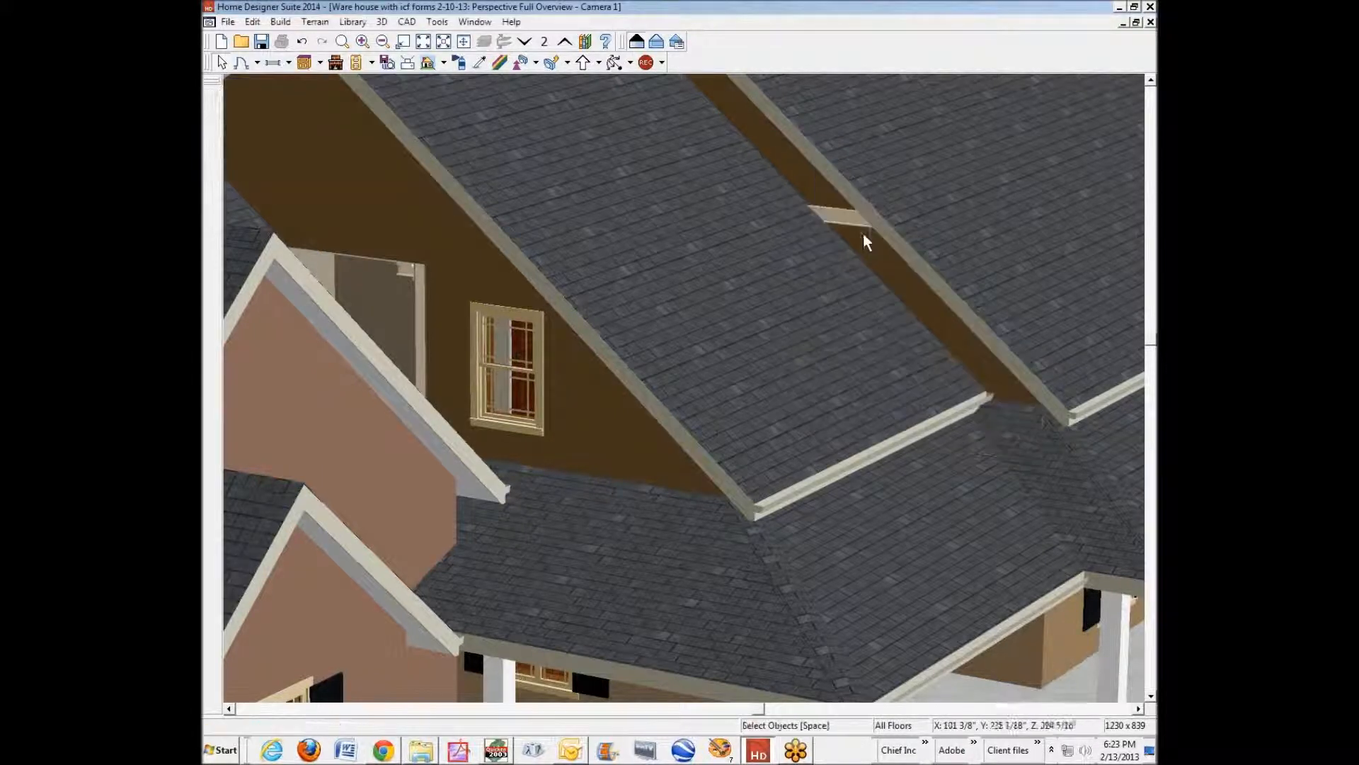
Step: Turn off the default moldings for the room exposed at the garage-side roof gap and delete the chosen molding from its specification
left_click(834, 210)
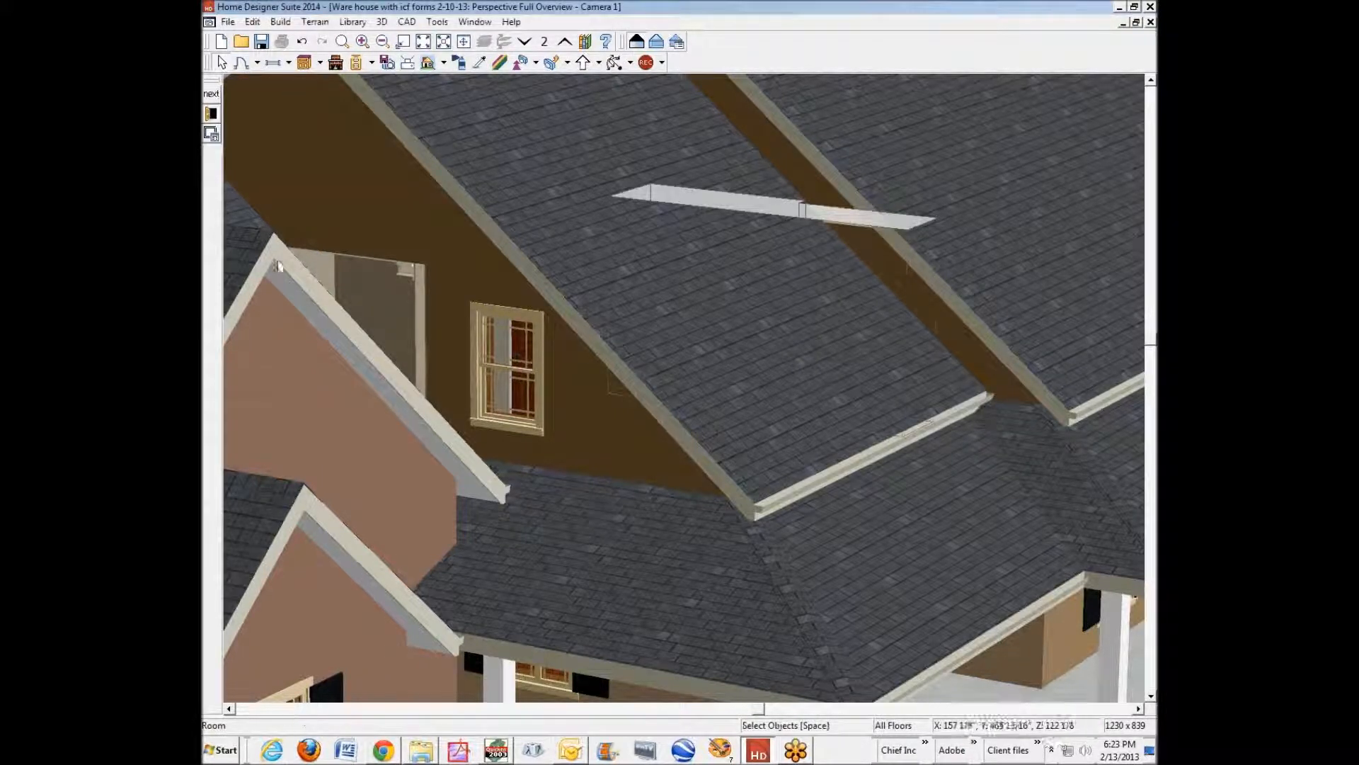
left_click(211, 114)
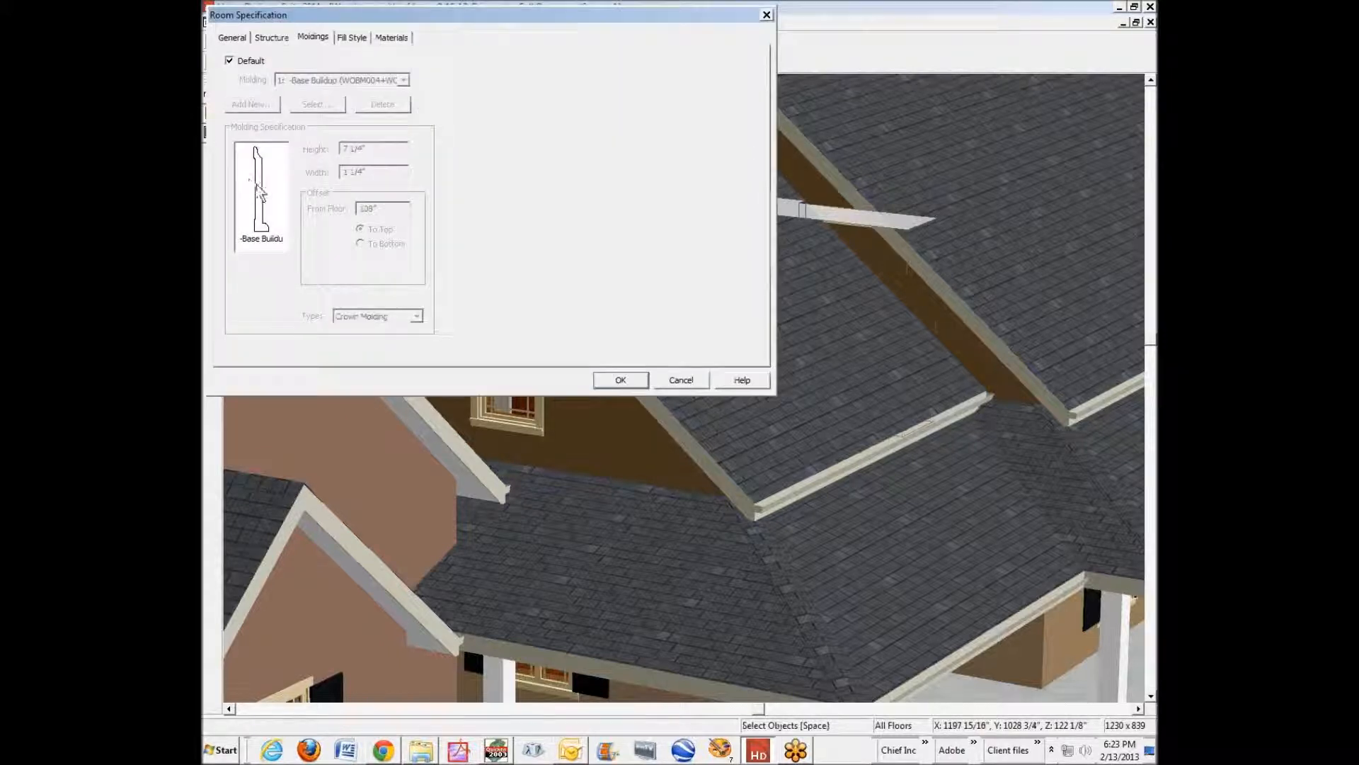
left_click(230, 61)
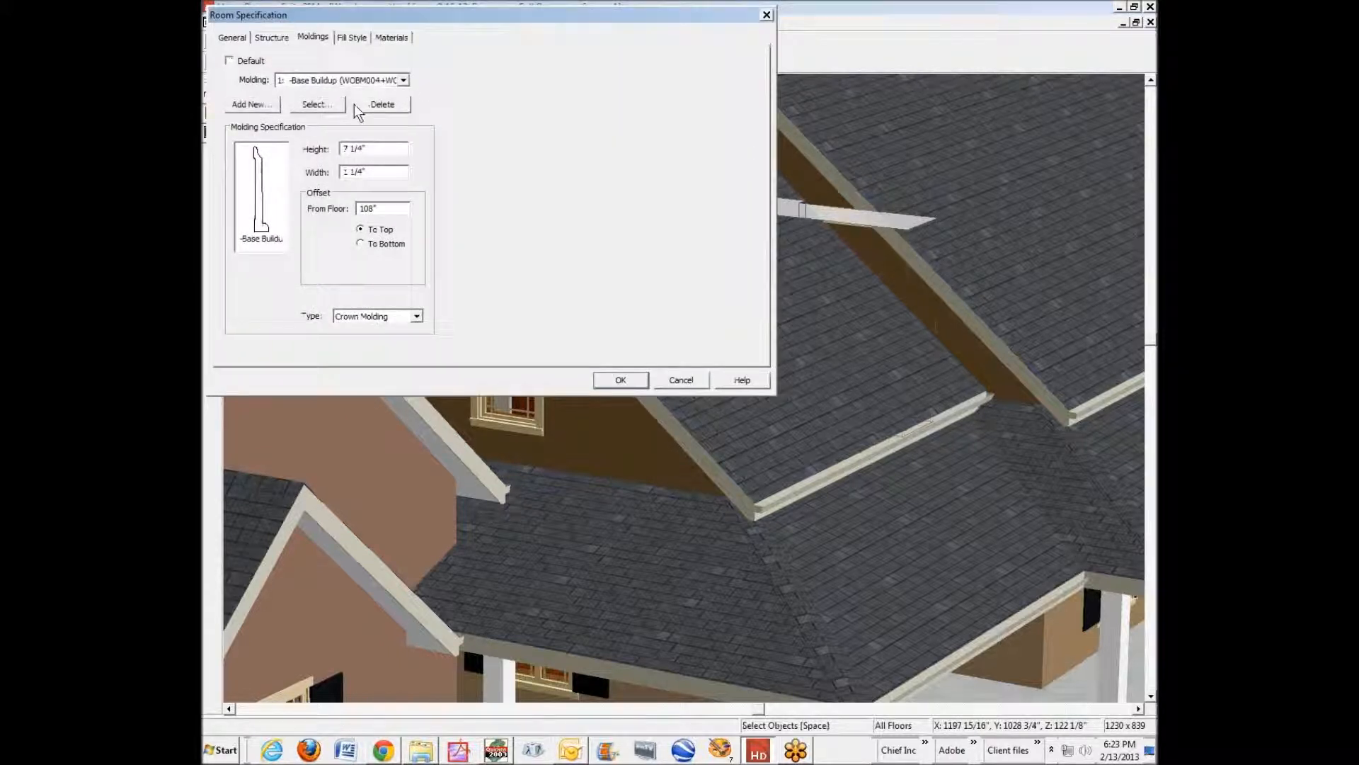
left_click(404, 80)
left_click(339, 99)
left_click(383, 104)
left_click(621, 380)
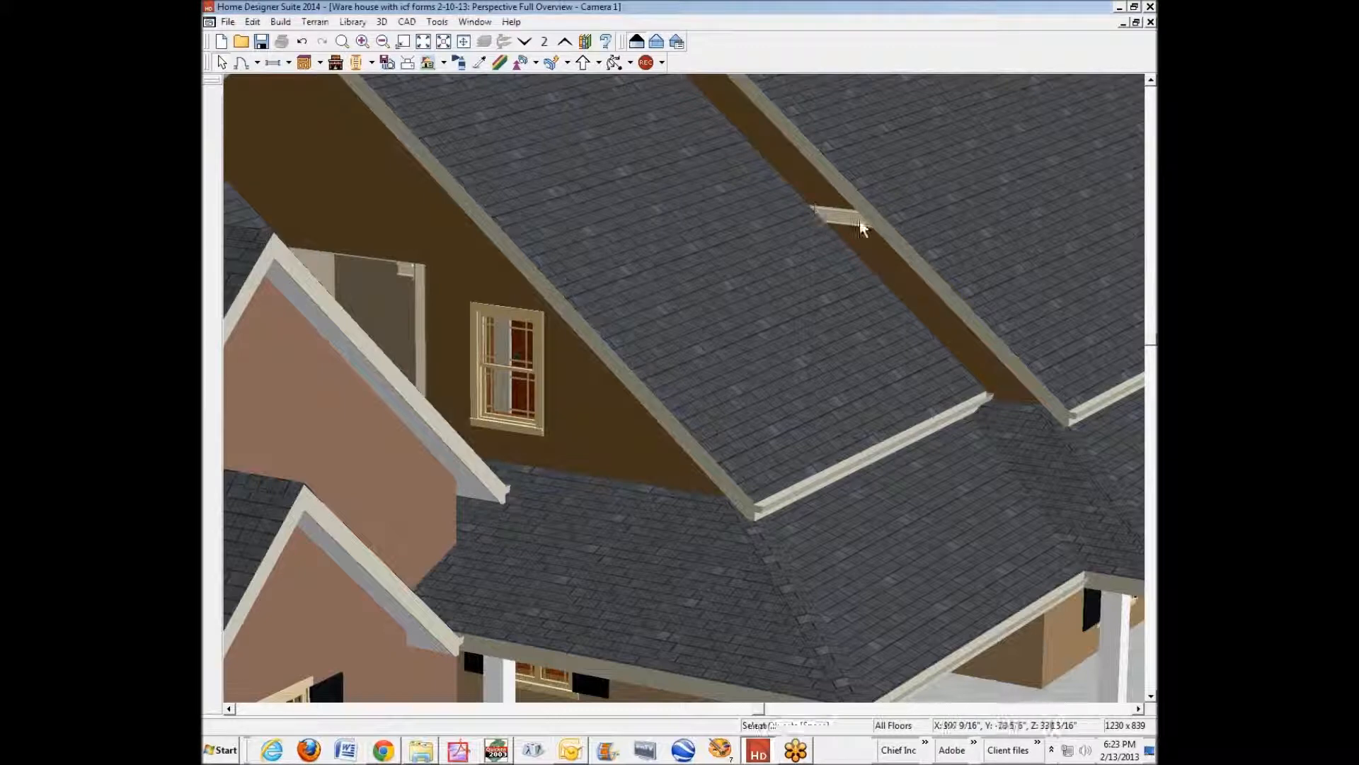
scroll(842, 226, "up", 5)
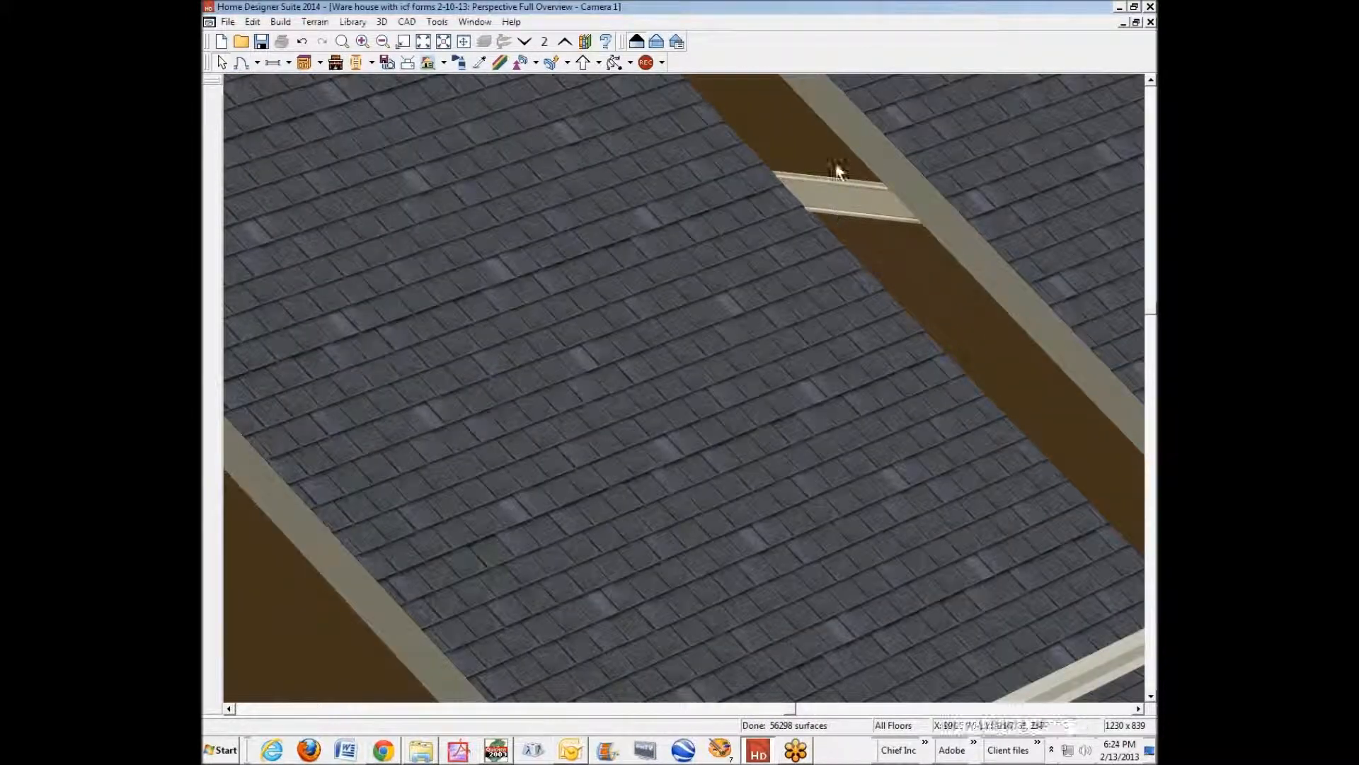
Step: In the Floor 2 plan, adjust the ceiling settings in the structure specification of the bedroom left of the Entry
key("ctrl+Tab")
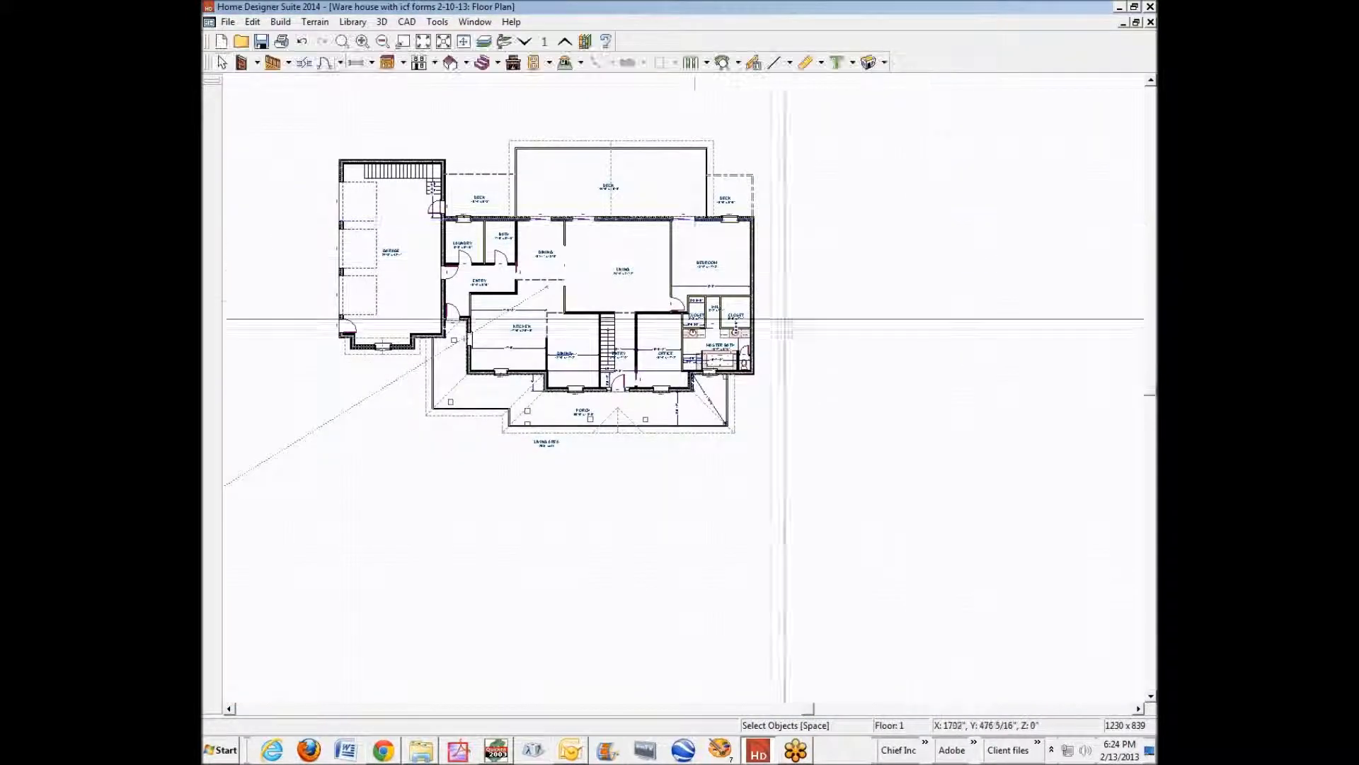
left_click(565, 41)
scroll(571, 301, "up", 2)
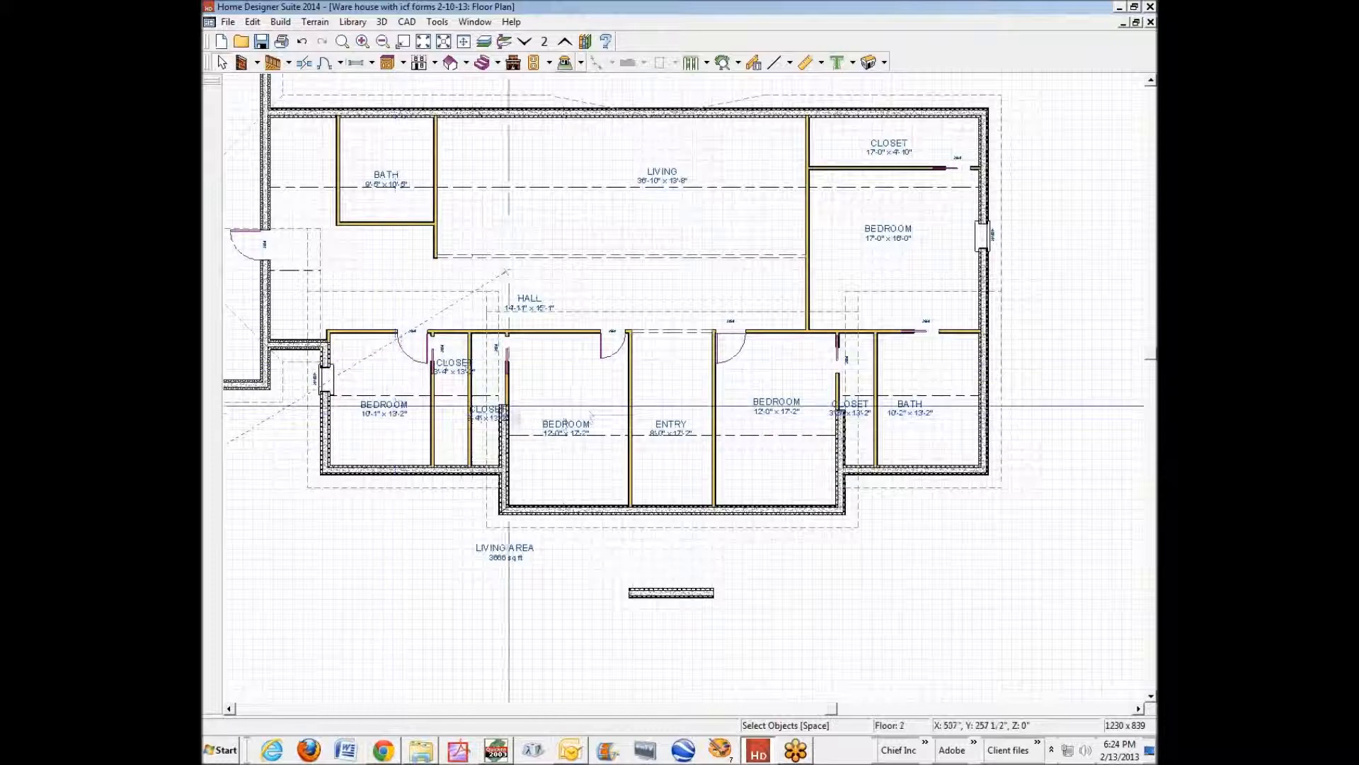
left_click(555, 388)
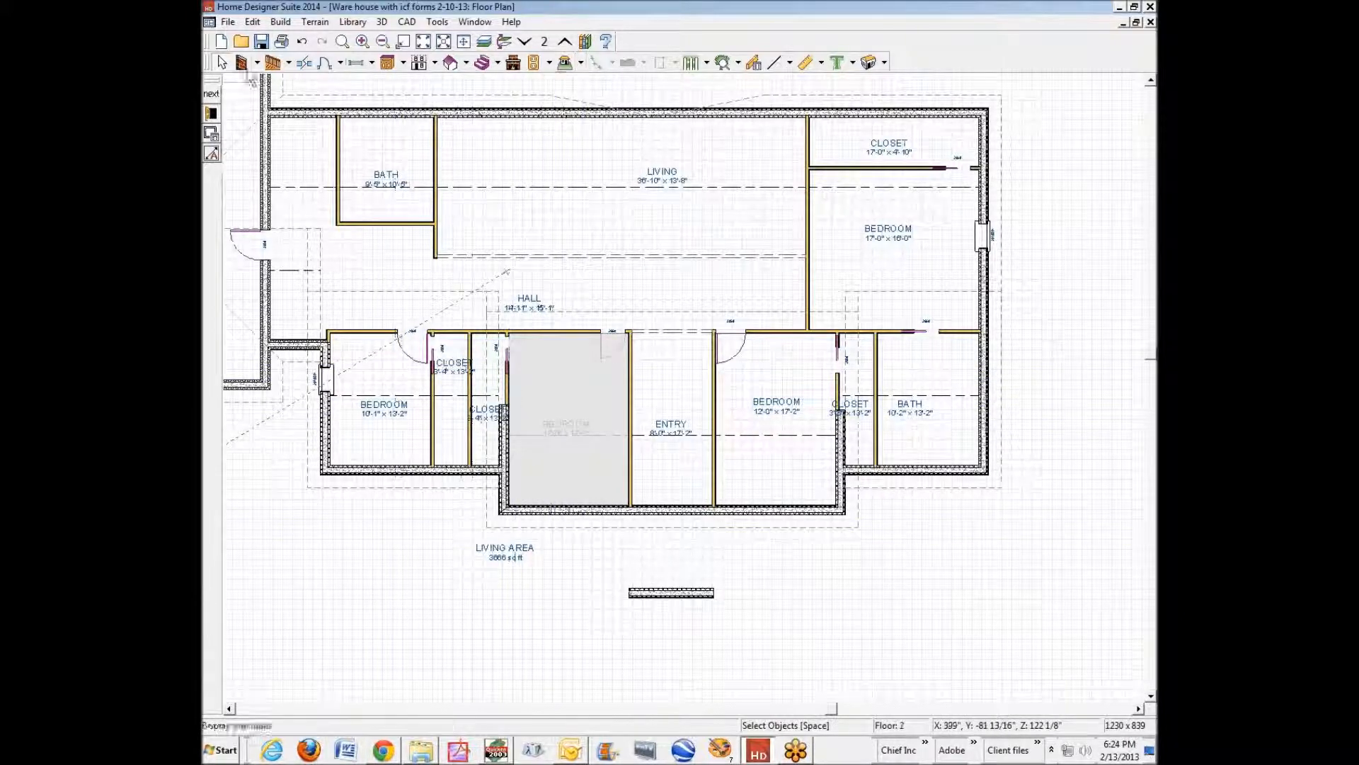
left_click(209, 116)
left_click(232, 37)
left_click(272, 37)
double_click(340, 97)
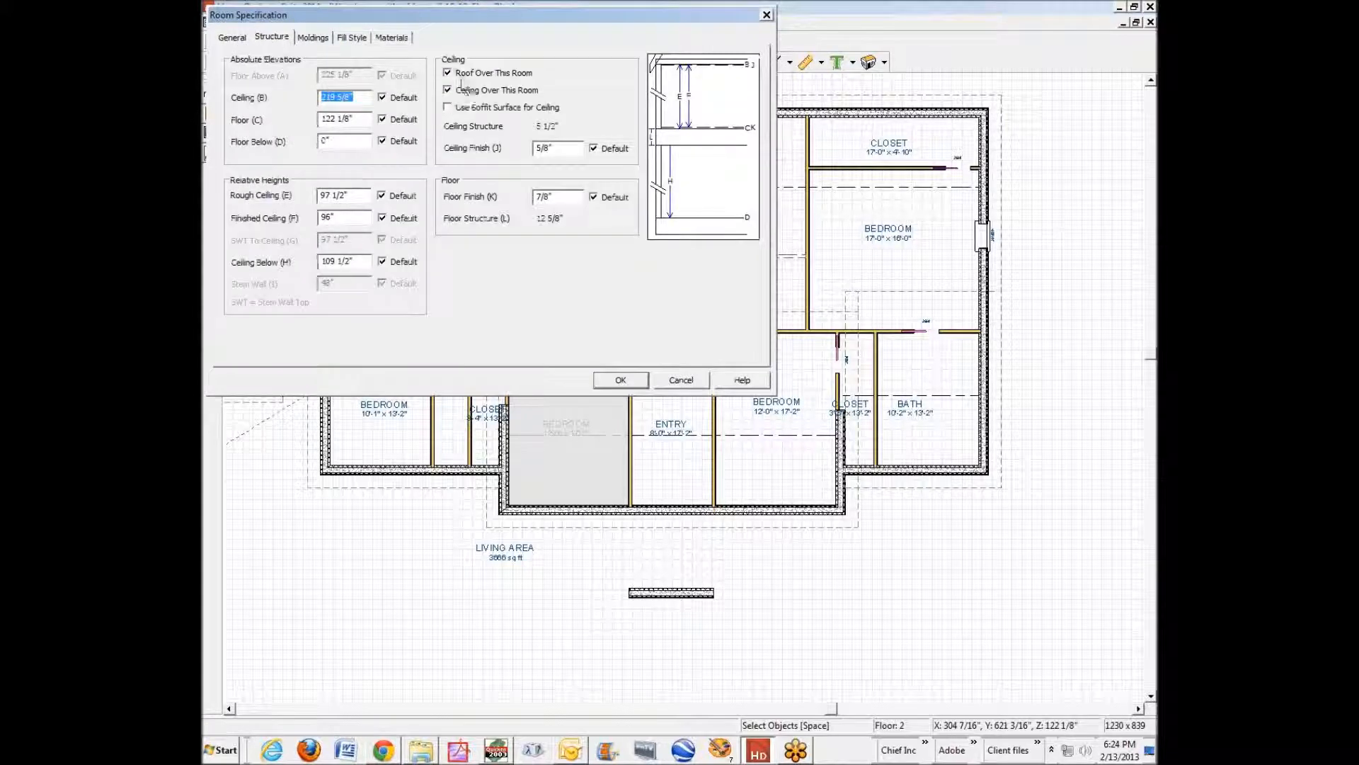
left_click(620, 380)
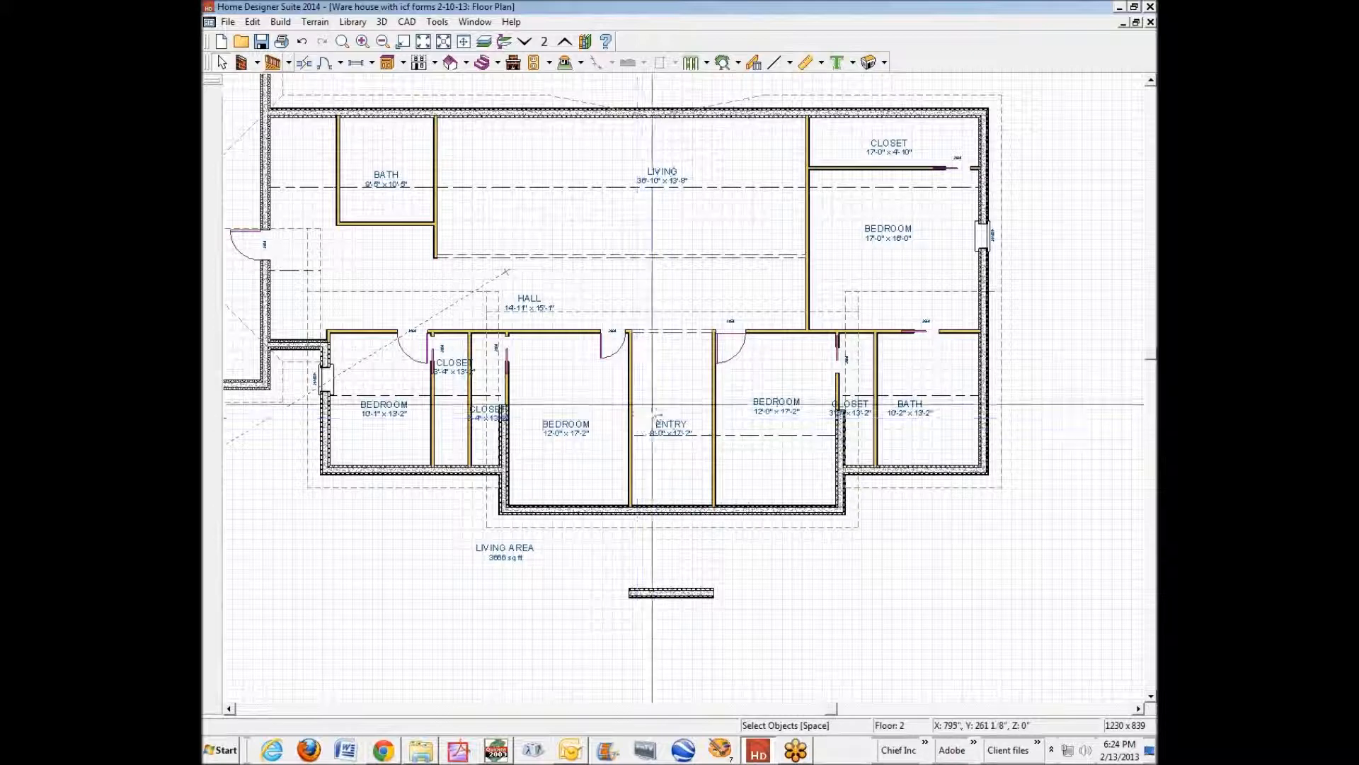
Step: Check the strip between the stepped roofs in the rebuilt 3D overview and return to the Floor 2 plan
key("shift+o")
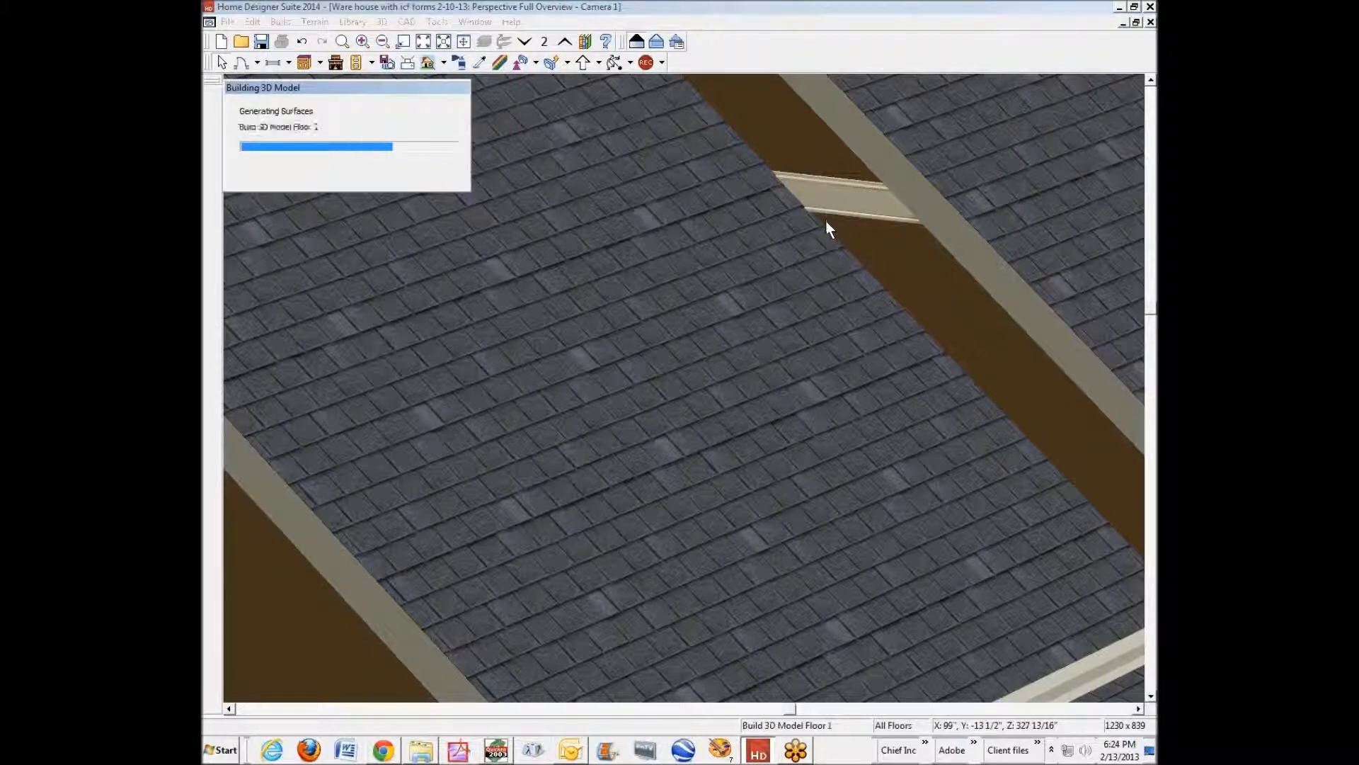
scroll(826, 220, "down", 3)
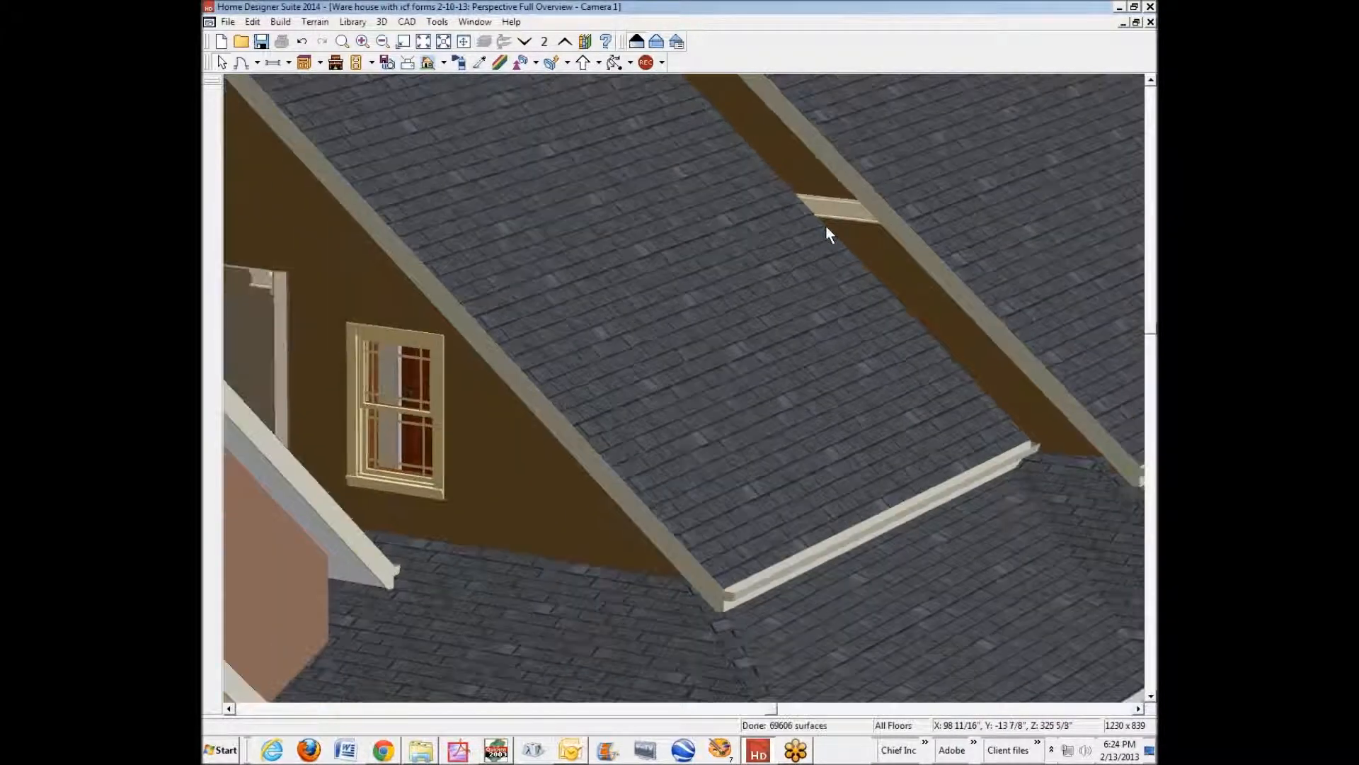
key("ctrl+Tab")
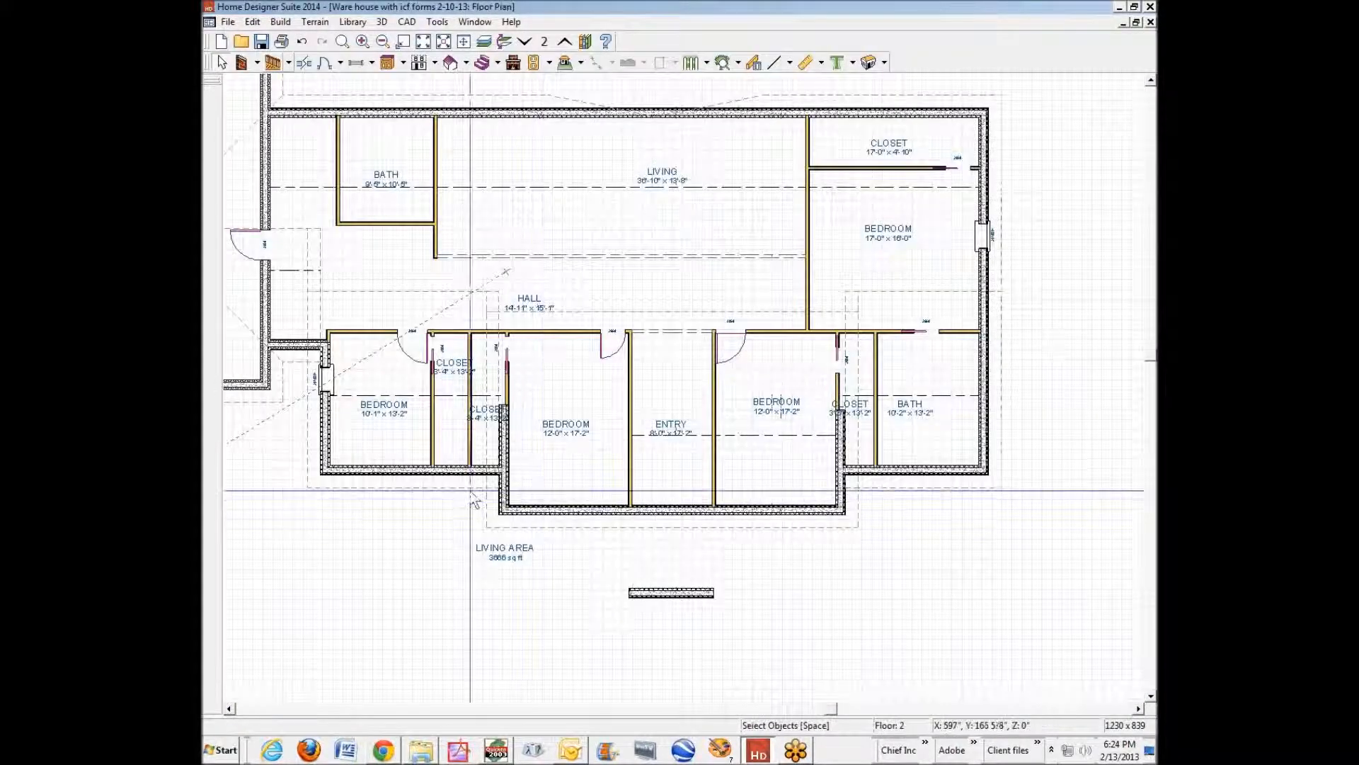
Step: Turn off the ceiling over the Floor 2 bedroom nearest the garage and check the strip between the stepped roofs in the 3D overview
double_click(410, 436)
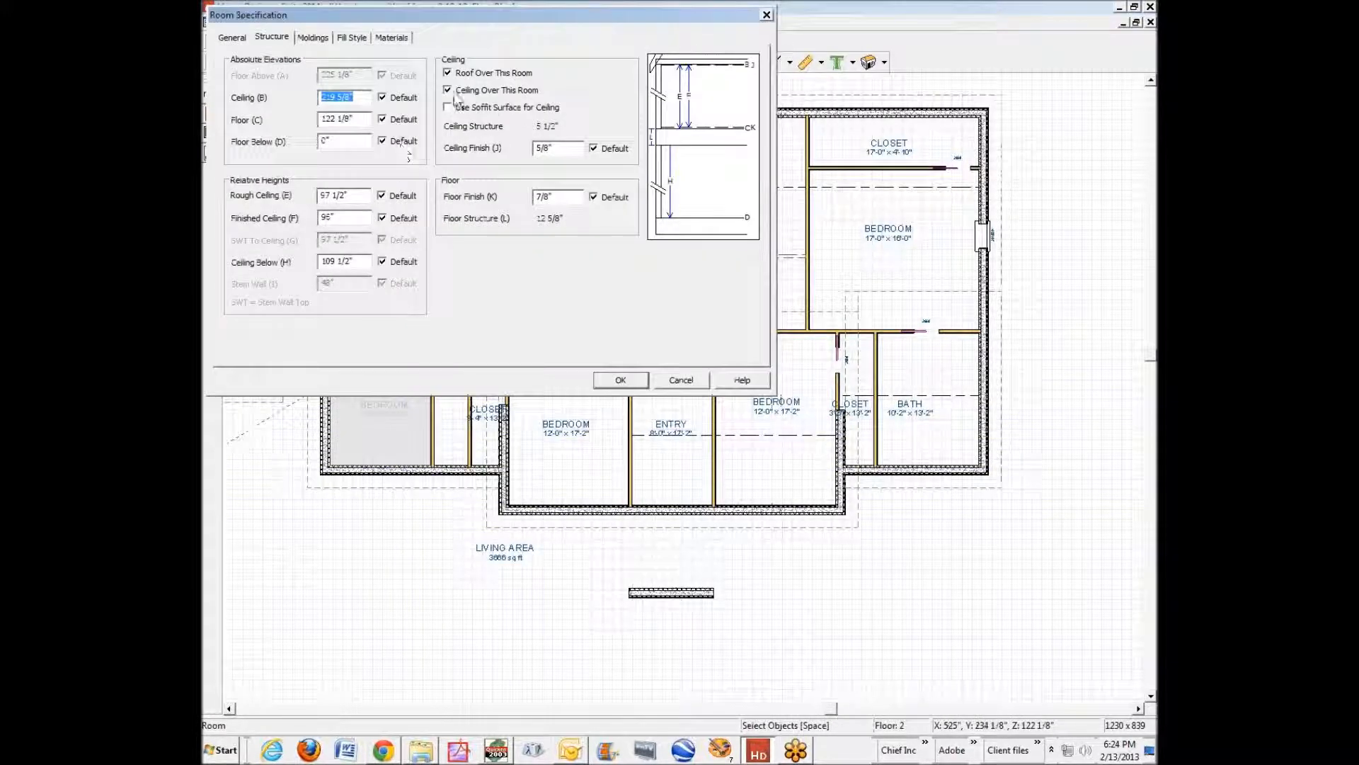
left_click(449, 91)
left_click(620, 380)
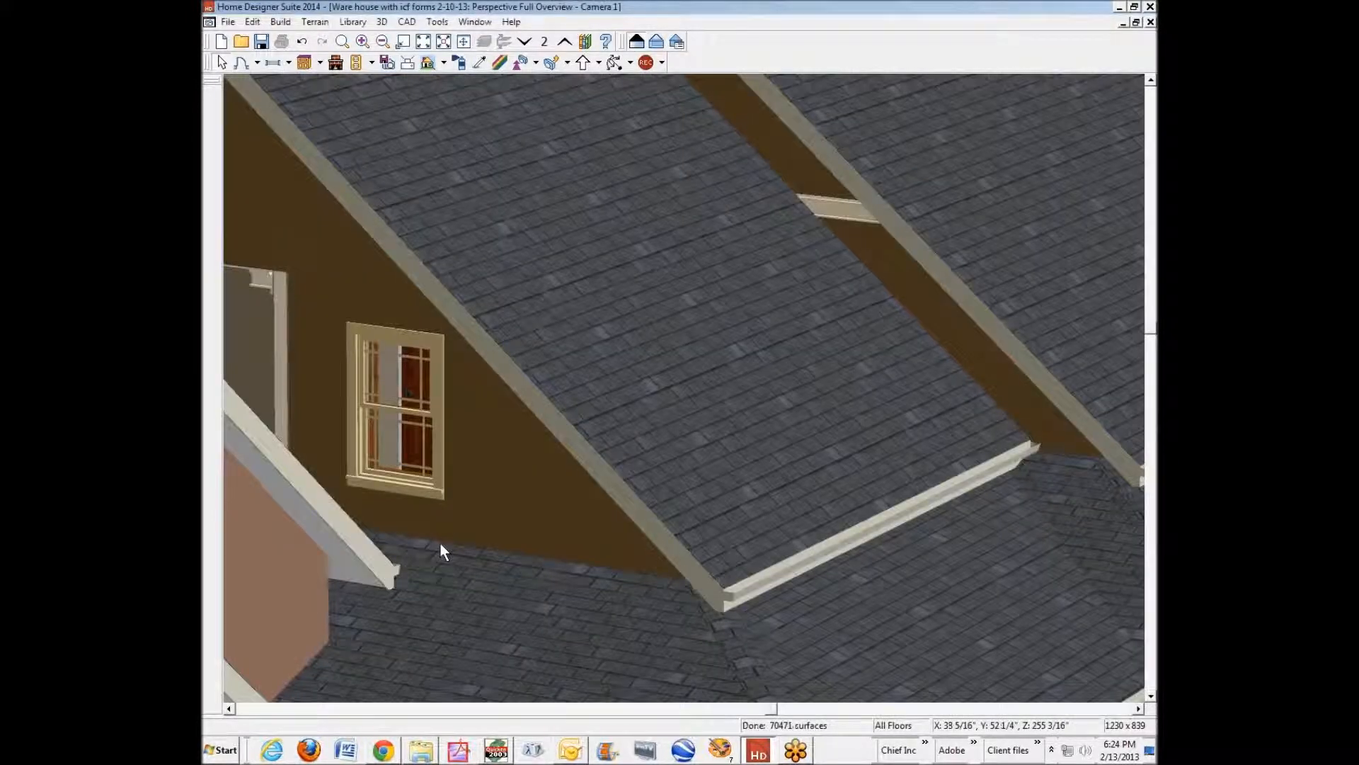
left_click(841, 213)
key("Escape")
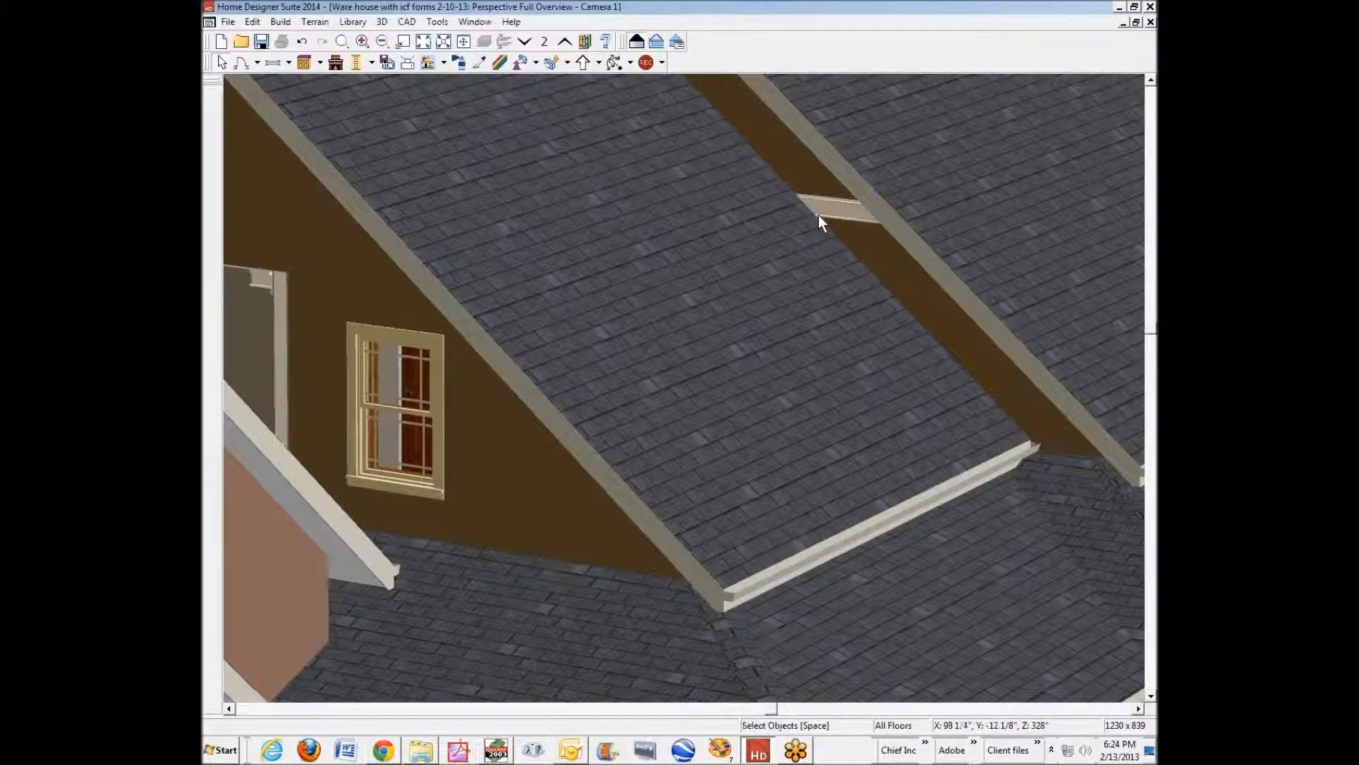
key("ctrl+Tab")
key("ctrl+Tab")
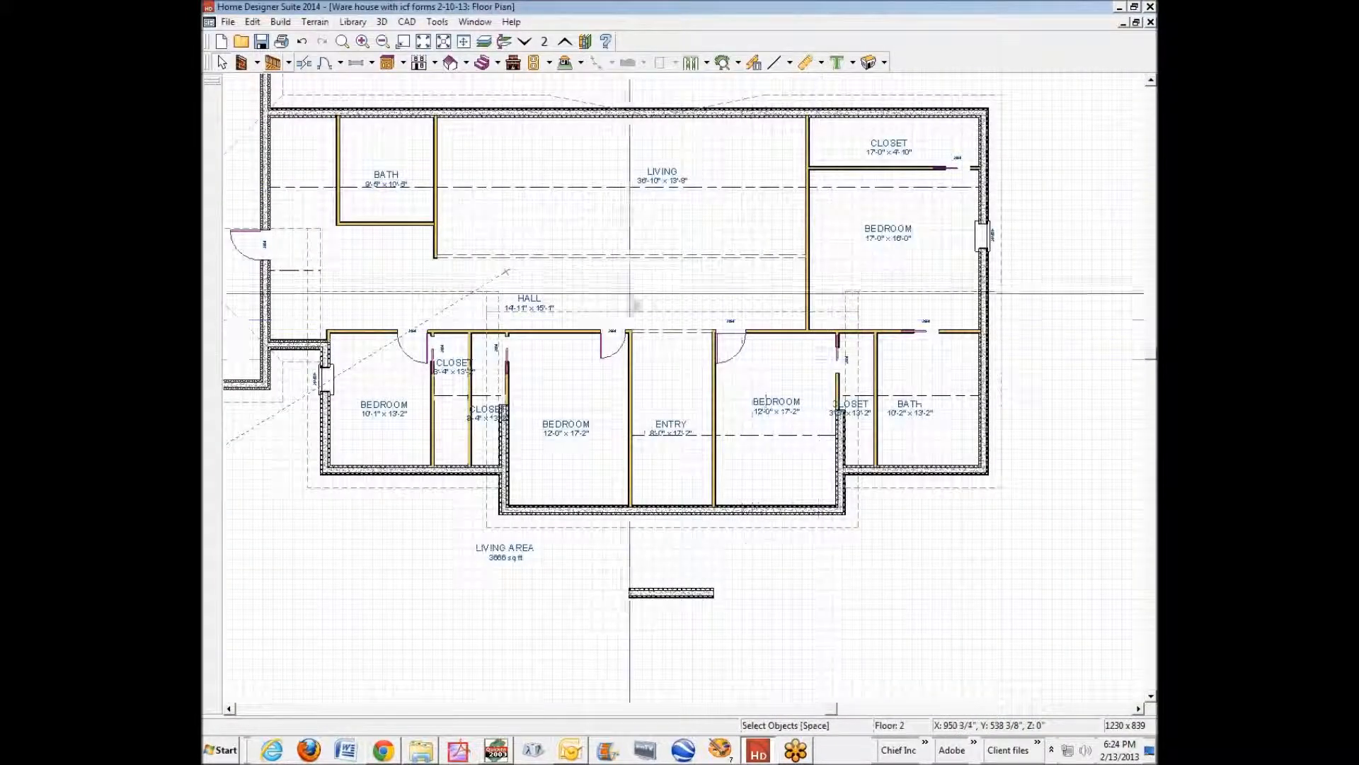
Step: In the 3D overview, extend the windowed gable wall polyline toward the garage roof peak to close the wall opening
scroll(420, 379, "down", 2)
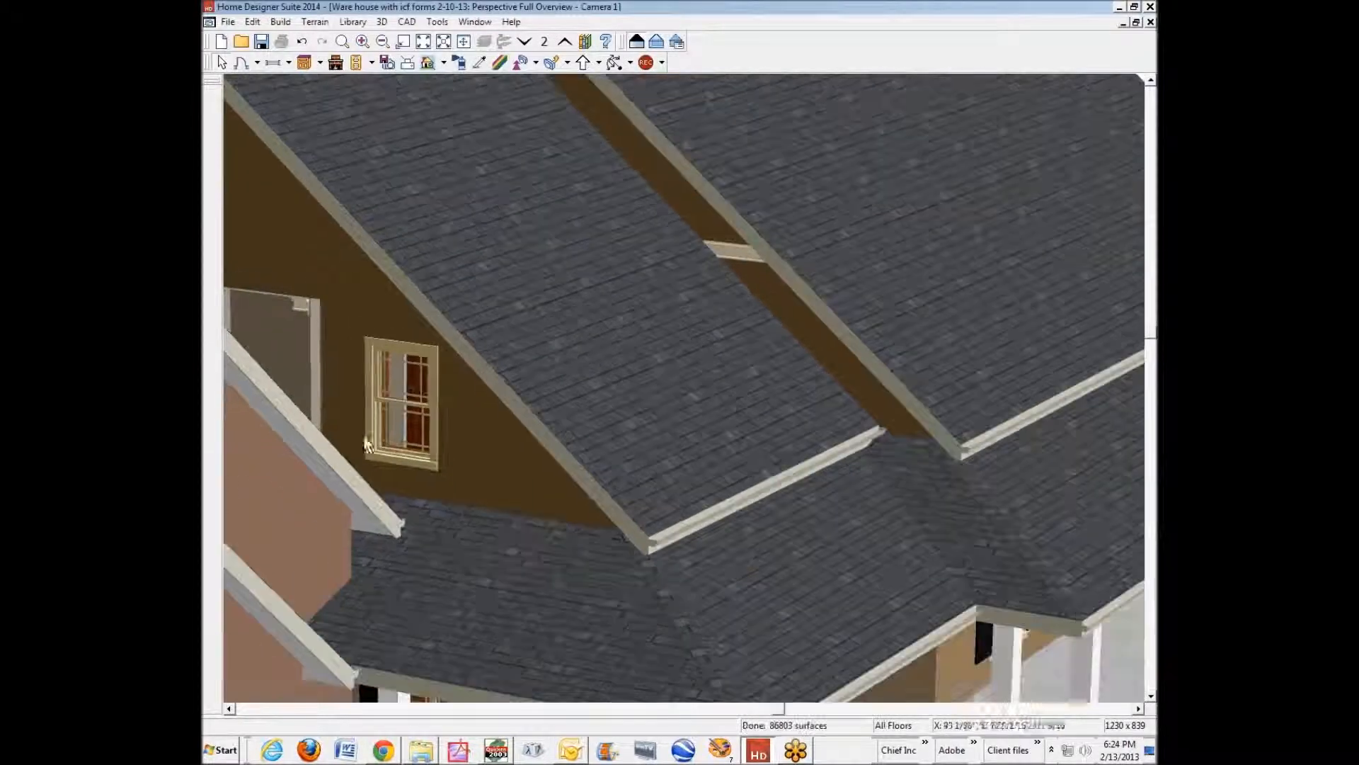
left_click(228, 708)
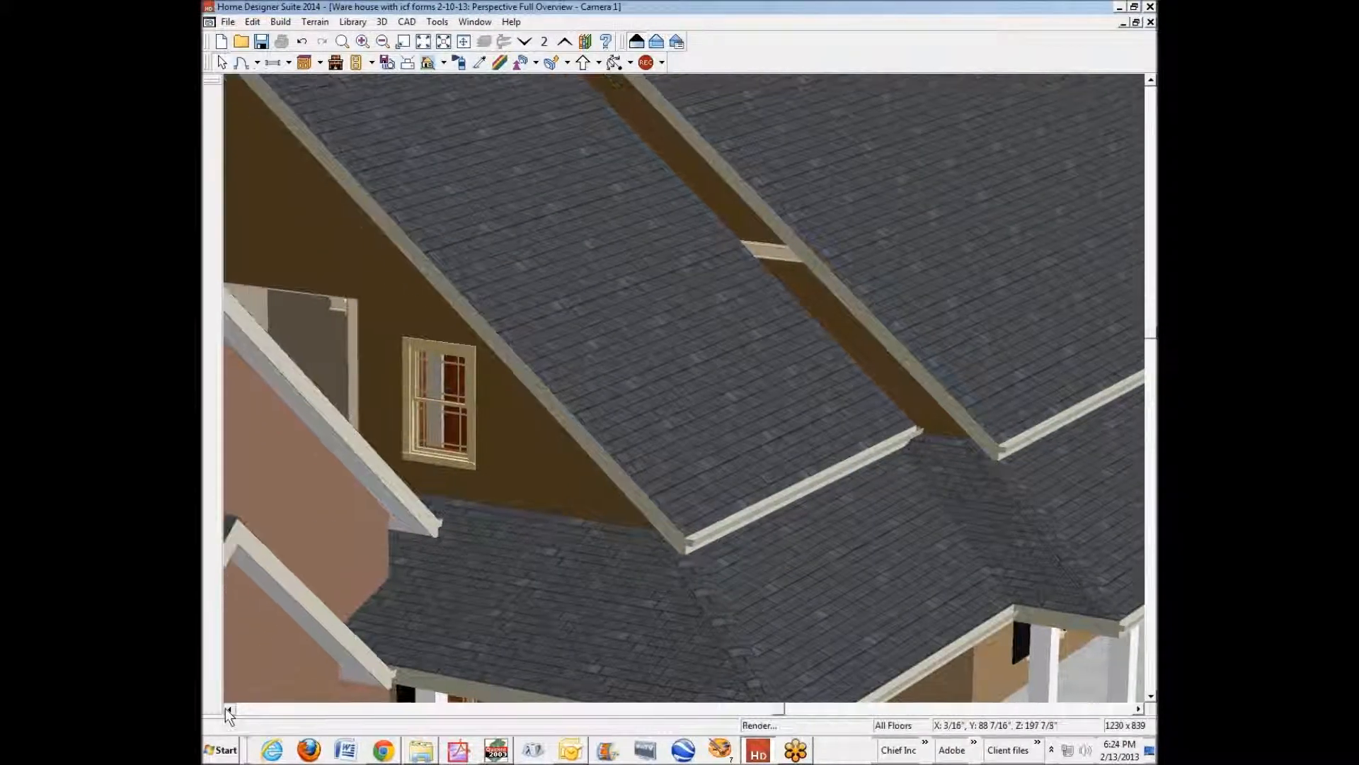
left_click(418, 381)
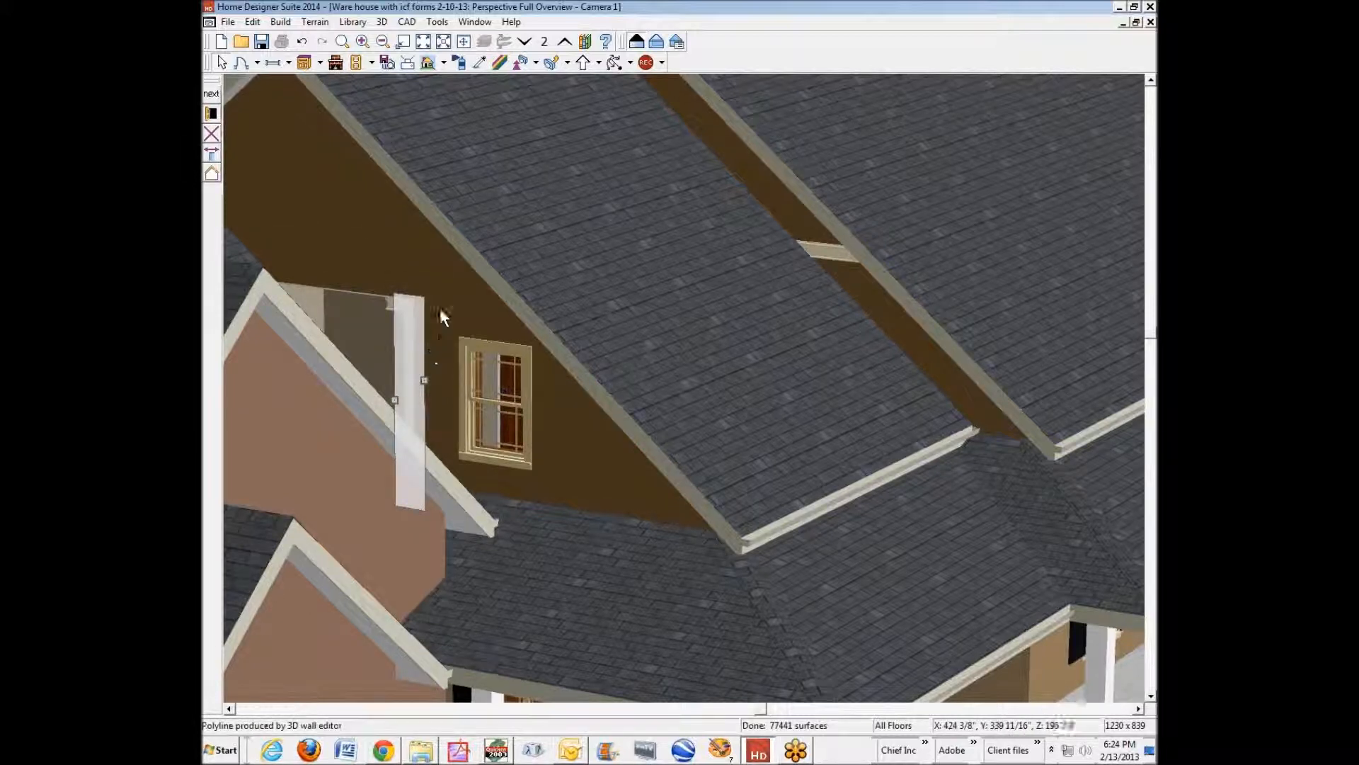
left_click(443, 372)
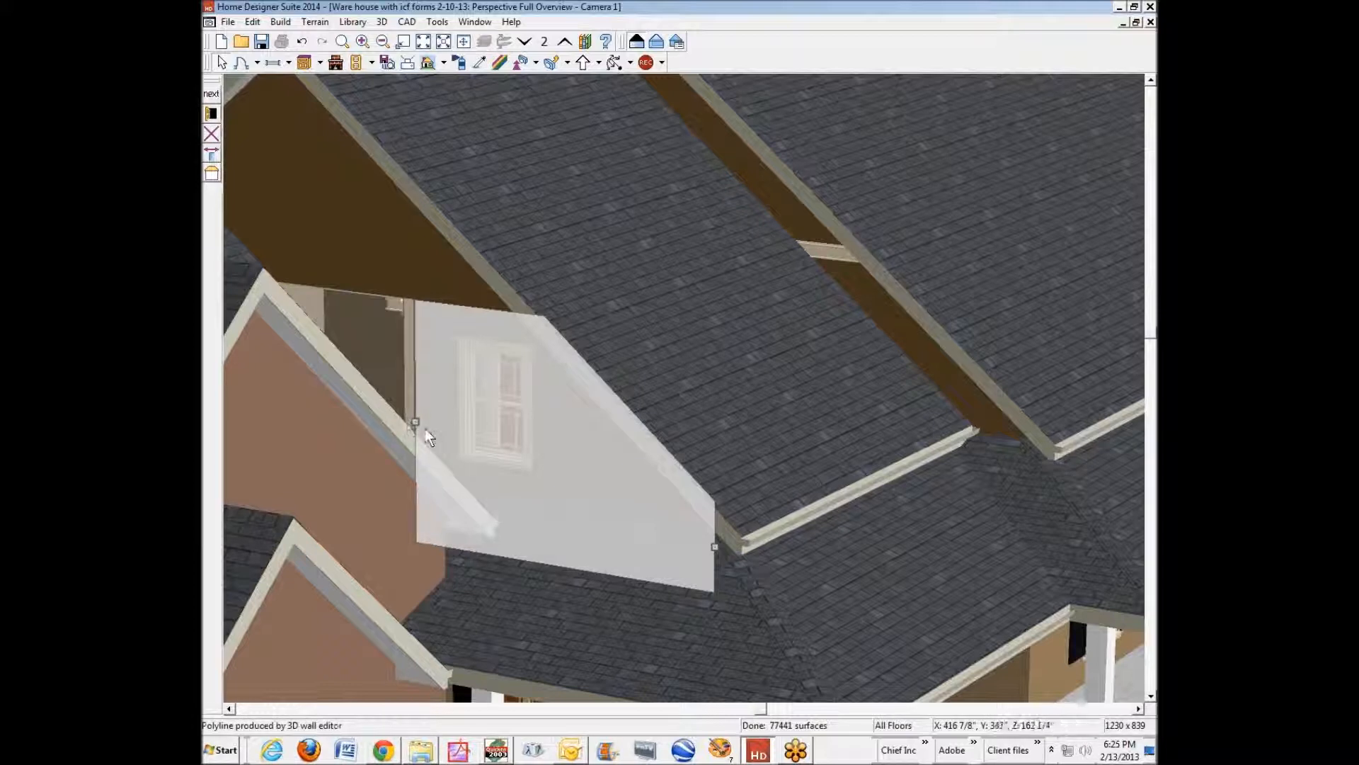
left_click_drag(417, 423, 275, 275)
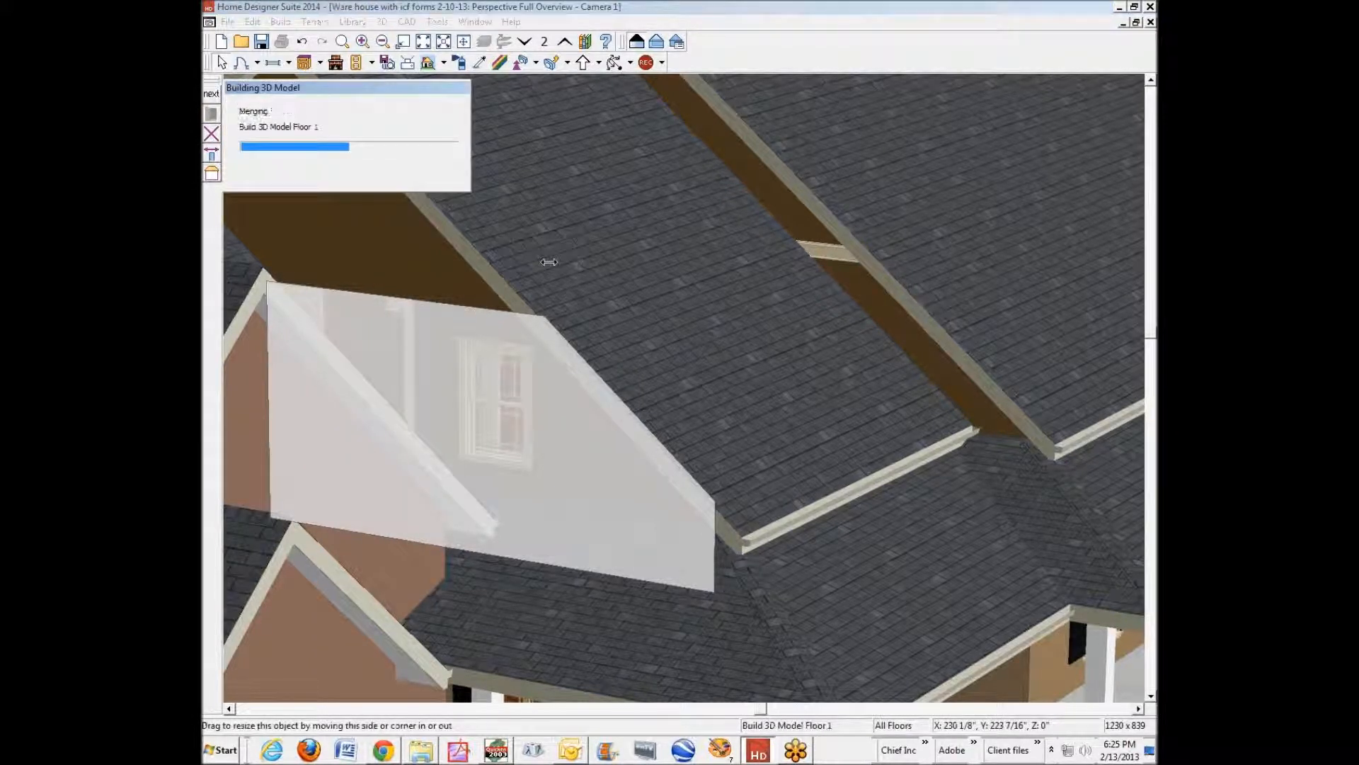
key("Escape")
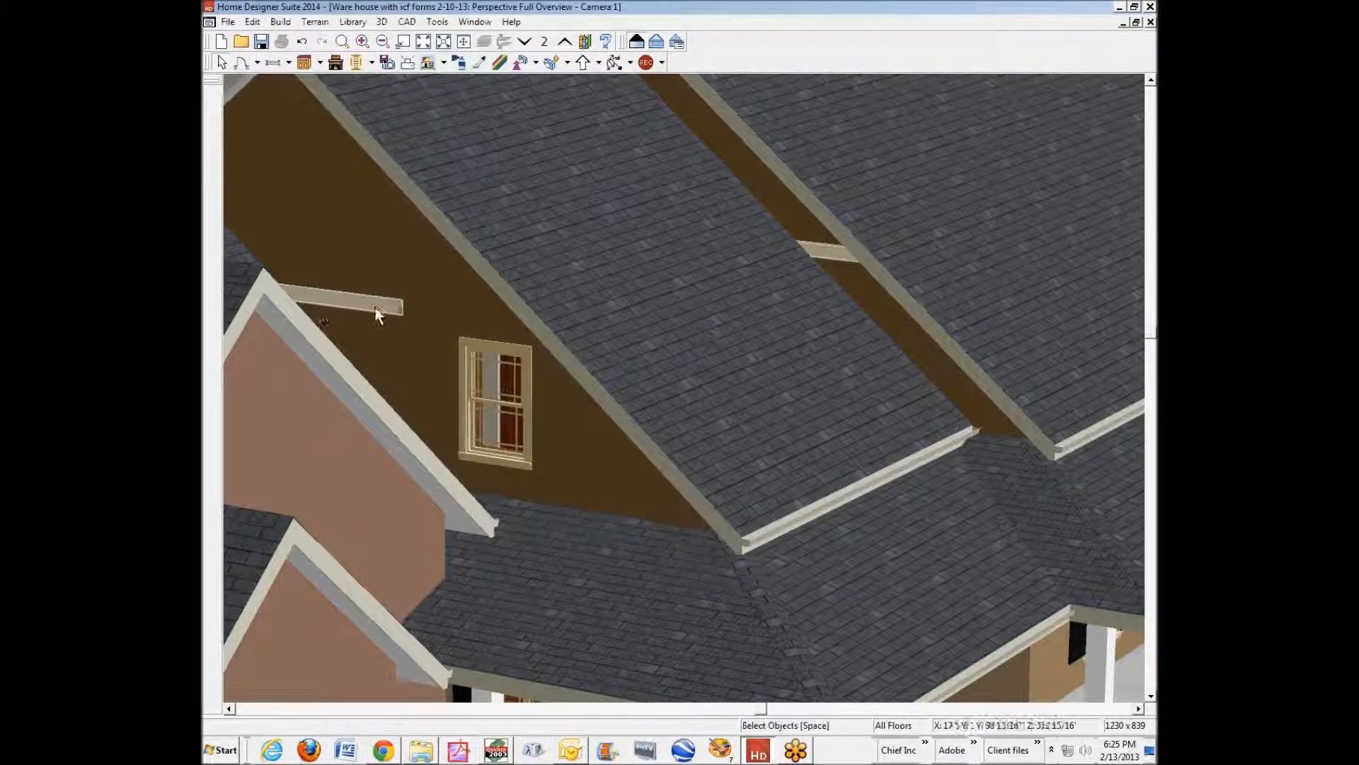
Step: Place a Glass House Camera in the Floor 2 hall to inspect the extended wall from inside, and close that view
key("ctrl+Tab")
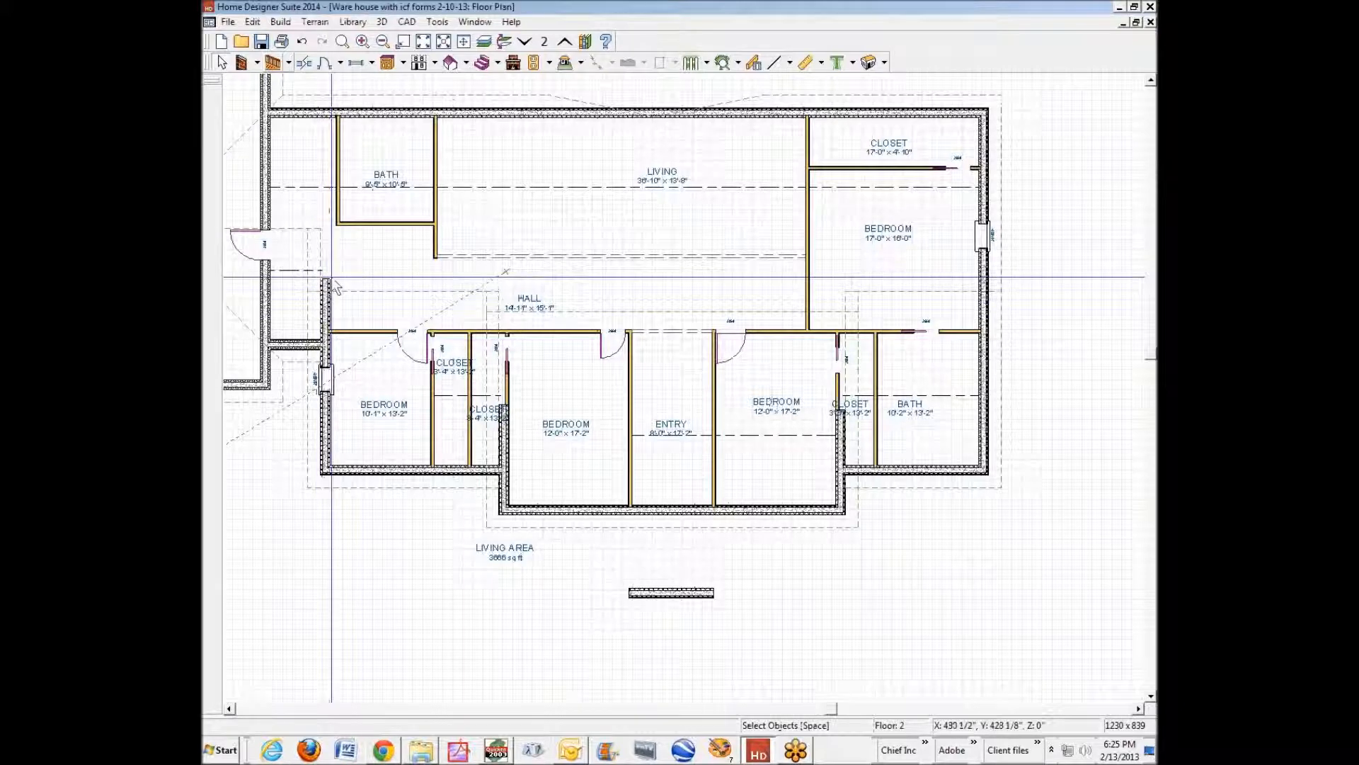
left_click(885, 63)
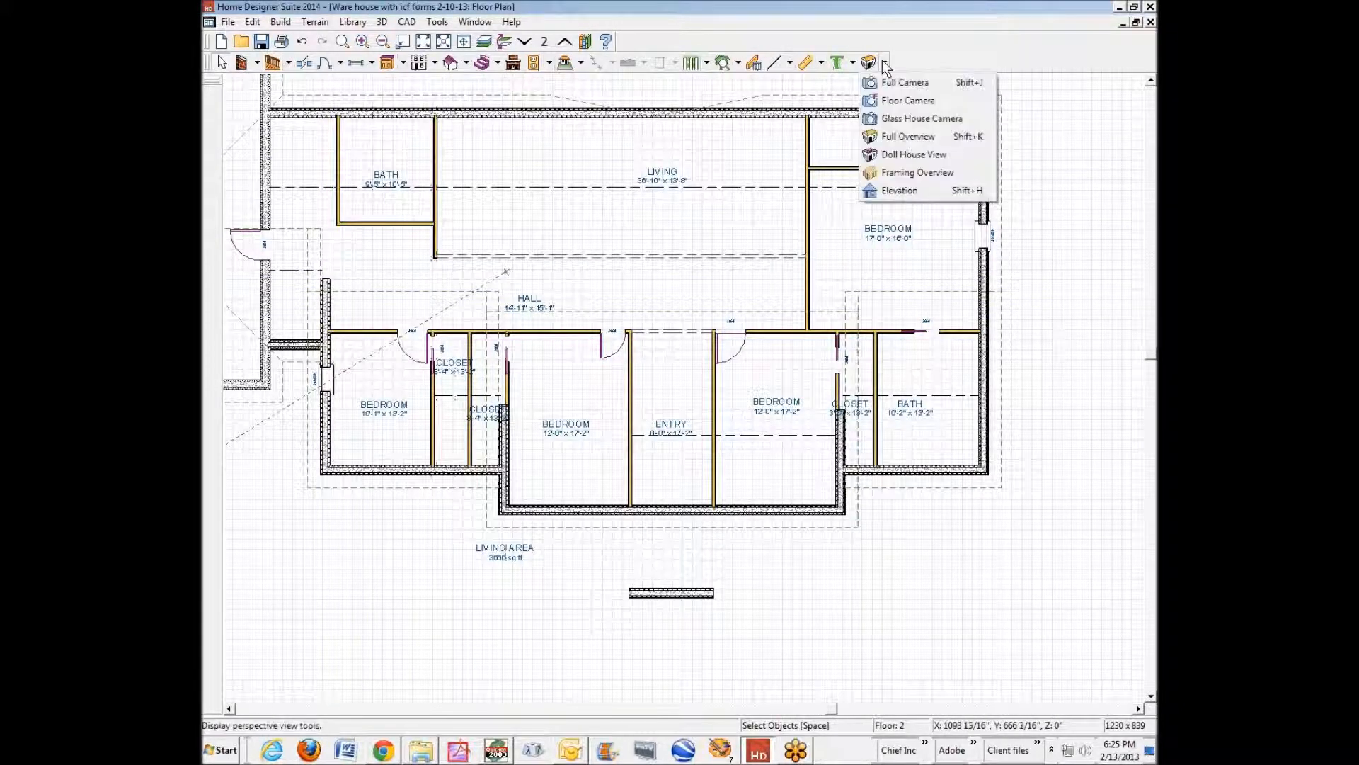
left_click(885, 117)
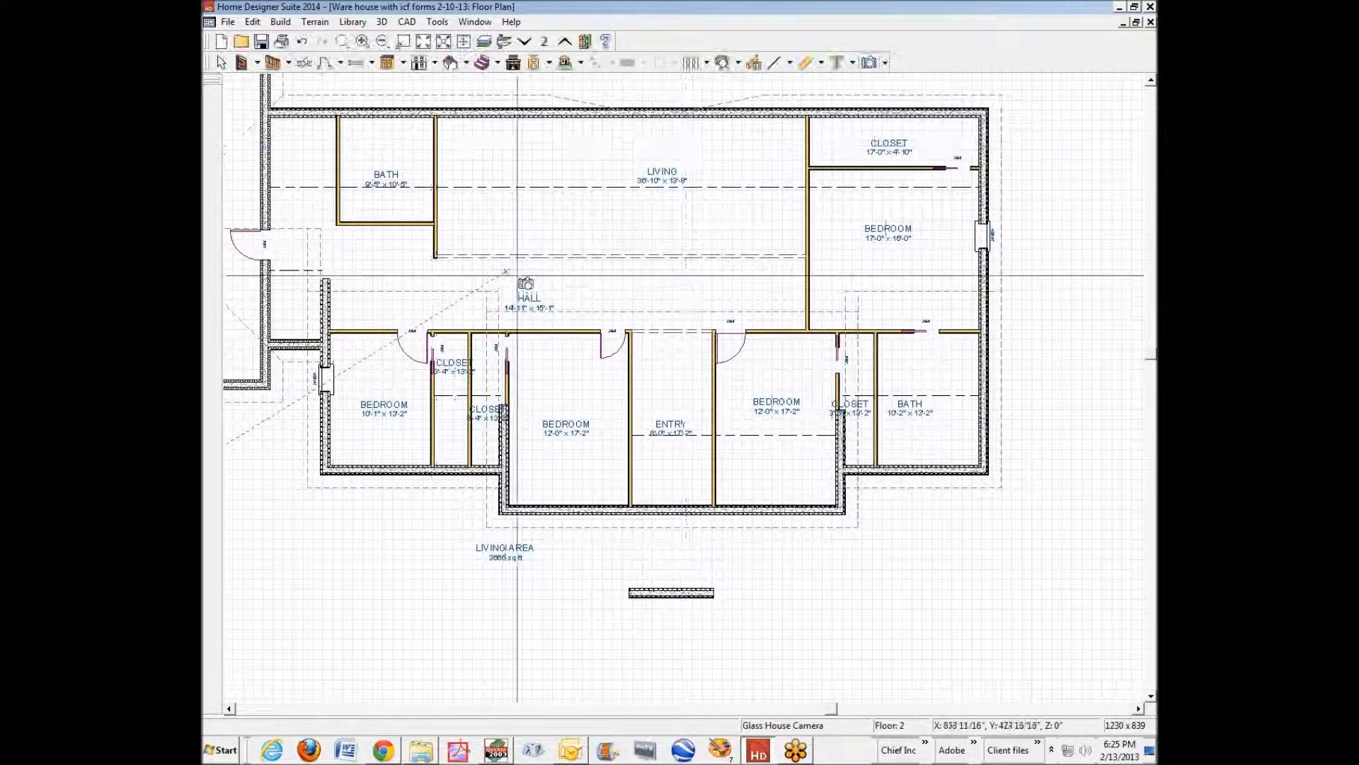
left_click(389, 283)
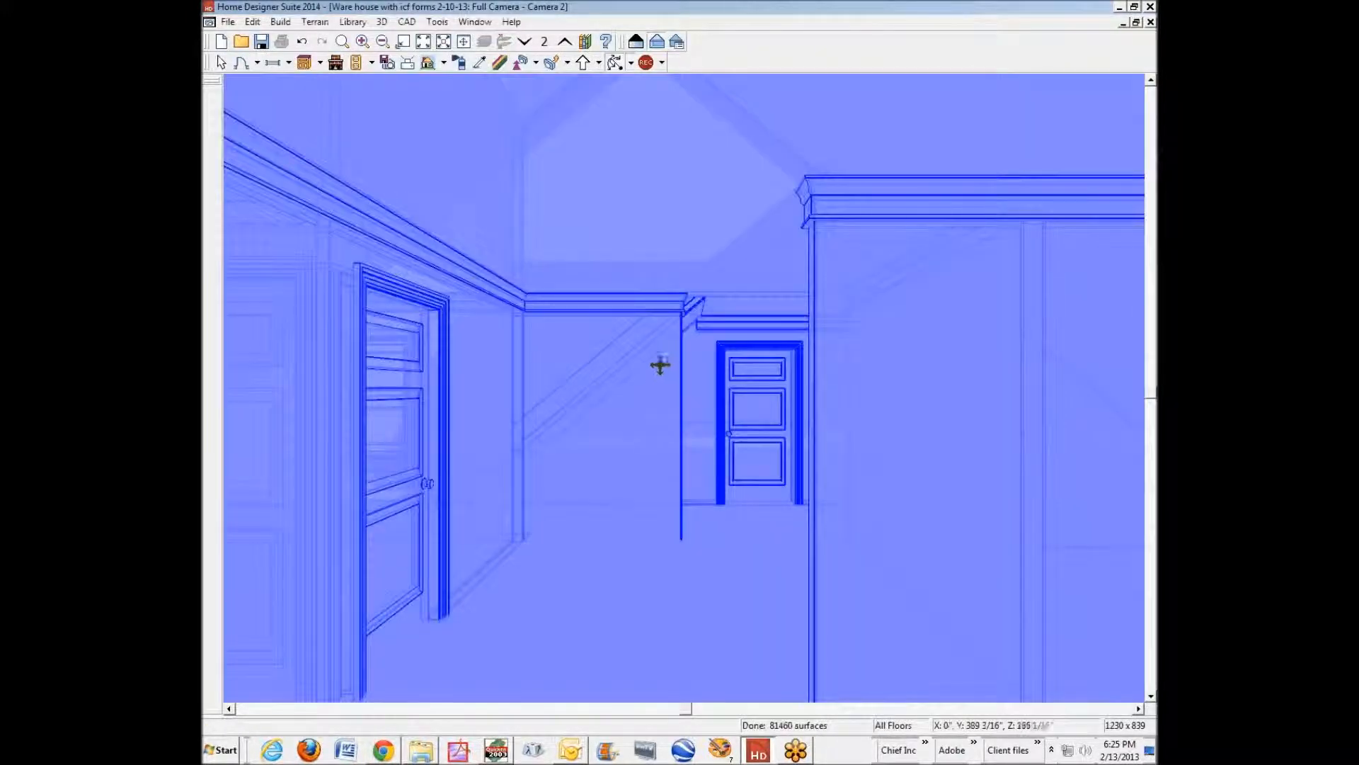
left_click(636, 43)
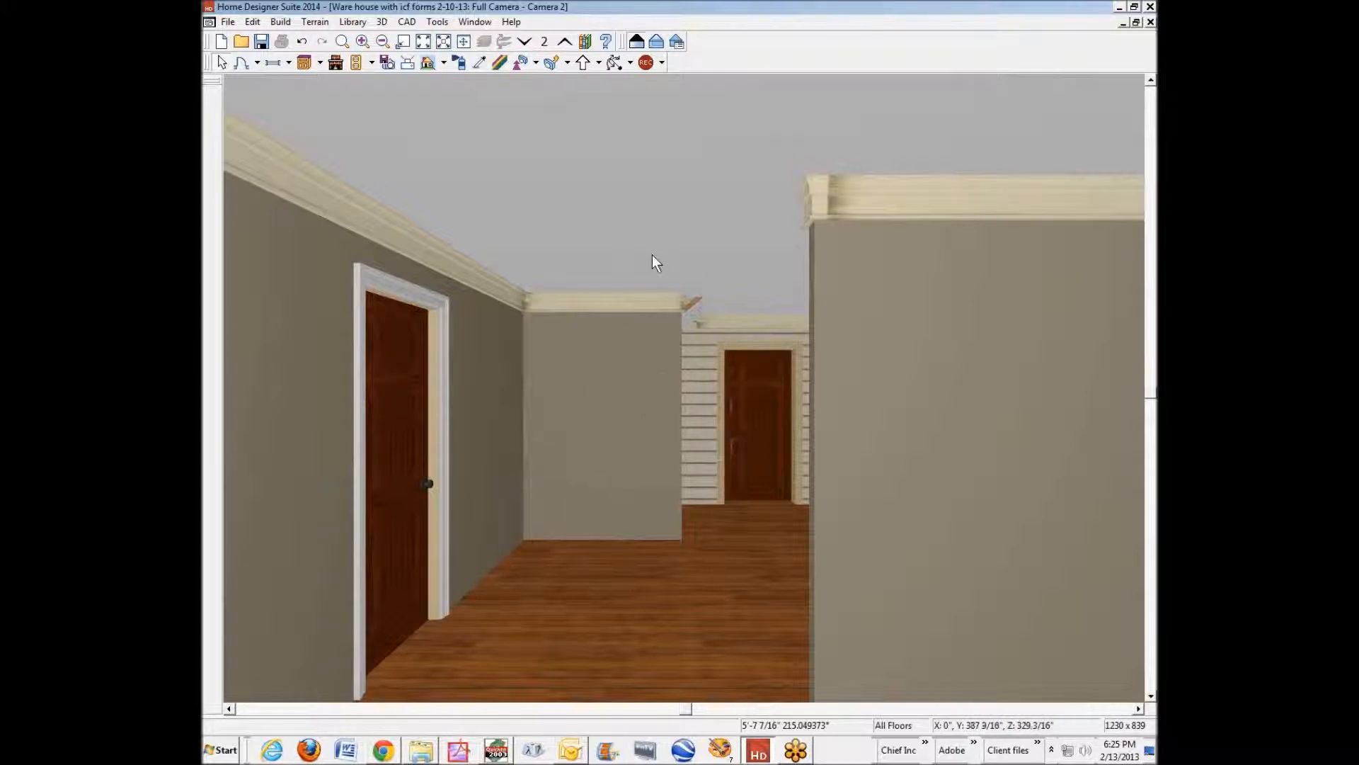
left_click(1150, 22)
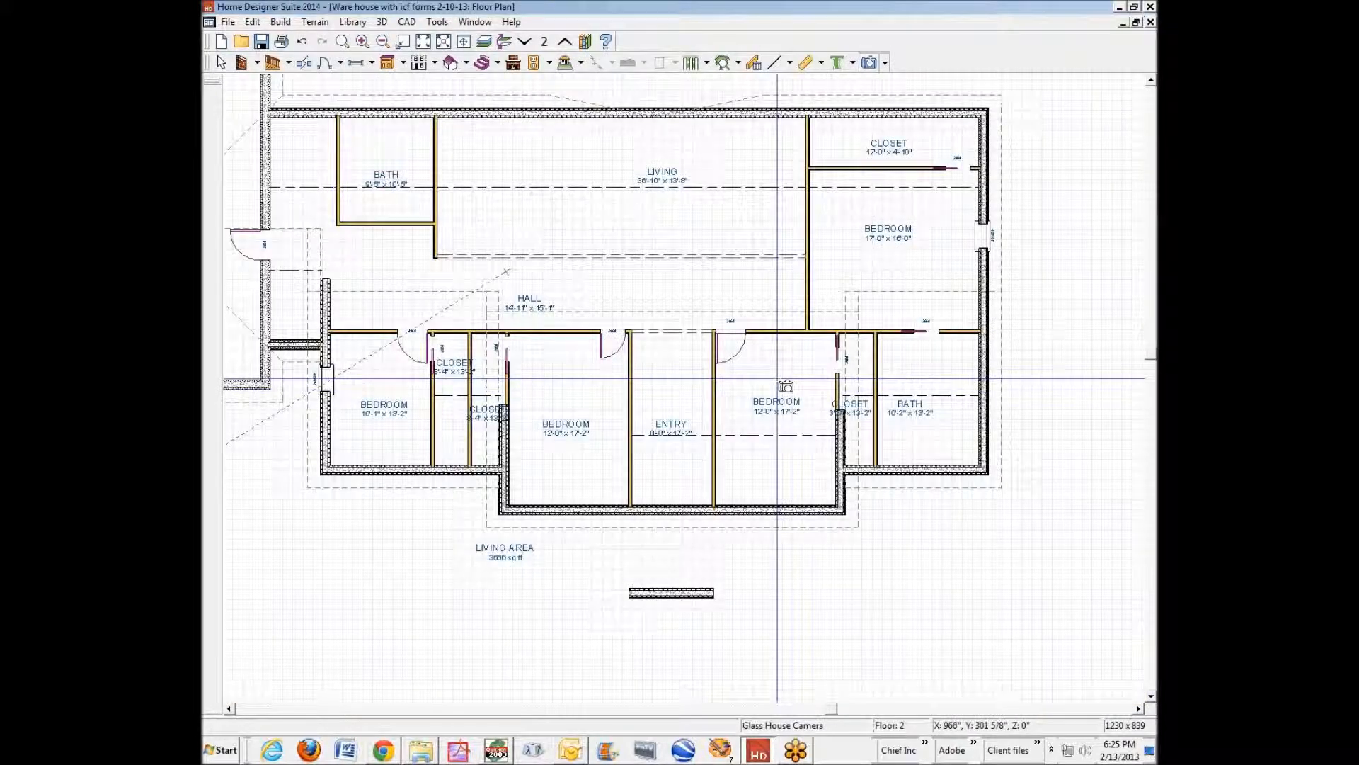
Step: From the front of the 3D overview, restore the porch room's finished ceiling height to its default
left_click(772, 369)
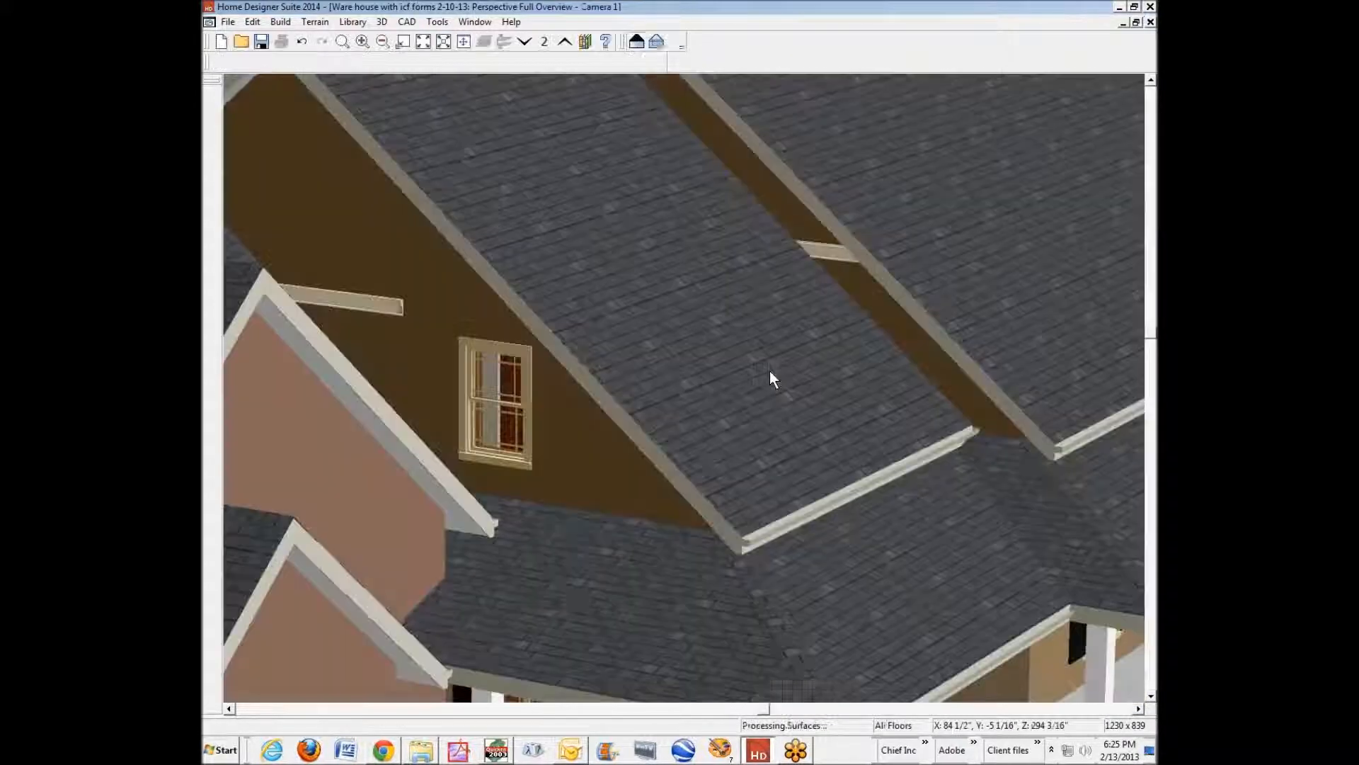
scroll(826, 418, "down", 5)
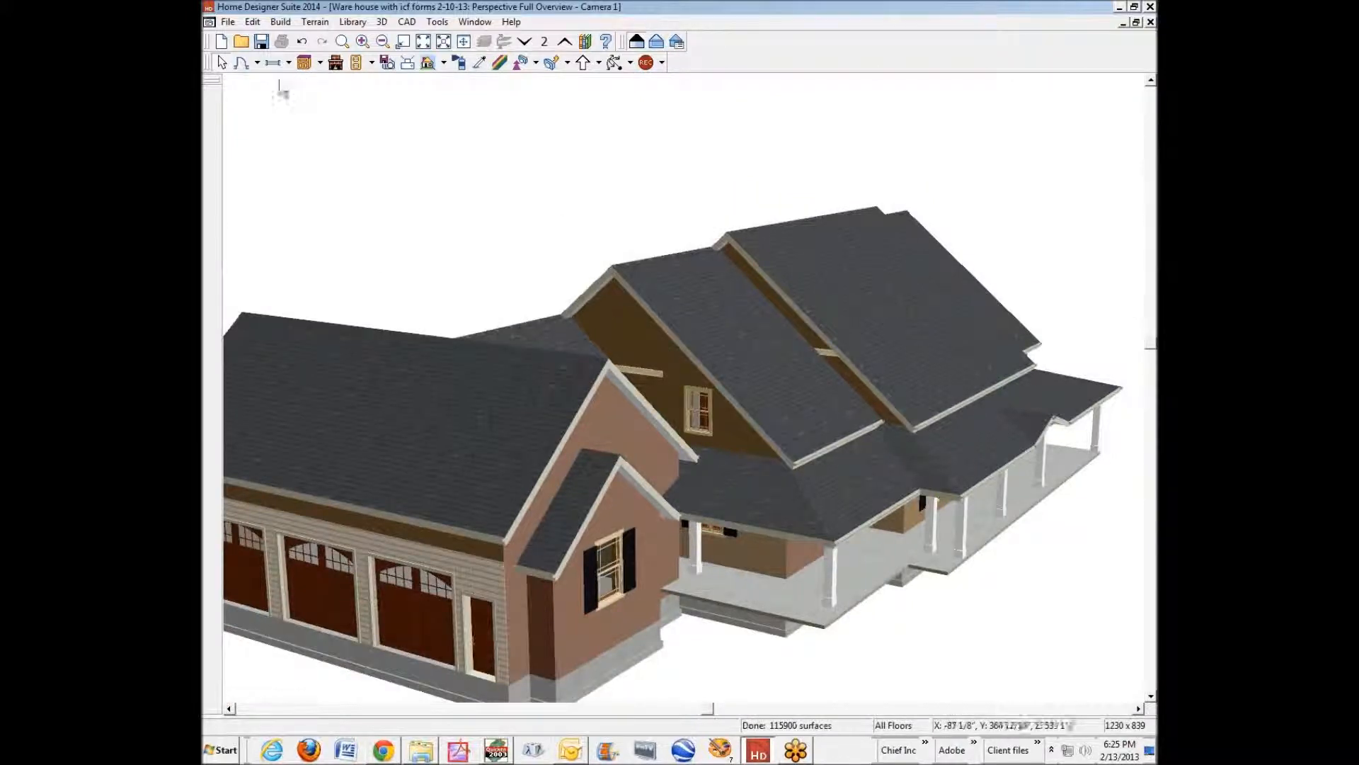
left_click_drag(800, 317, 717, 387)
key("space")
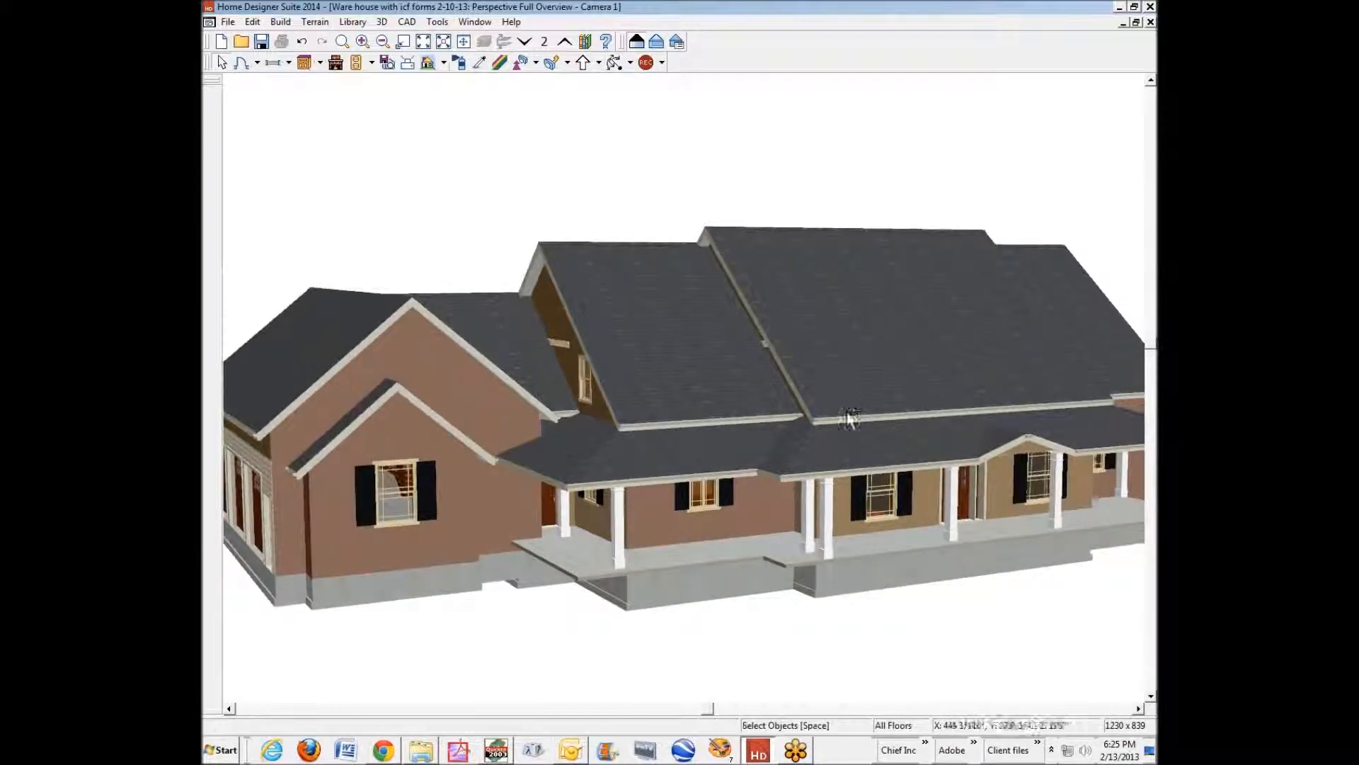
right_click(686, 546)
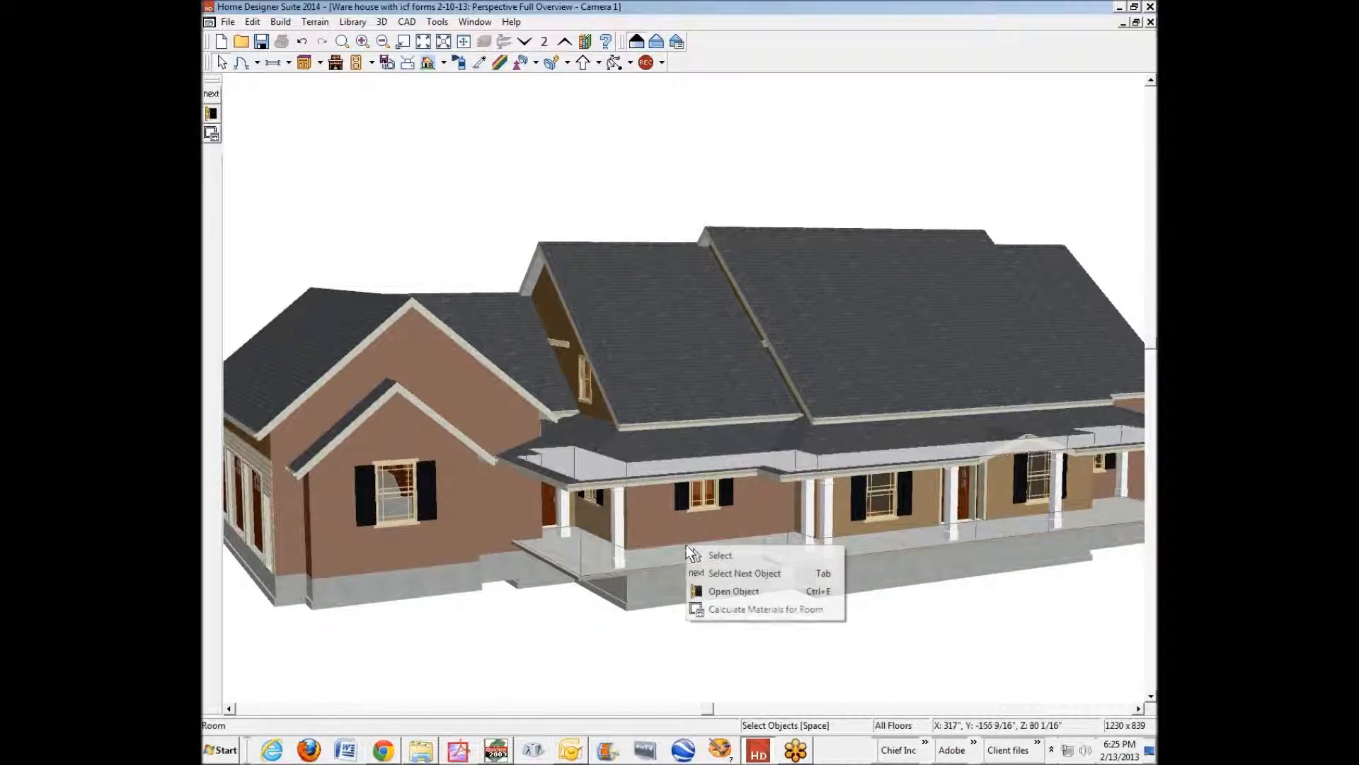
left_click(763, 584)
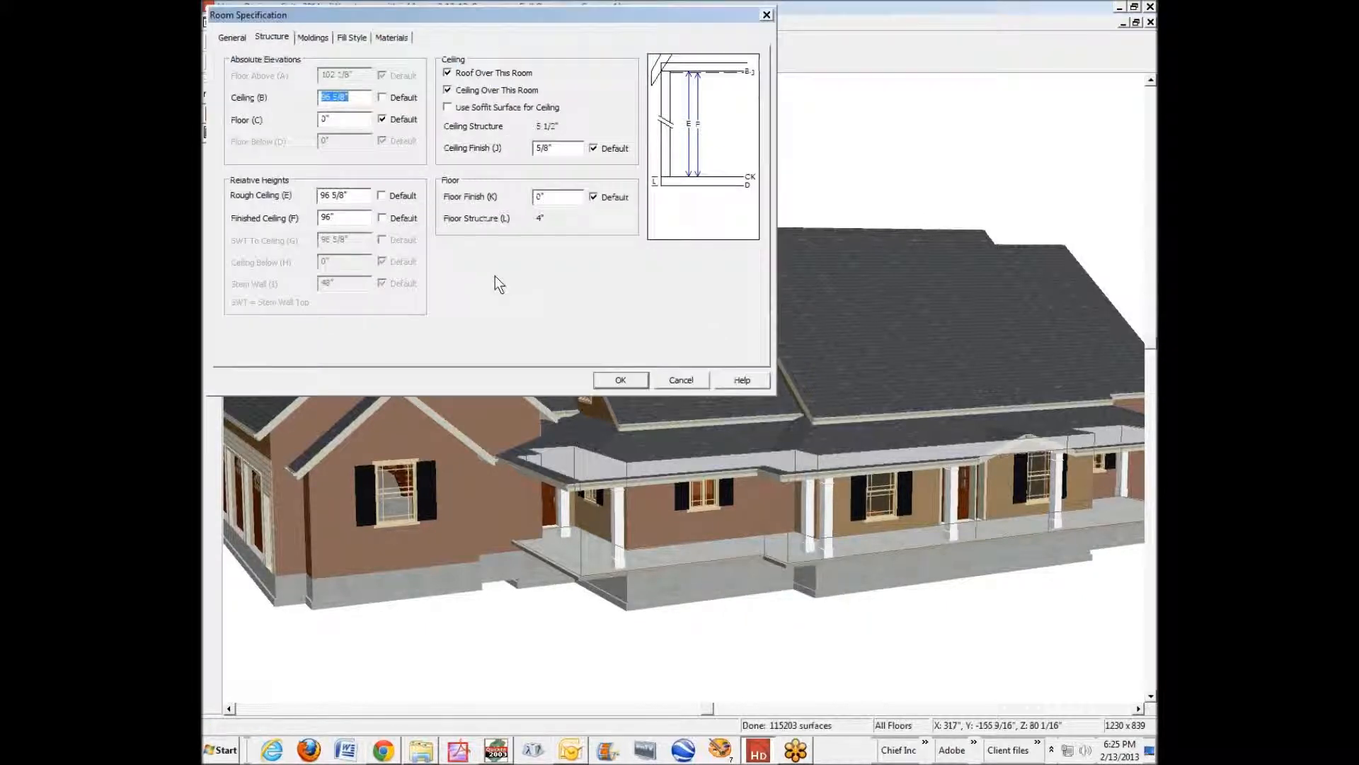
left_click(383, 218)
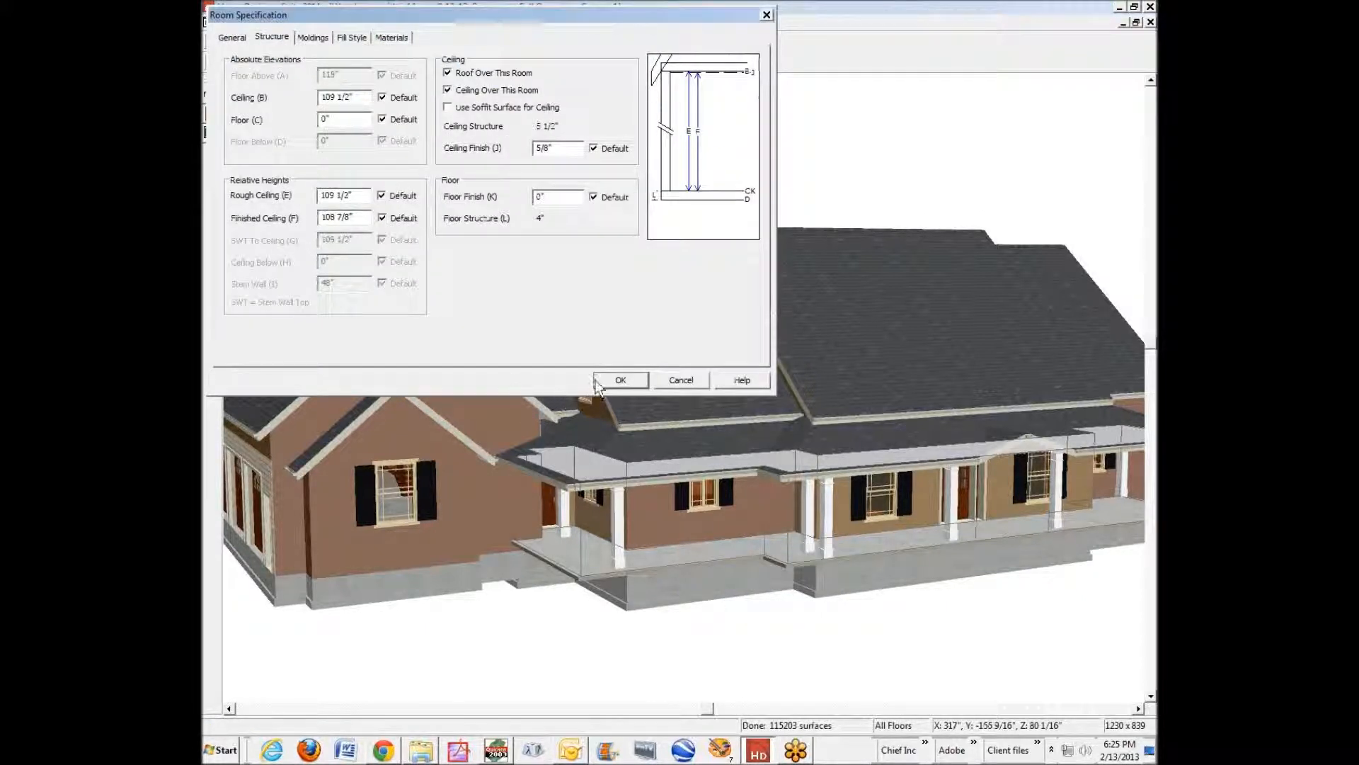
left_click(618, 383)
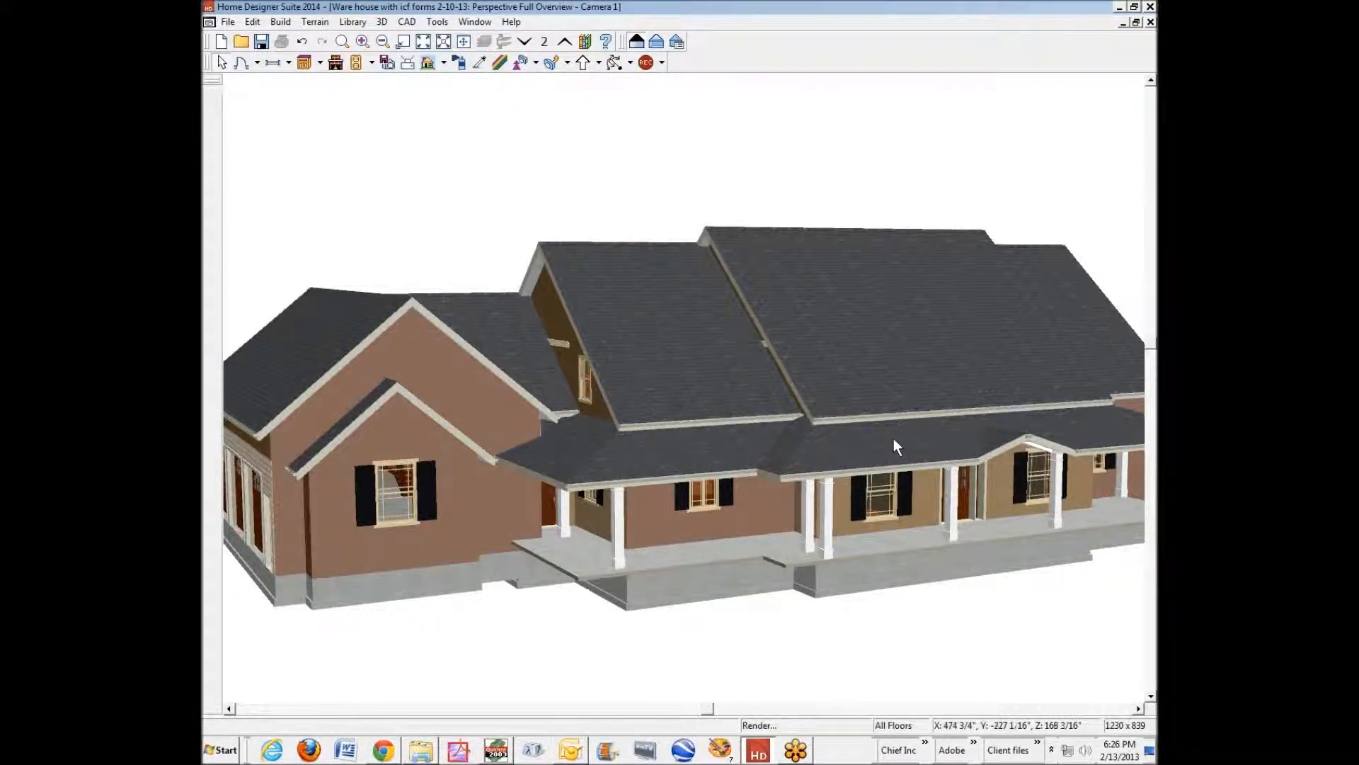
Step: Set the porch room's finished ceiling height to 112" in its structure specification
scroll(893, 439, "down", 3)
left_click(615, 63)
left_click_drag(811, 279, 745, 400)
key("space")
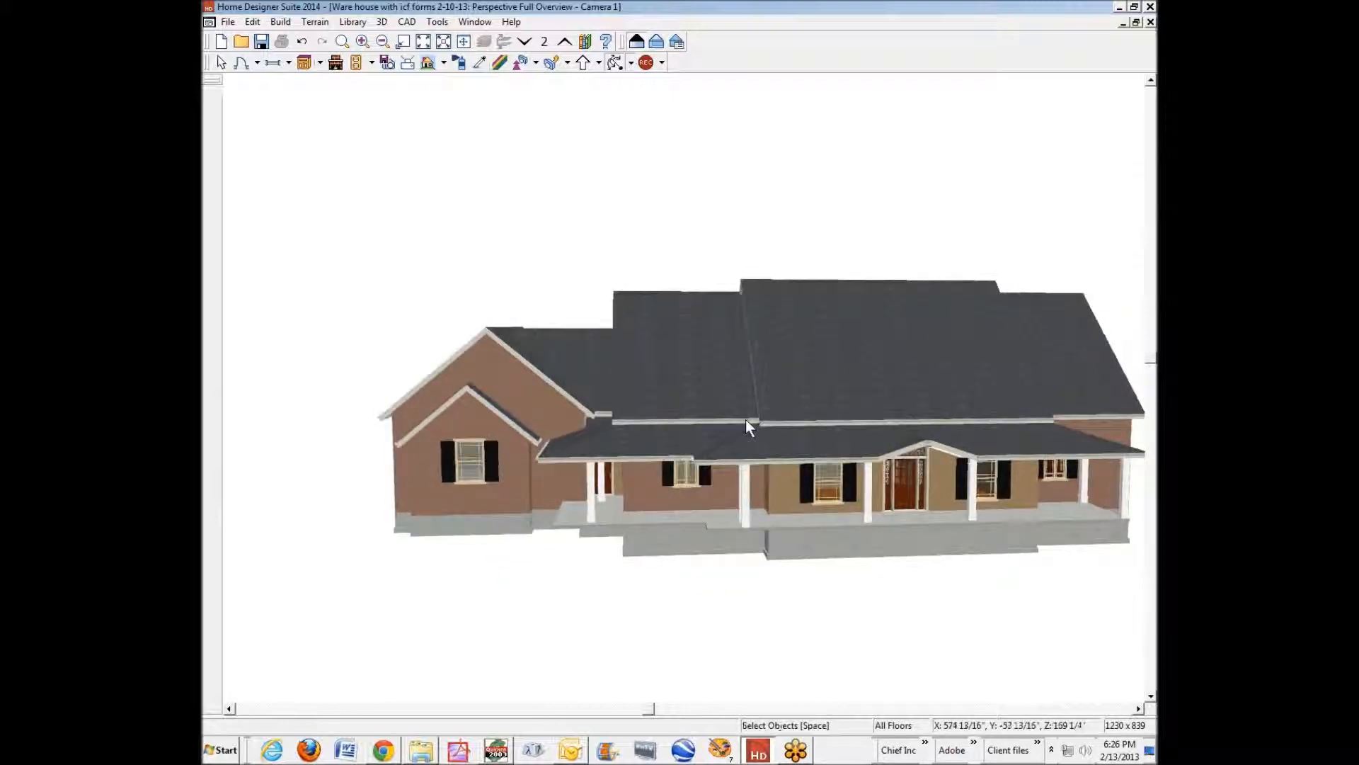
left_click(723, 516)
left_click(212, 113)
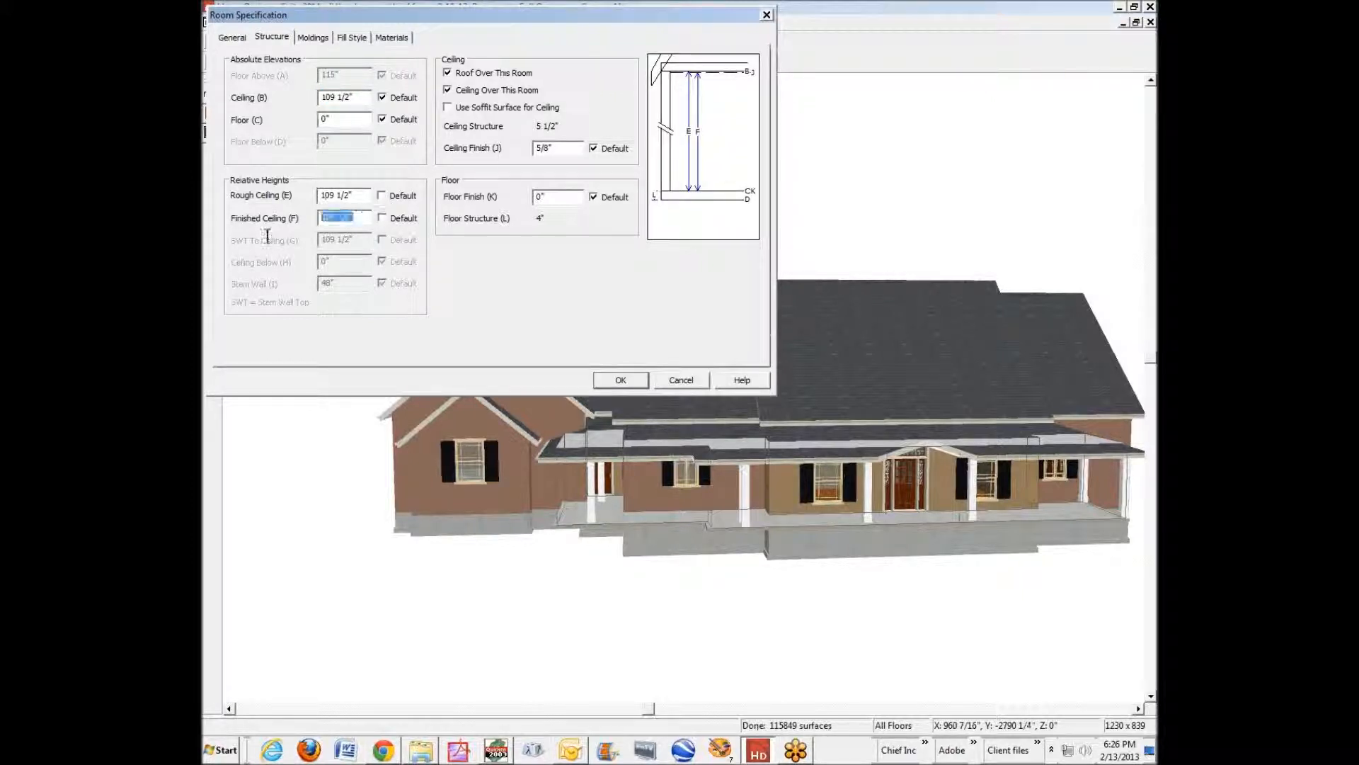
type("112\"")
left_click(623, 381)
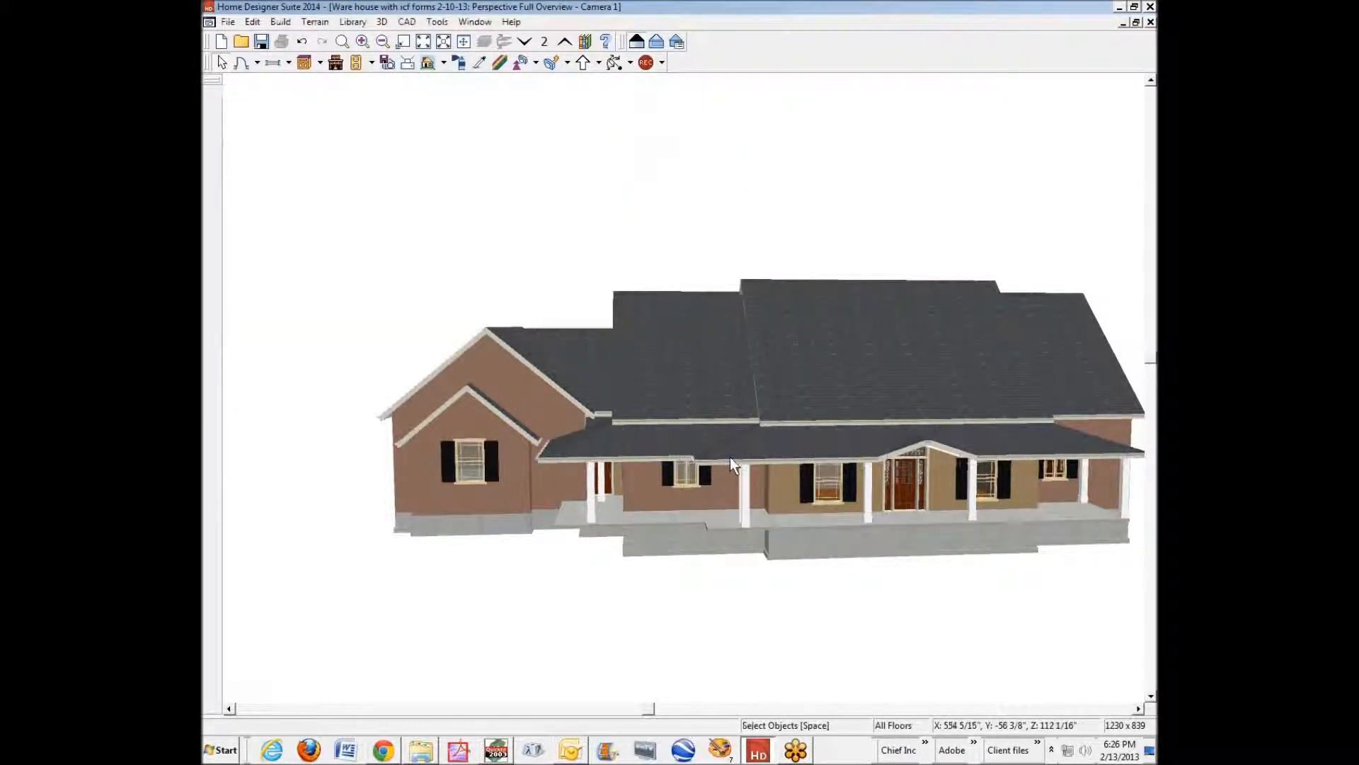
Step: Rebuild the roofs from the floor plan with the current Build Roof settings and check them in the 3D overview
key("ctrl+Tab")
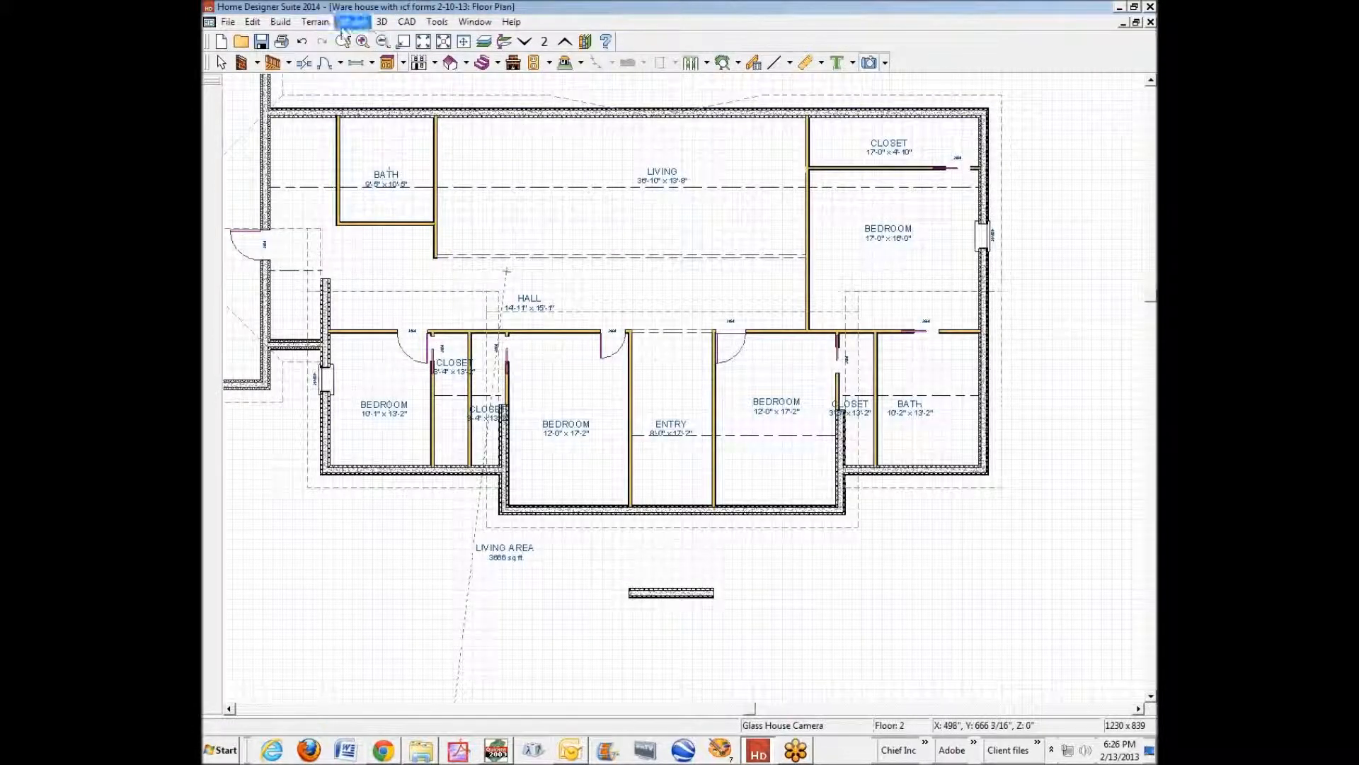
left_click(282, 22)
left_click(283, 22)
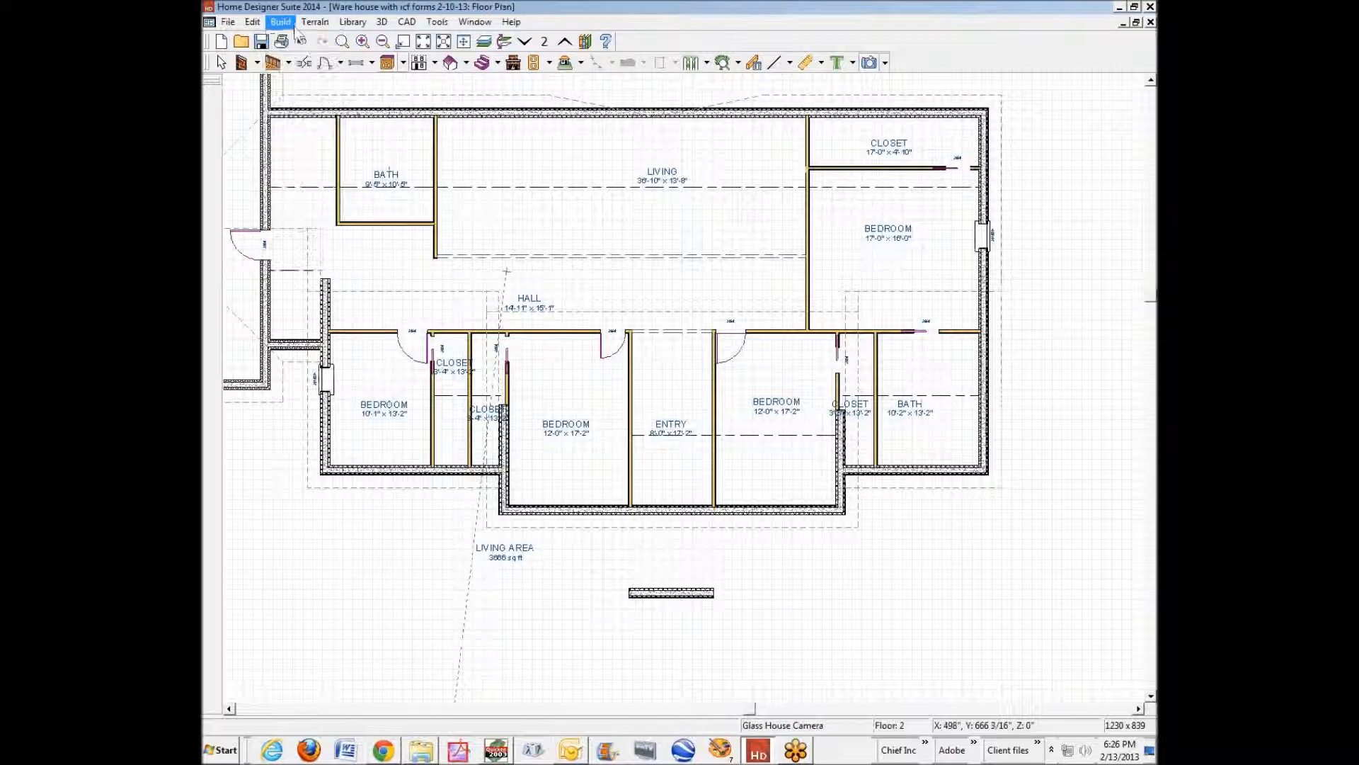
left_click(461, 71)
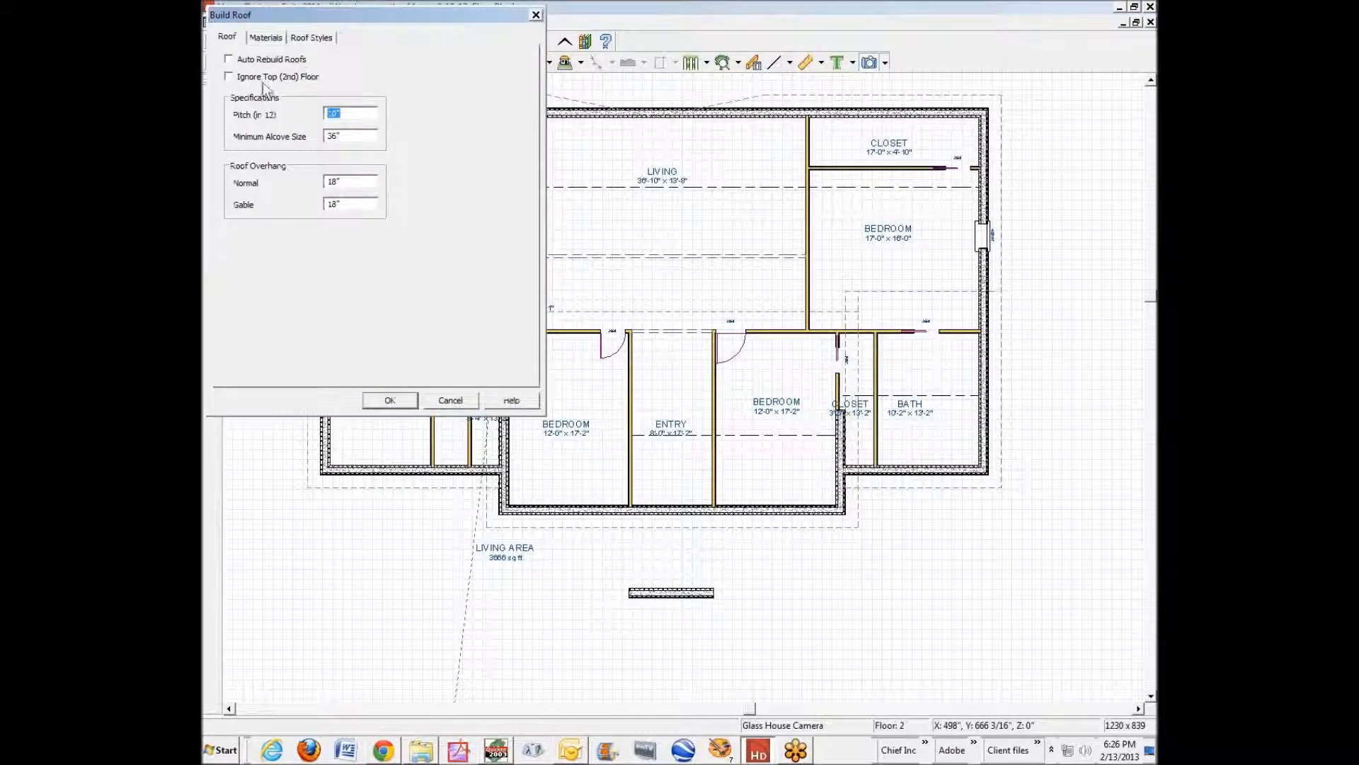
left_click(390, 400)
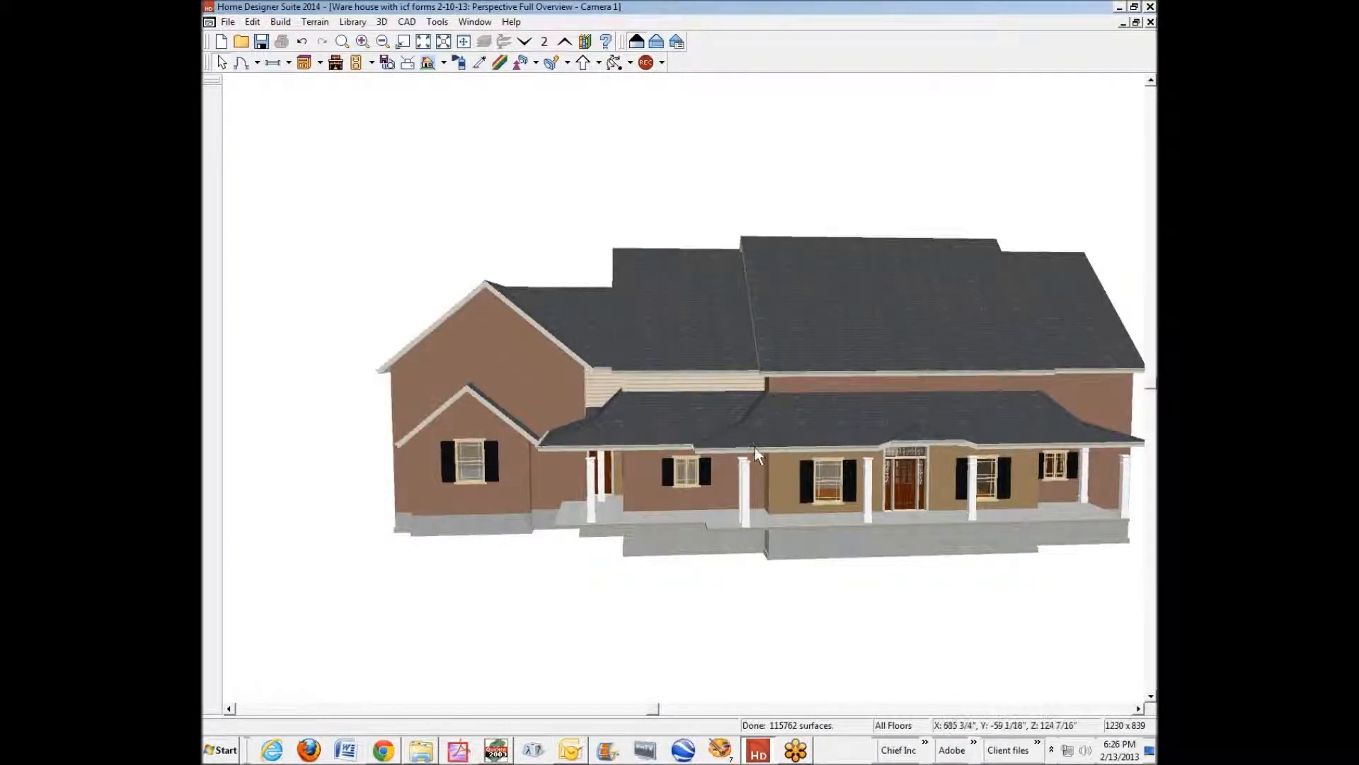
Step: Switch from the 3D overview back to the floor plan and display Floor 1
key("ctrl+Tab")
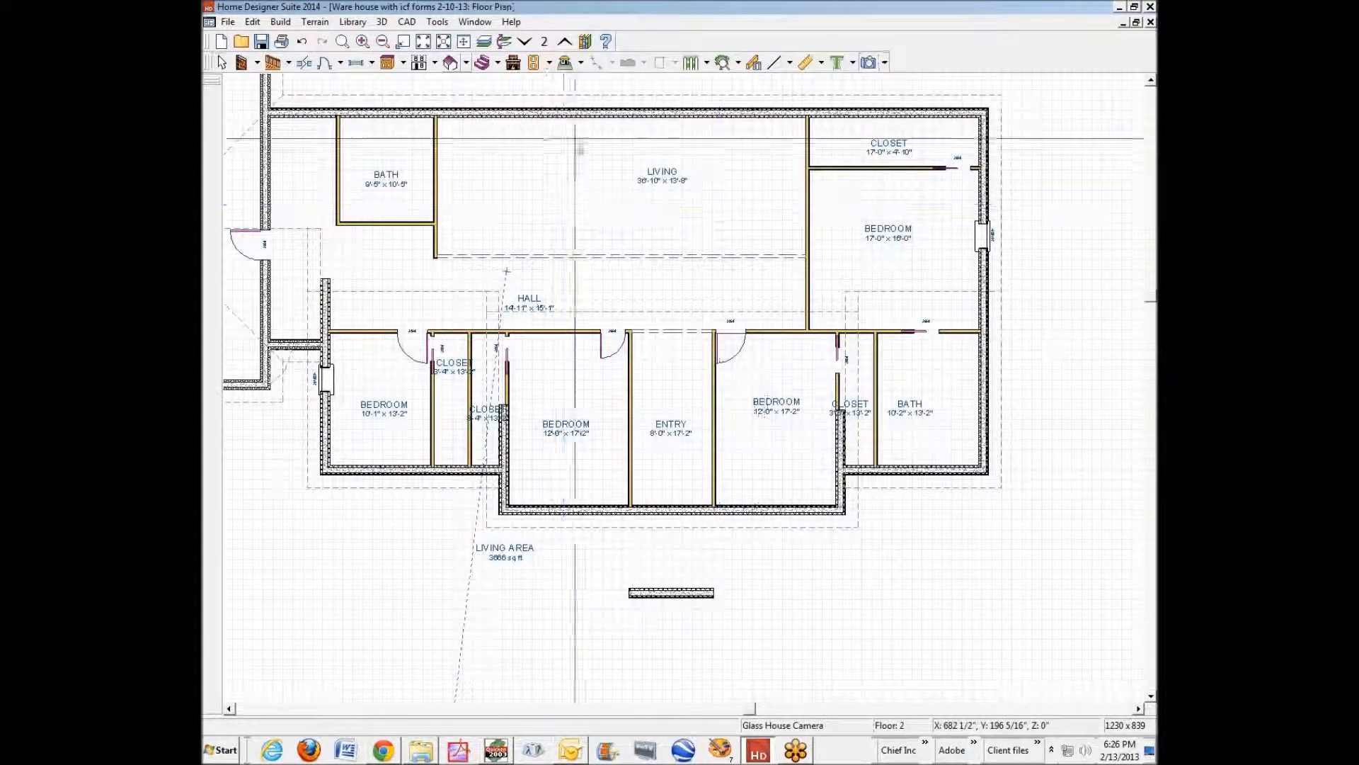
left_click(542, 41)
left_click(611, 62)
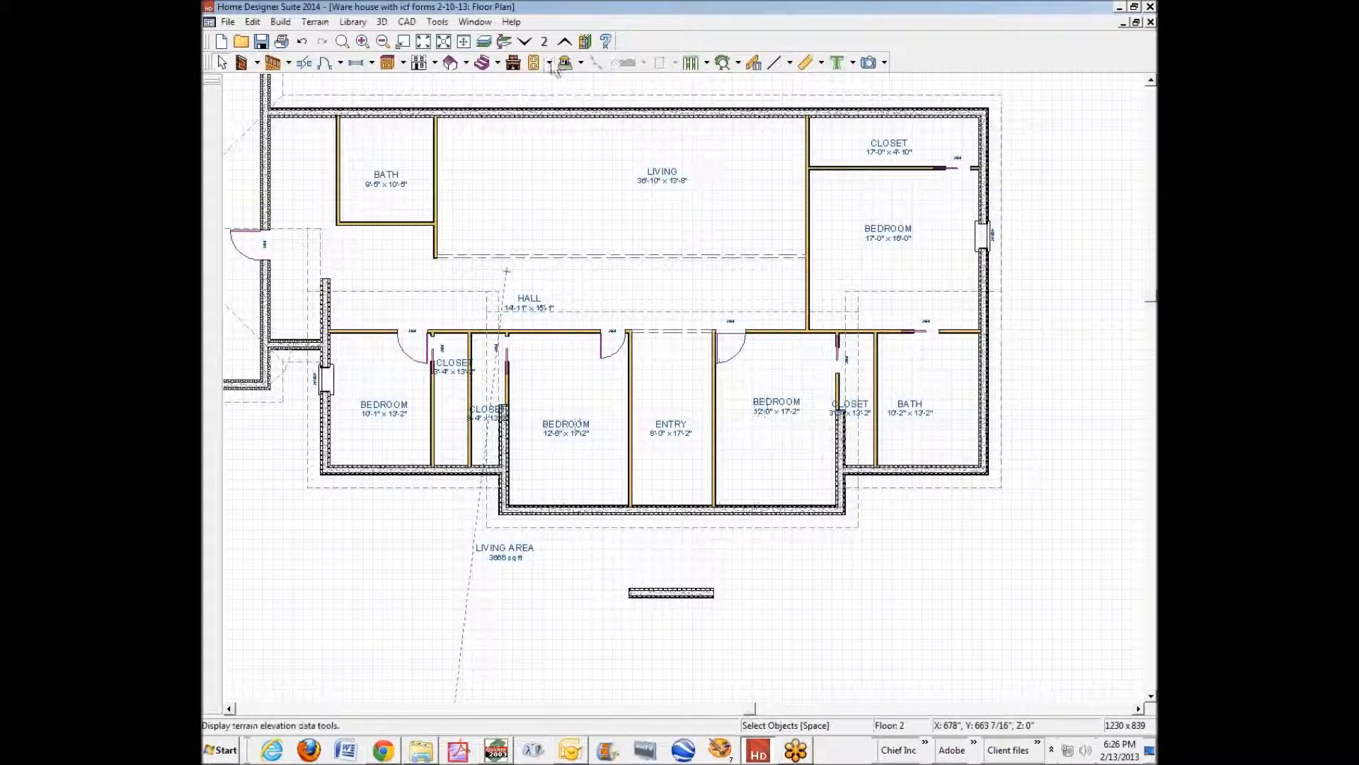
left_click(524, 41)
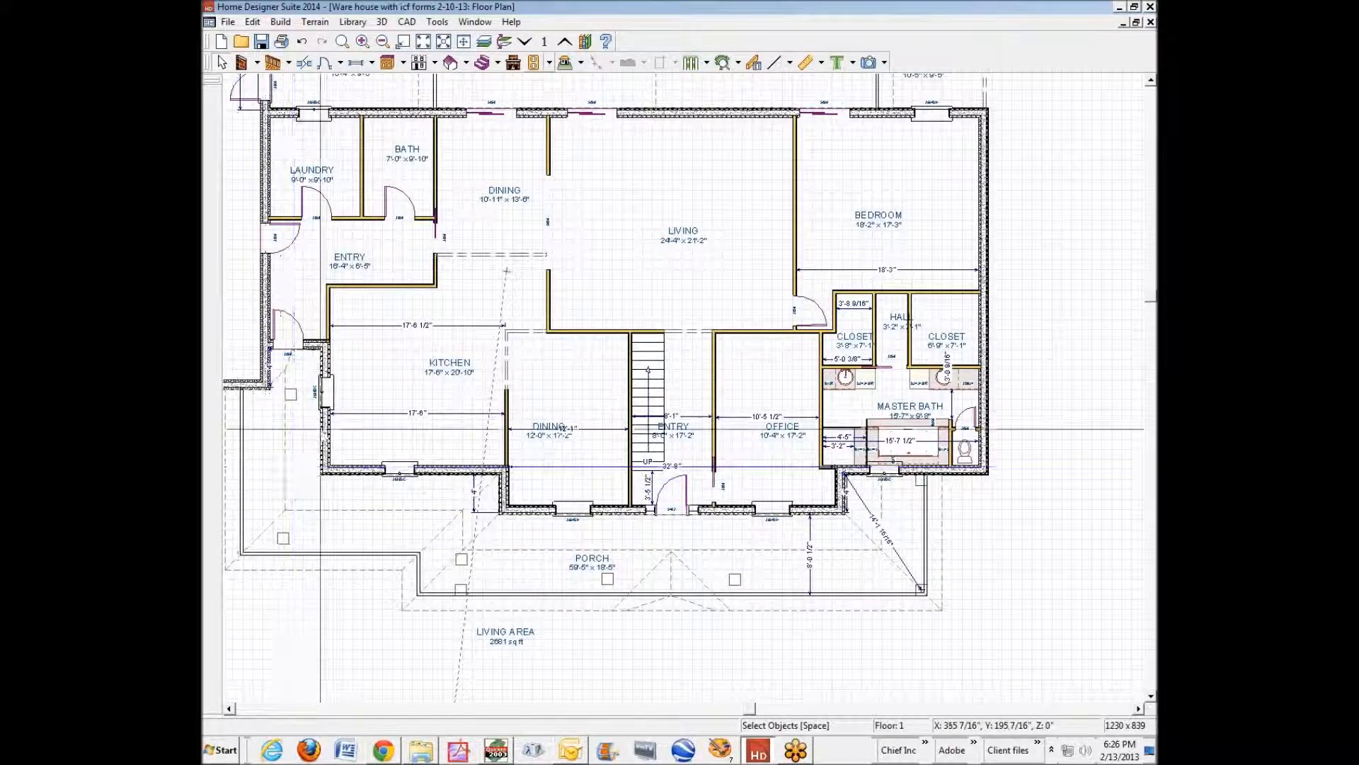
Step: Try to select all the railings around the porch together in the Floor 1 plan
left_click(242, 499)
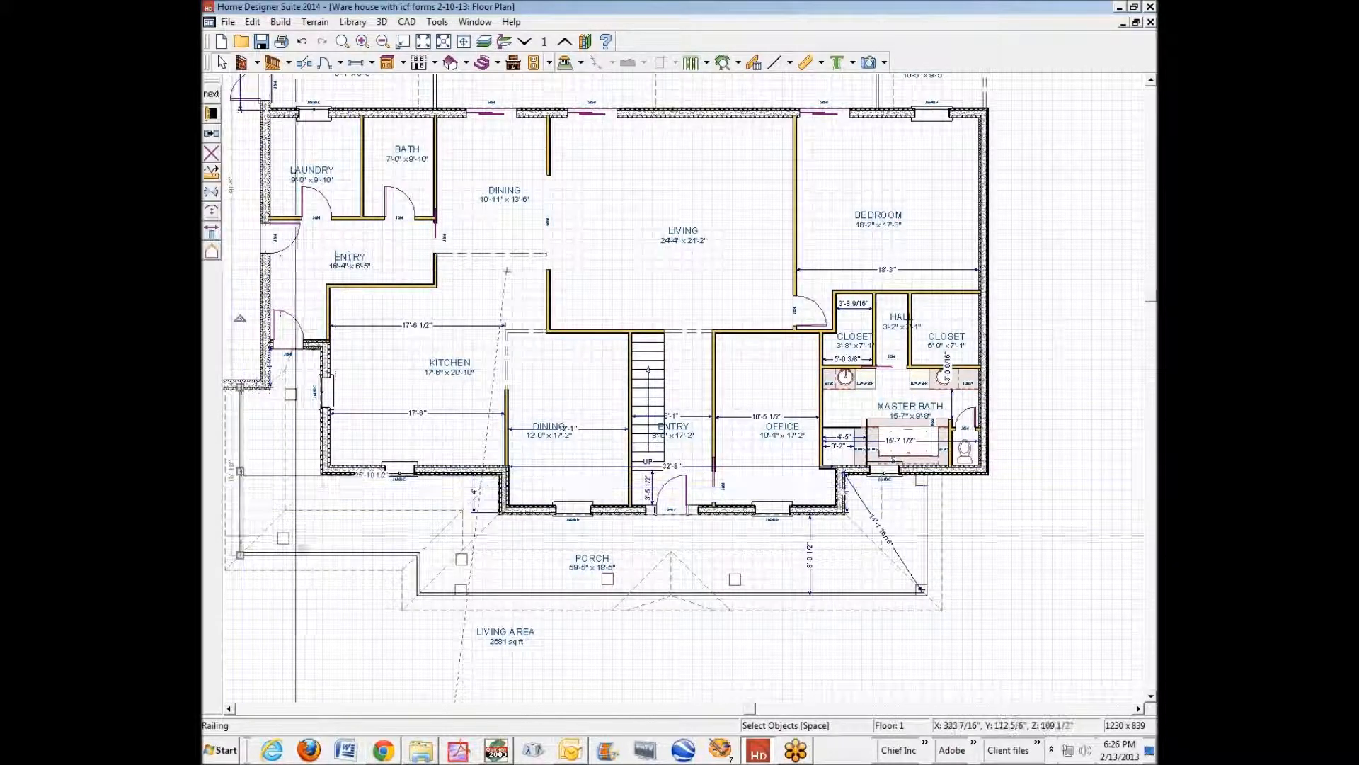
left_click(339, 560, "shift")
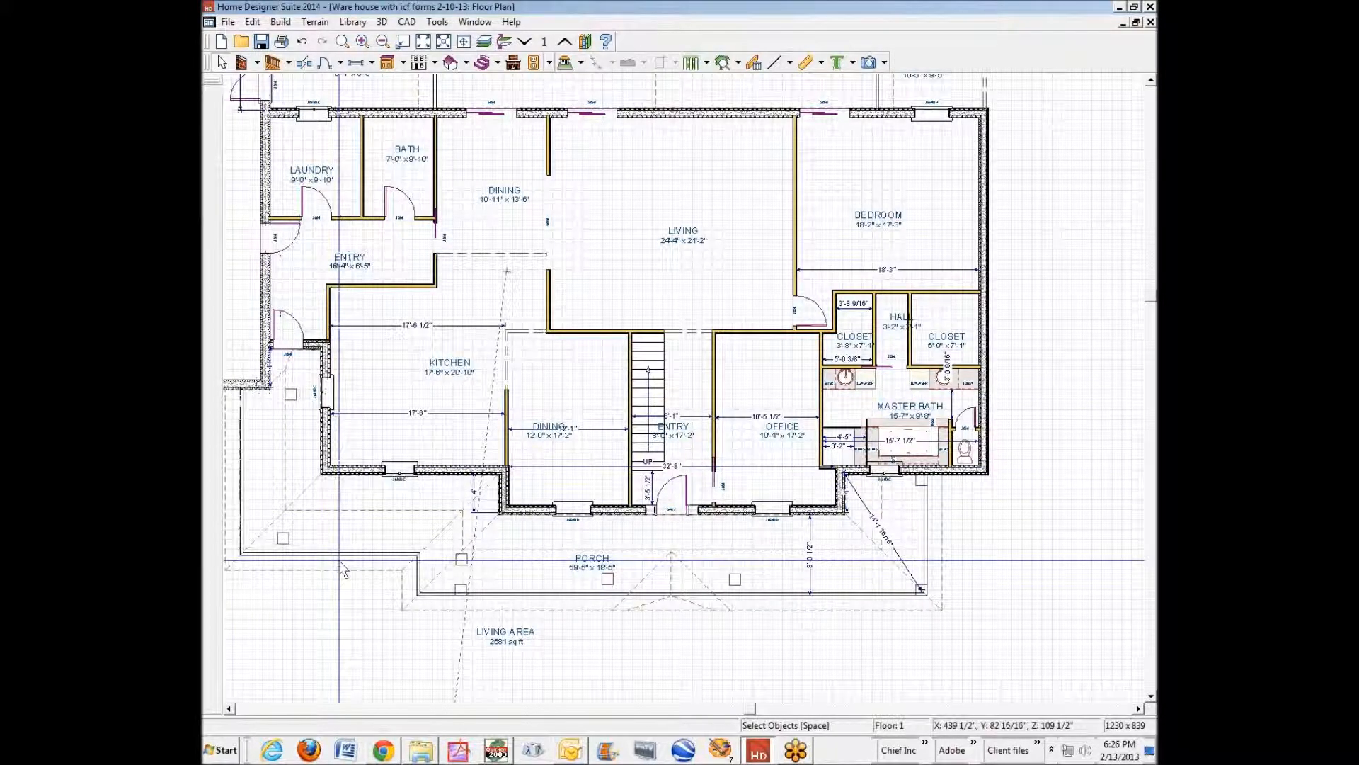
left_click(419, 572, "shift")
left_click(856, 592, "shift")
left_click(924, 541, "shift")
Step: Turn off the upper roof pitch for the railing at the porch's right end, beside the master bath
left_click(927, 523)
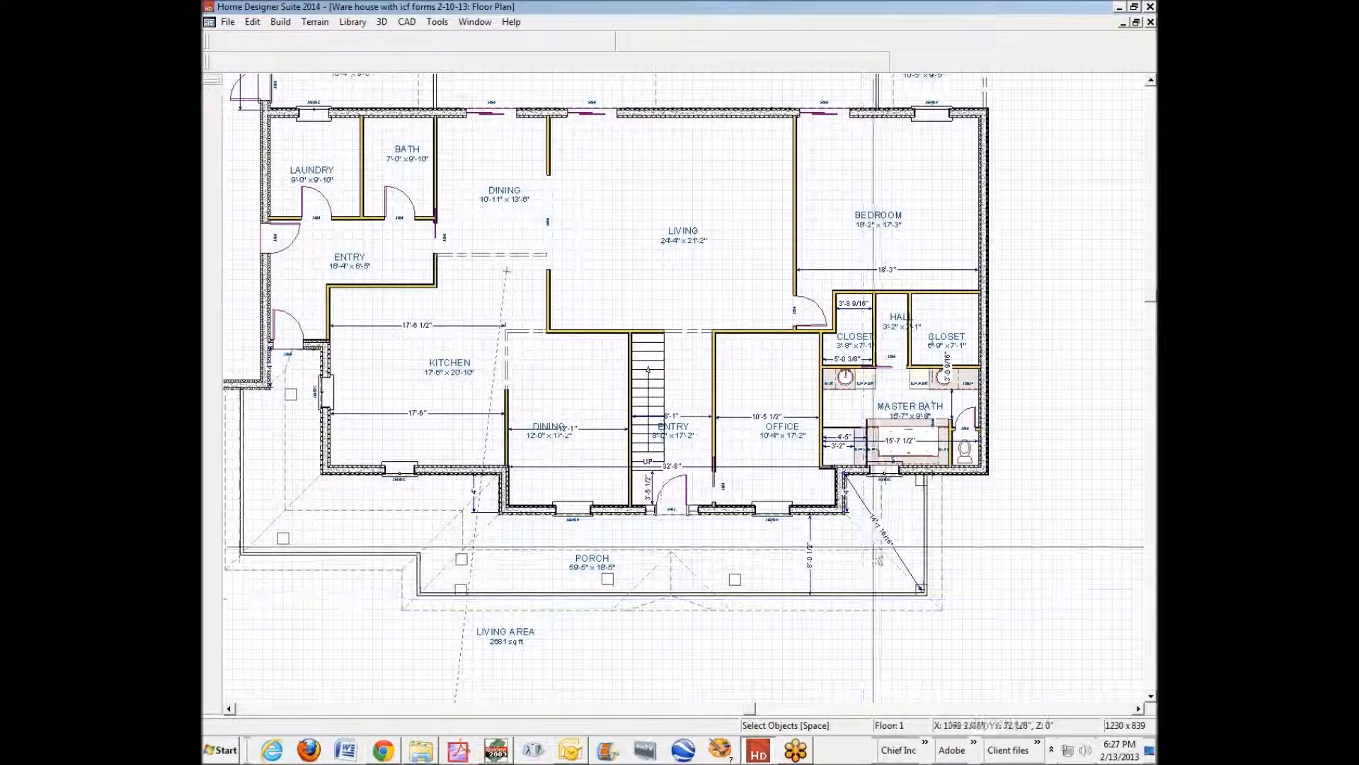
left_click(929, 536)
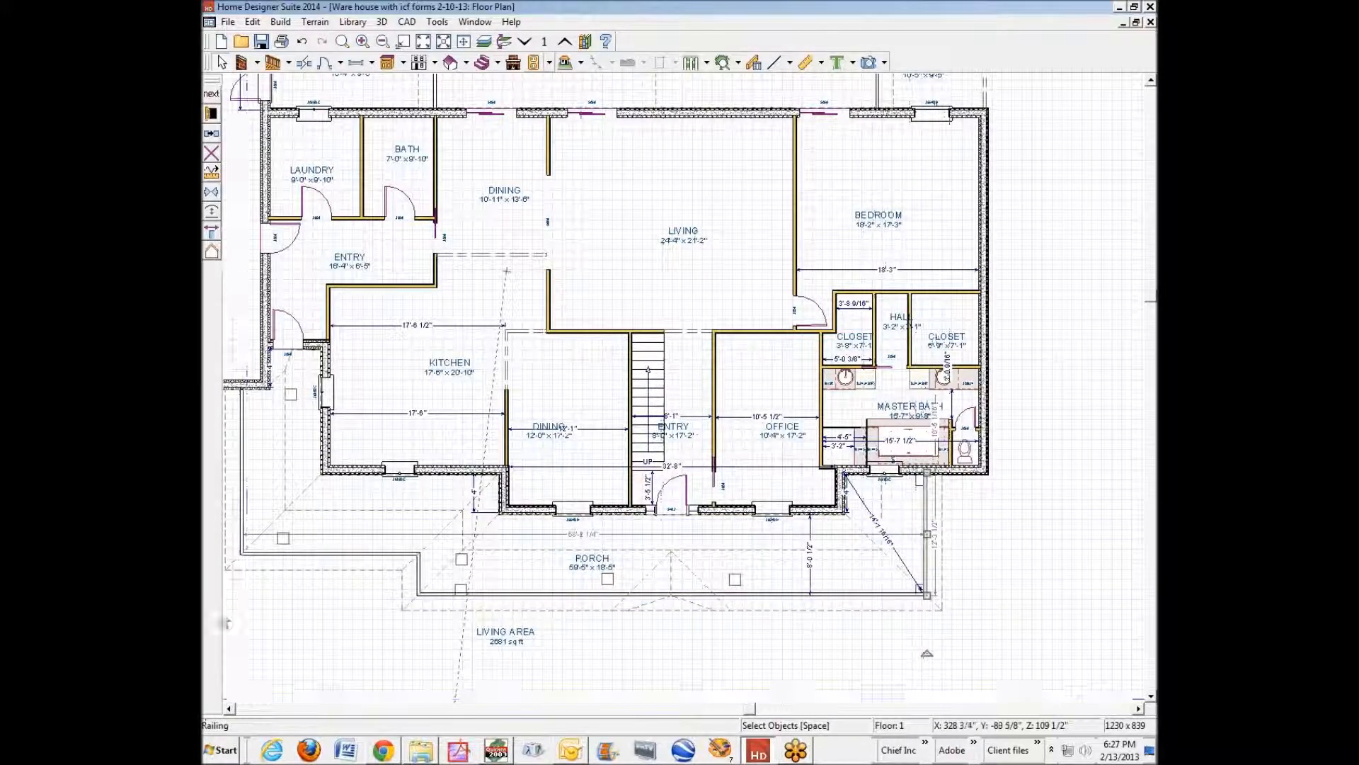
left_click(211, 114)
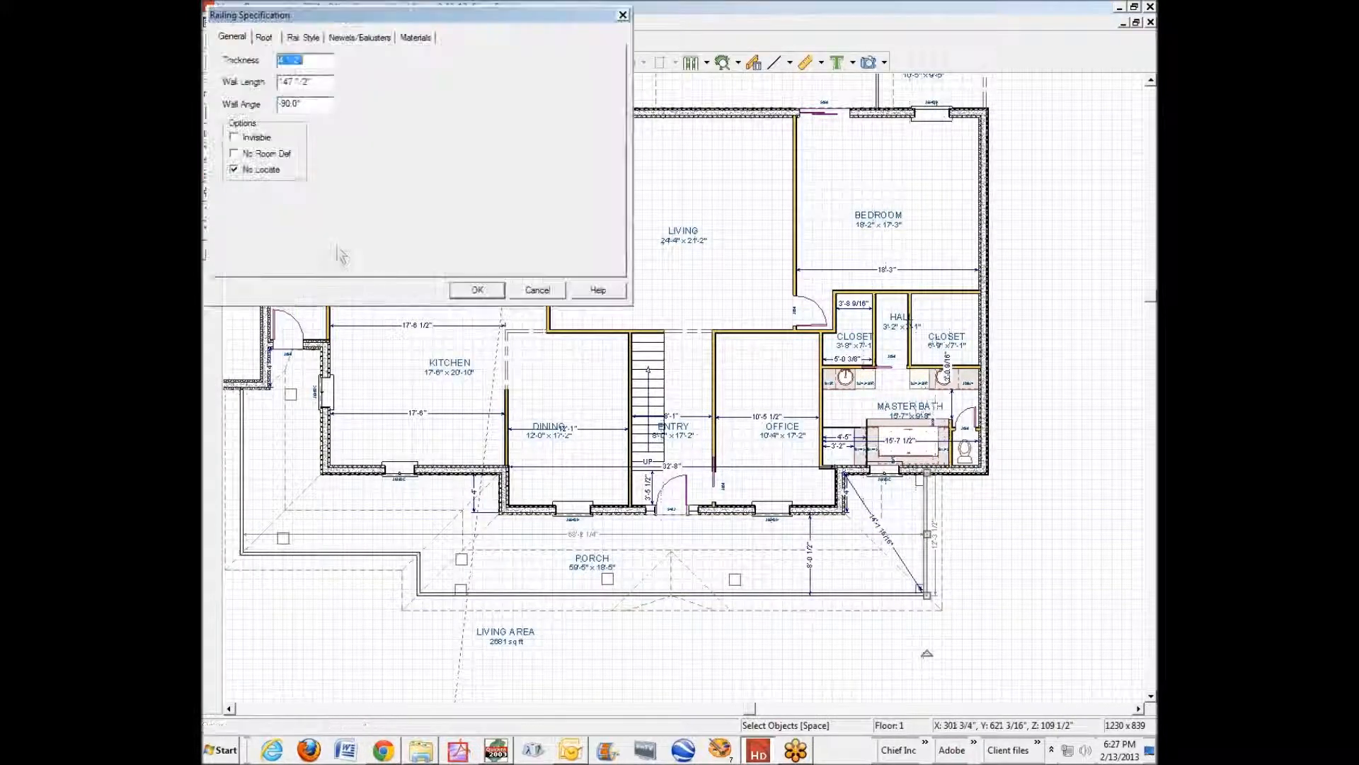
left_click(264, 37)
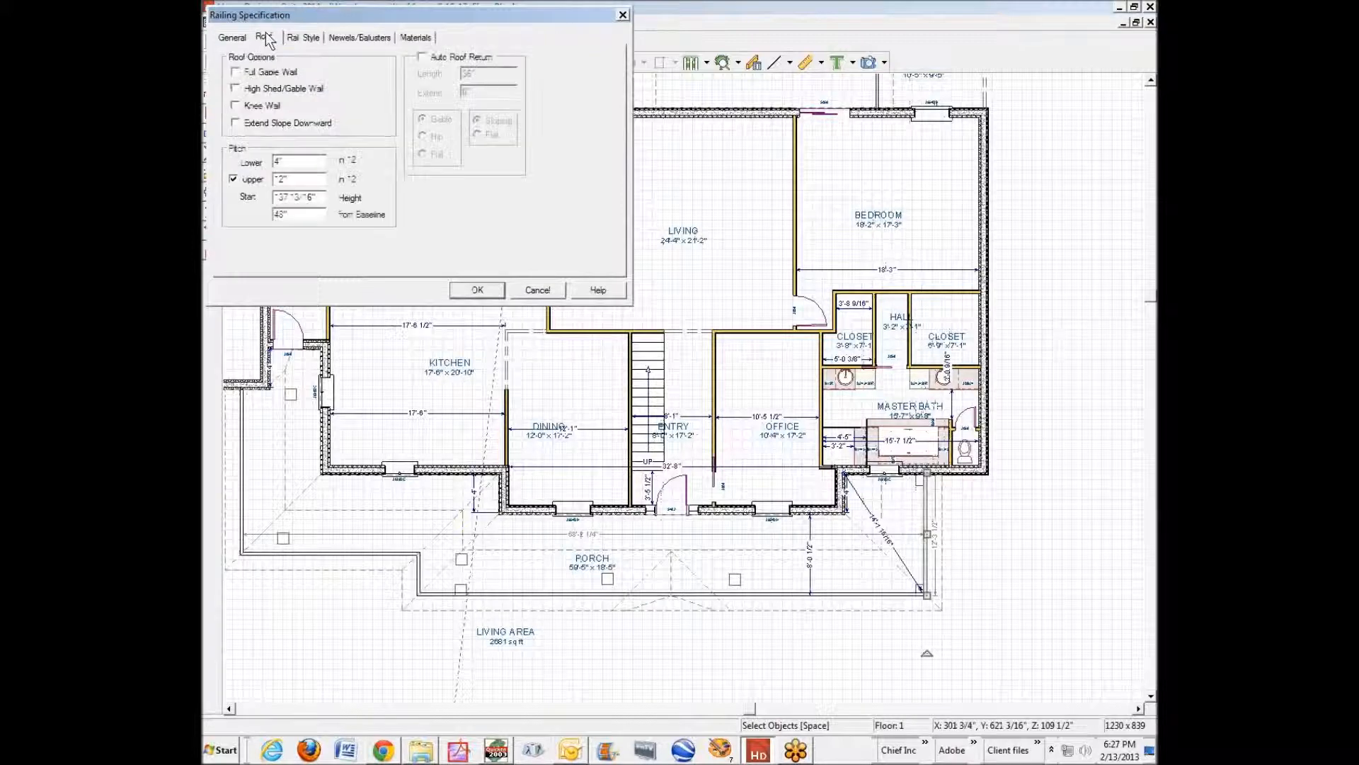
left_click(233, 179)
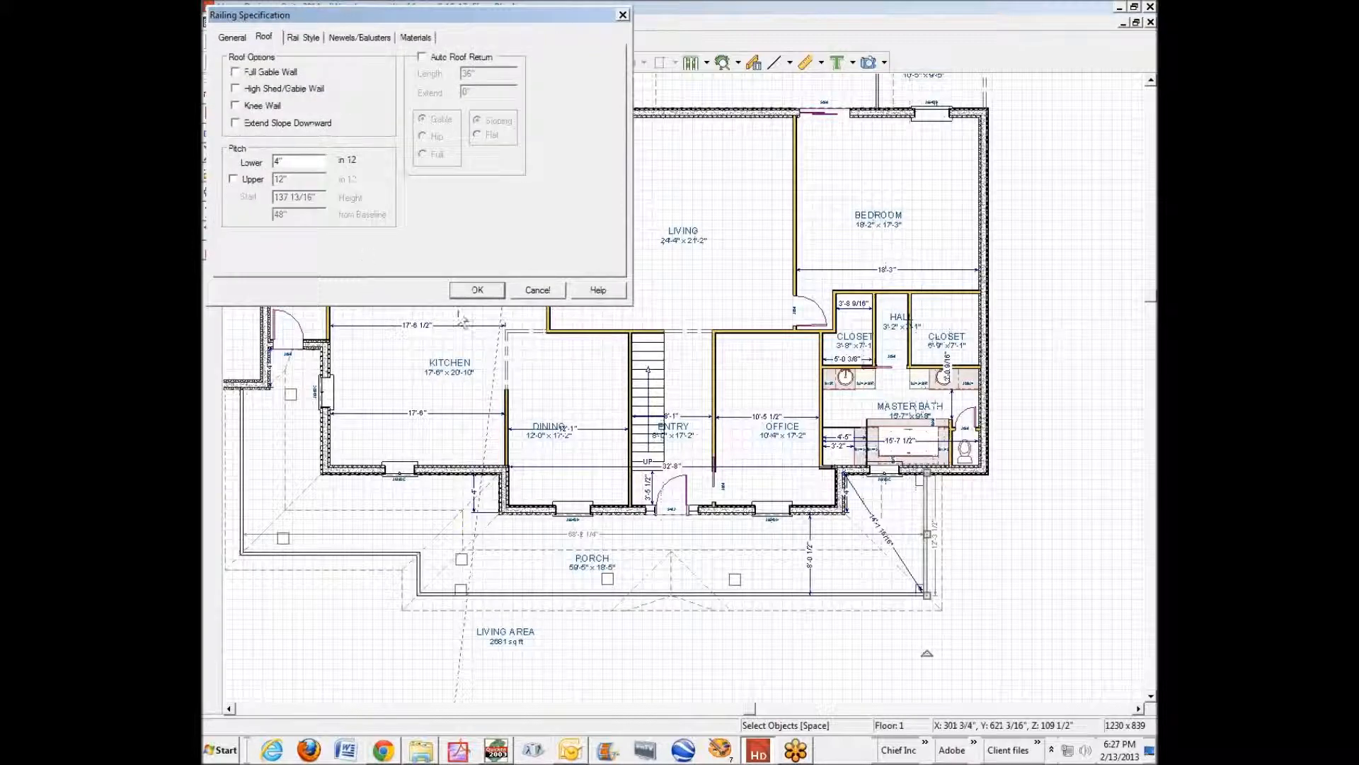
left_click(483, 295)
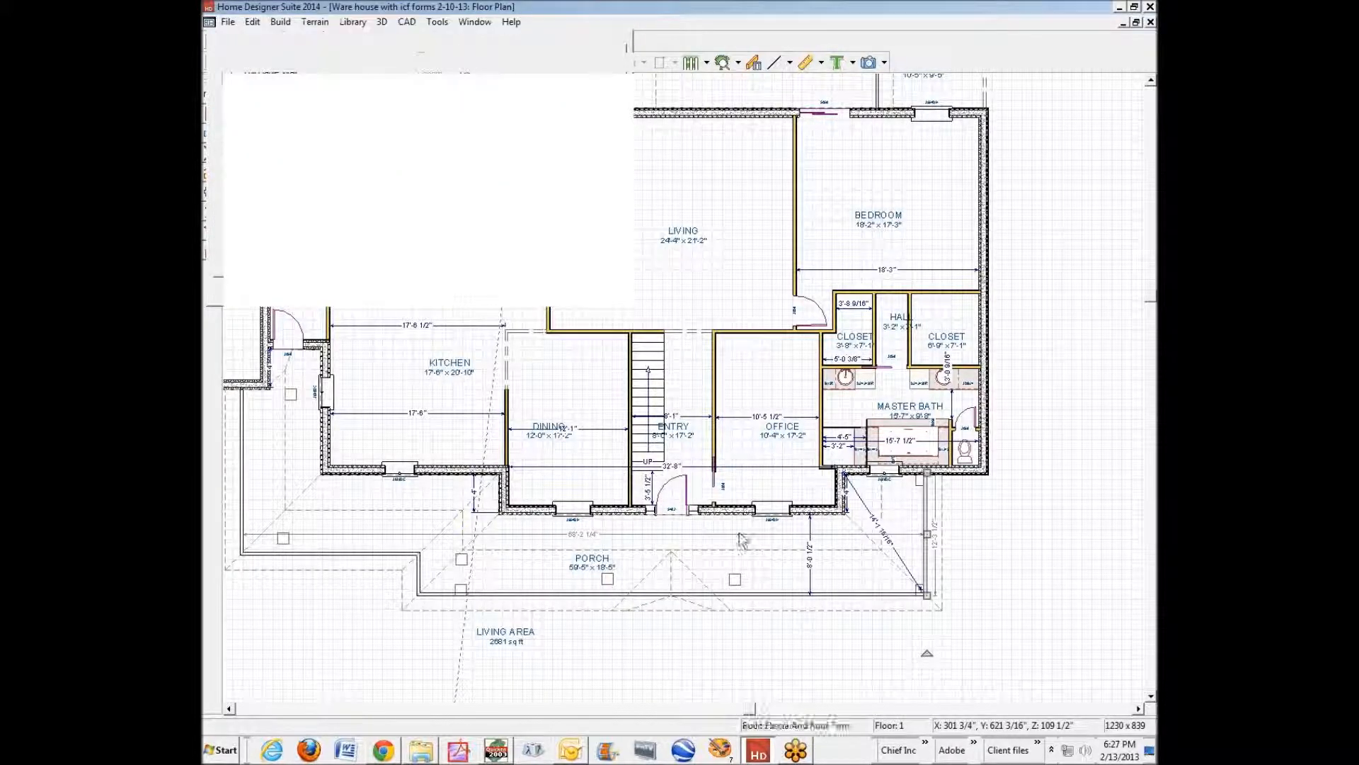
Step: Turn off the upper roof pitch for the long front porch railing in its railing specification
left_click(816, 597)
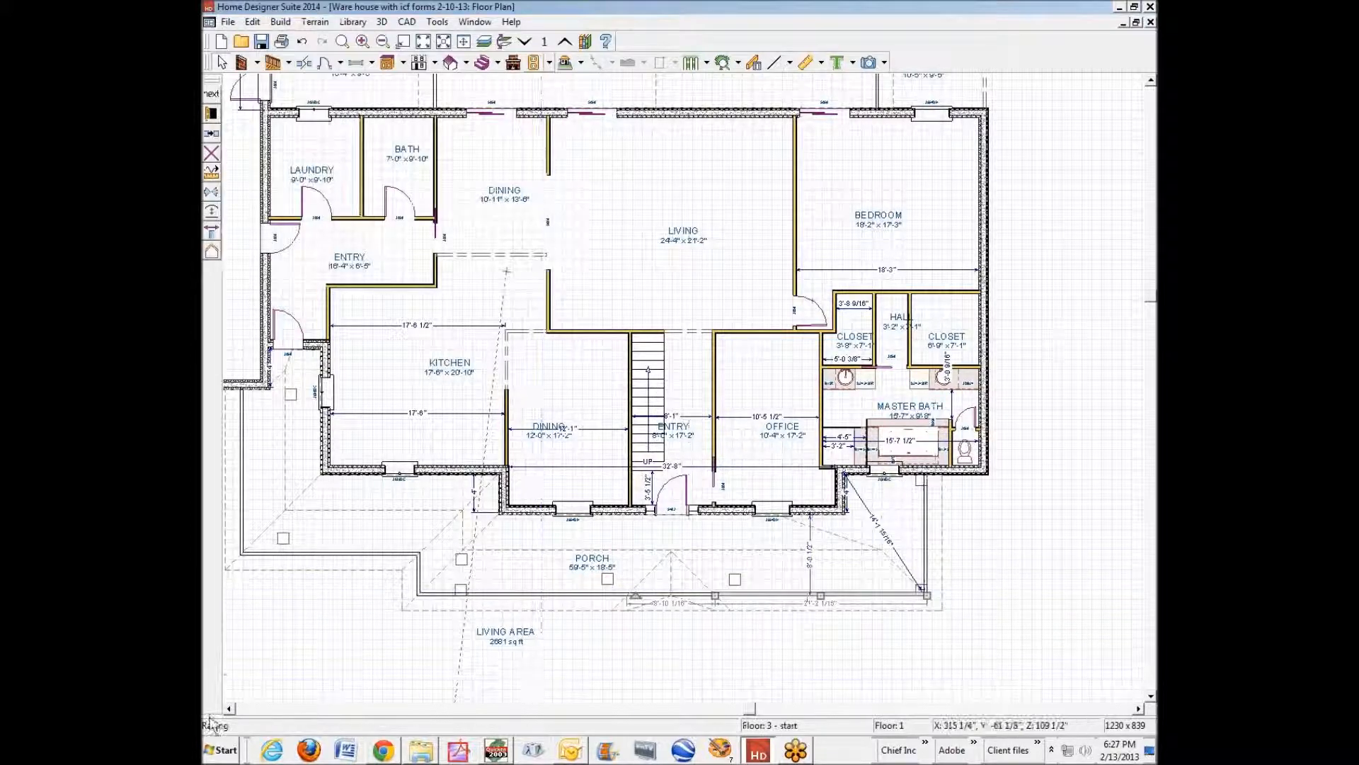
left_click(211, 114)
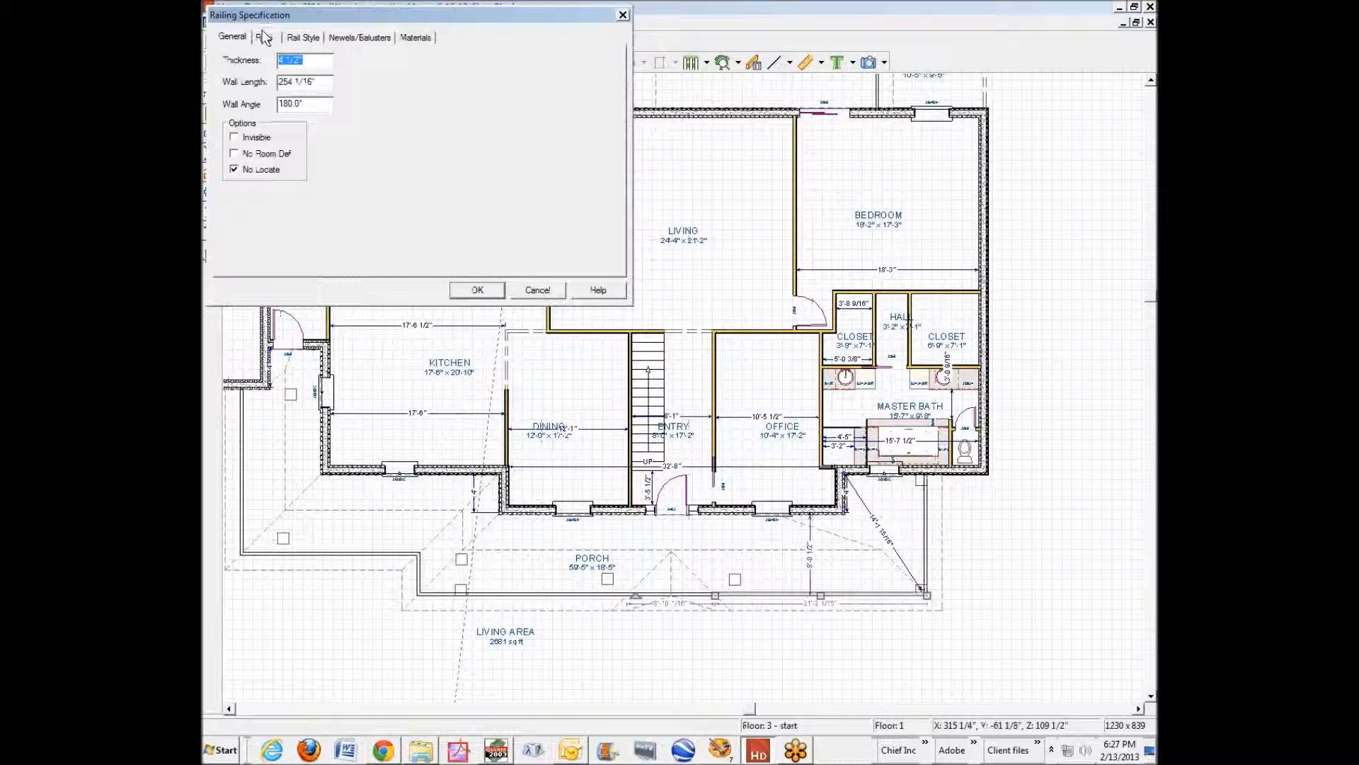
left_click(265, 38)
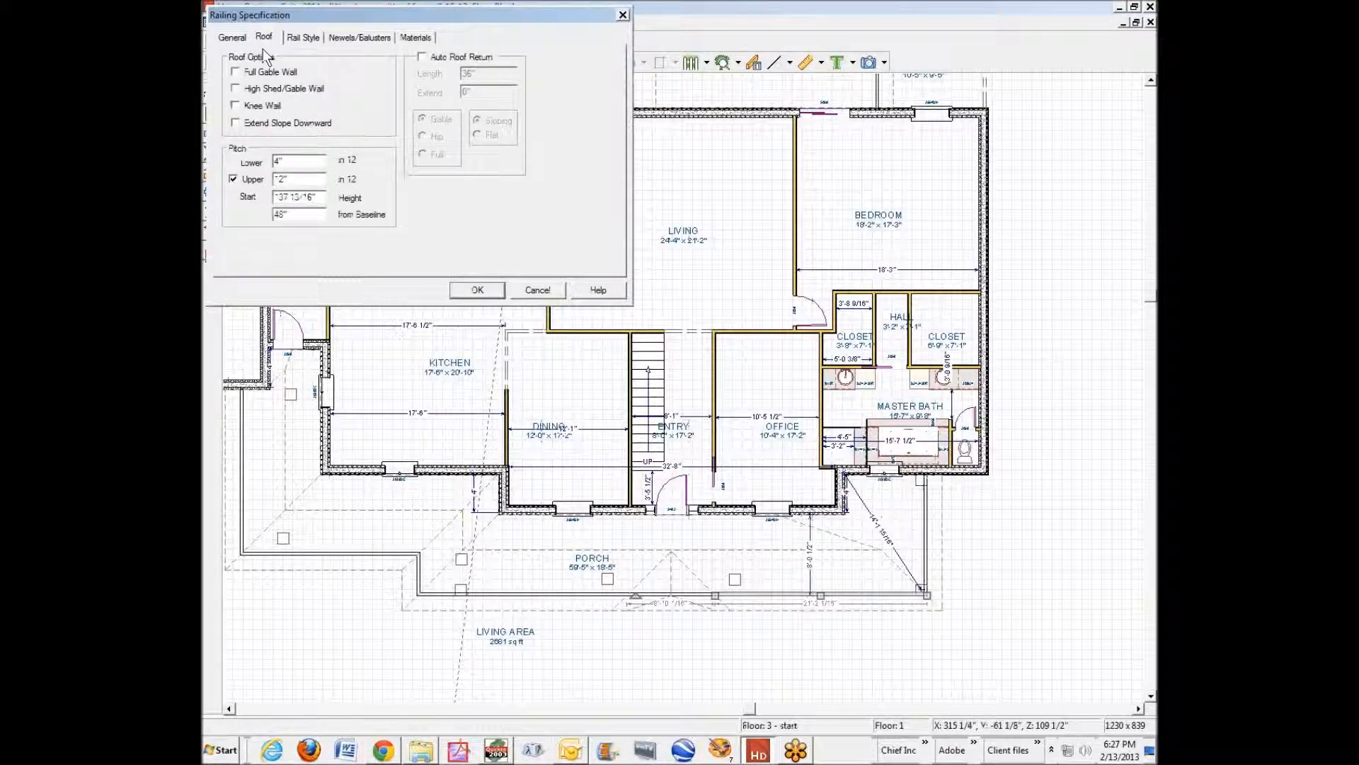
left_click(250, 182)
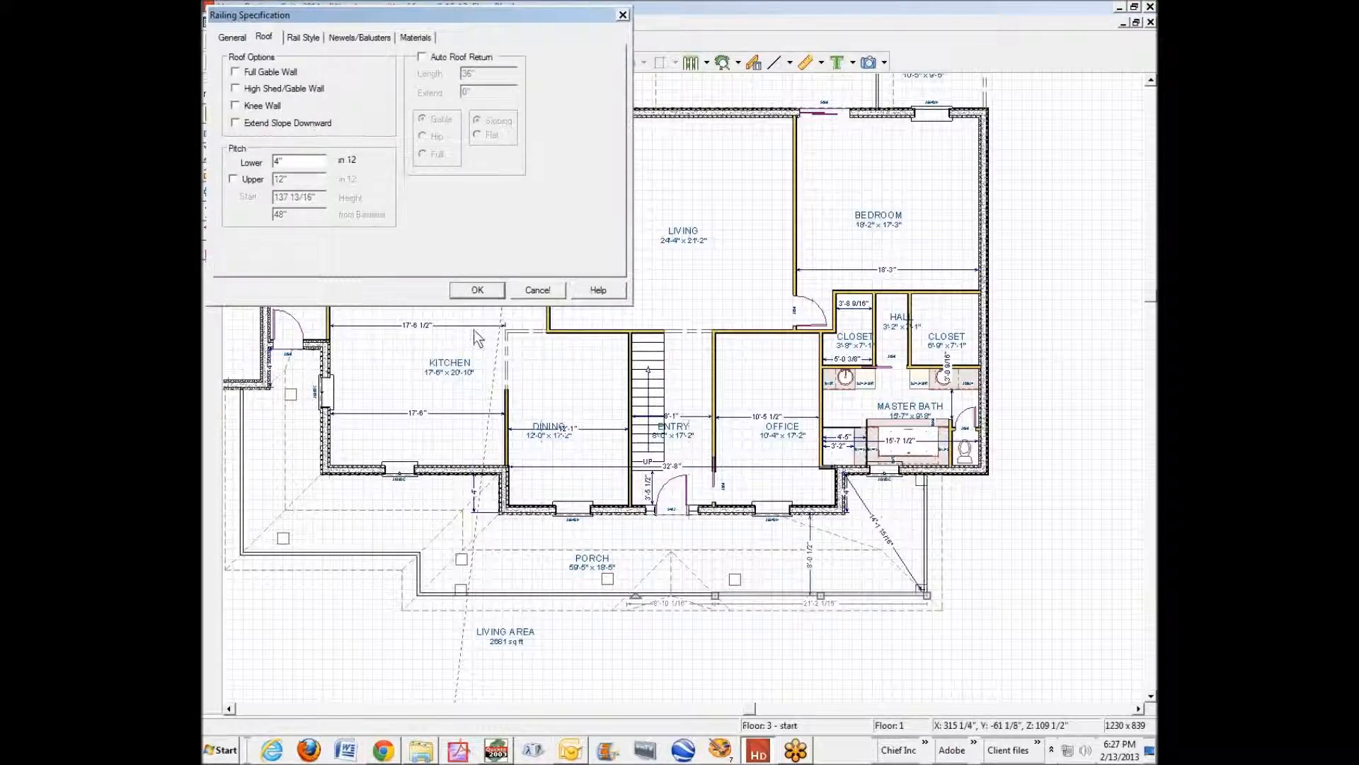
left_click(472, 290)
Step: Turn off the upper roof pitch for the short railing where the porch front steps back
left_click(417, 574)
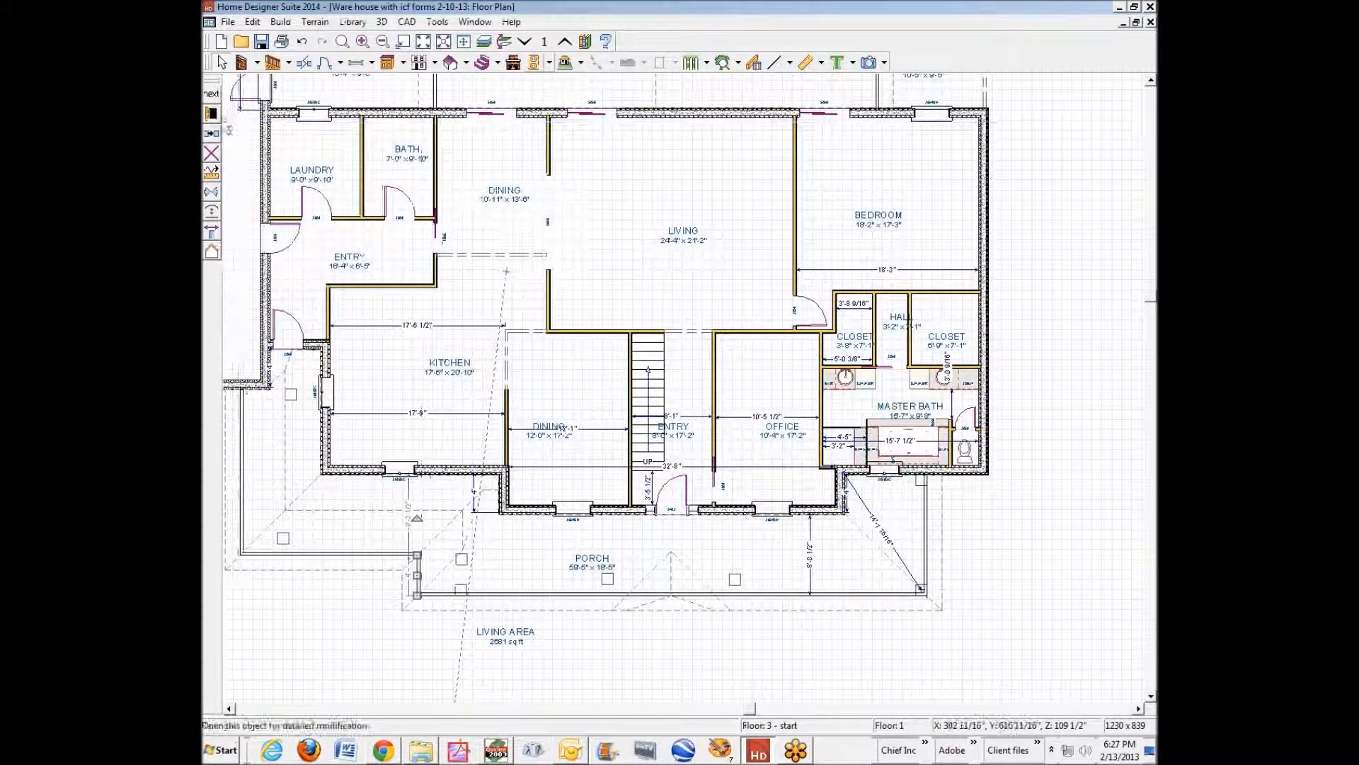
left_click(211, 114)
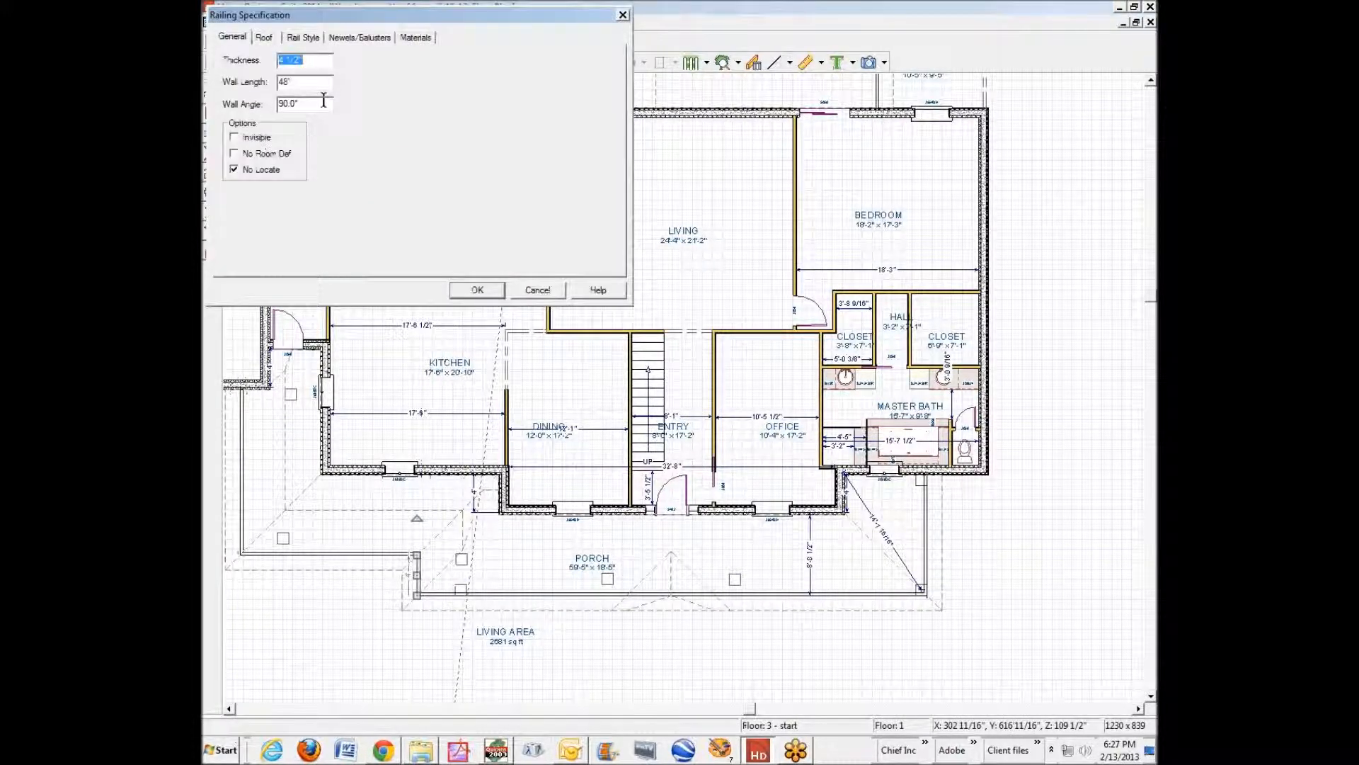
left_click(264, 38)
left_click(233, 179)
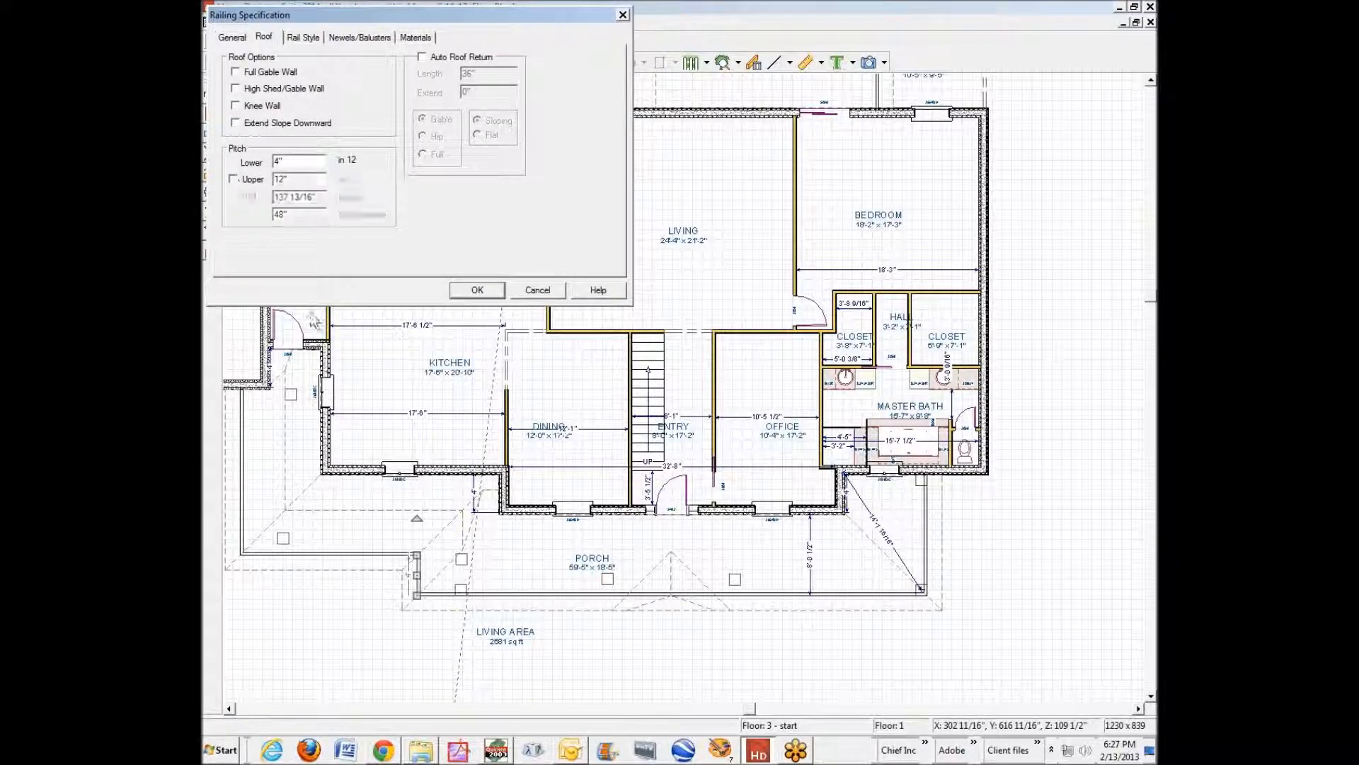
left_click(494, 292)
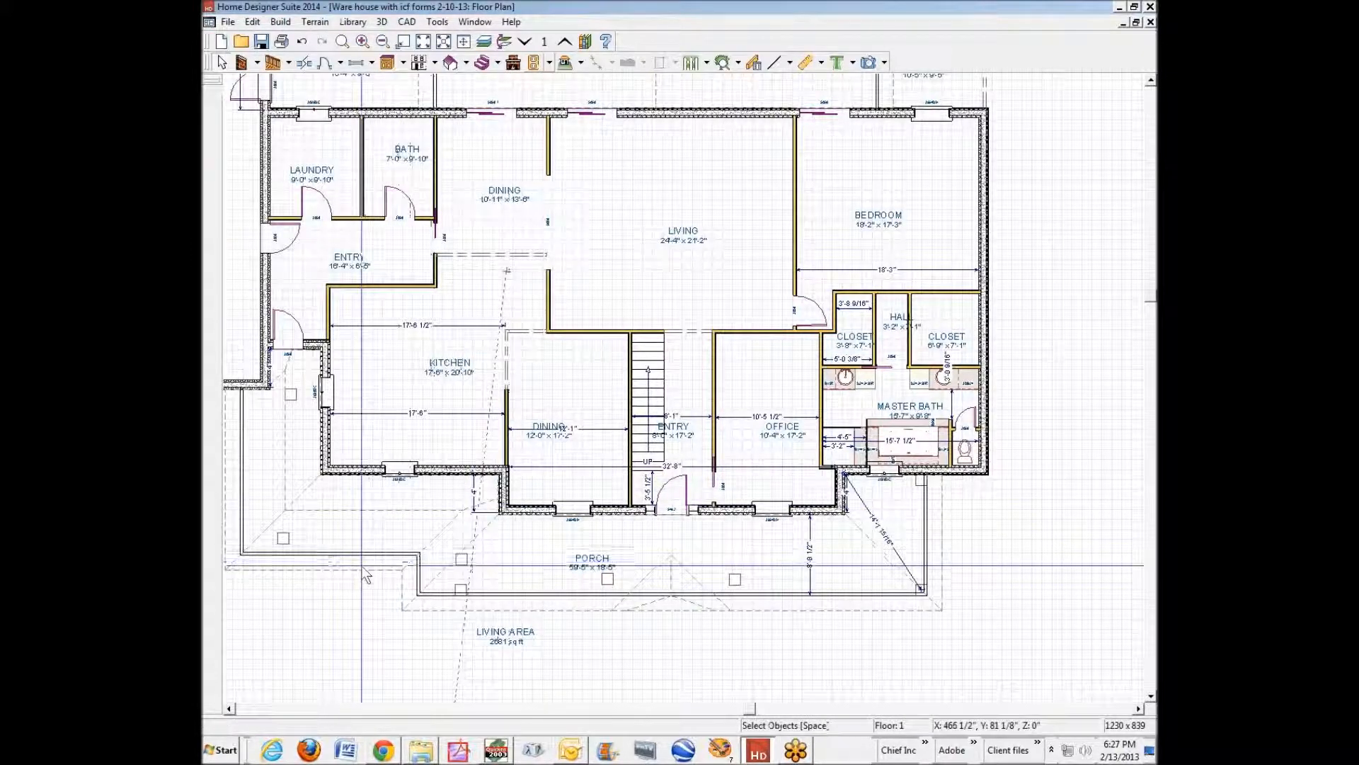
Step: Turn off the upper roof pitch for the set-back front porch railing below the kitchen
left_click(364, 557)
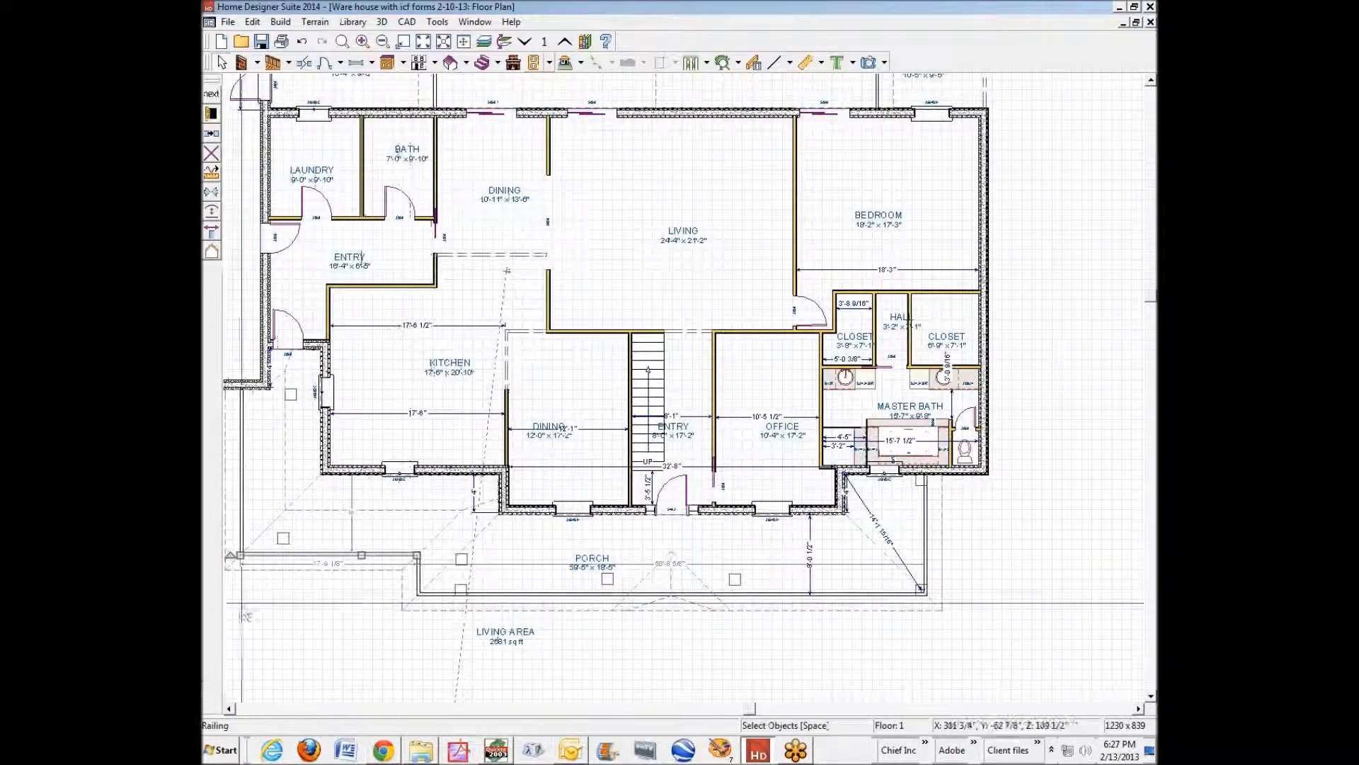
left_click(211, 113)
left_click(264, 38)
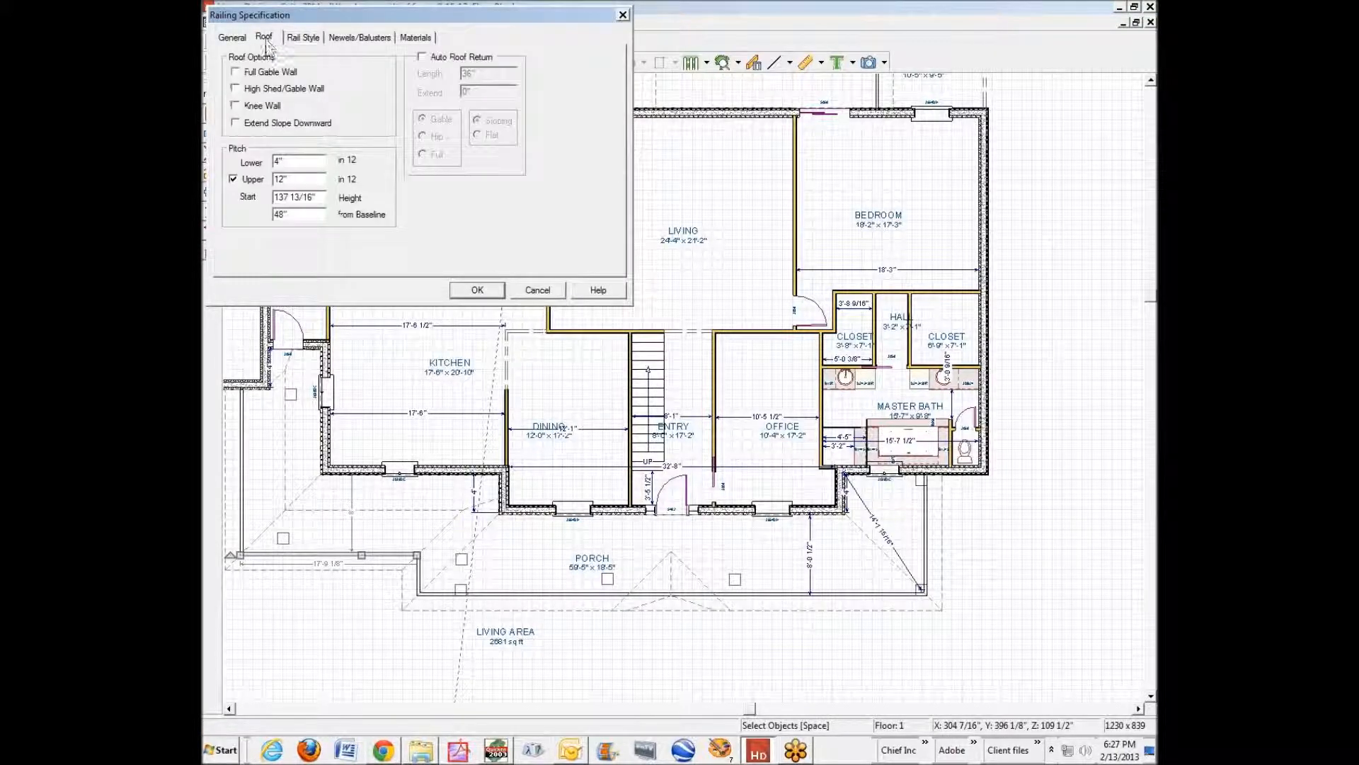
left_click(232, 180)
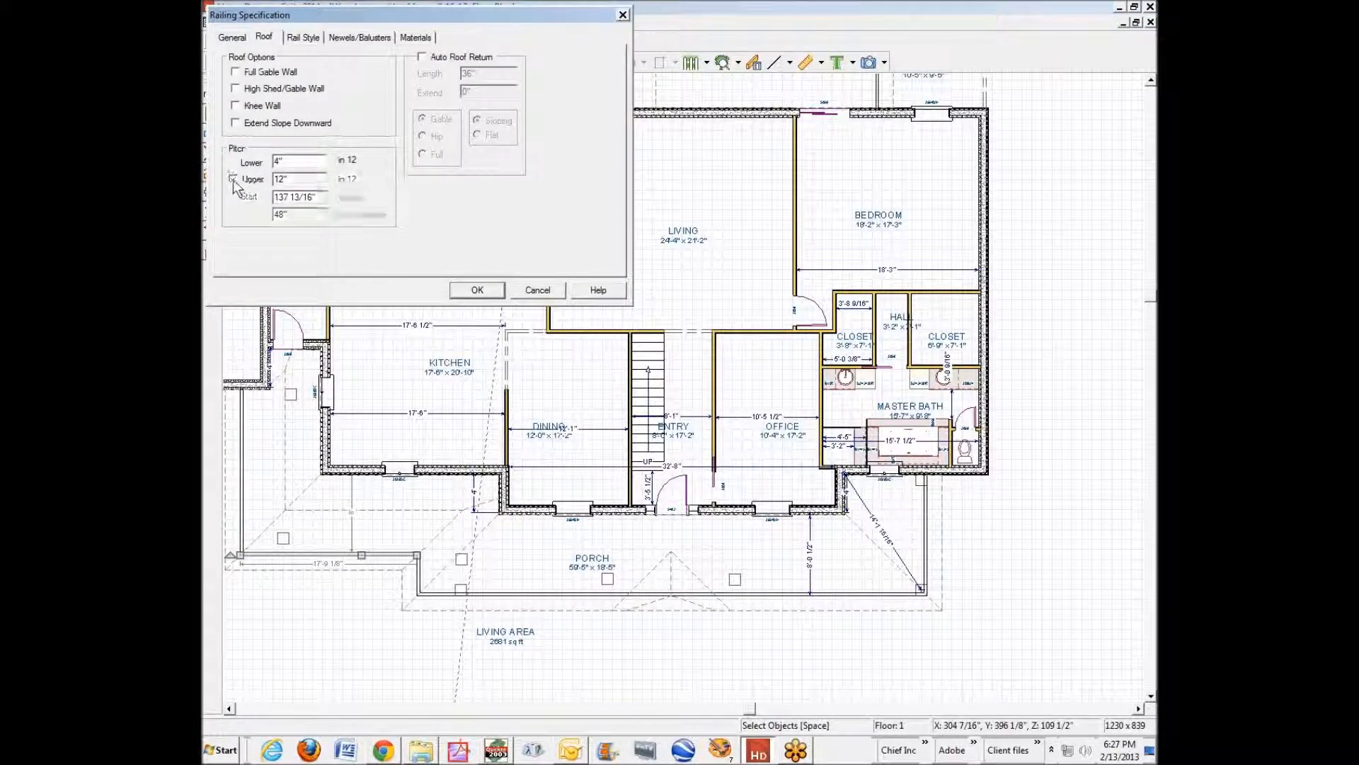
left_click(475, 292)
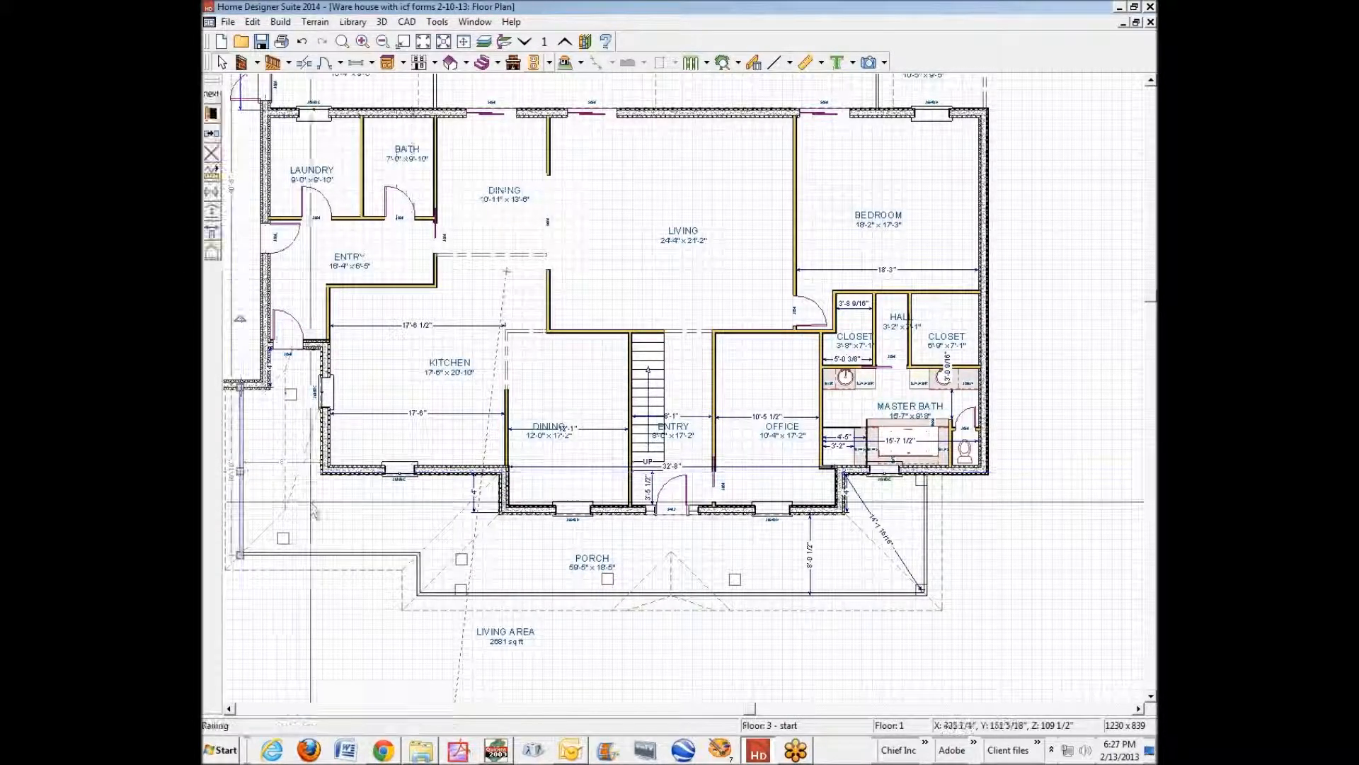
Step: Turn off the upper roof pitch for the railing at the porch's left end
left_click(212, 114)
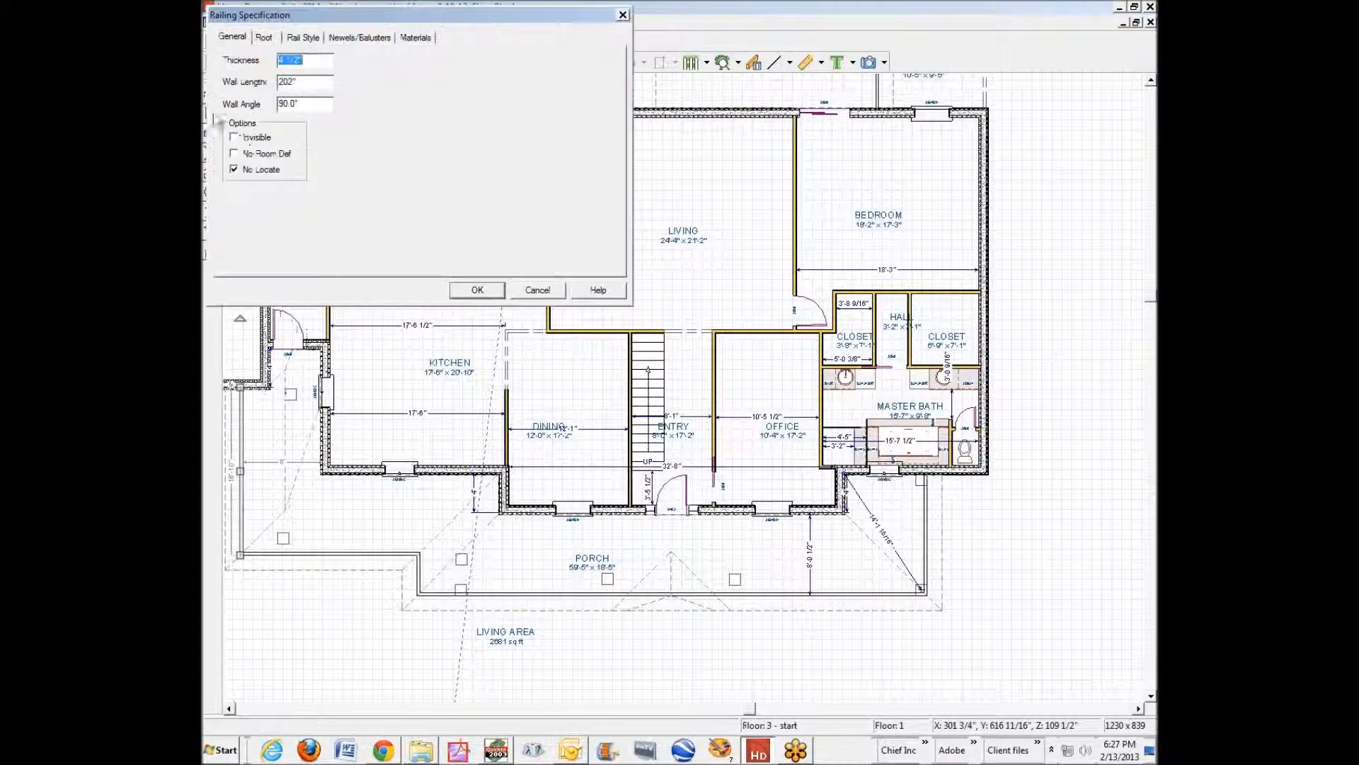
left_click(266, 38)
left_click(243, 181)
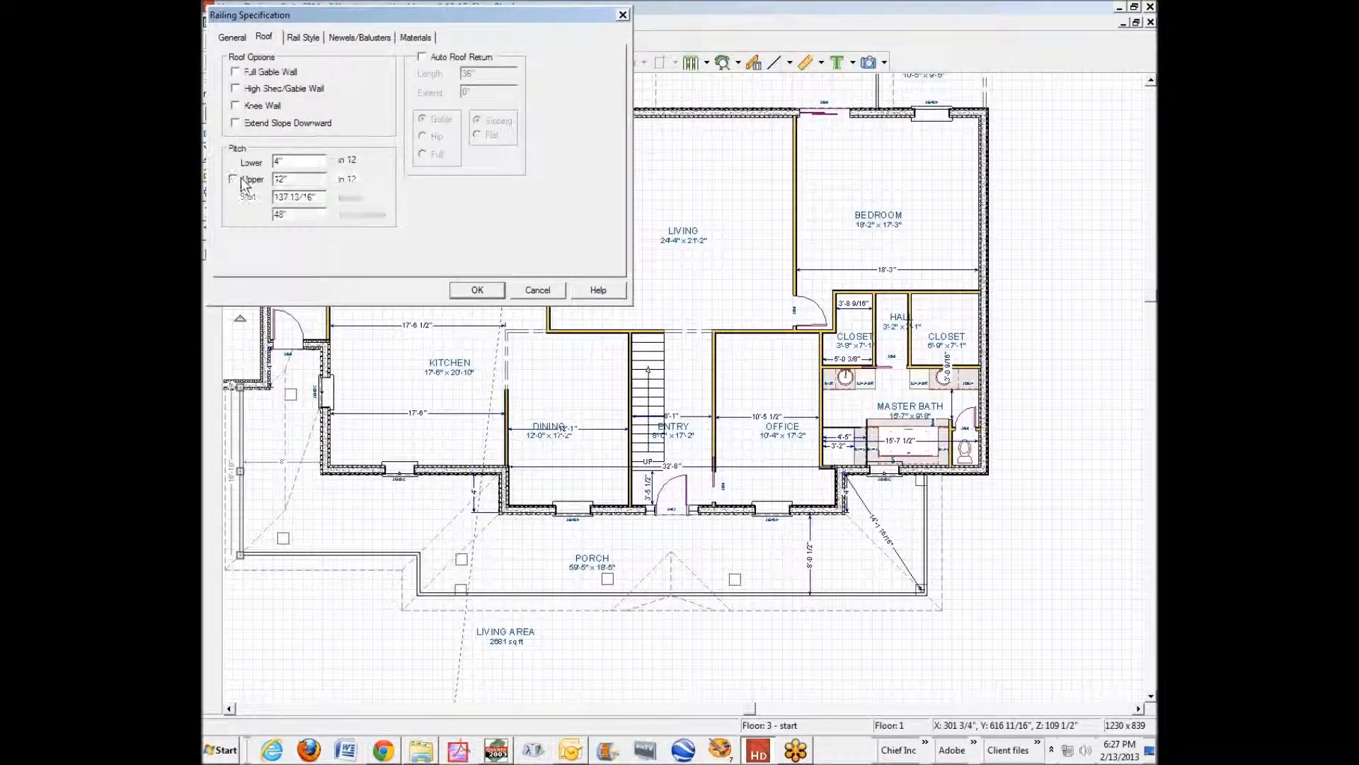
left_click(478, 290)
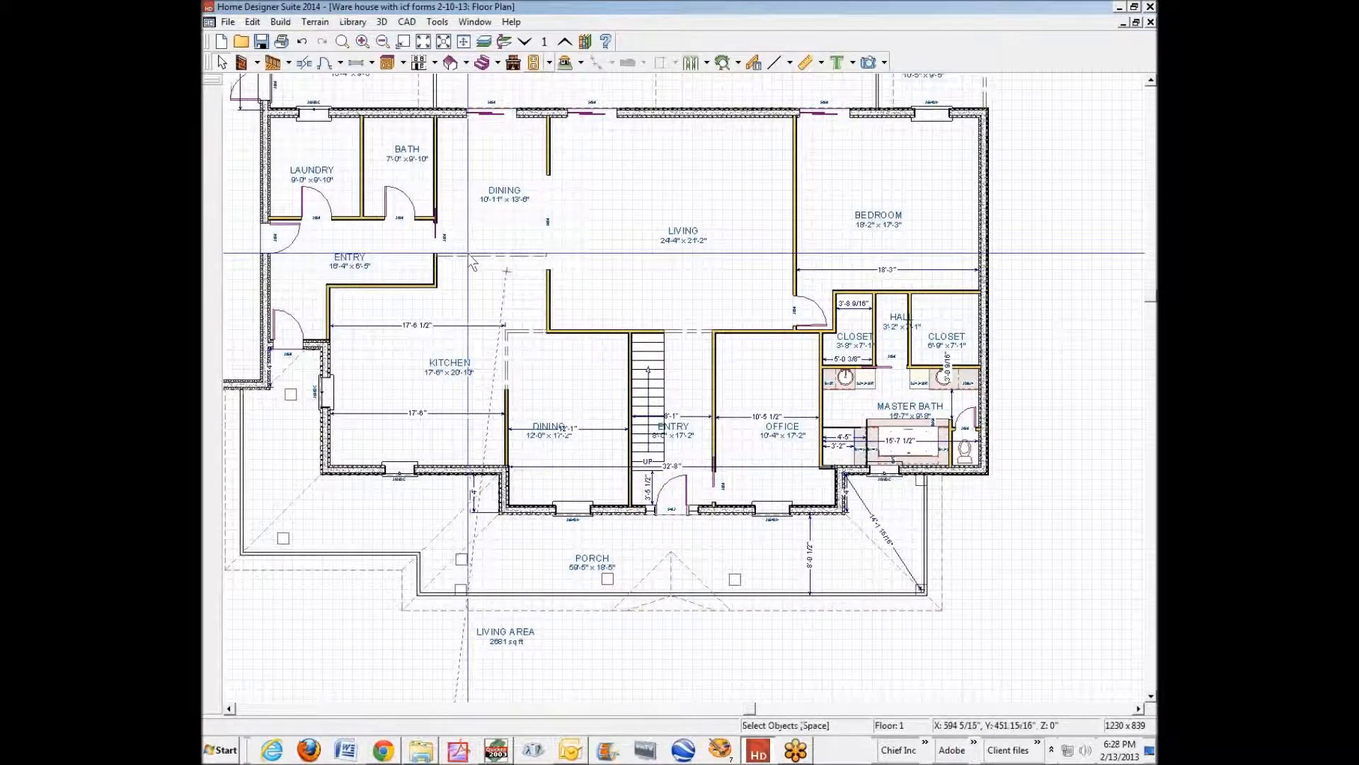
Step: Inspect the single-pitch porch roof in the 3D overview from the front, the garage end and the opposite gable end
key("ctrl+Tab")
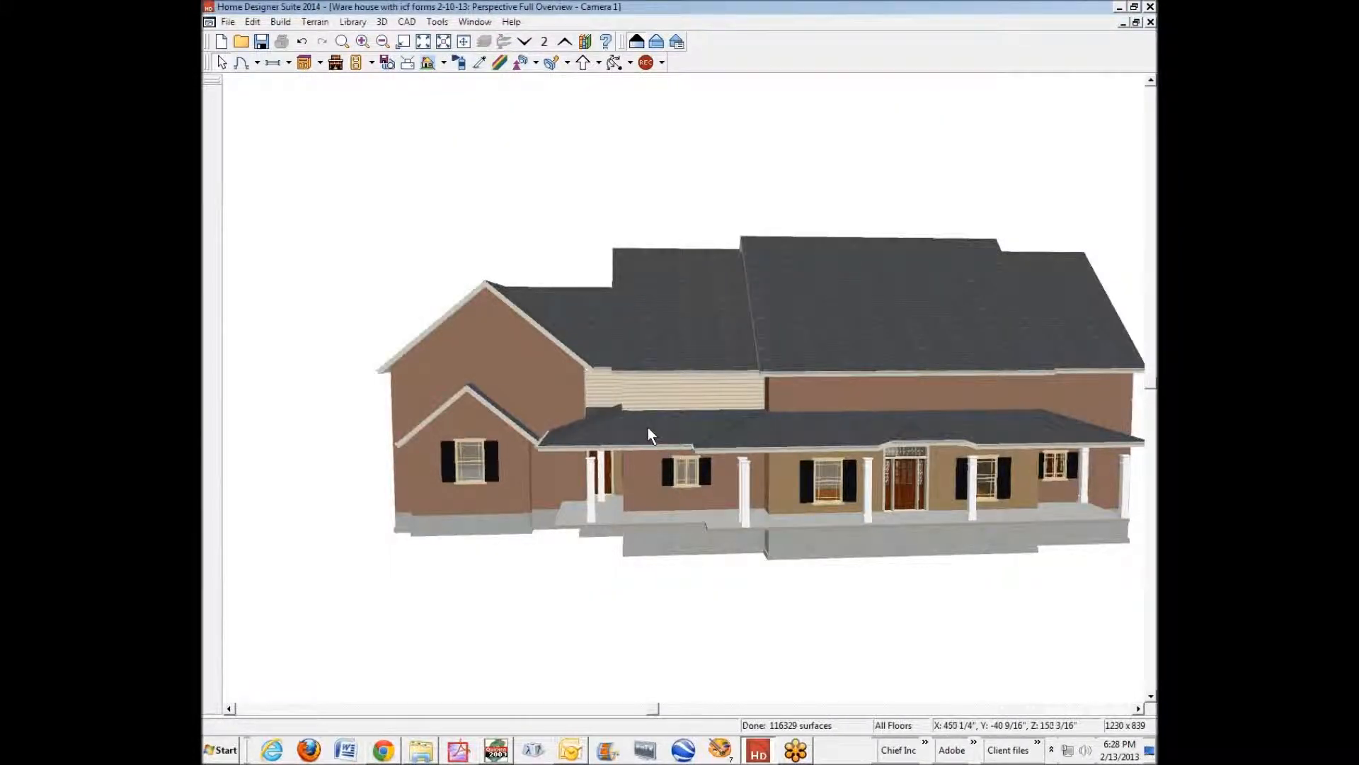
left_click(746, 491)
key("Escape")
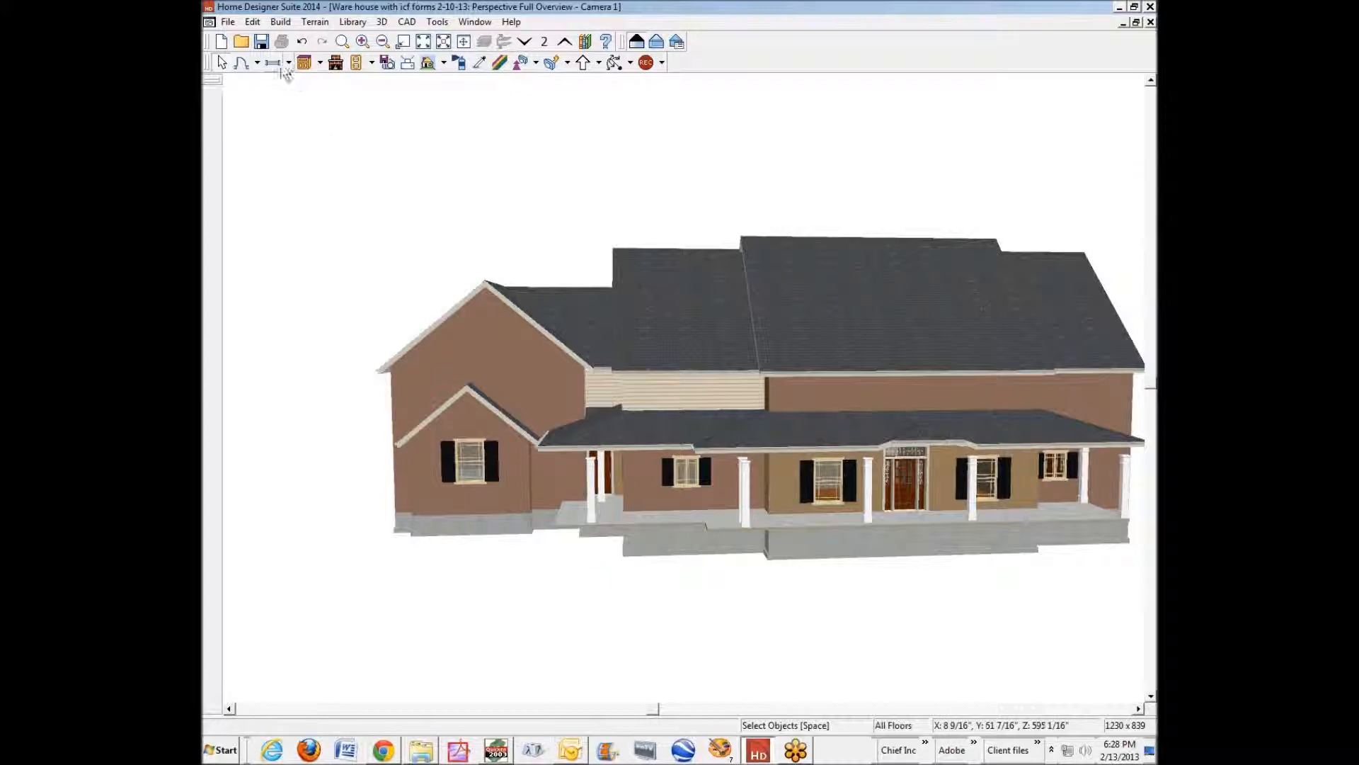
left_click_drag(654, 183, 792, 285)
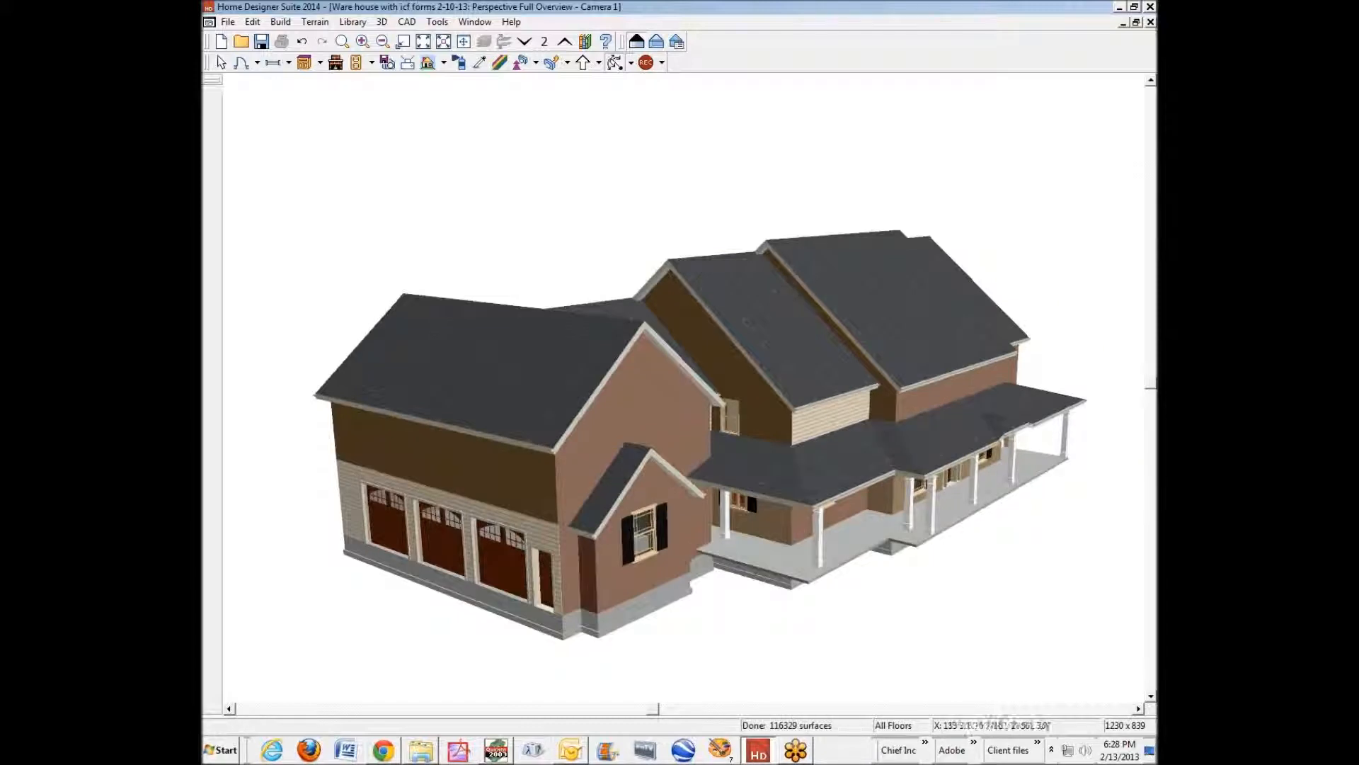
left_click_drag(810, 378, 415, 355)
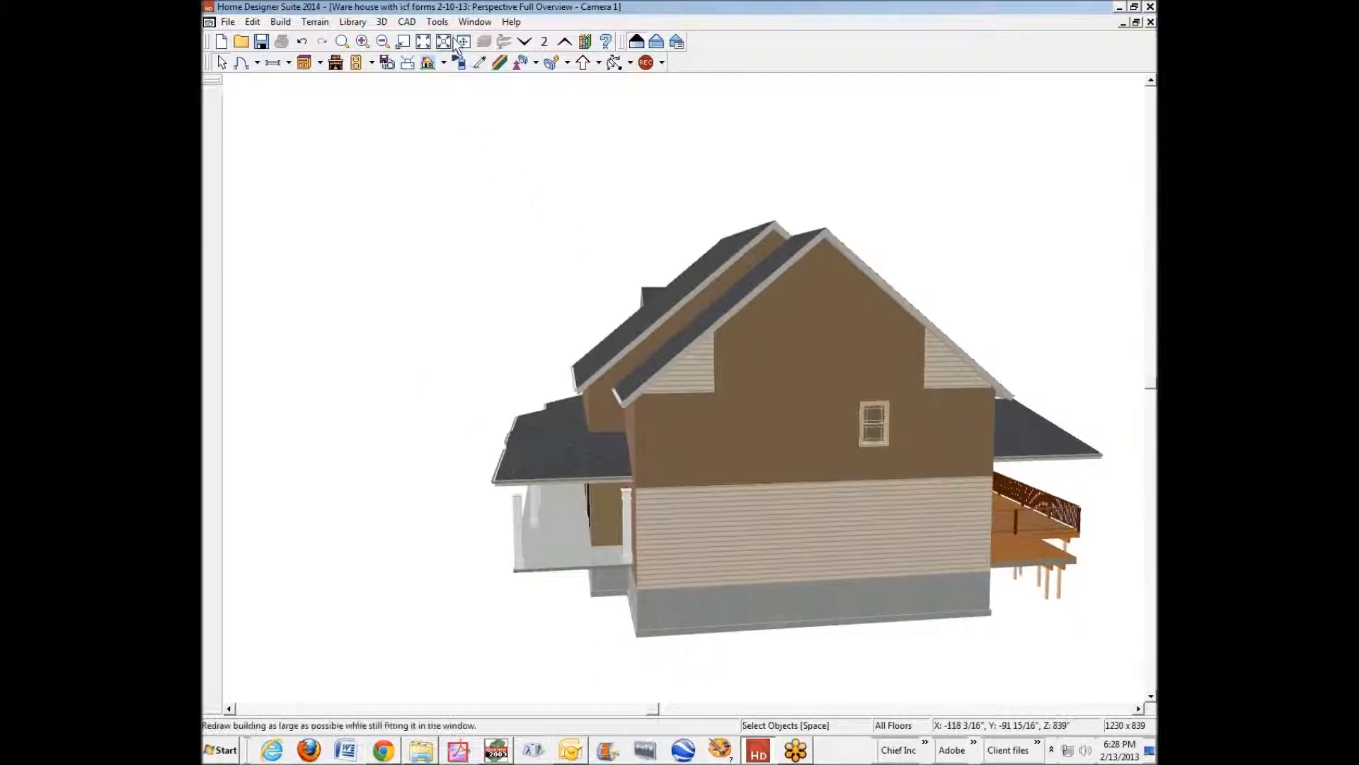
left_click(507, 66)
left_click(759, 400)
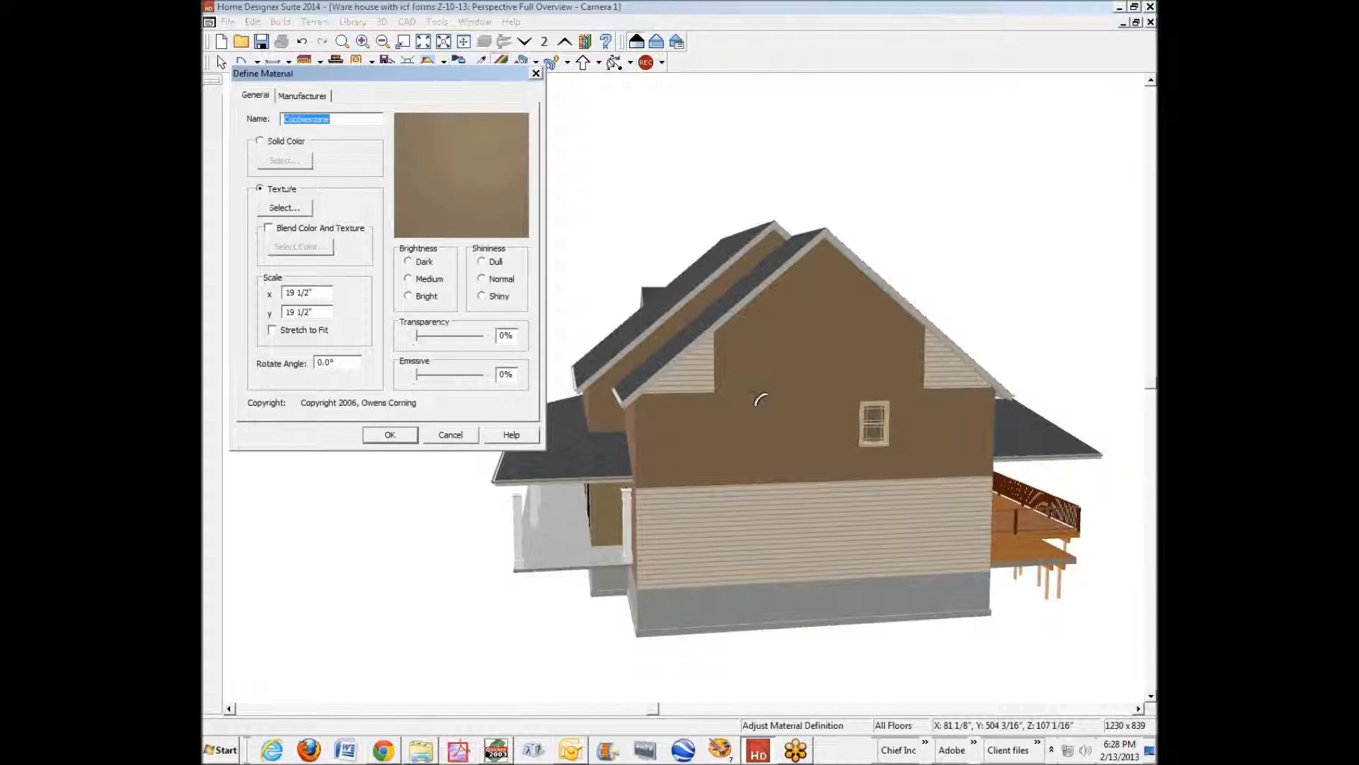
left_click(450, 435)
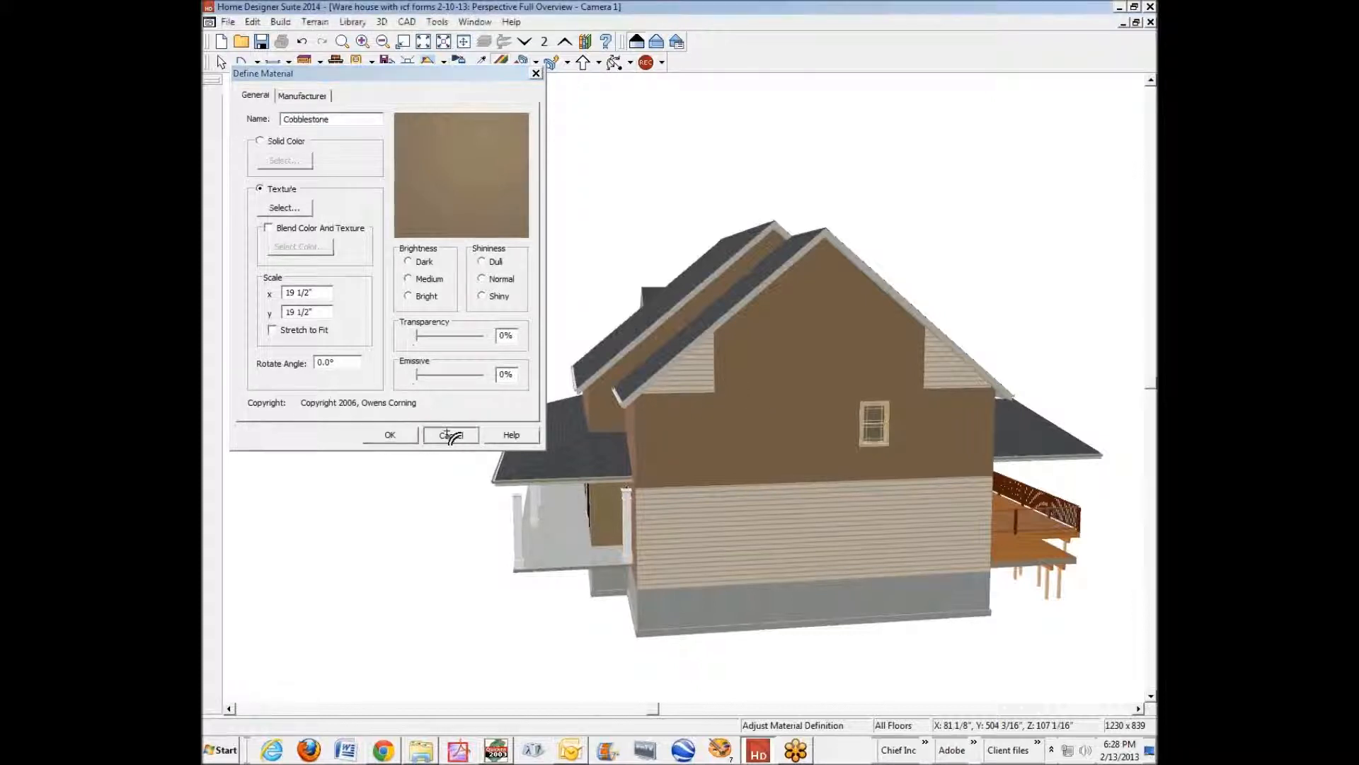
Step: Sample the Cobblestone material from the gable wall and paint it onto the two siding patches at the gable's eaves
left_click(480, 63)
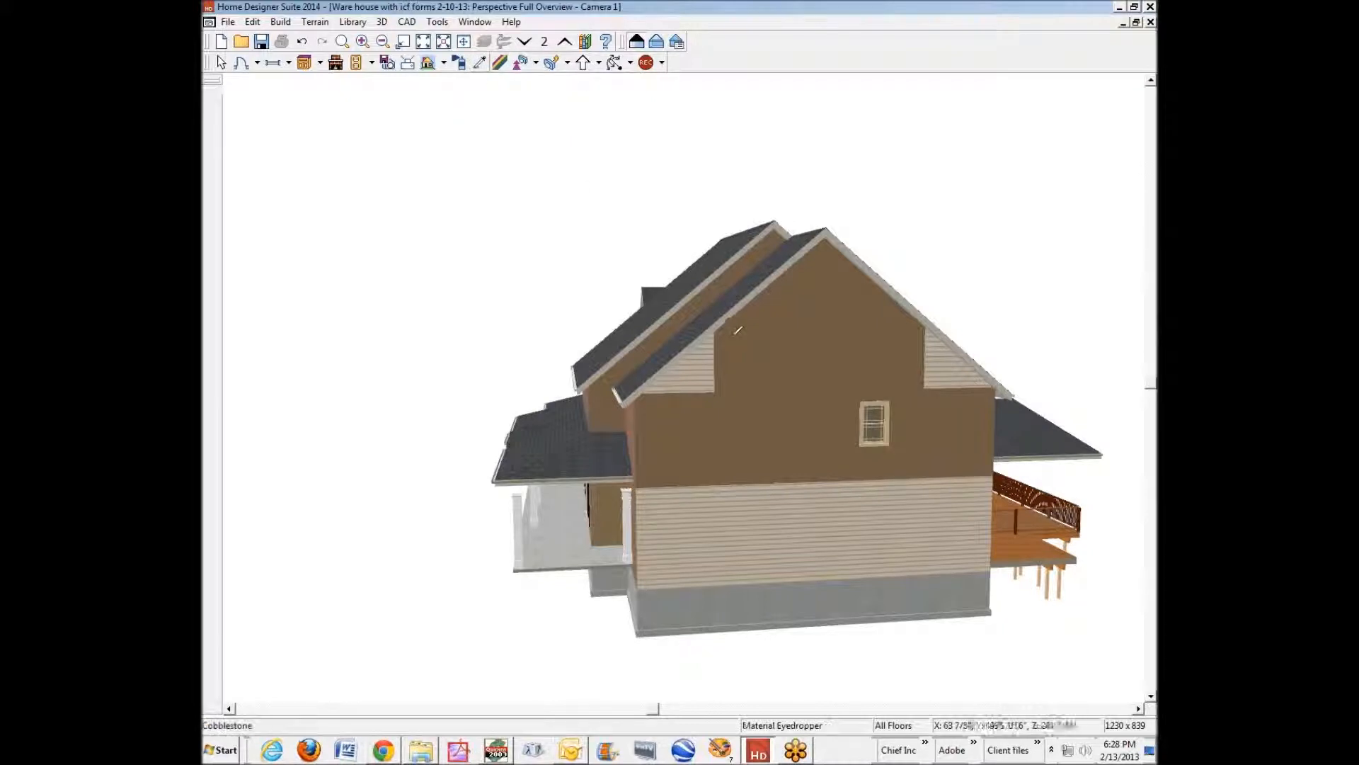
left_click(738, 333)
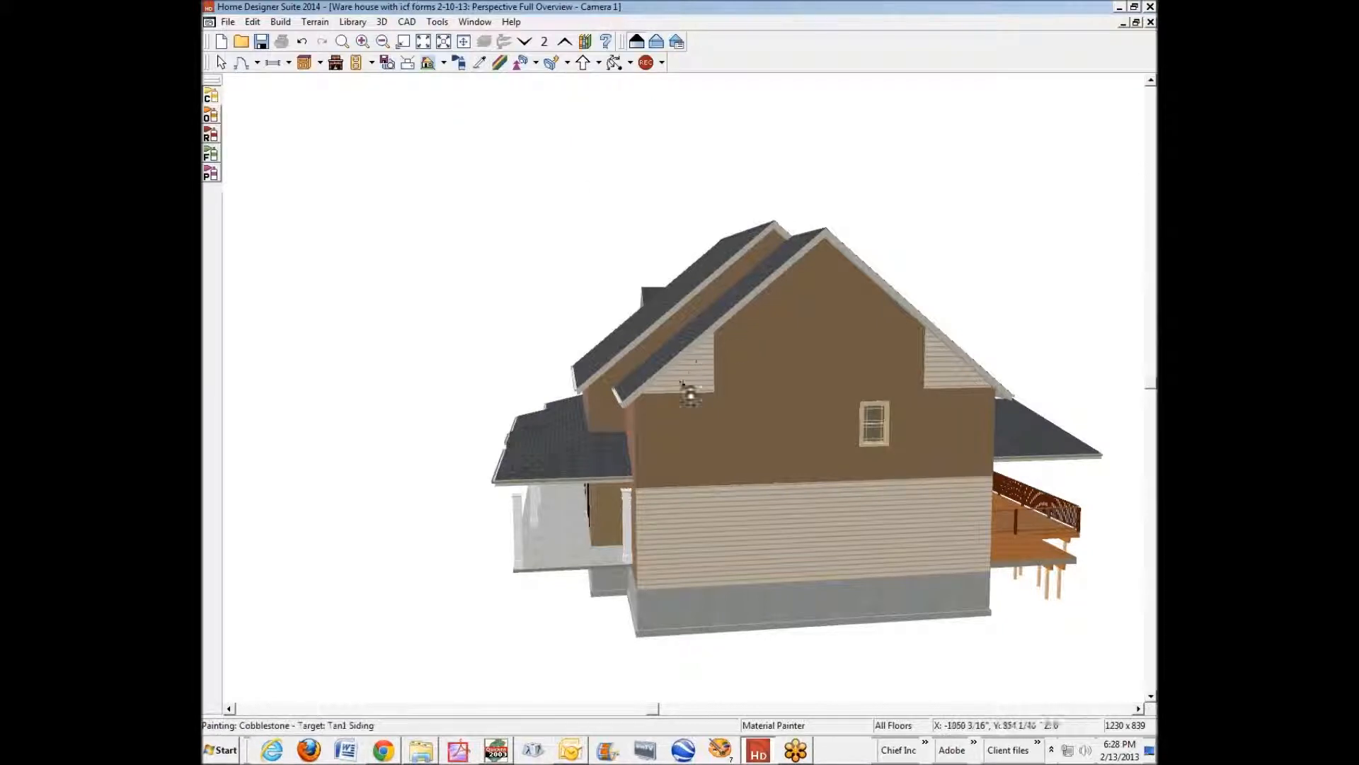
left_click(963, 374)
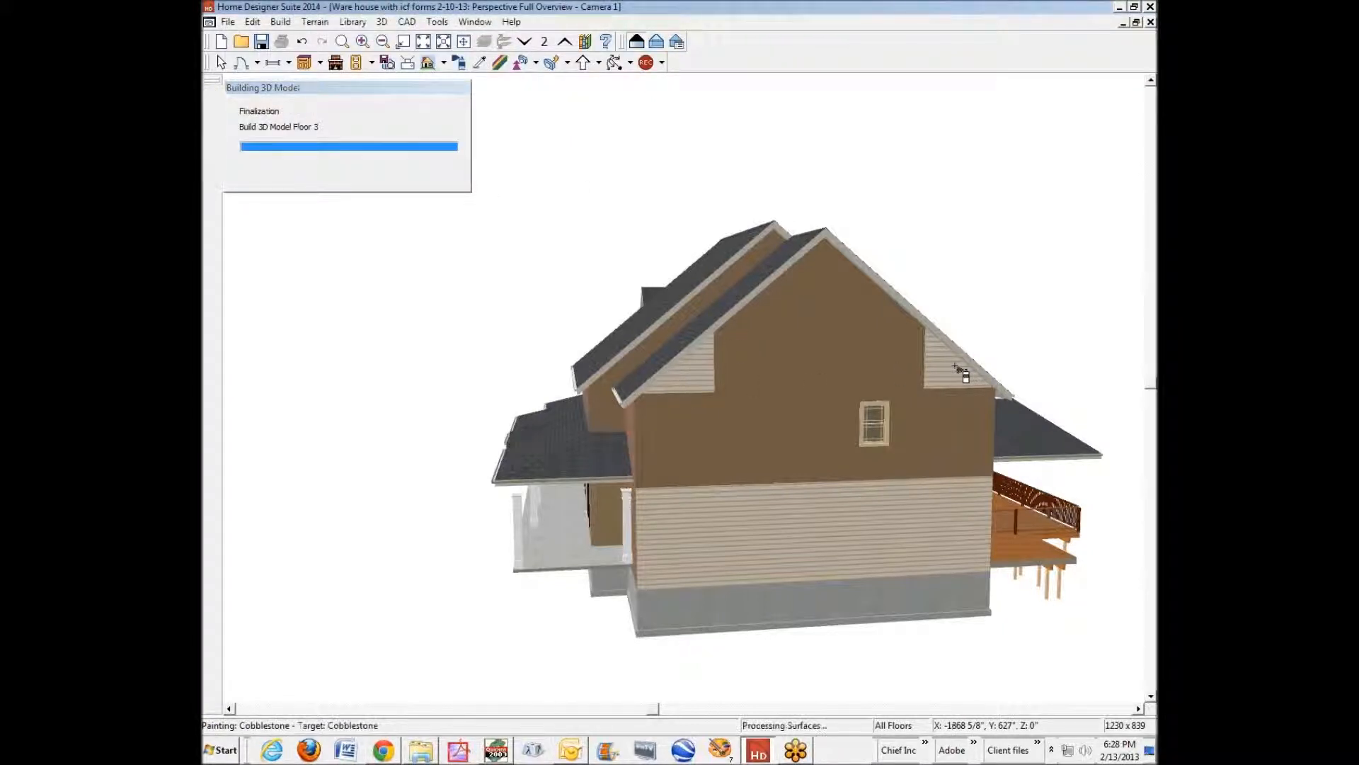
left_click(955, 364)
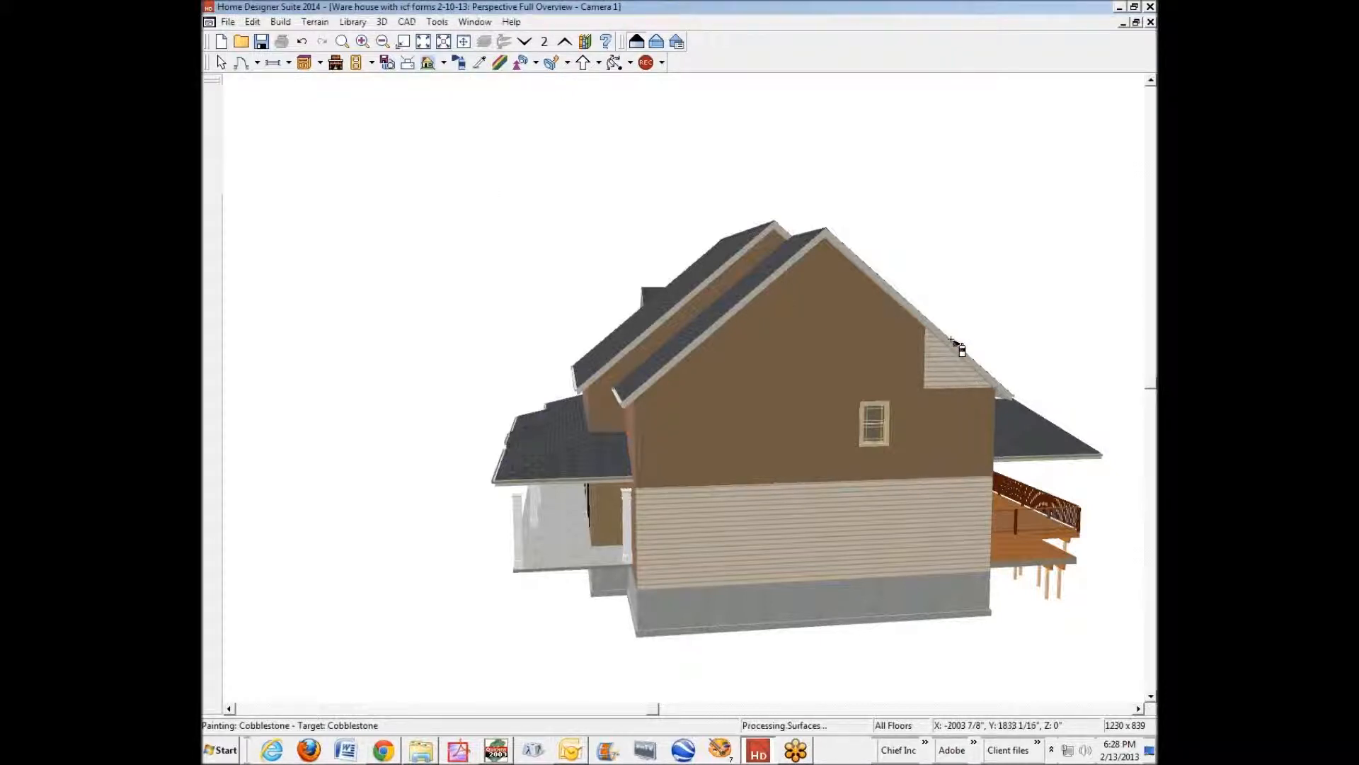
key("space")
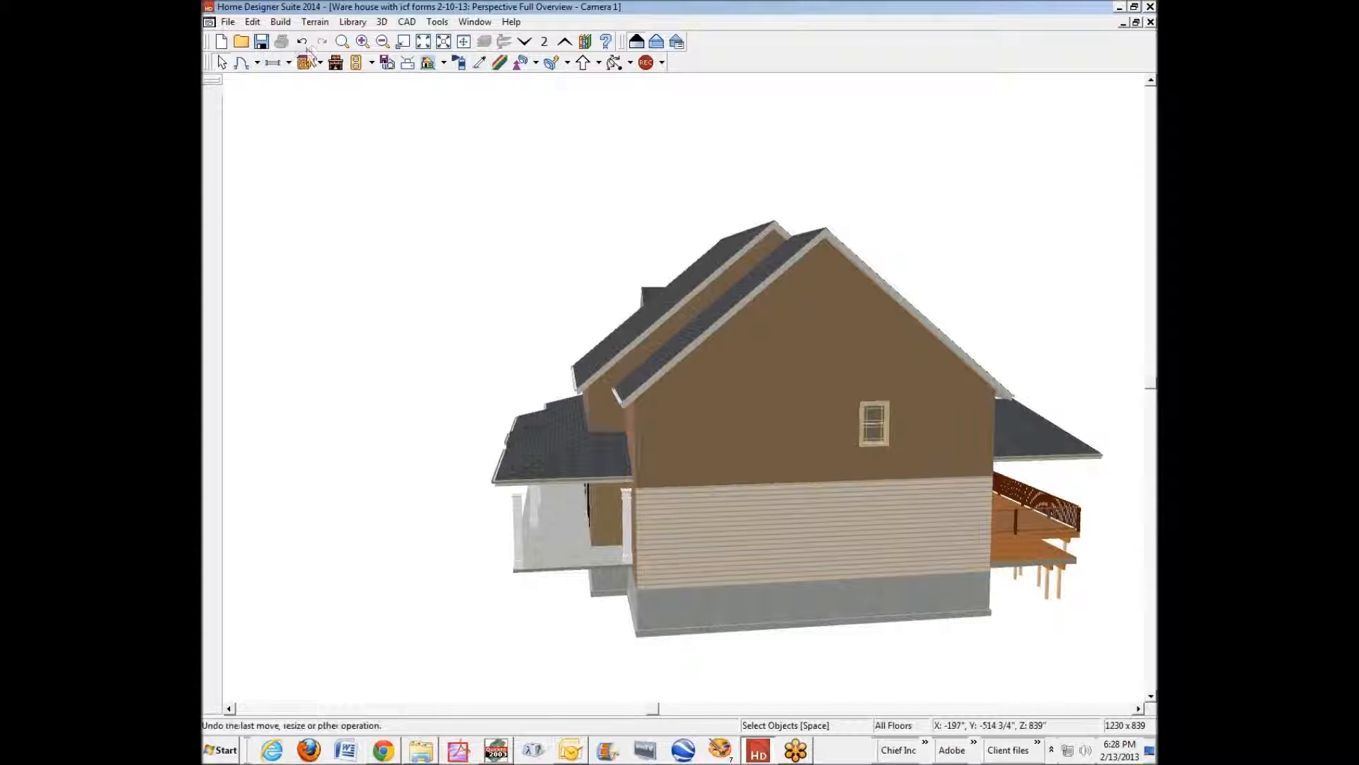
Step: Reset the front porch room's rough and finished ceiling heights to their defaults
left_click(616, 63)
mouse_move(631, 297)
left_mouse_down()
mouse_move(789, 290)
mouse_move(641, 289)
left_mouse_up()
key("space")
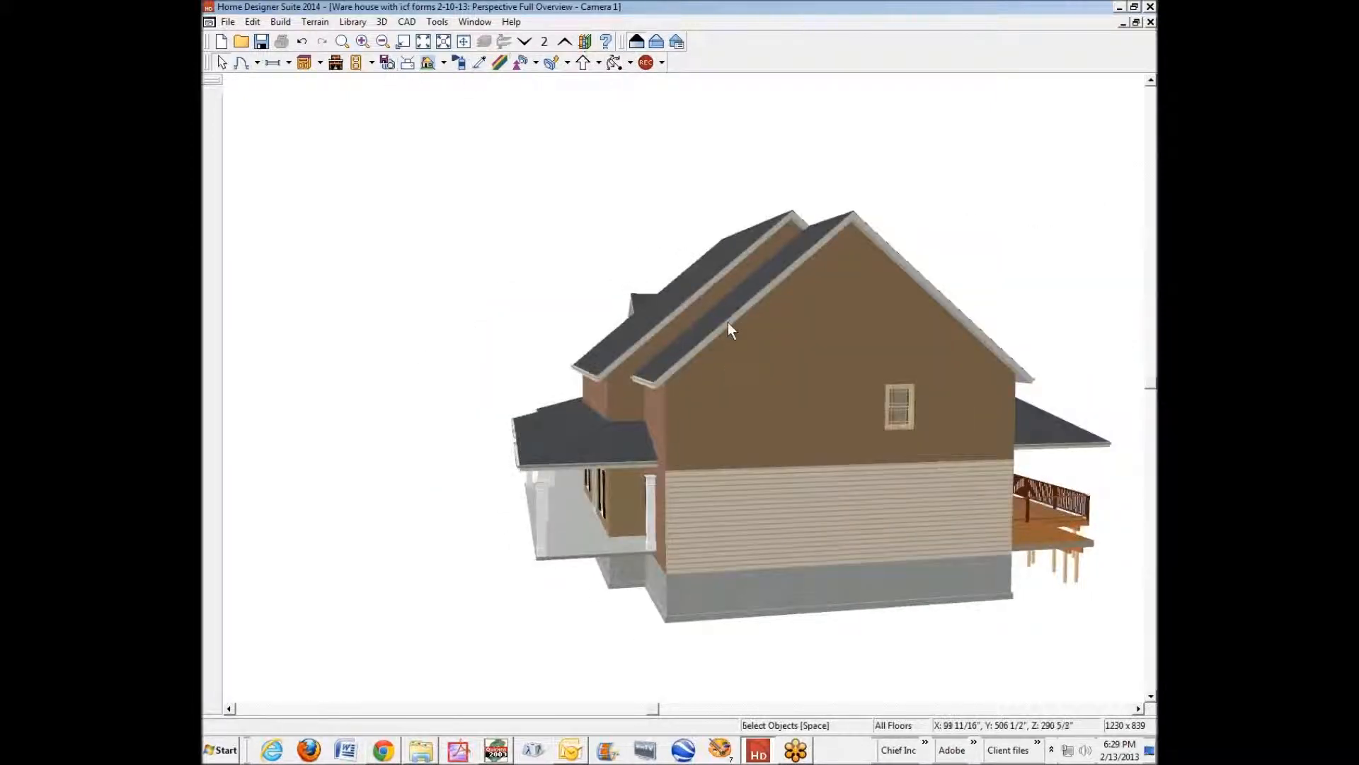
right_click(557, 537)
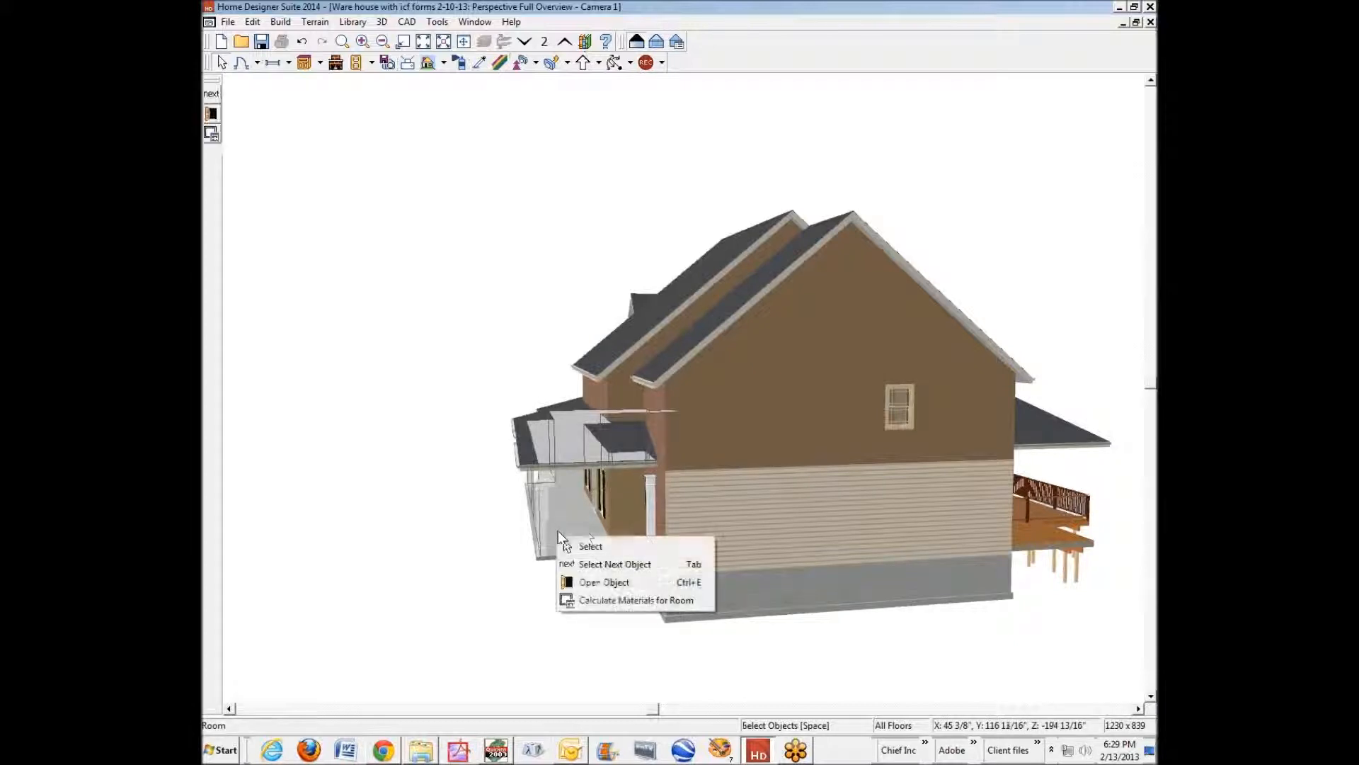
left_click(595, 586)
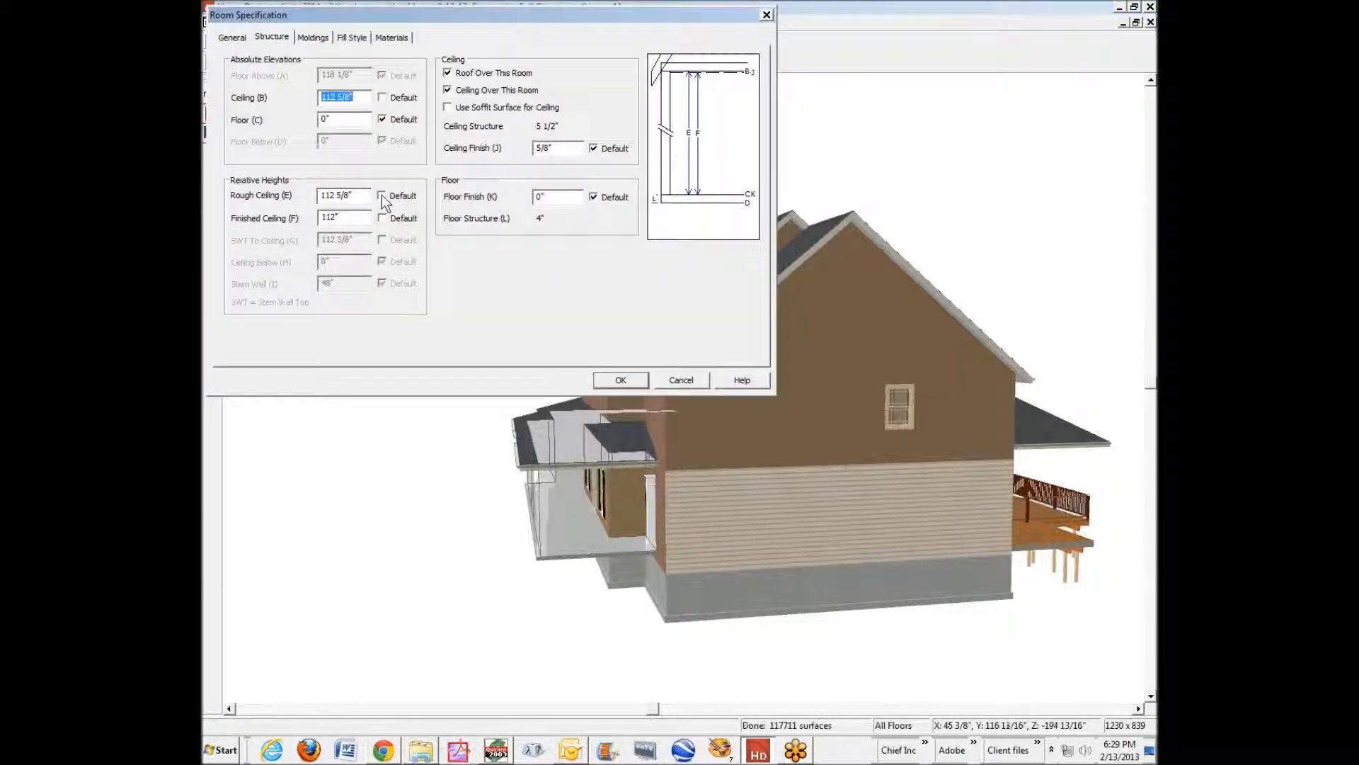
left_click(383, 220)
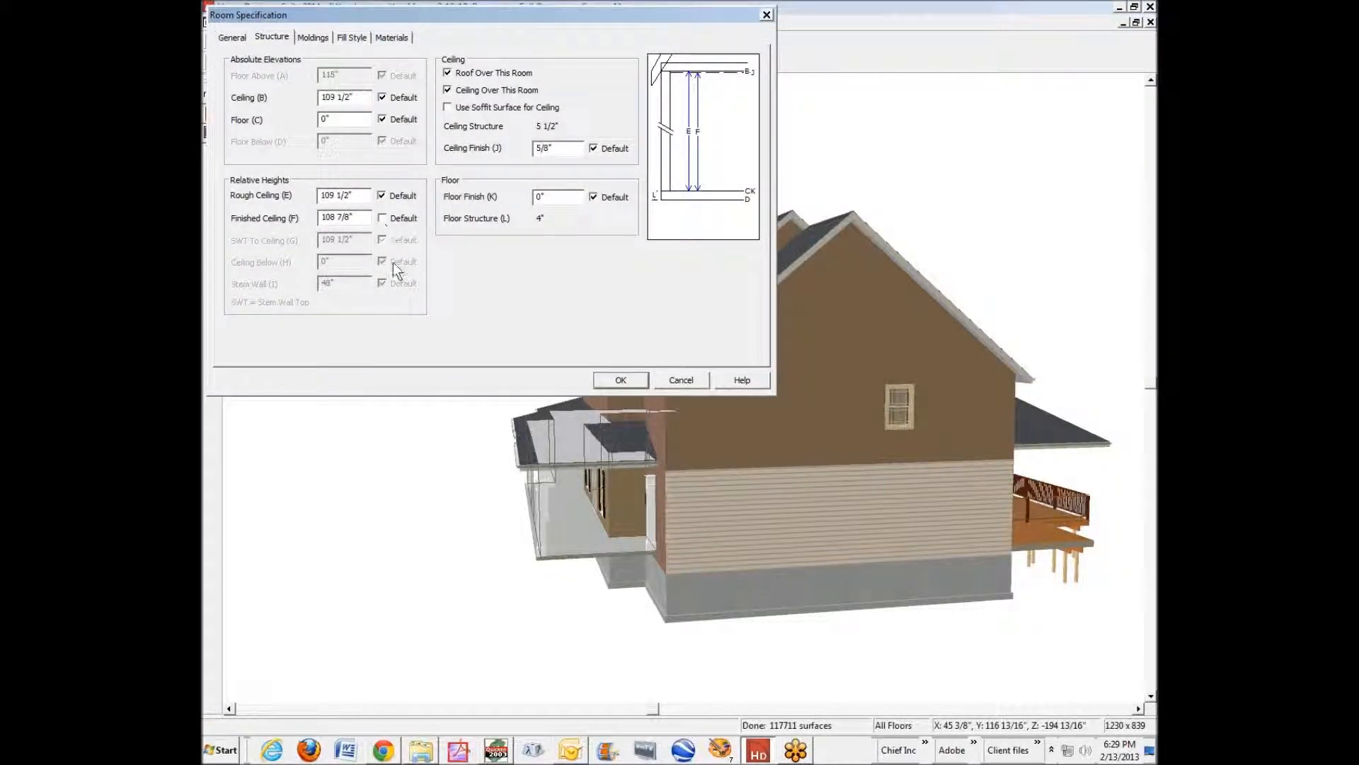
left_click(600, 380)
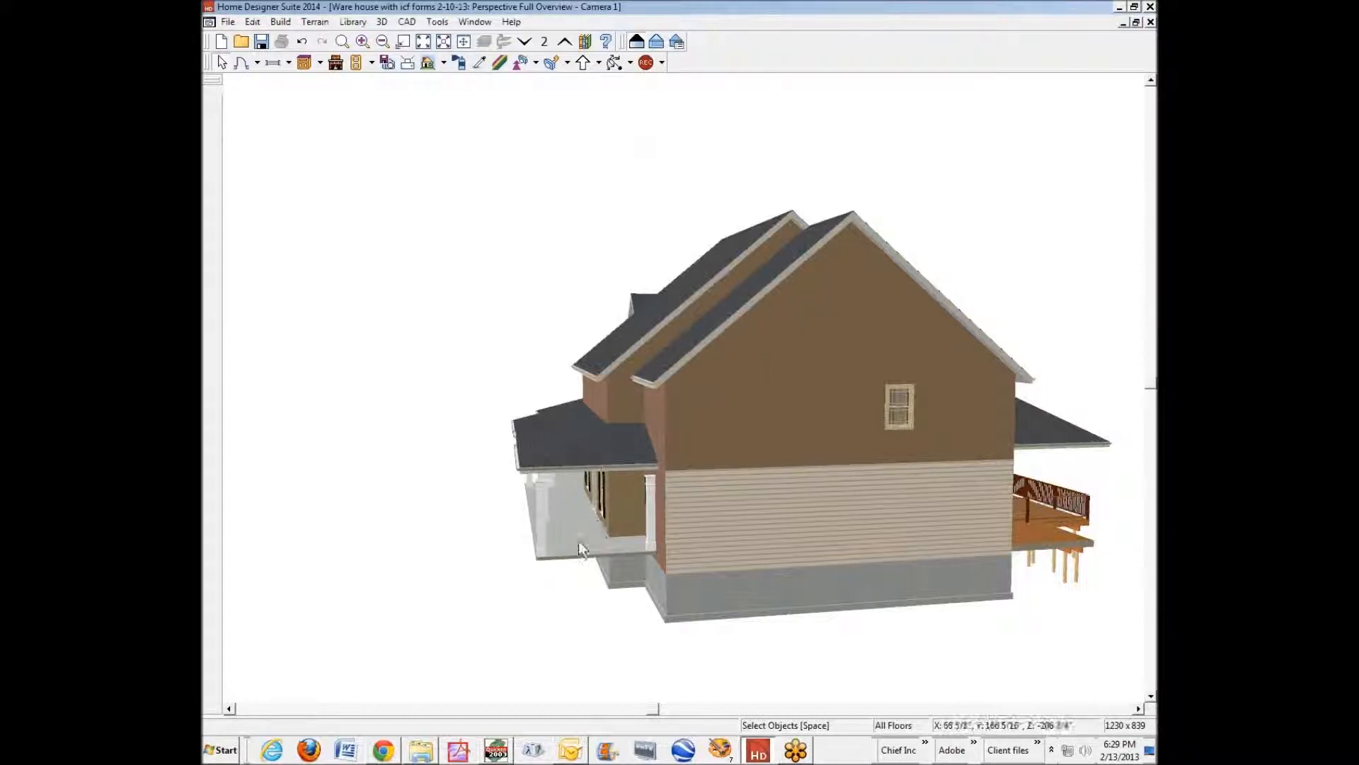
Step: Set the front porch room's finished ceiling height to 96 inches
double_click(563, 481)
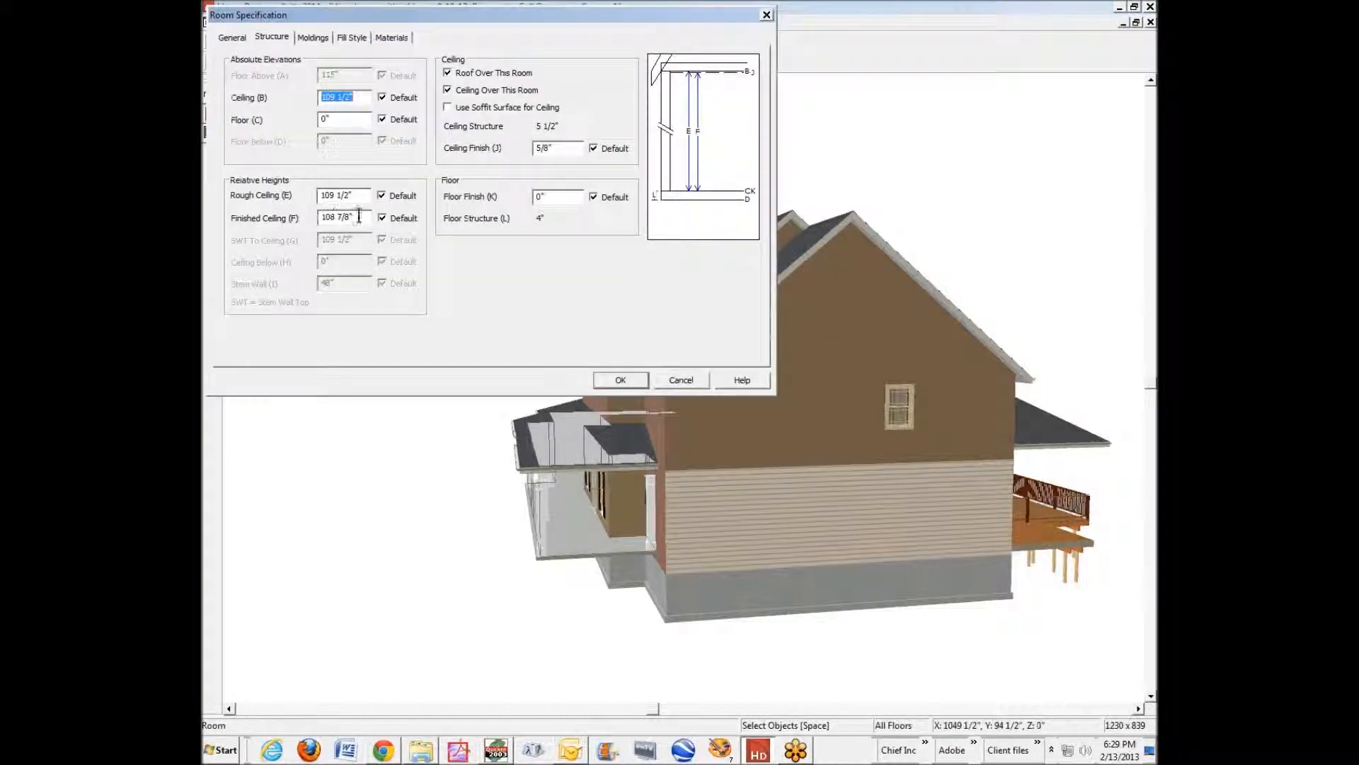
left_click(392, 222)
type("96")
left_click(621, 382)
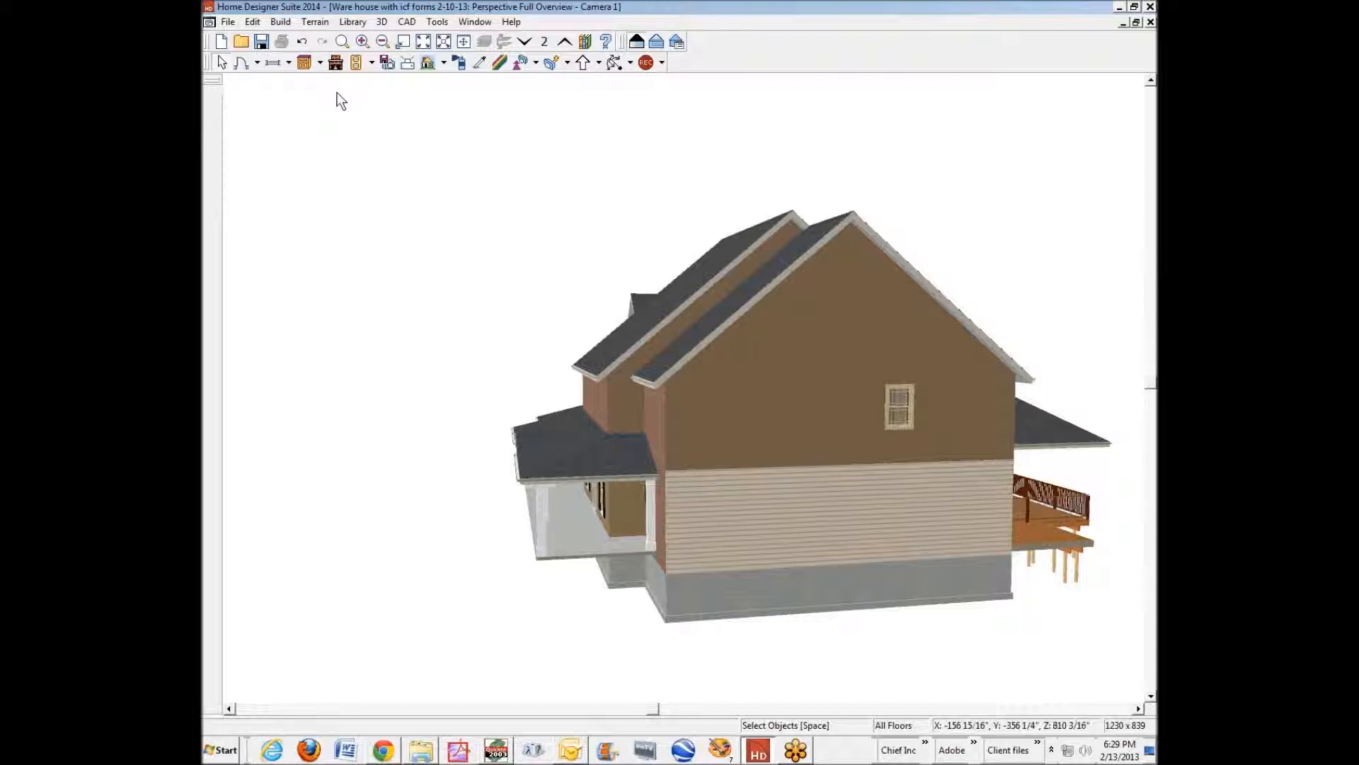
Step: View the lowered porch roof from the front, save the plan and close the 3D overview
left_click(614, 62)
left_click_drag(580, 210, 683, 218)
key("space")
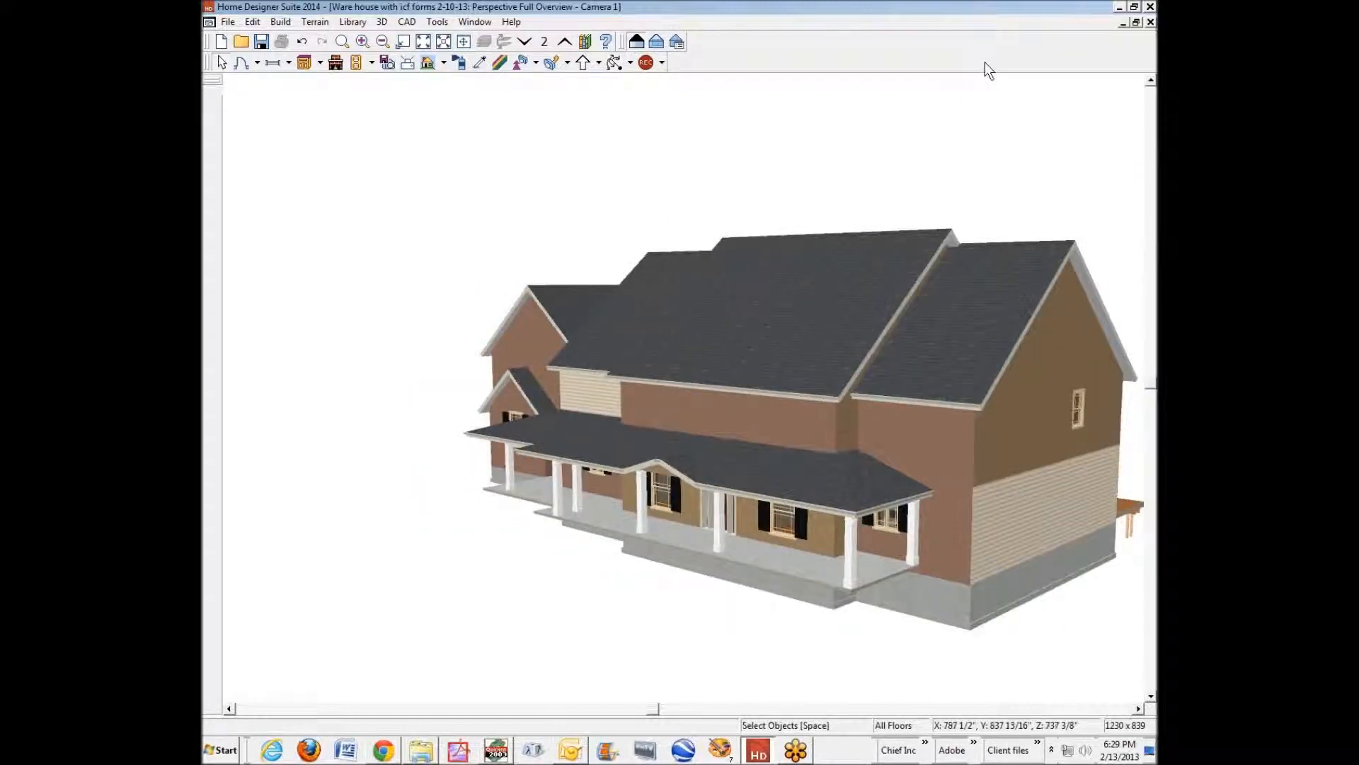
left_click(228, 22)
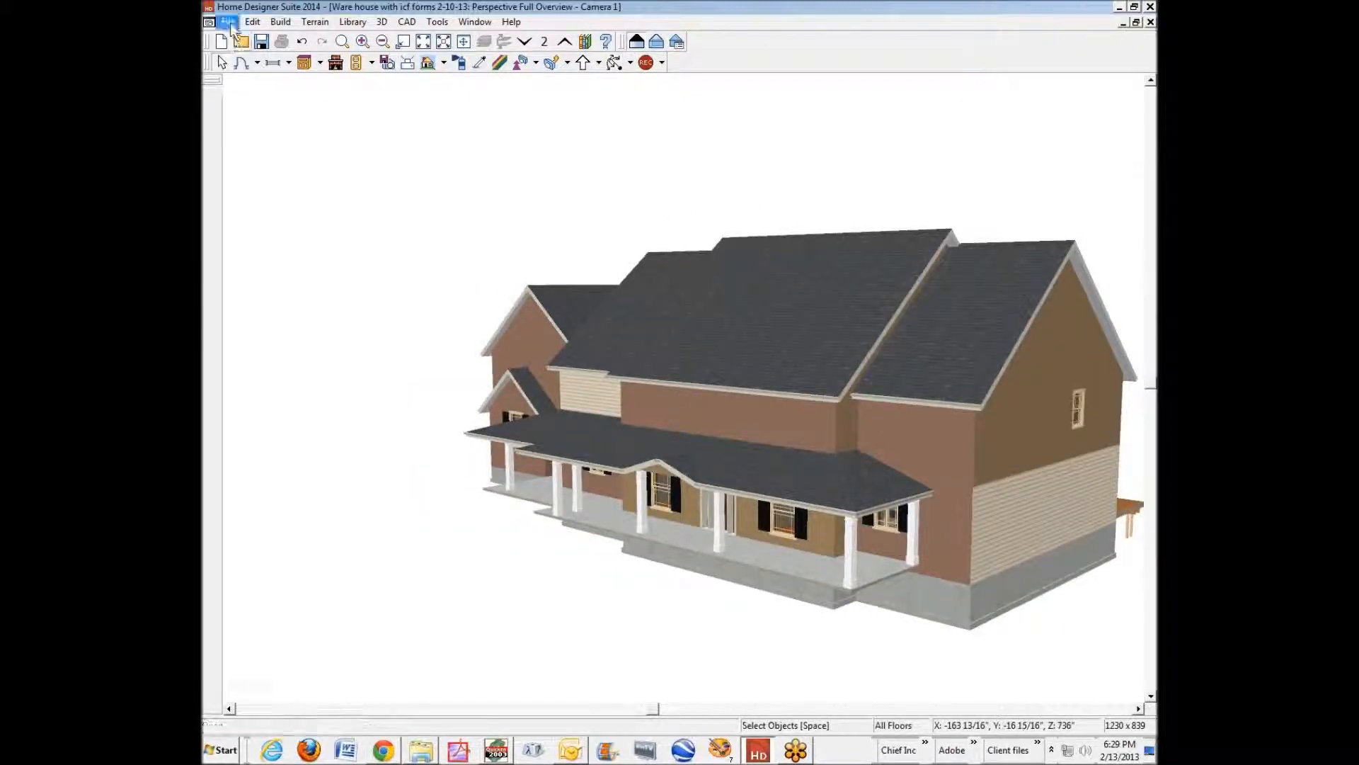
left_click(276, 159)
left_click(1151, 22)
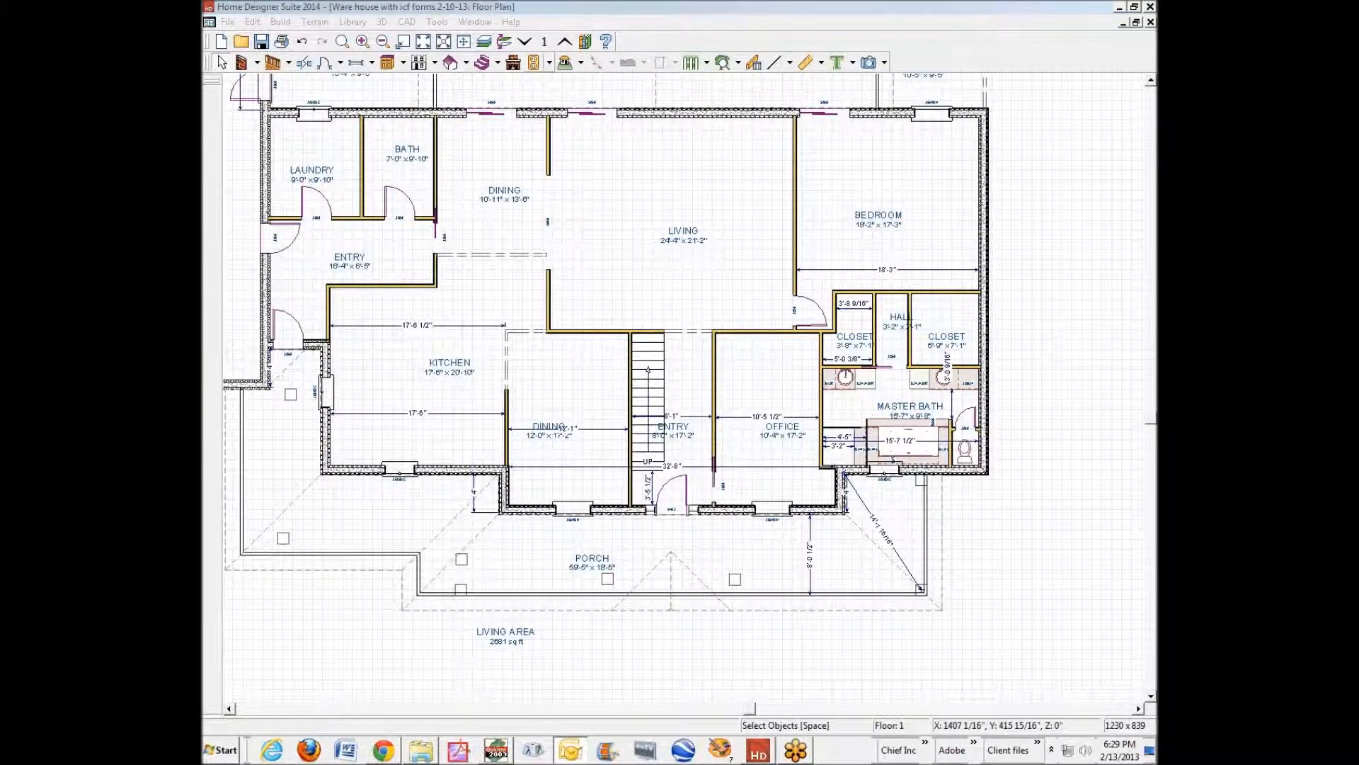
Step: Paste the copied plan file onto the desktop and add the suffix -1 after 2-10-13 in its file name
left_click(1119, 7)
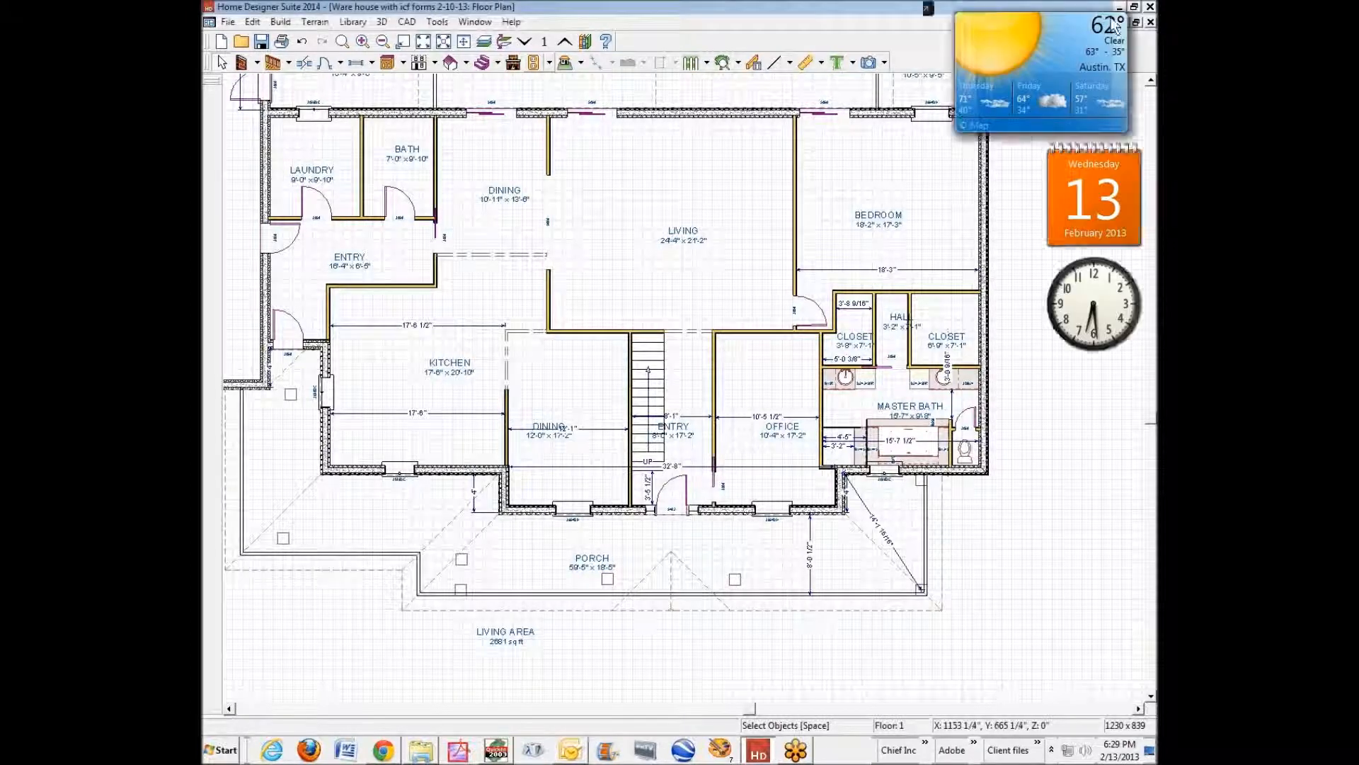
right_click(495, 394)
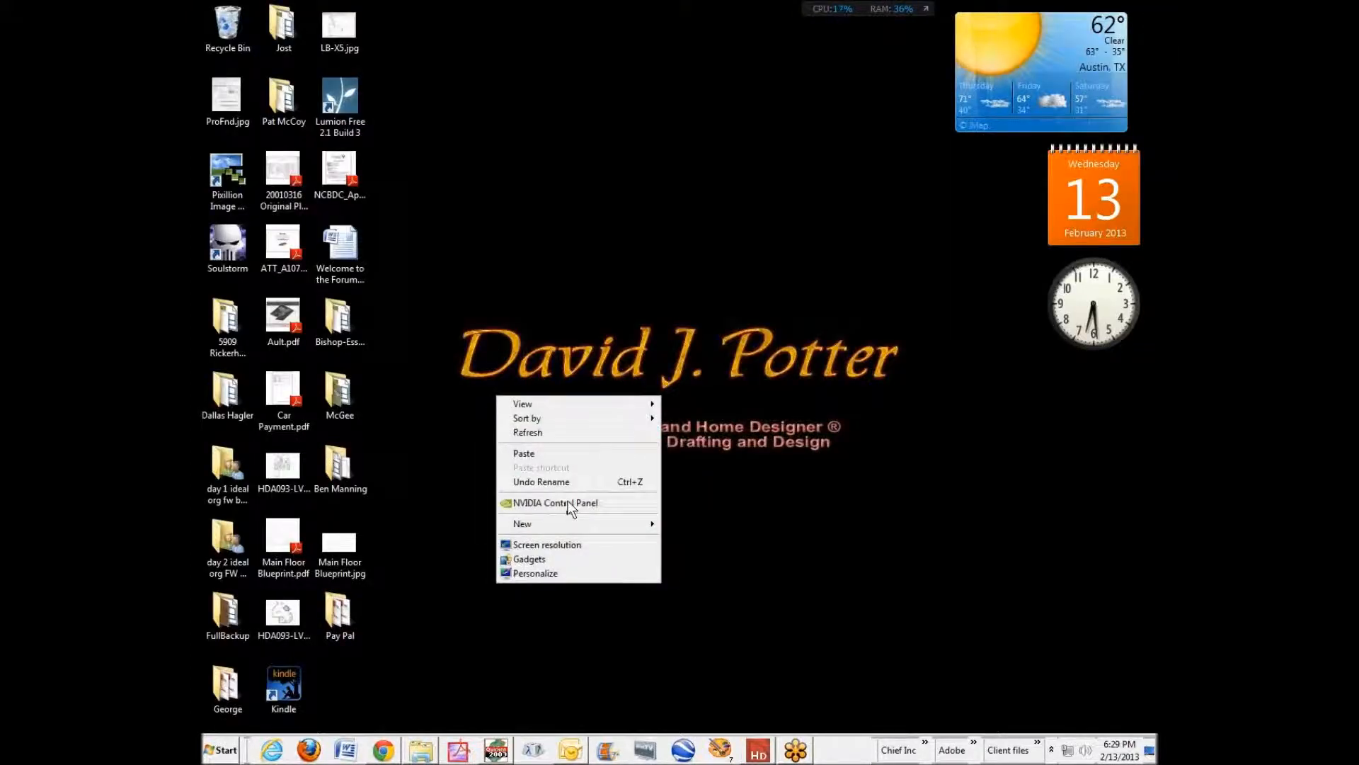
left_click(557, 453)
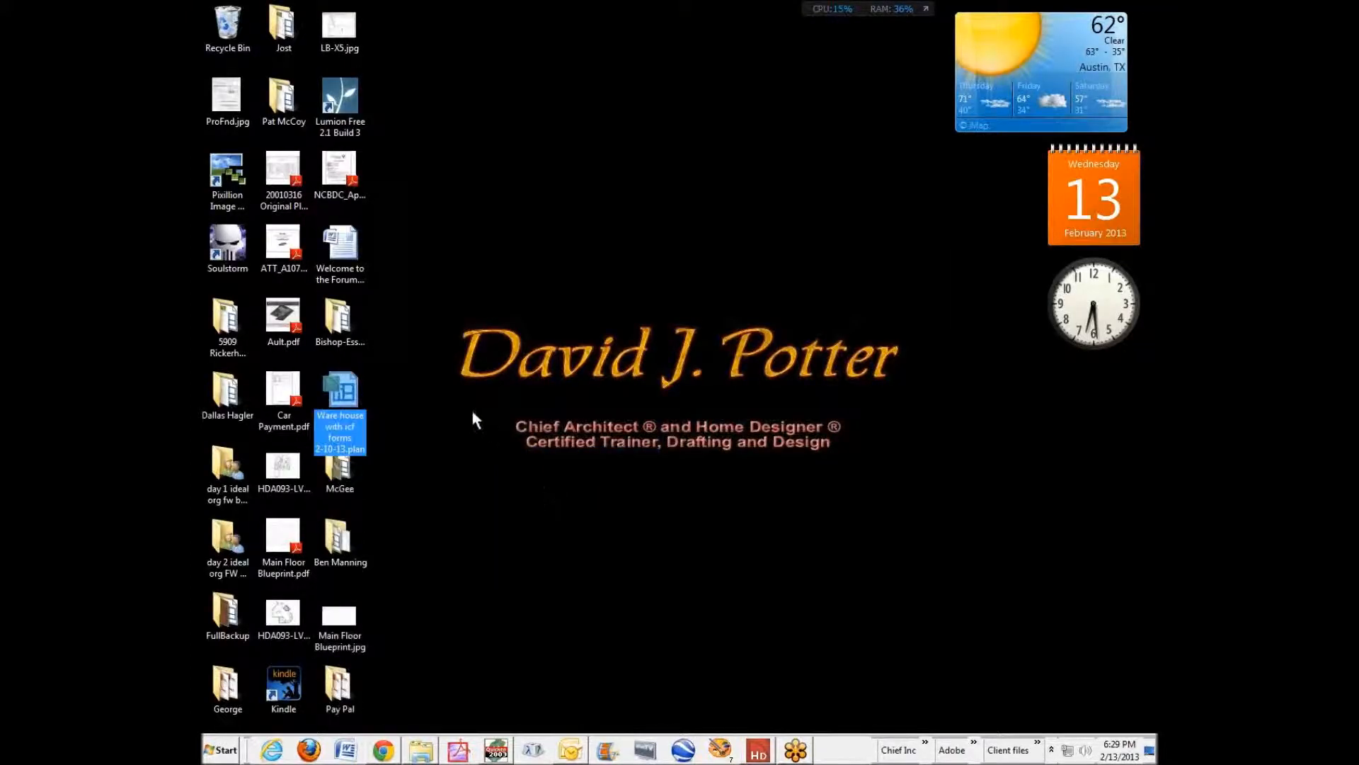
right_click(358, 419)
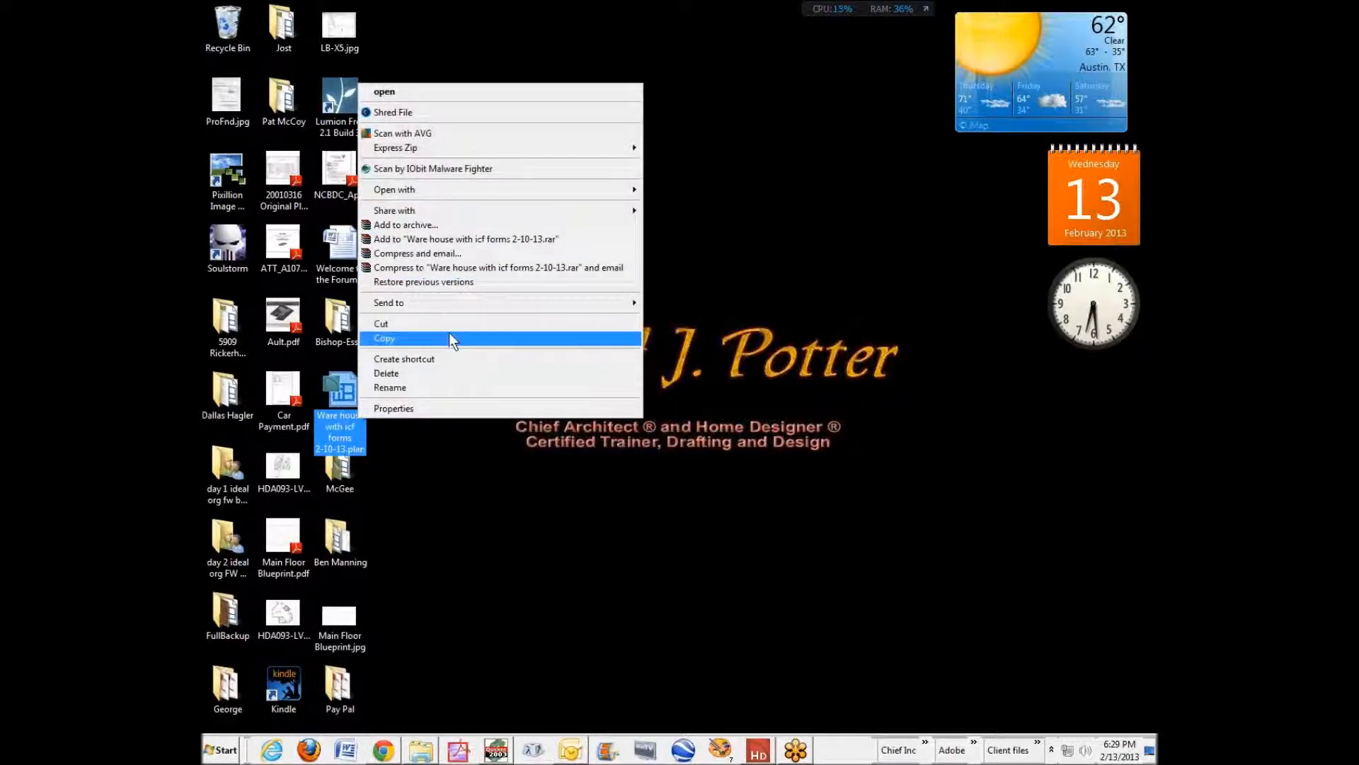
left_click(435, 387)
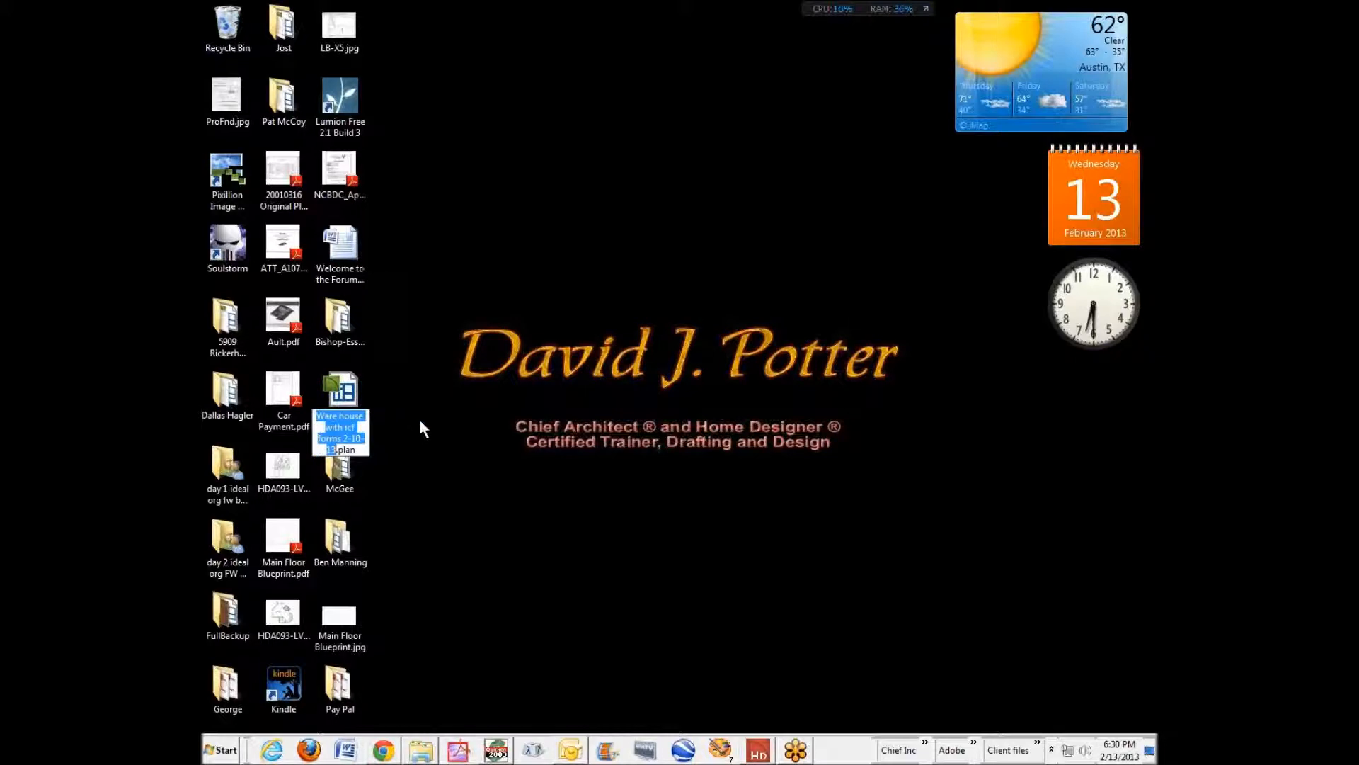
left_click(332, 450)
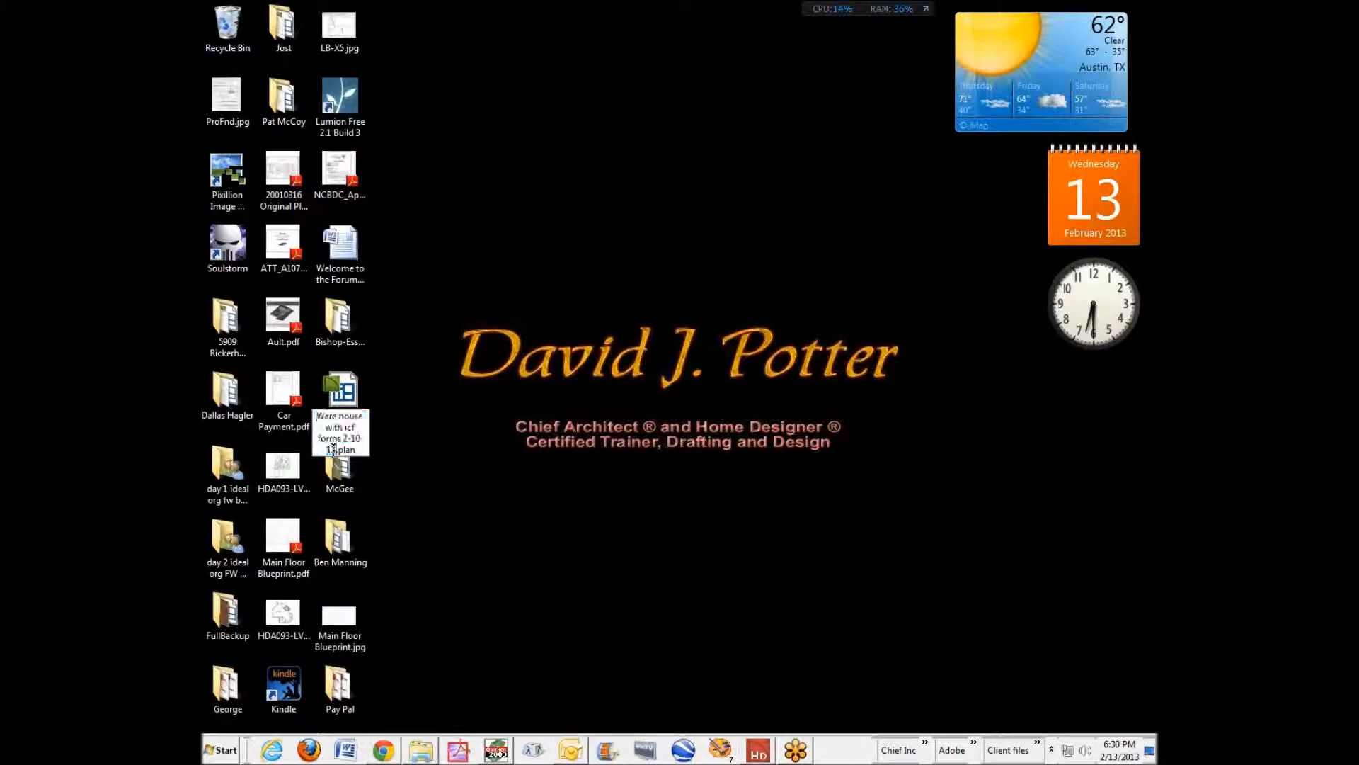
type("-1")
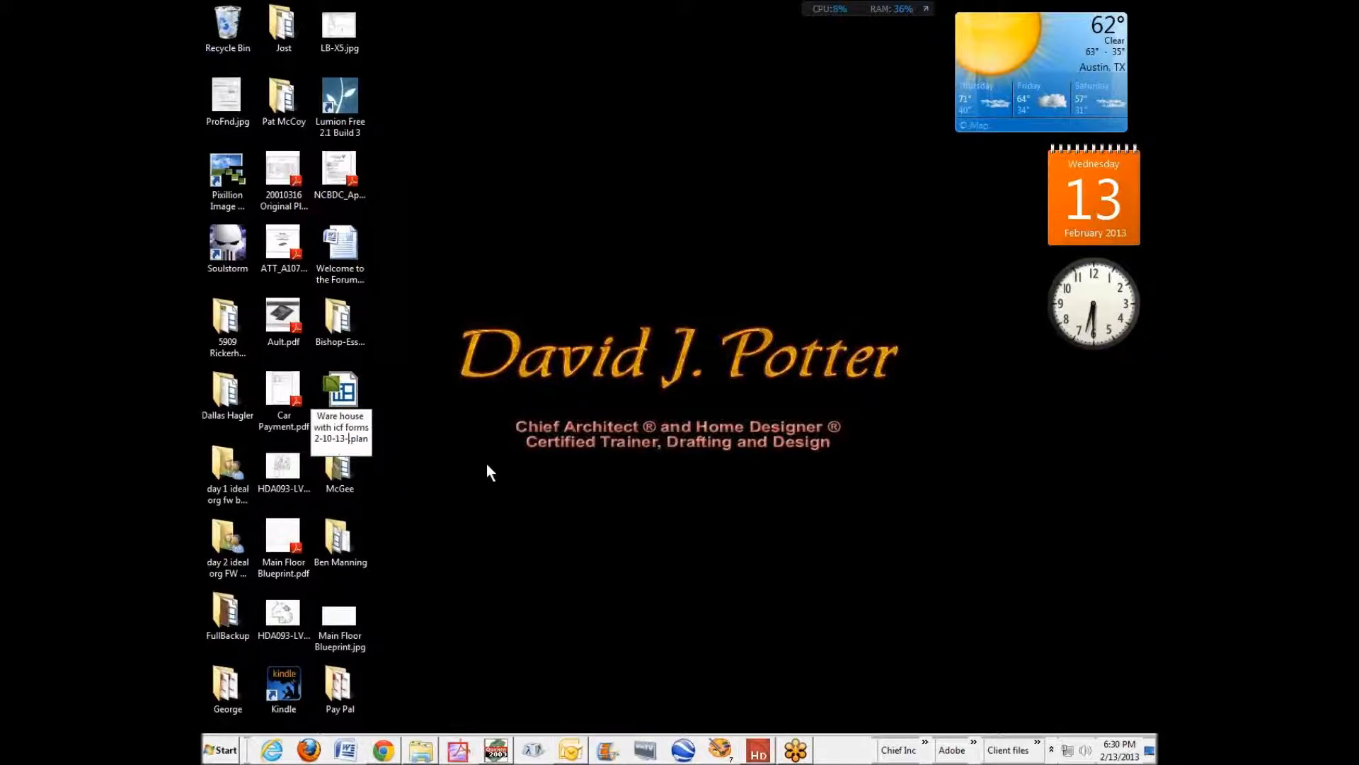
key("Return")
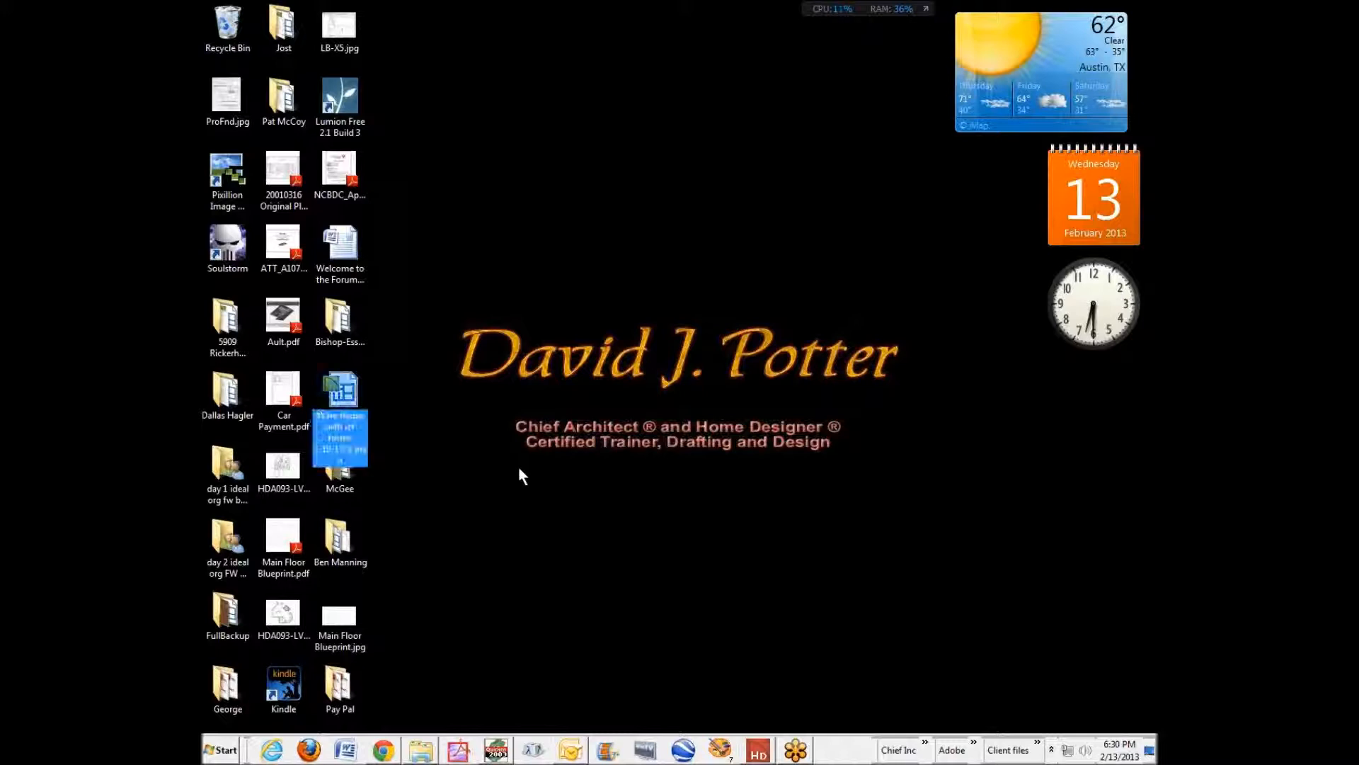
Step: Move the renamed plan file from the desktop into the client's folder under Plans, Suite 2014
right_click(347, 400)
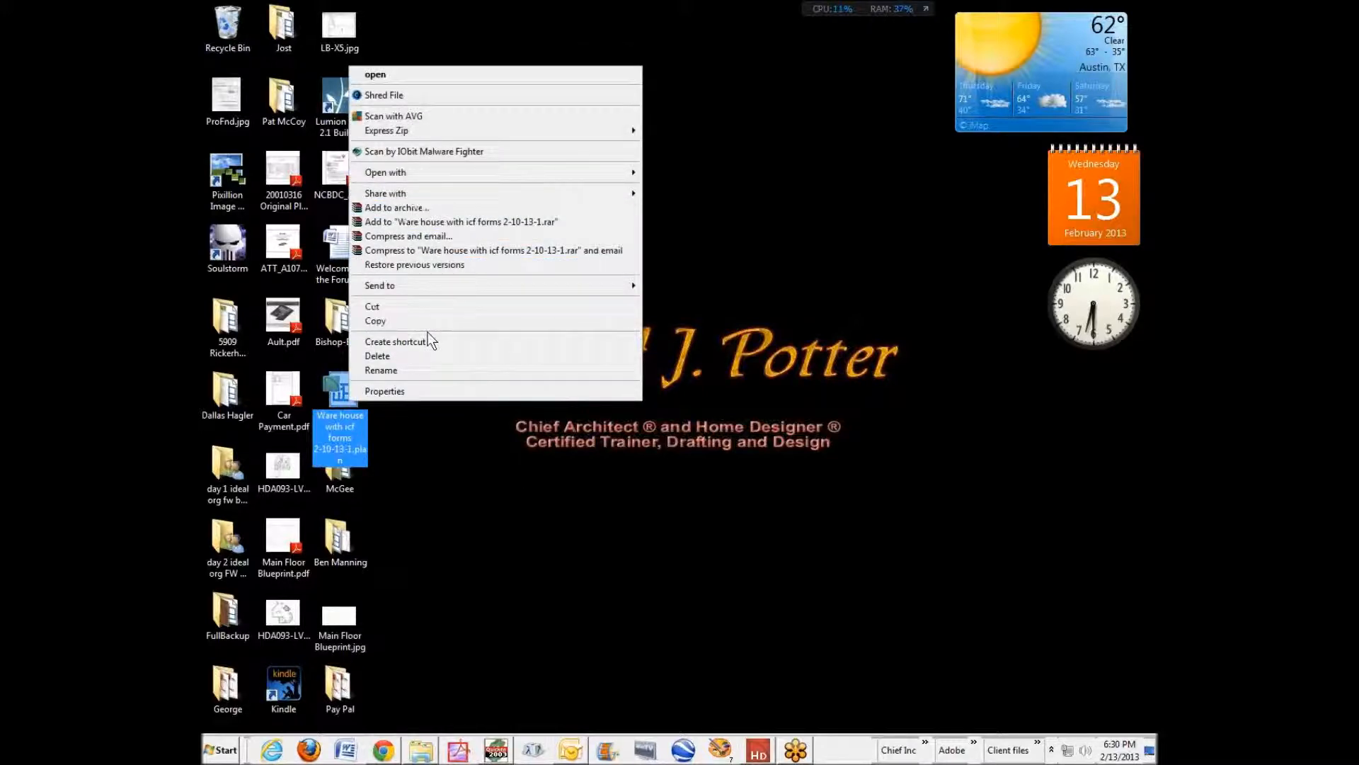
left_click(429, 313)
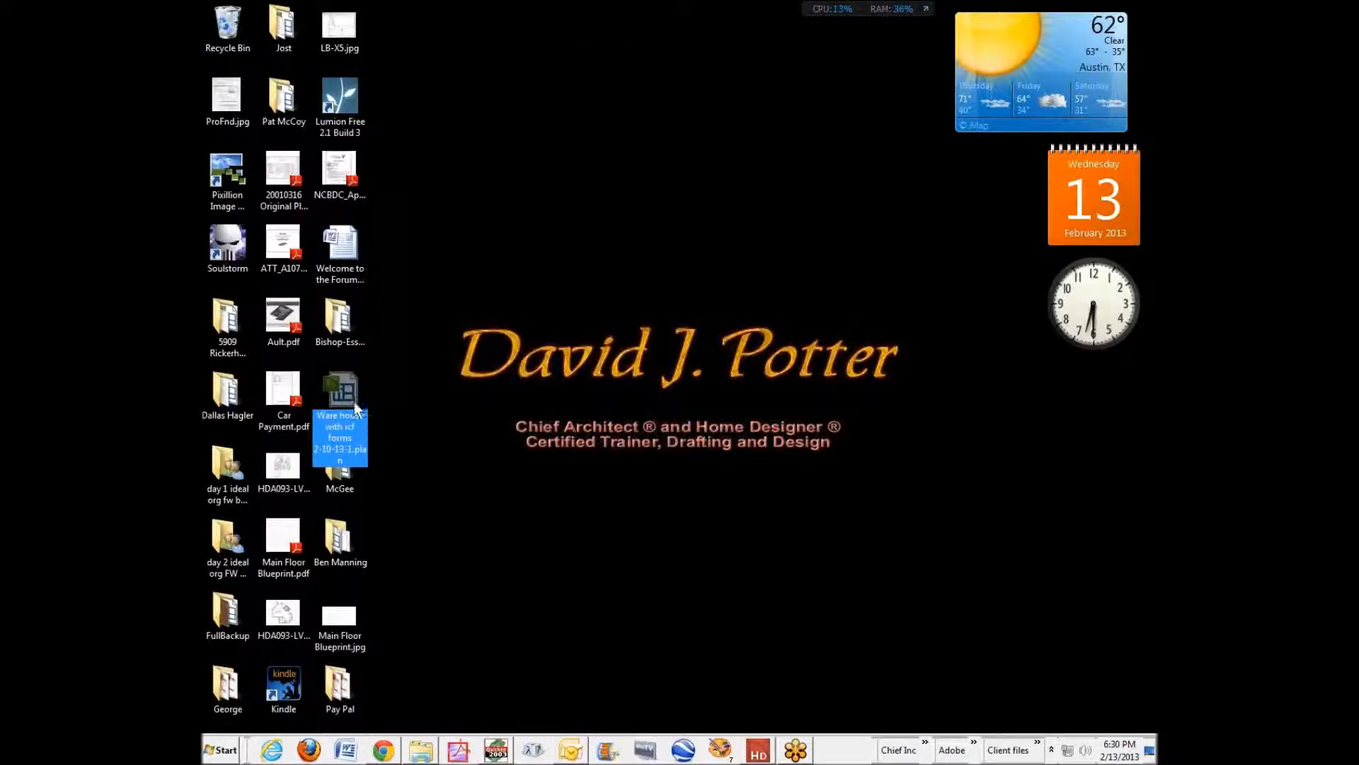
right_click(354, 402)
left_click(428, 324)
left_click(420, 749)
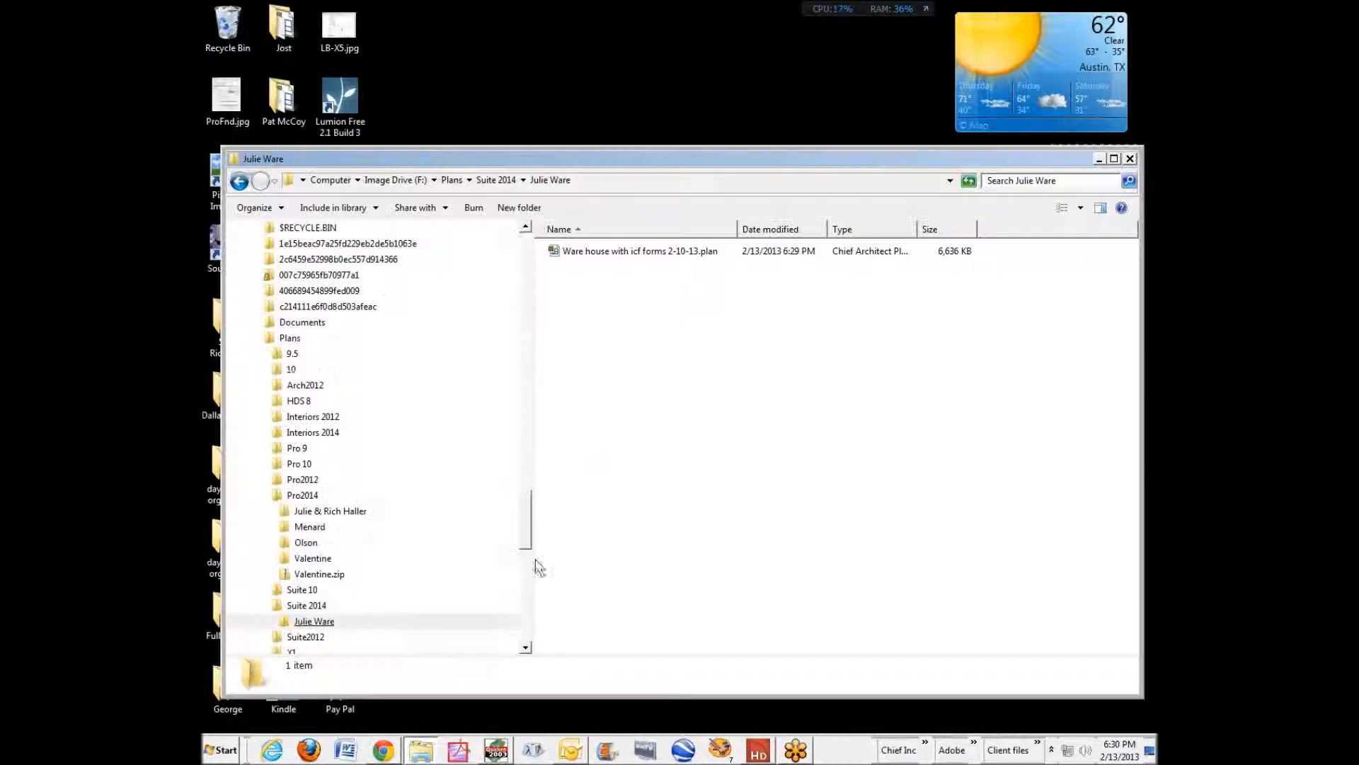
right_click(603, 349)
left_click(660, 434)
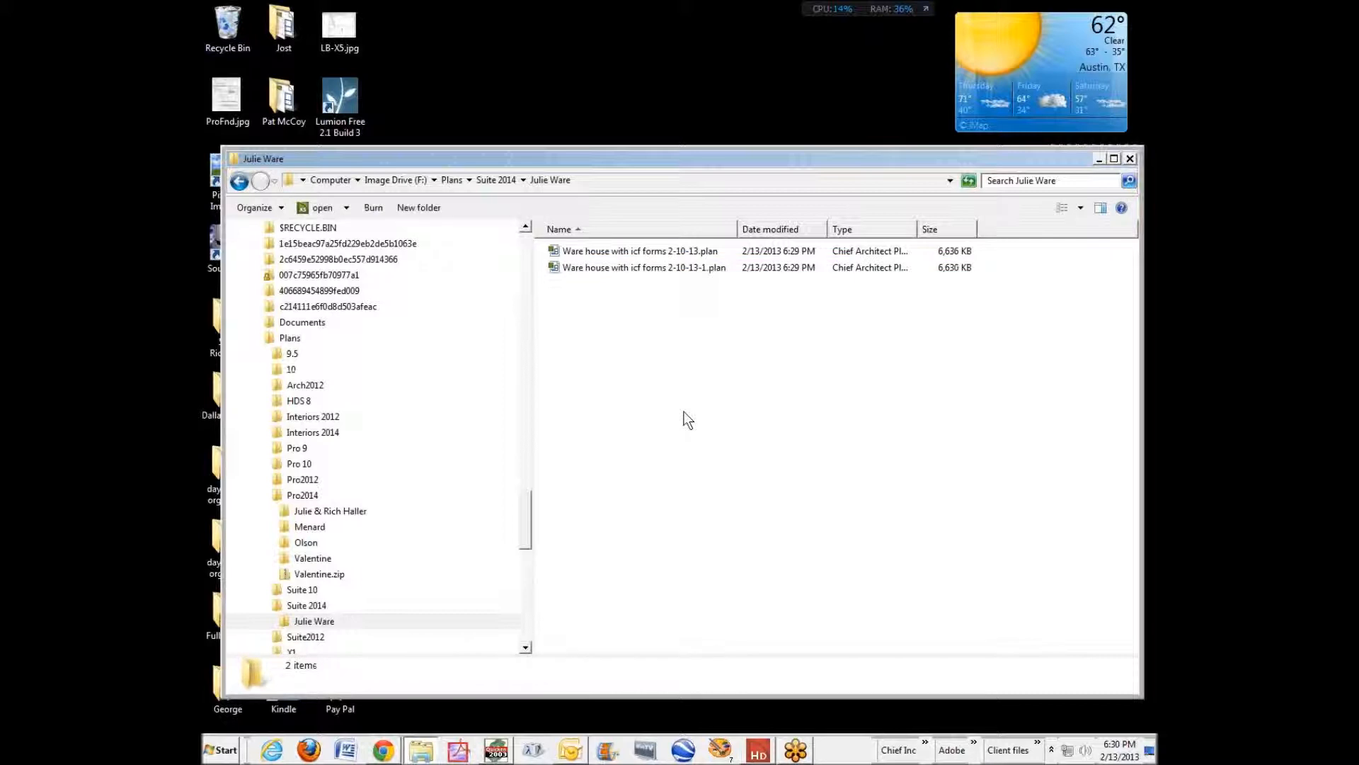
left_click(1099, 160)
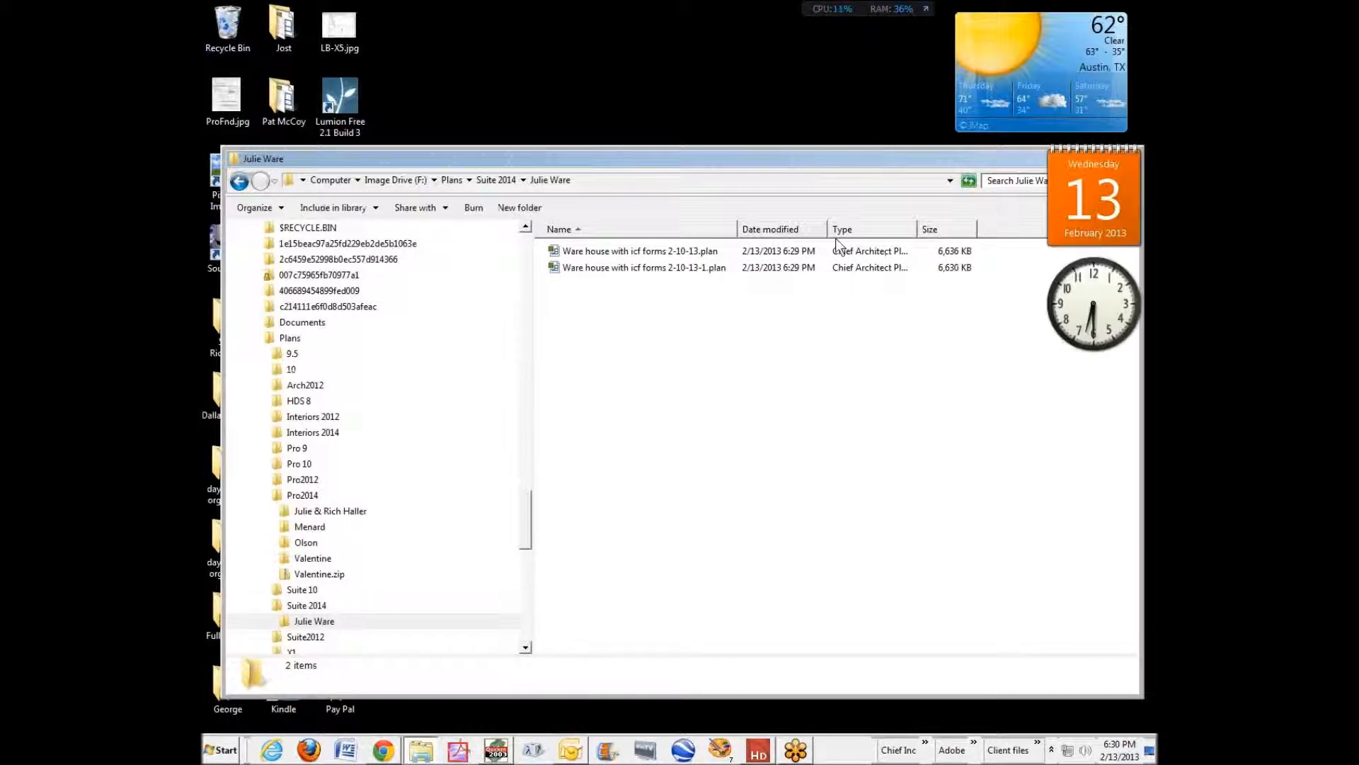
Step: Switch back to Home Designer Suite and open the plan whose file name ends in 2-10-13-1
left_click(757, 749)
left_click(229, 24)
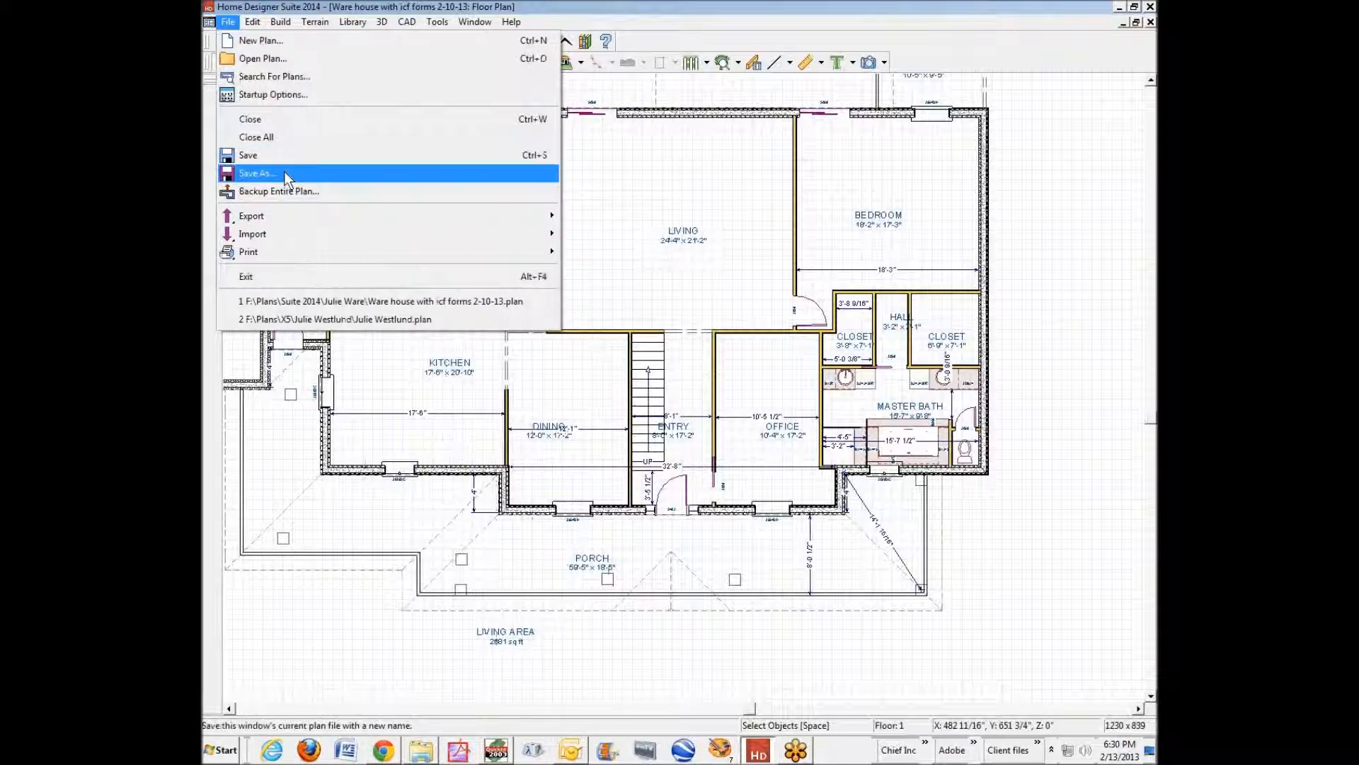
left_click(293, 59)
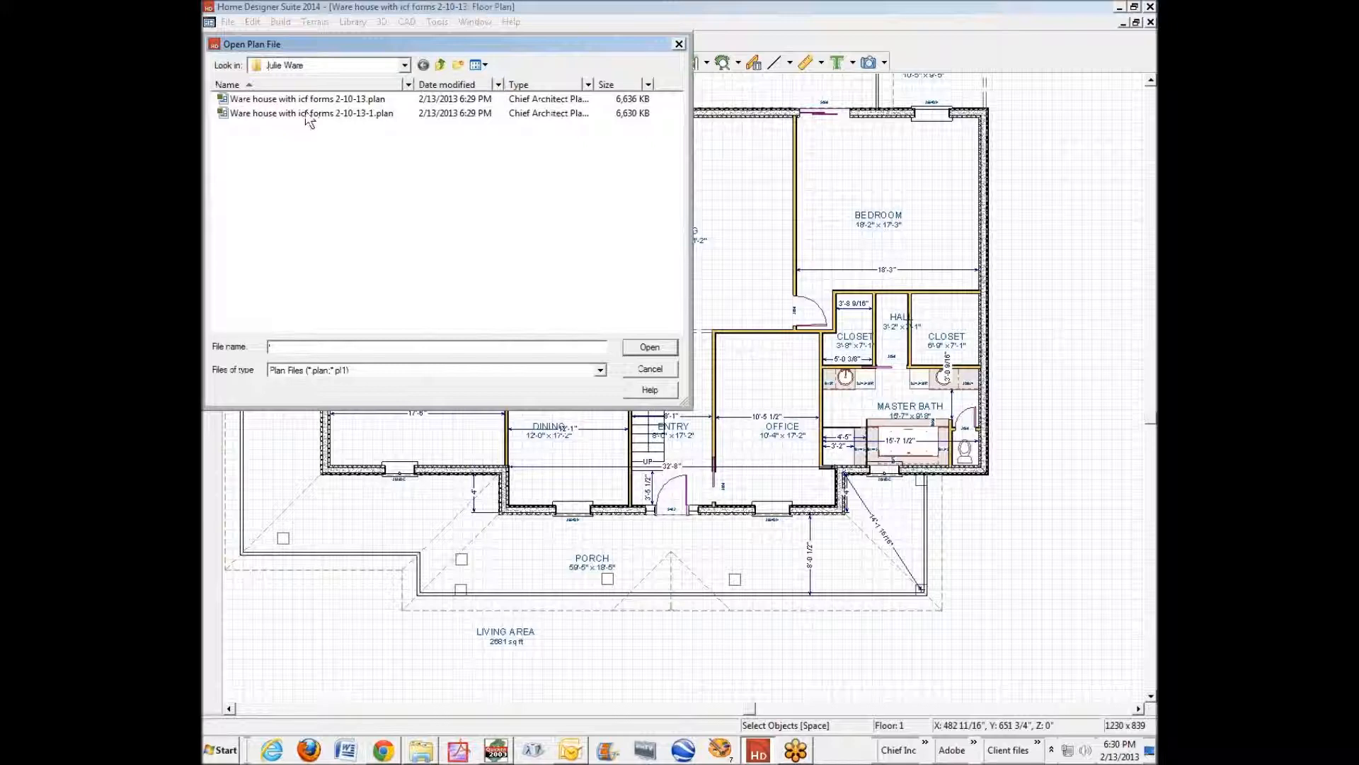
left_click(398, 118)
left_click(658, 347)
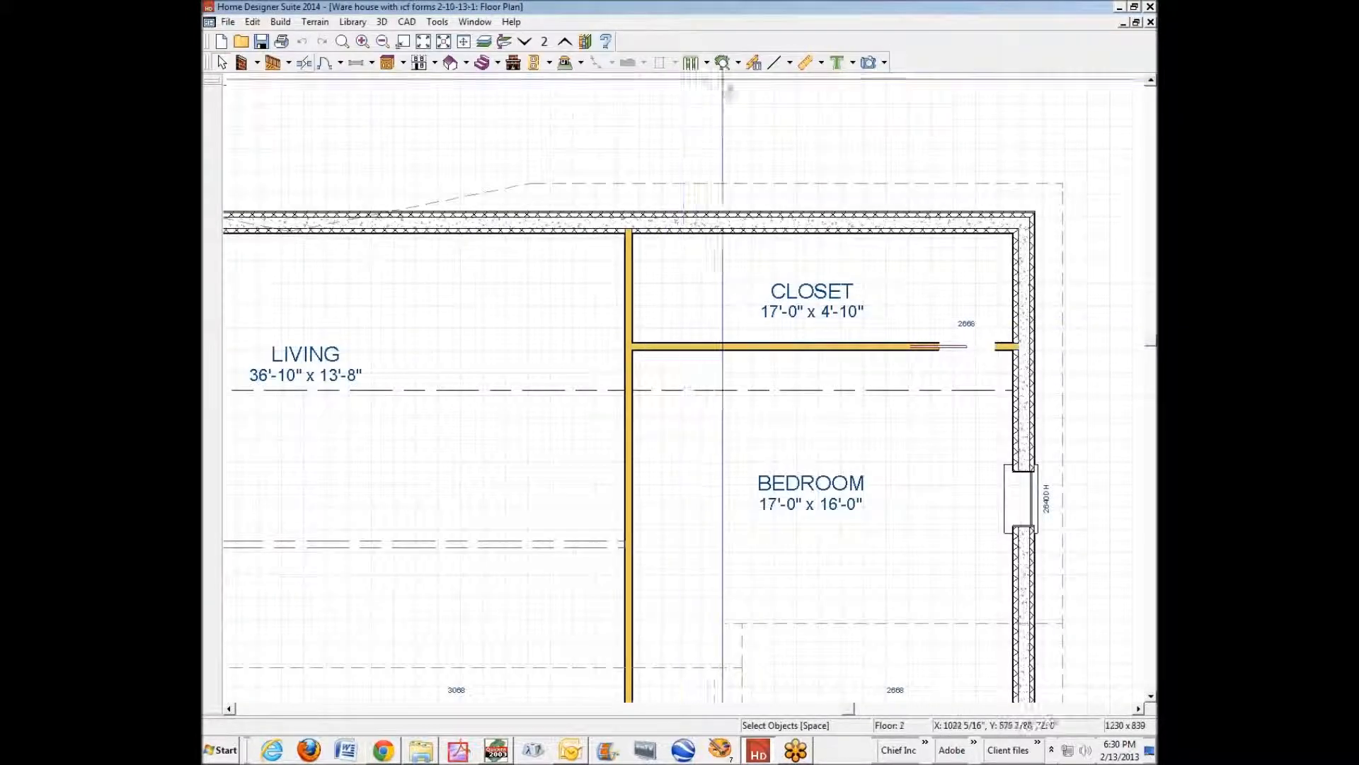
Step: Create a full 3D overview of the opened plan and examine the house from the garage and front porch sides
left_click(884, 63)
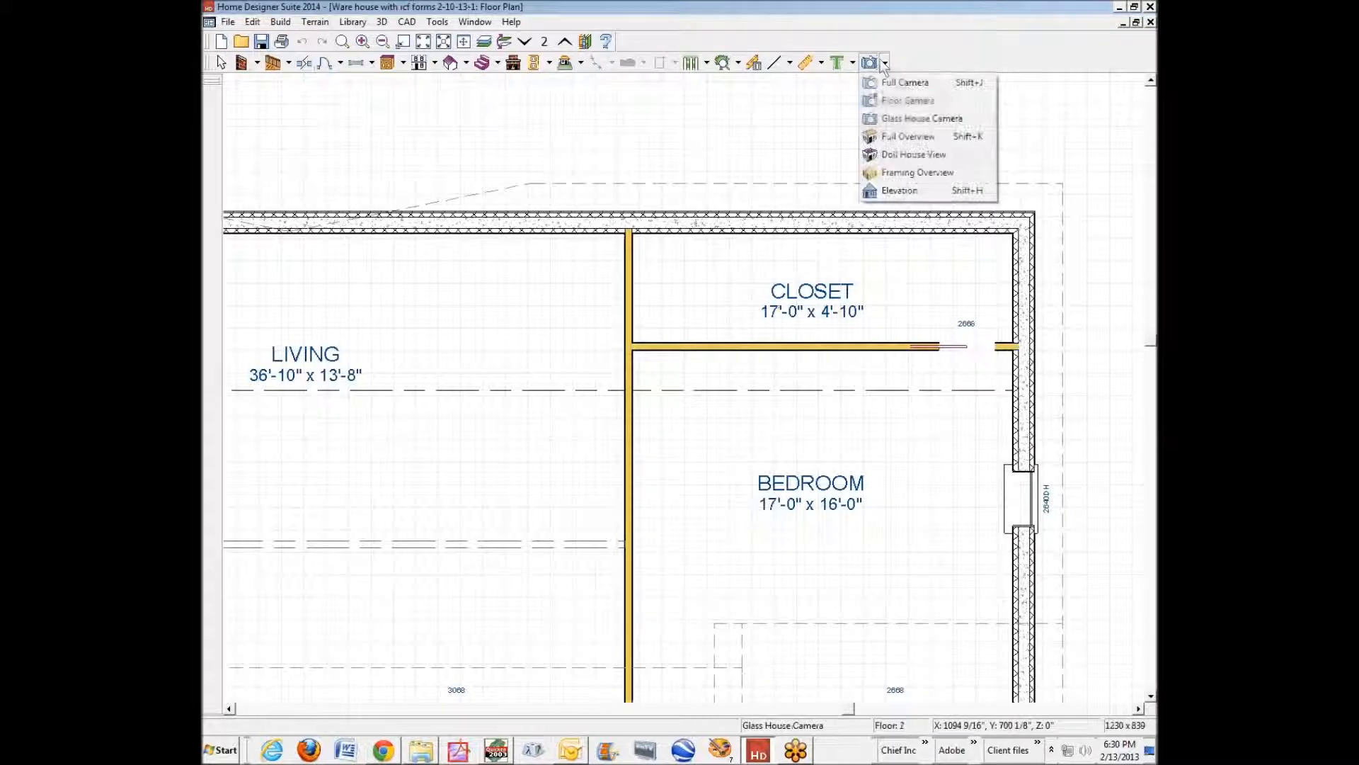
left_click(895, 137)
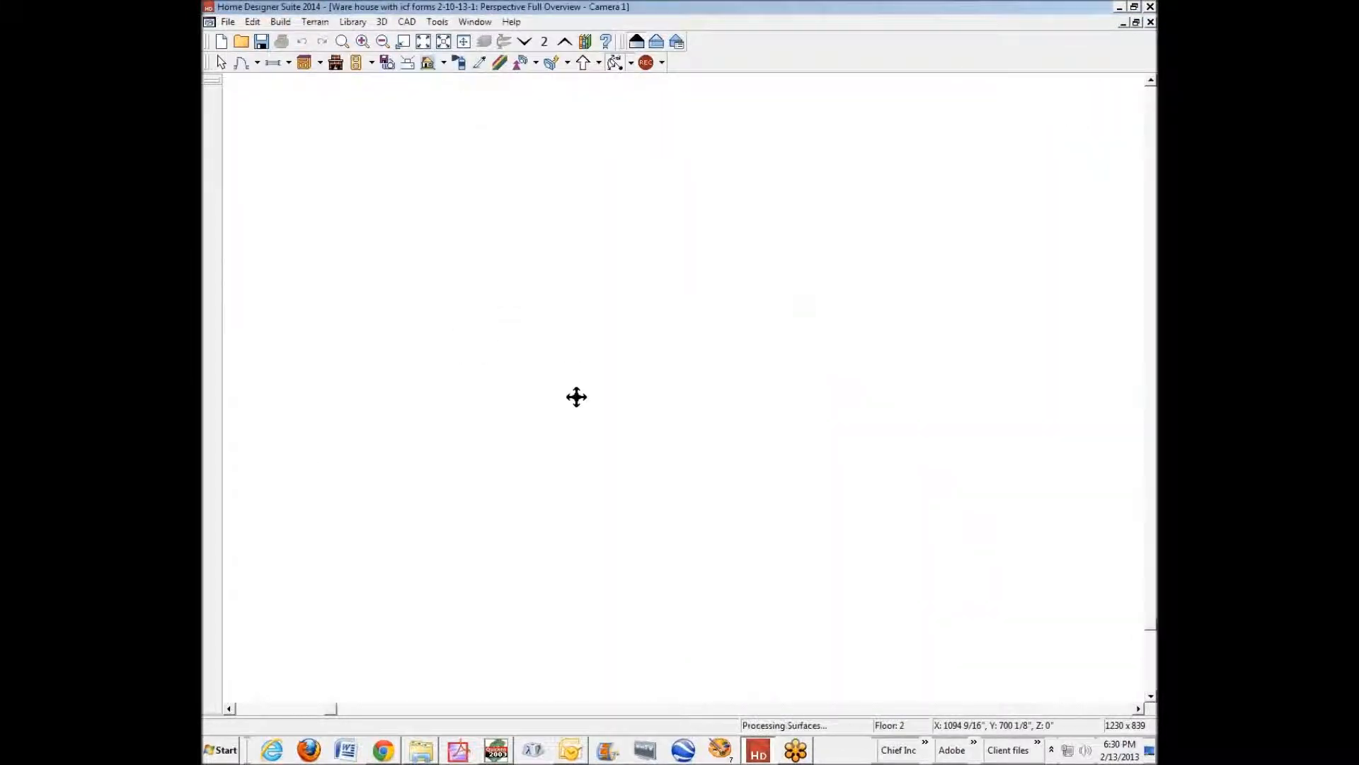
left_click_drag(500, 403, 678, 366)
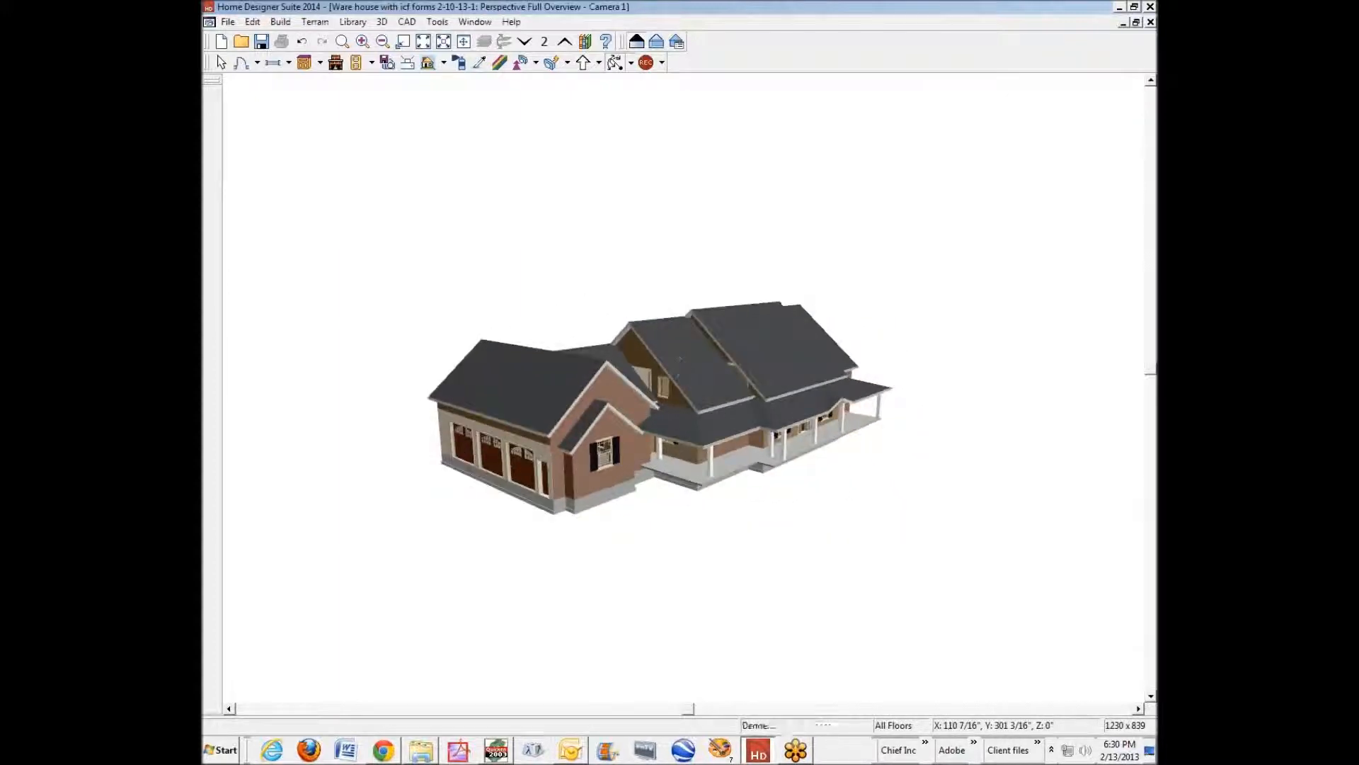
left_click_drag(791, 402, 722, 436)
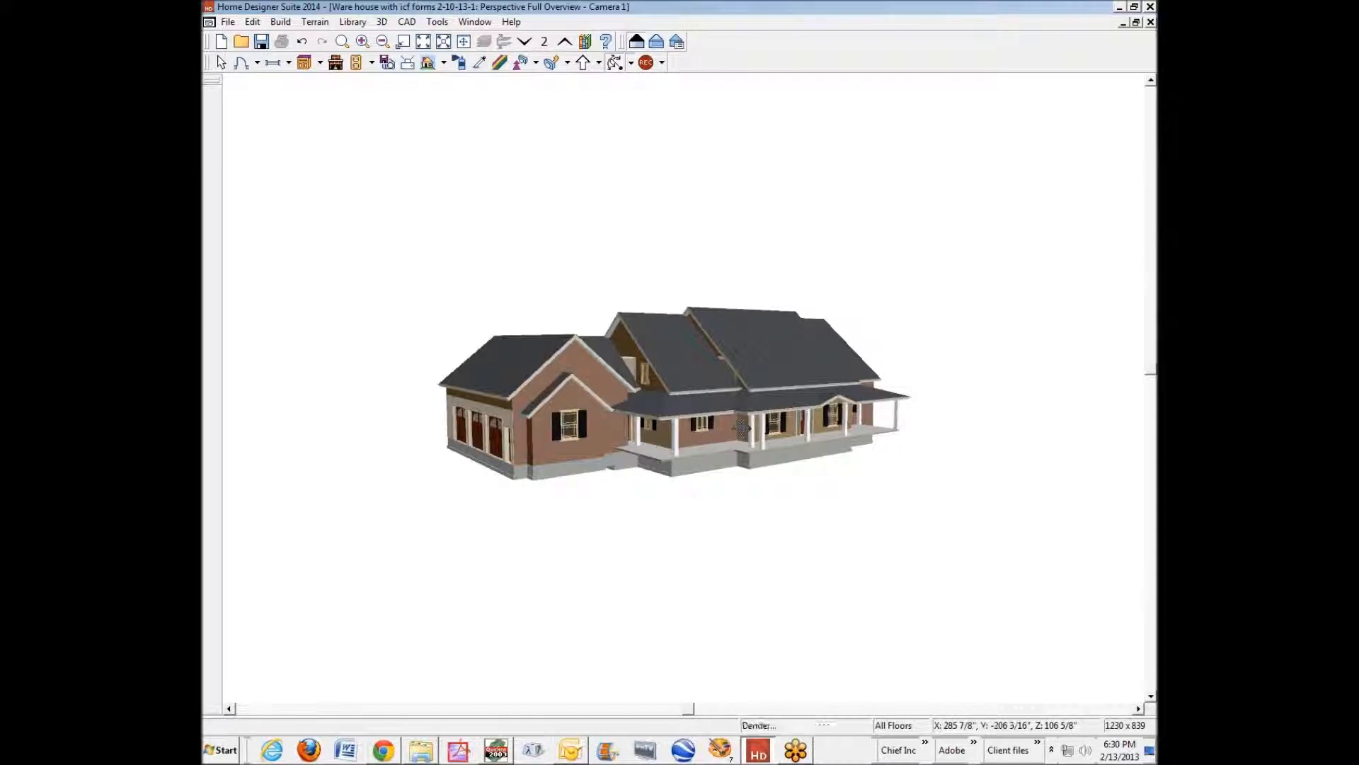
Step: Close the full 3D overview and select the 12'-0" x 17'-2" bedroom next to the entry closet on floor 2
scroll(741, 426, "up", 4)
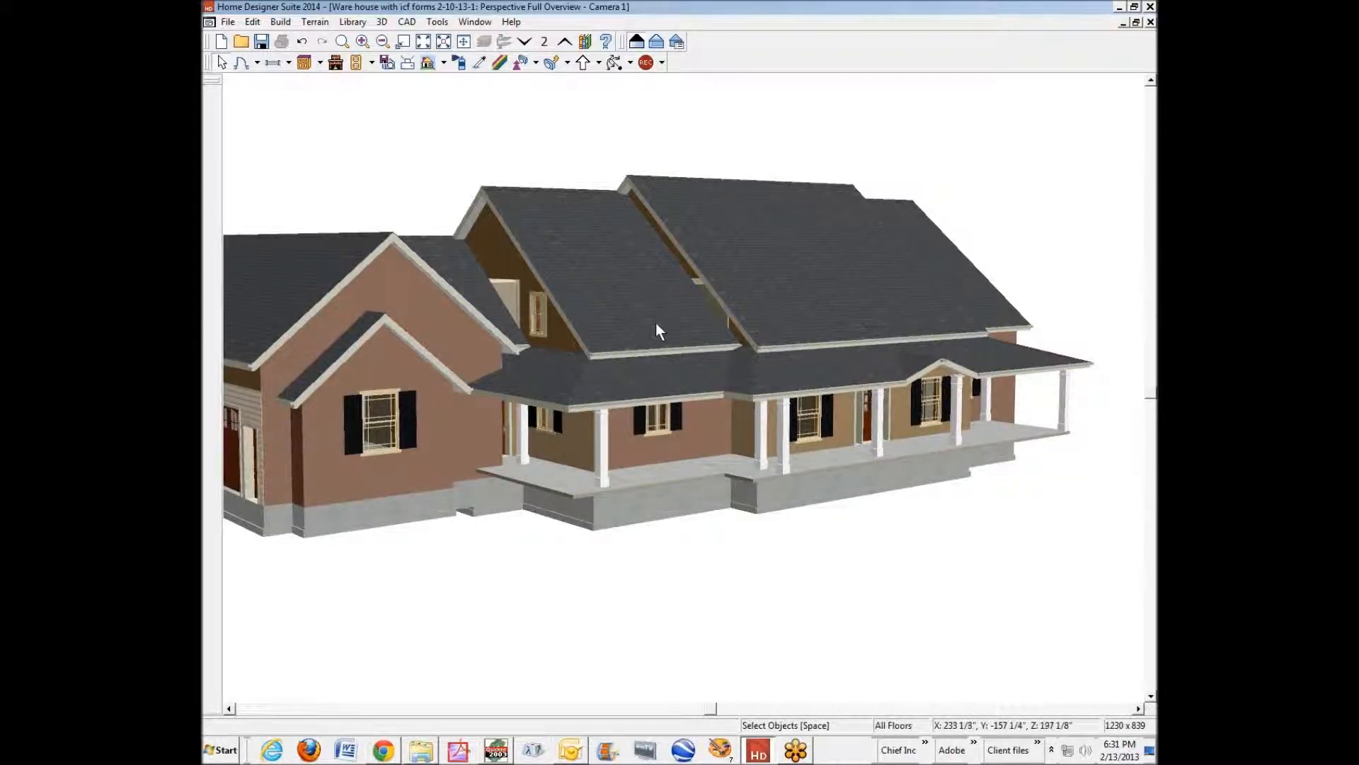
key("ctrl+w")
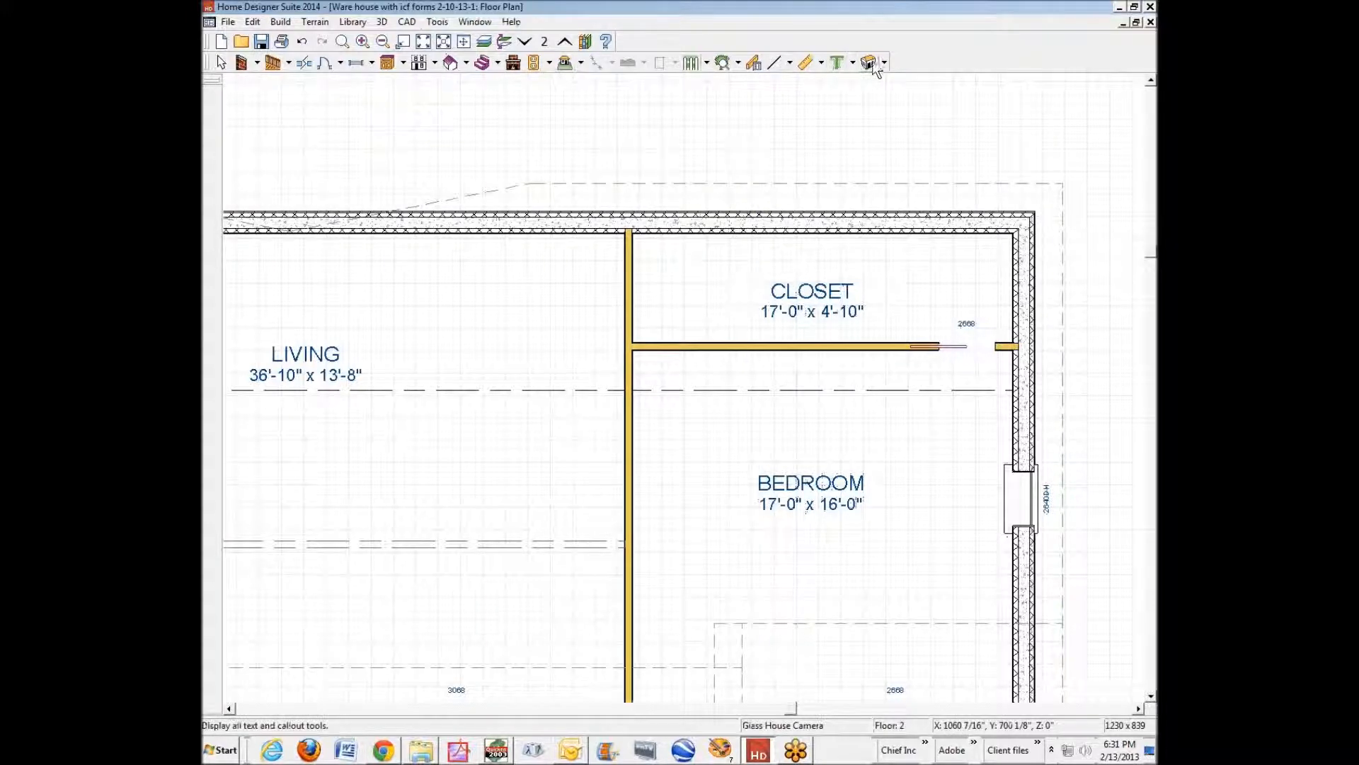
left_click(444, 41)
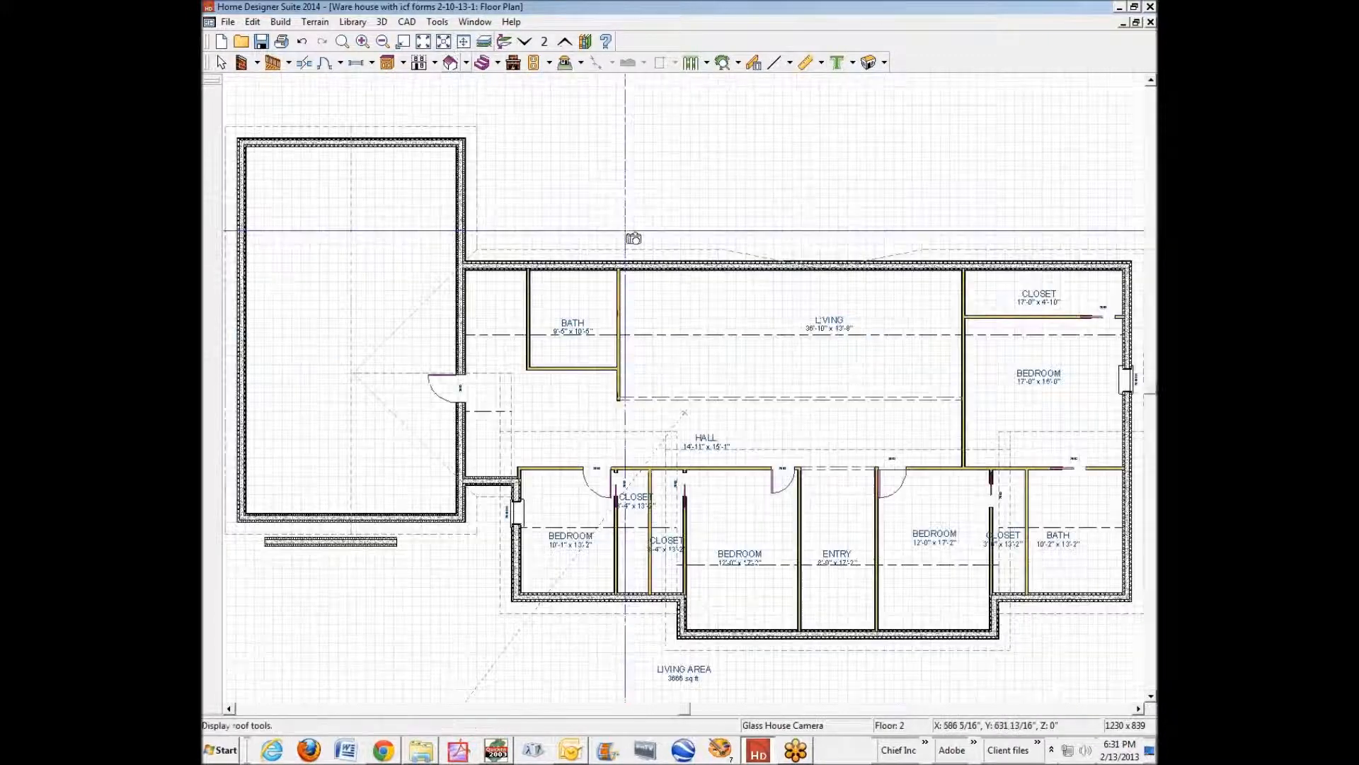
scroll(800, 470, "up", 1)
scroll(777, 470, "up", 1)
left_click(772, 495)
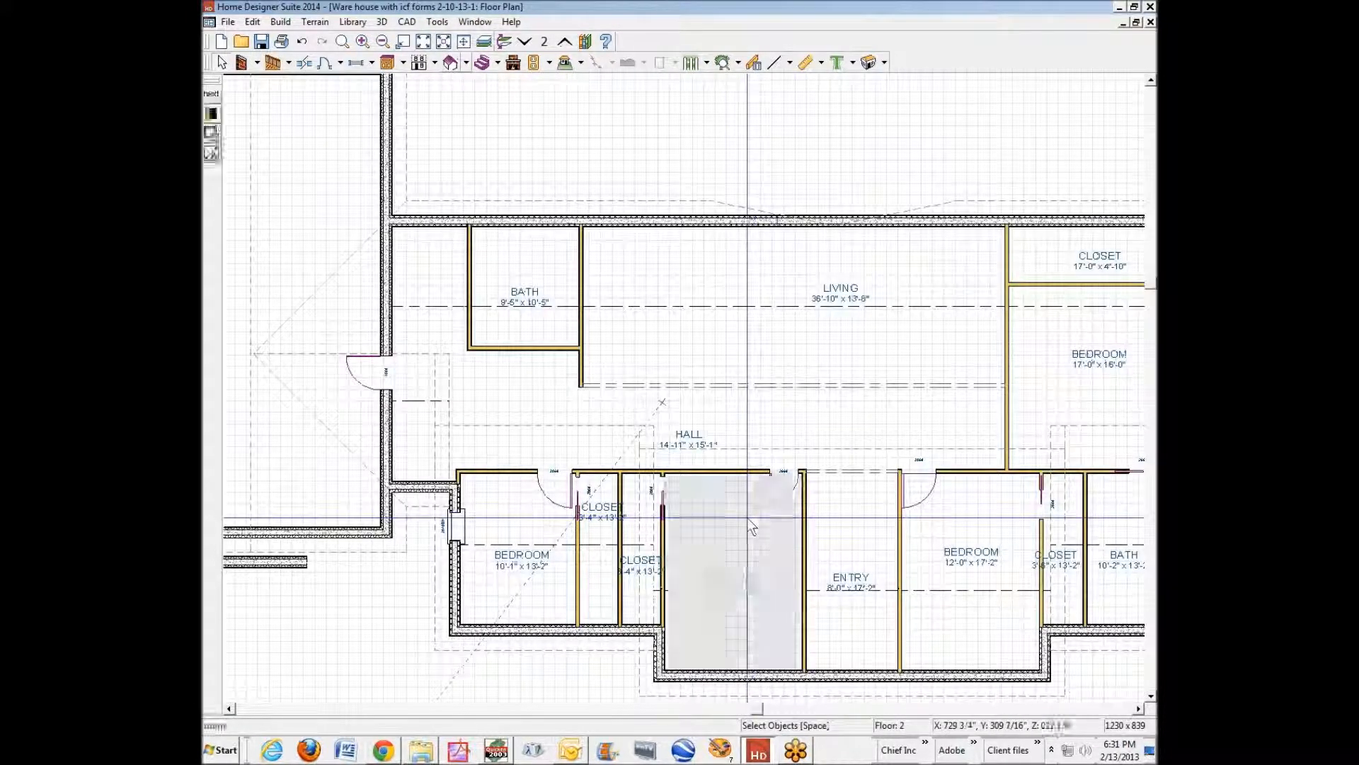
Step: Inspect the Floor 2 default structure heights in the plan's default settings, leaving them as they are
left_click(253, 22)
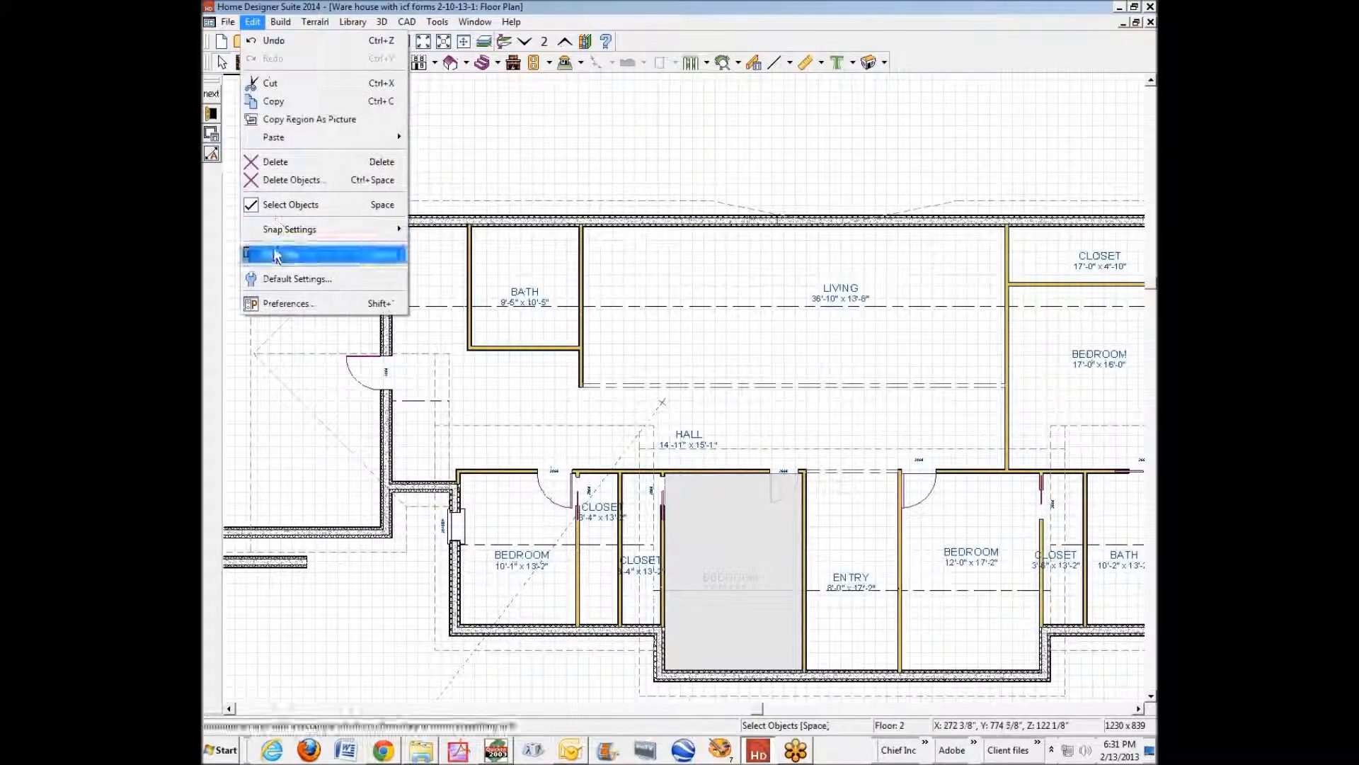
left_click(295, 280)
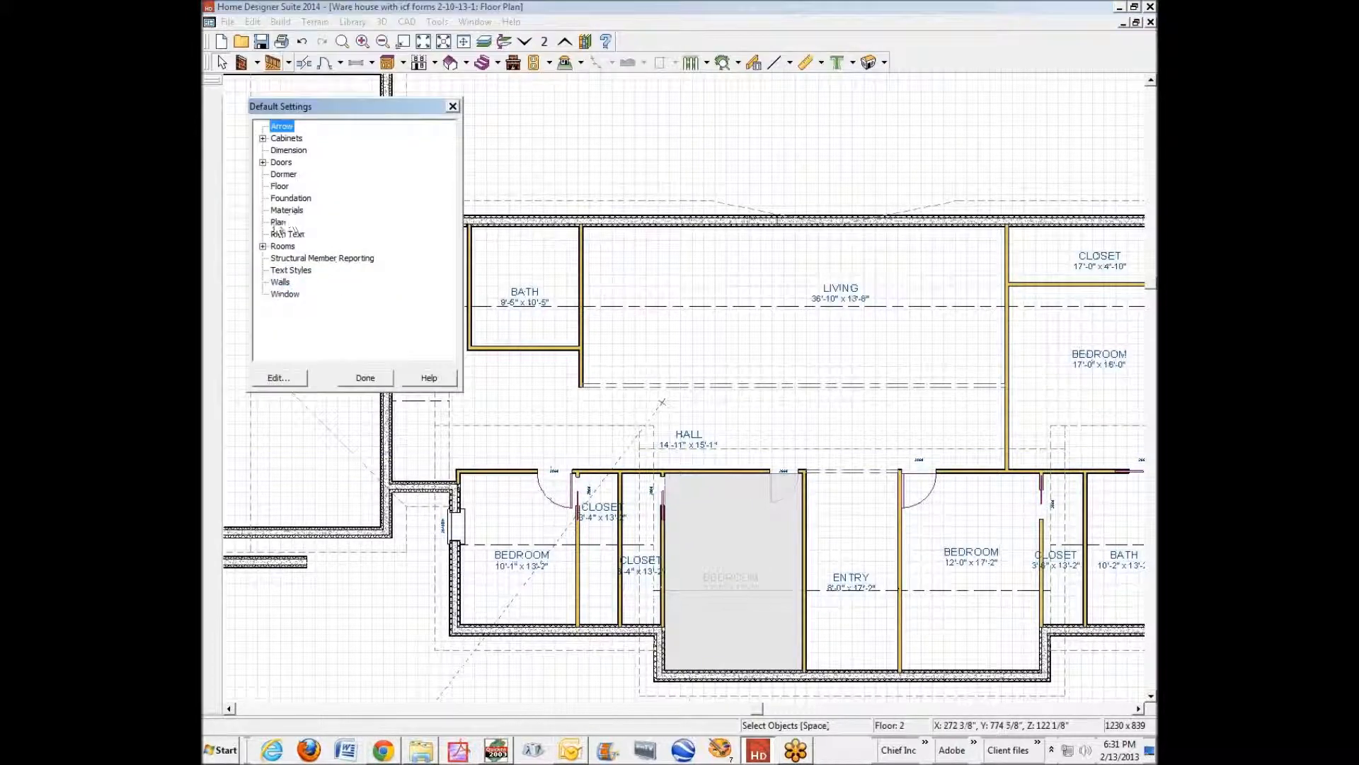
left_click(281, 187)
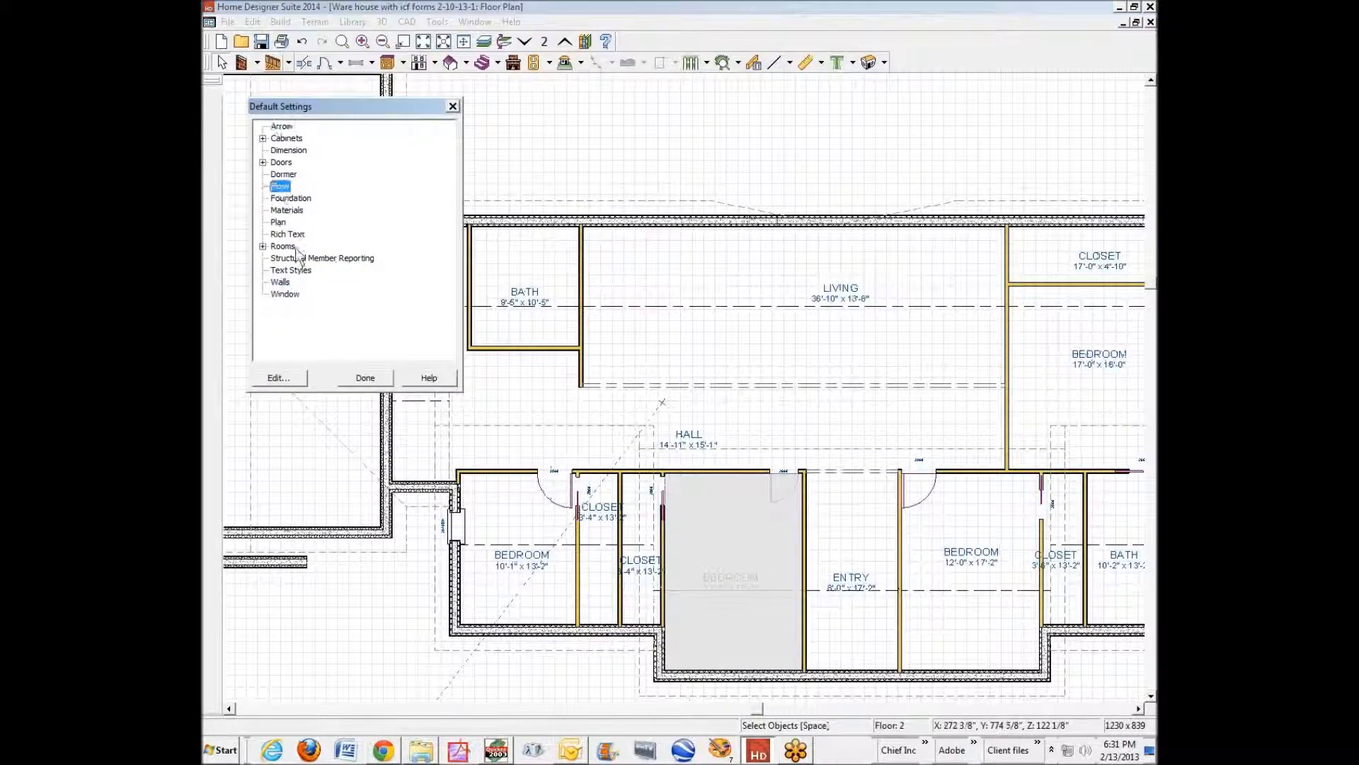
left_click(278, 379)
left_click_drag(397, 320, 370, 319)
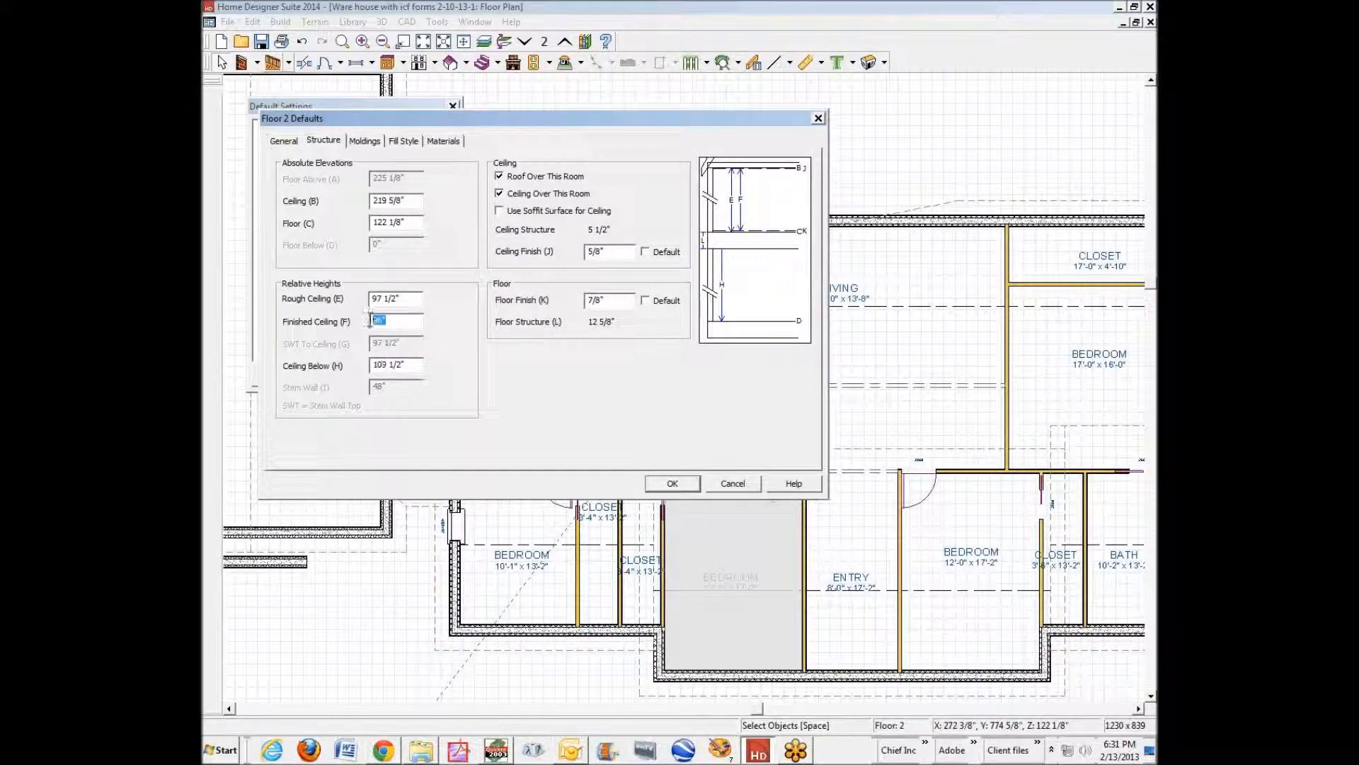
left_click(734, 484)
left_click(278, 379)
left_click(733, 484)
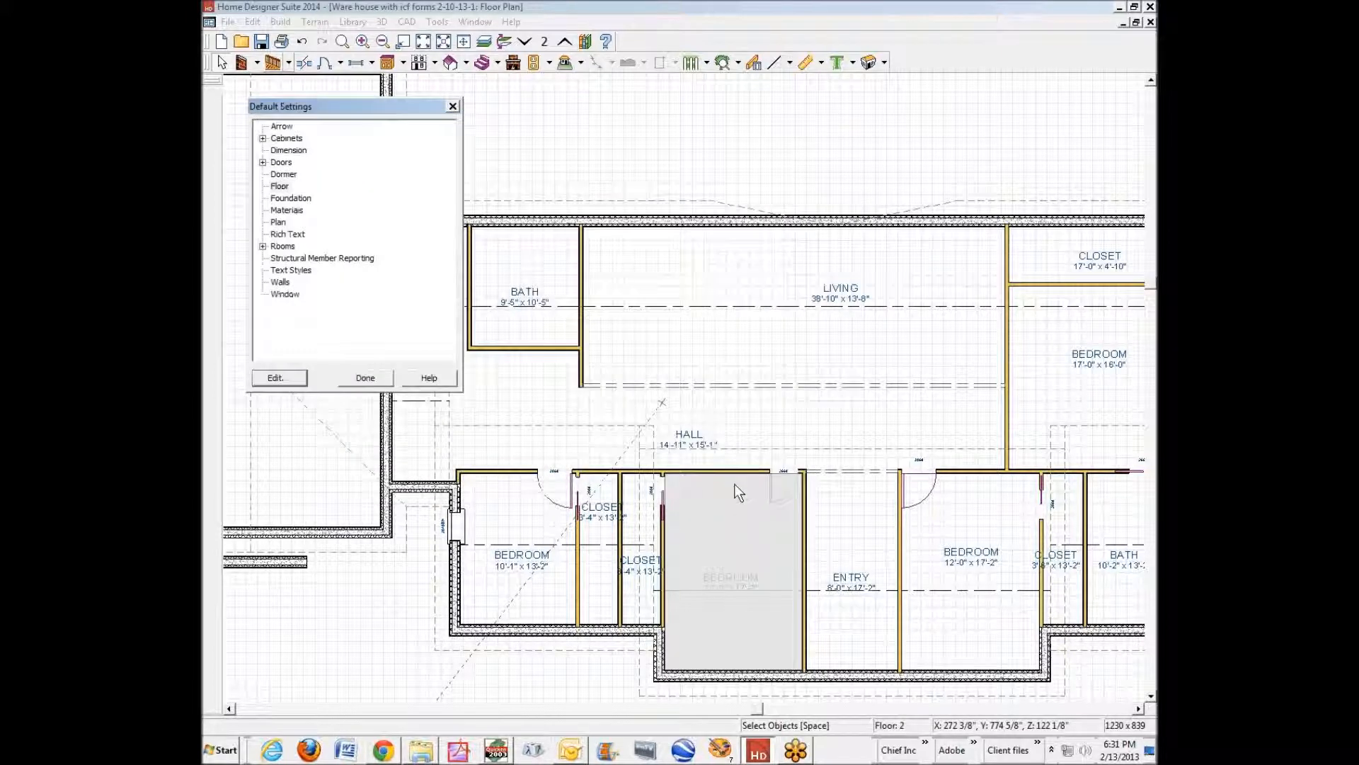
left_click(366, 378)
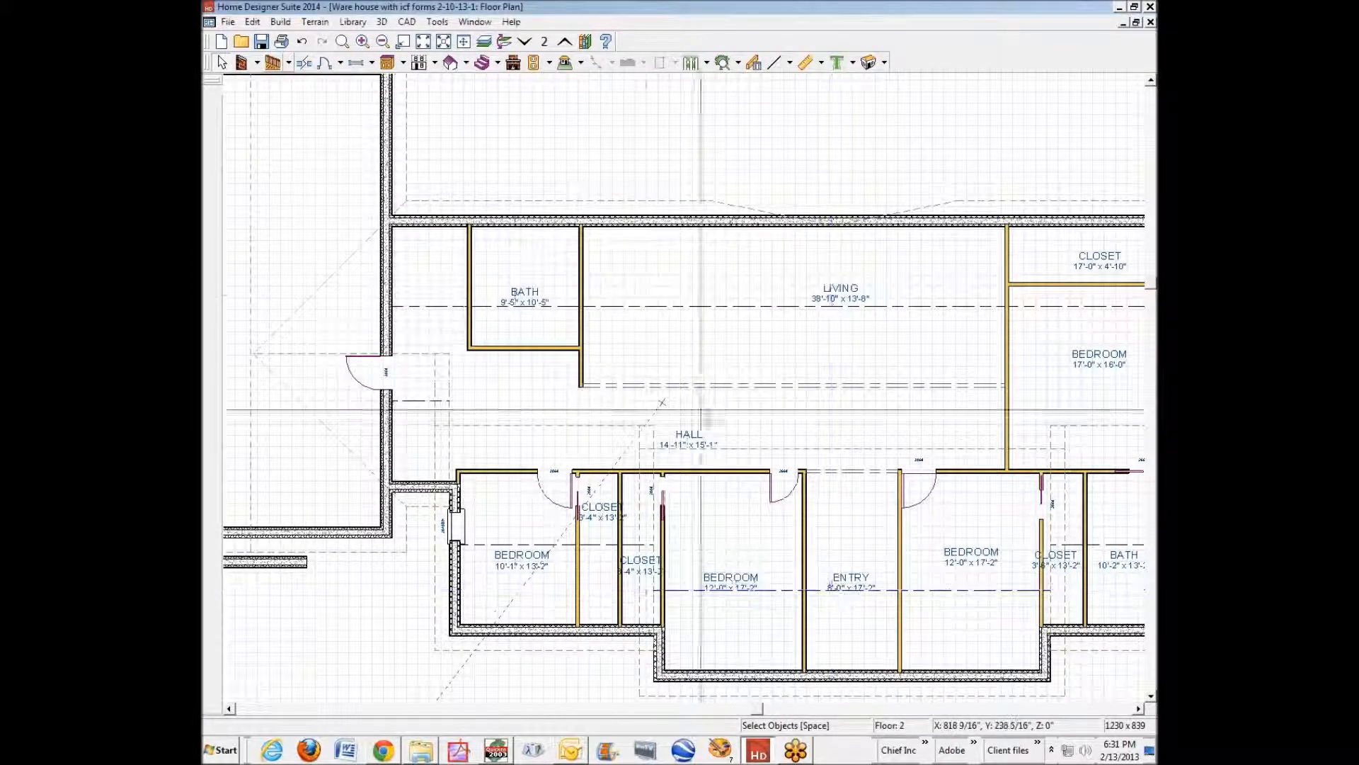
Step: Compare the floor levels and examine the structure heights in the room specifications of the front bedroom and the hall on floor 2
key("Page_Down")
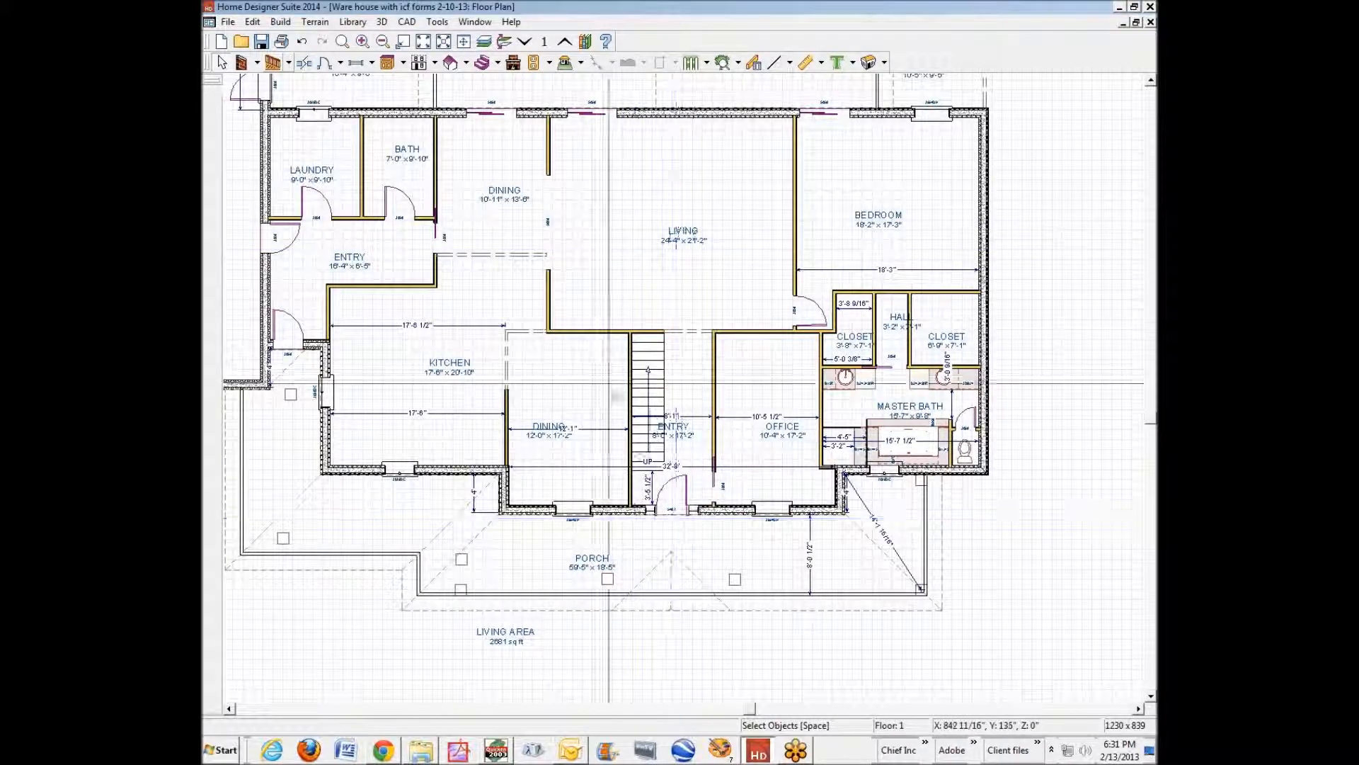
left_click(564, 41)
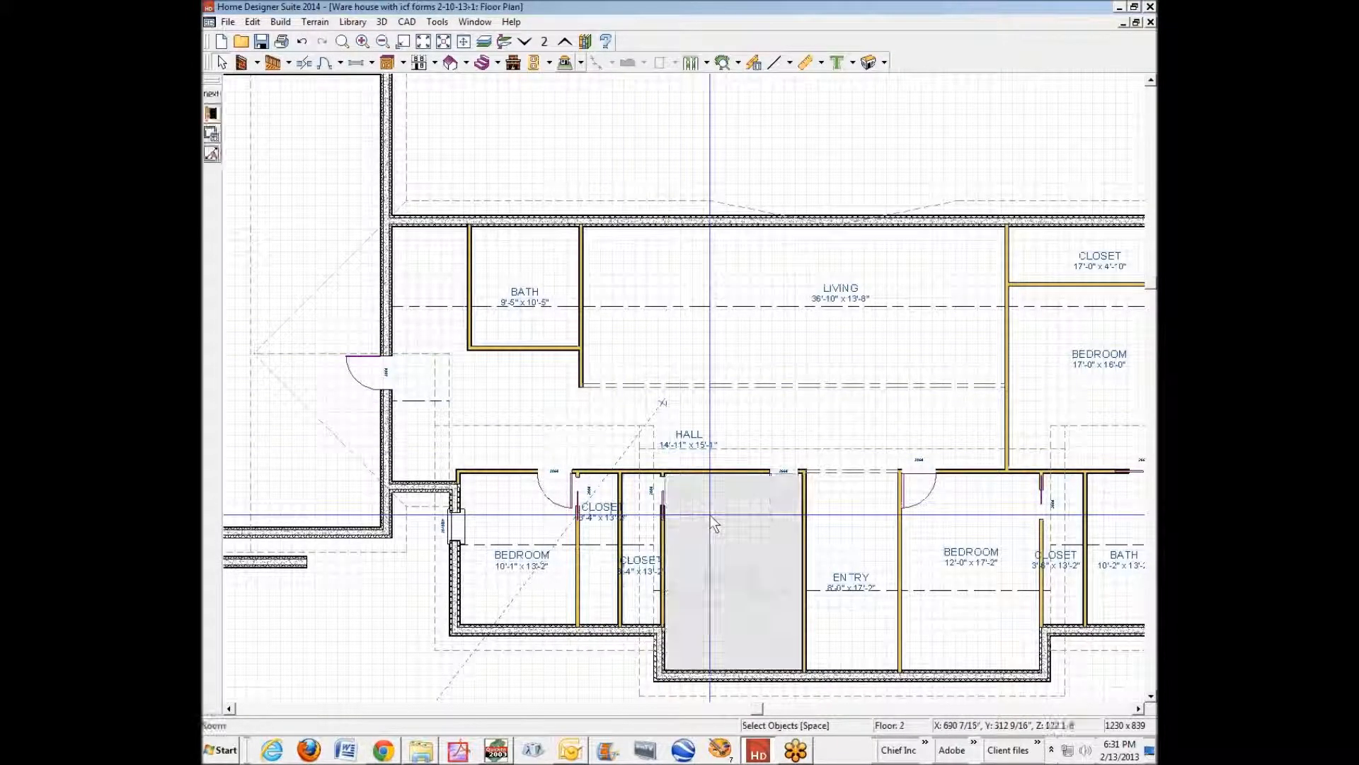
double_click(713, 523)
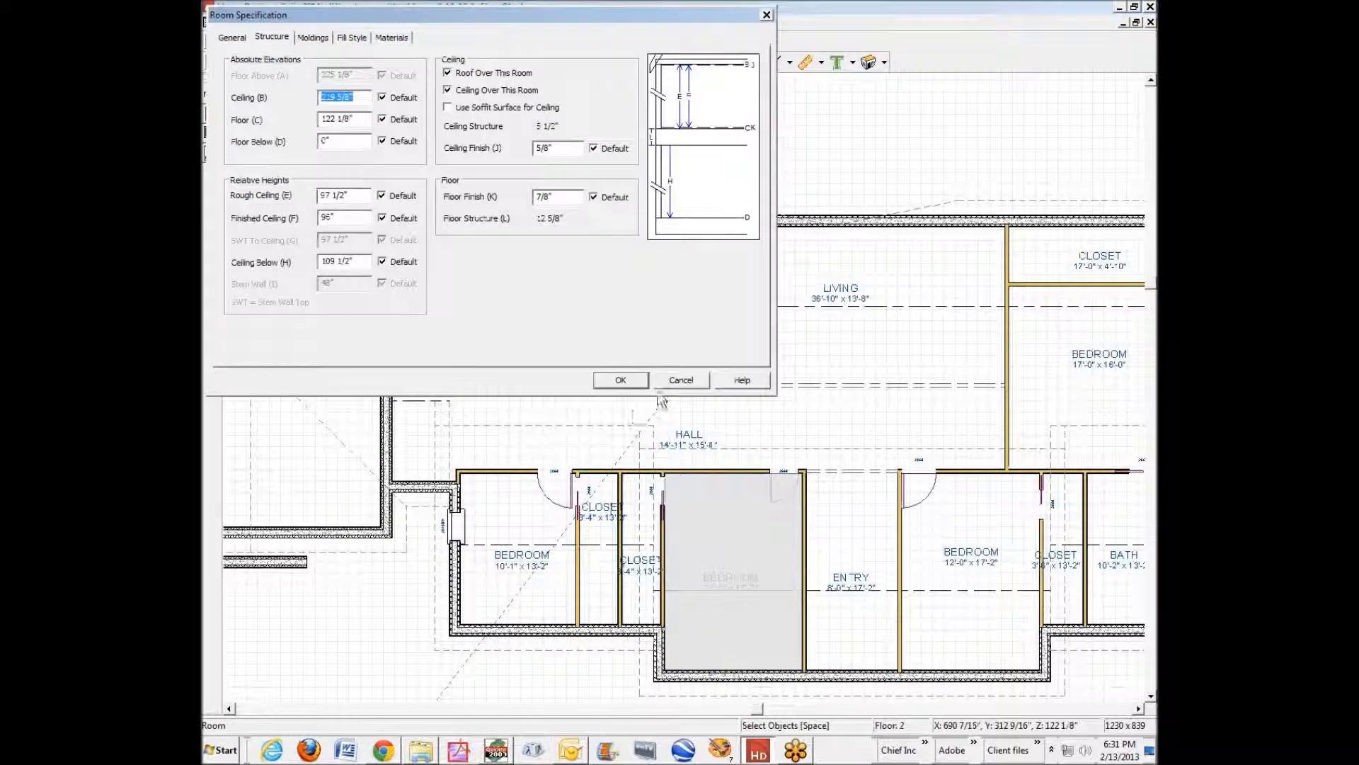
left_click(681, 379)
left_click(533, 397)
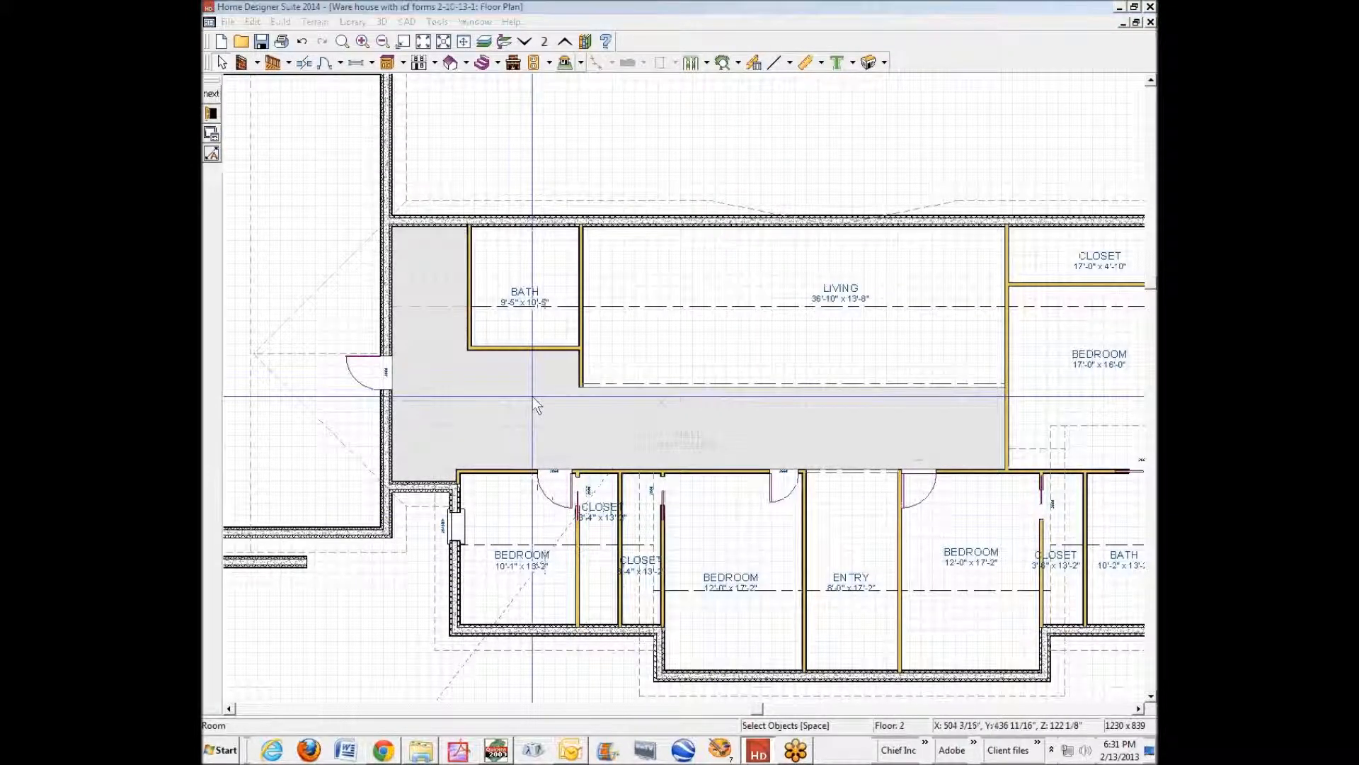
double_click(532, 396)
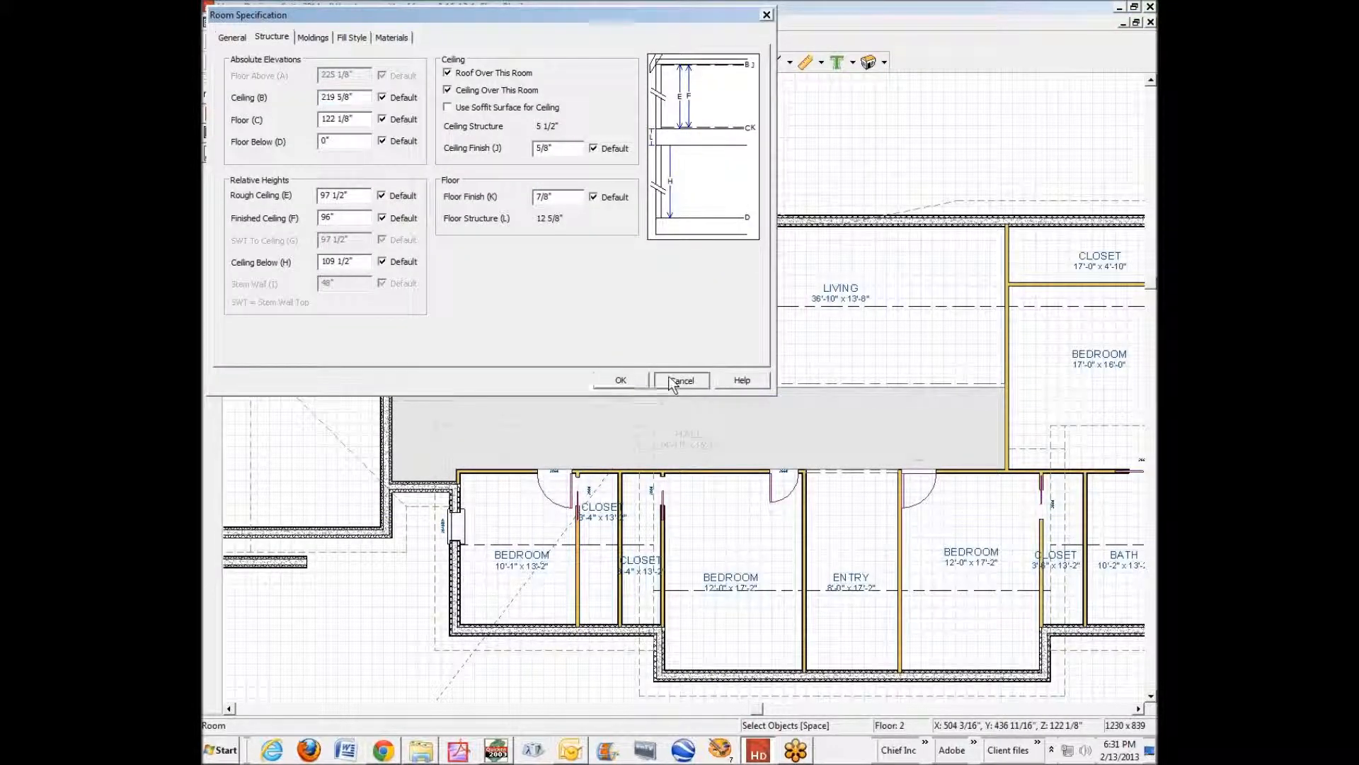
left_click(672, 381)
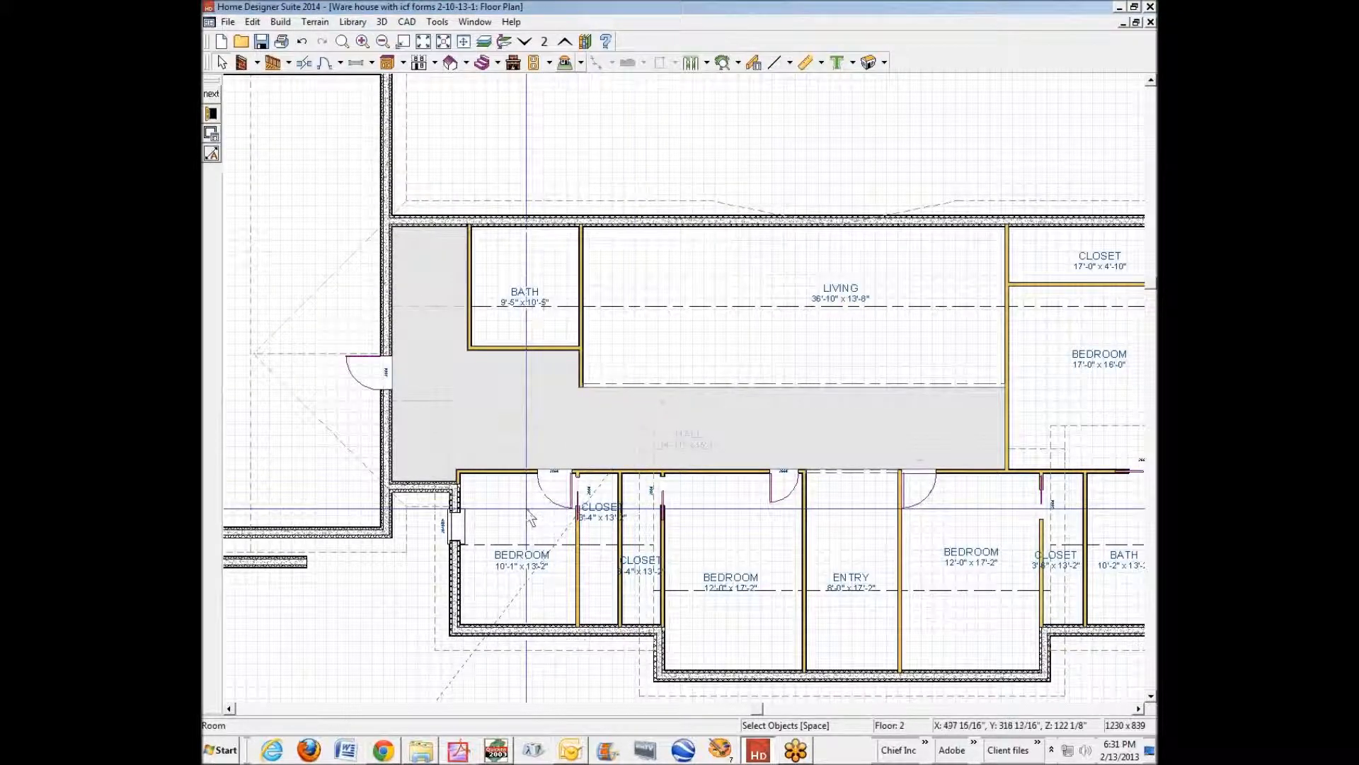
Step: Examine floor 2 of the original 2-10-13 plan and its Build Roof pitch and overhang settings
scroll(661, 568, "down", 2)
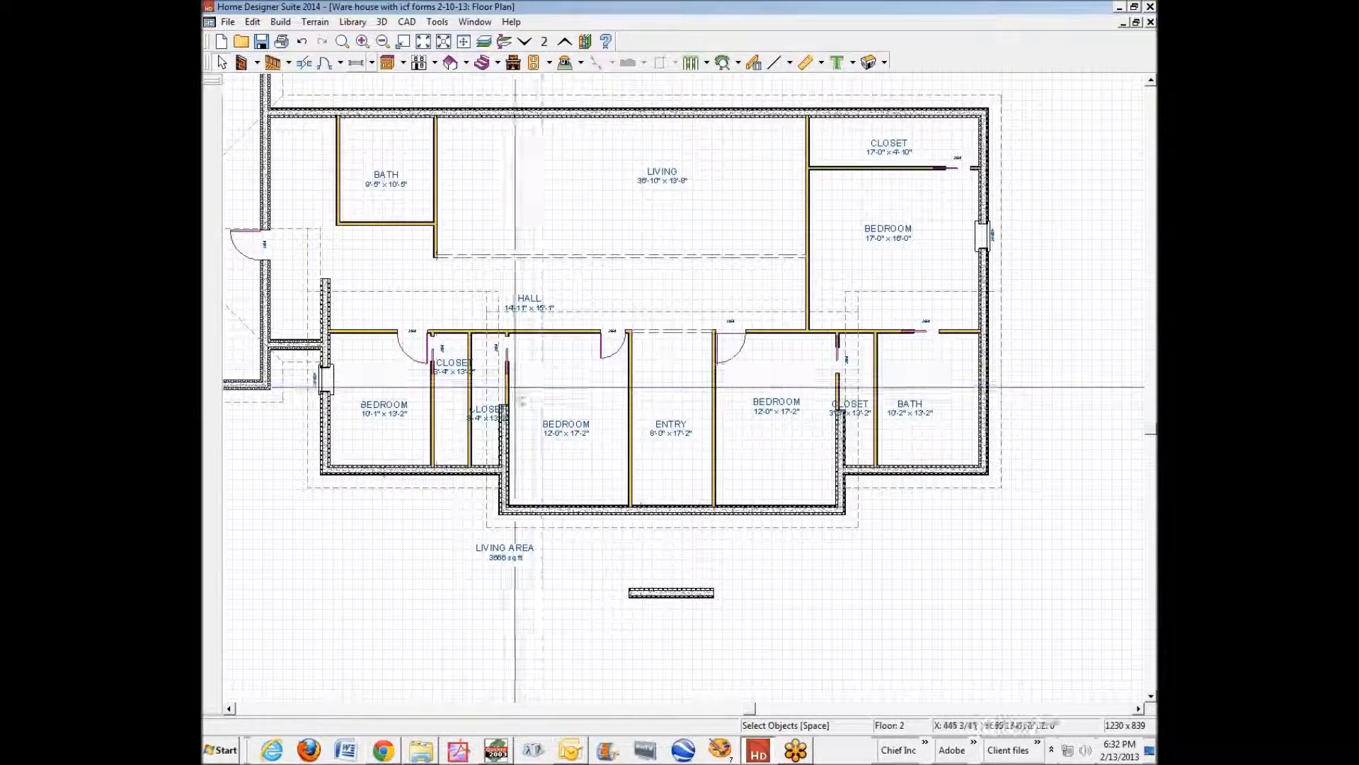
left_click(571, 368)
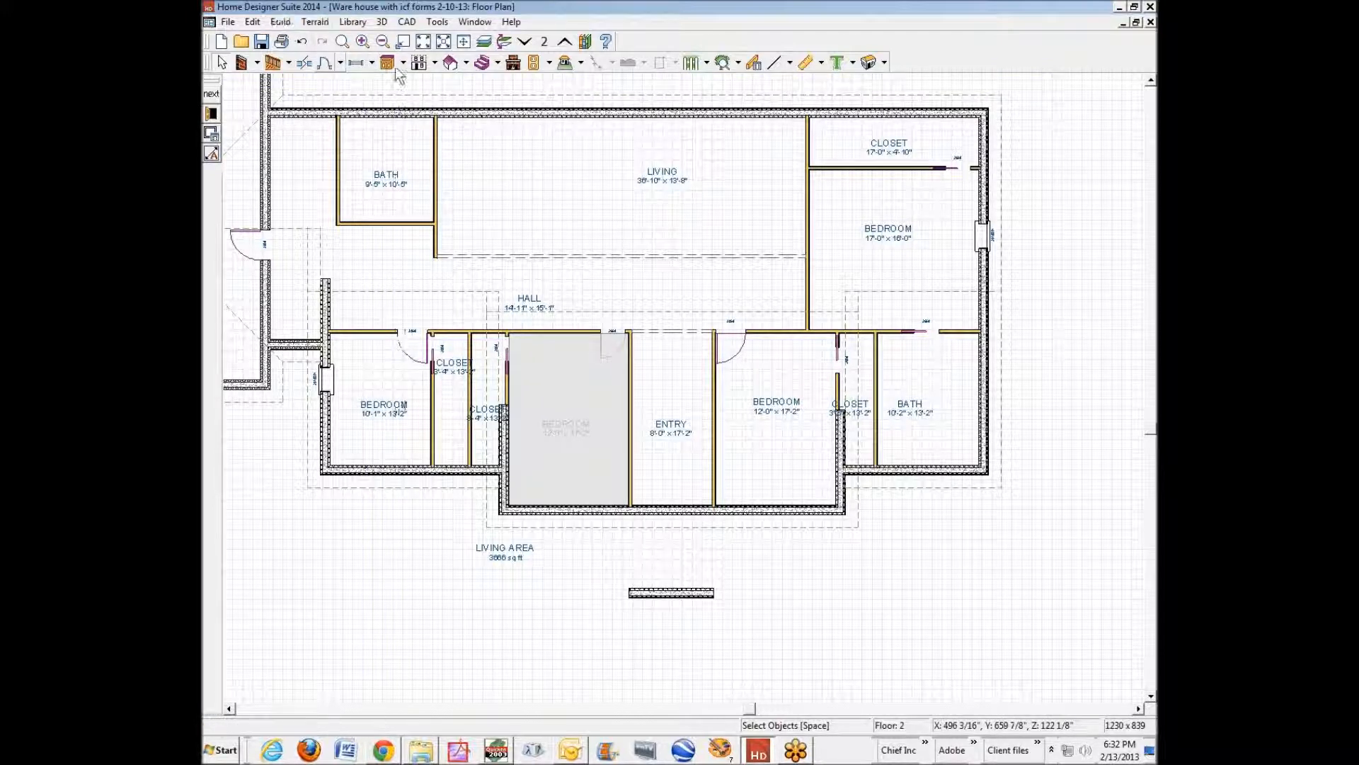
left_click(452, 64)
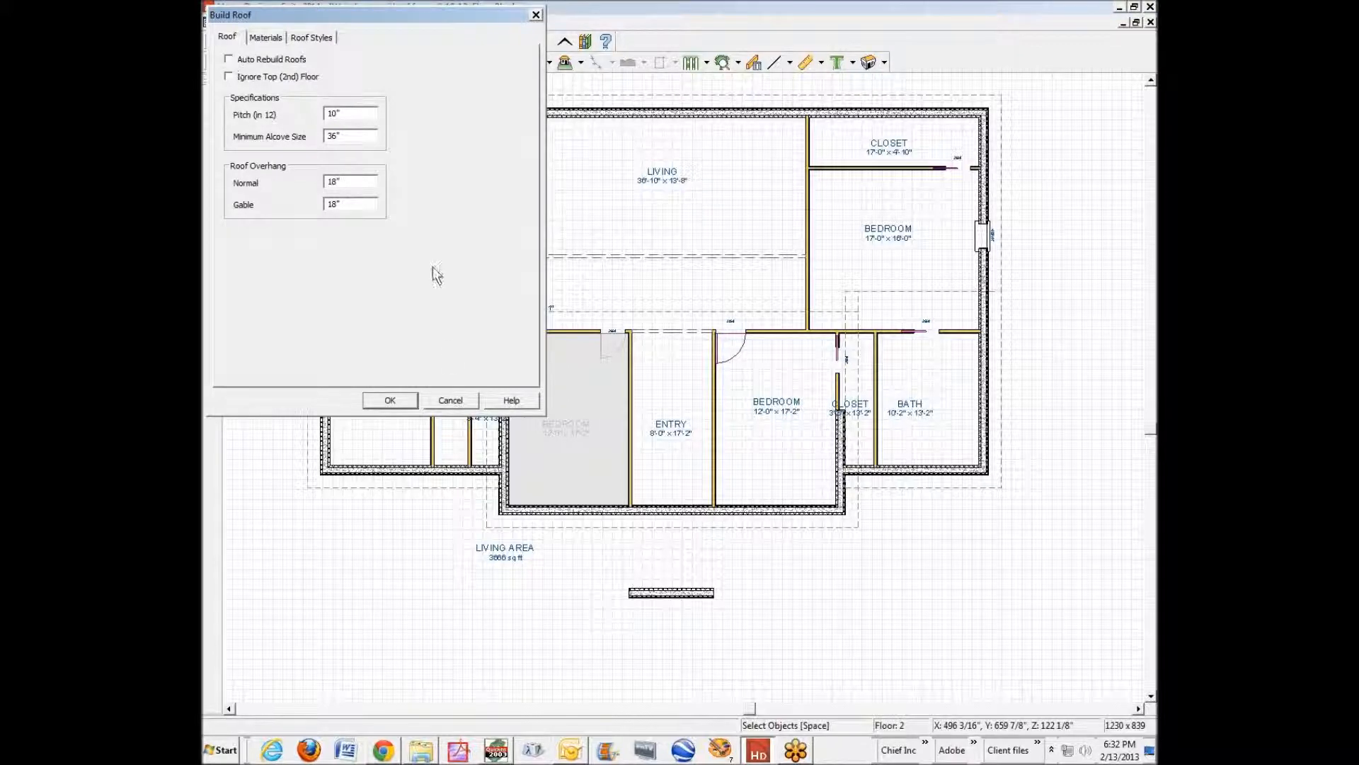
left_click(450, 401)
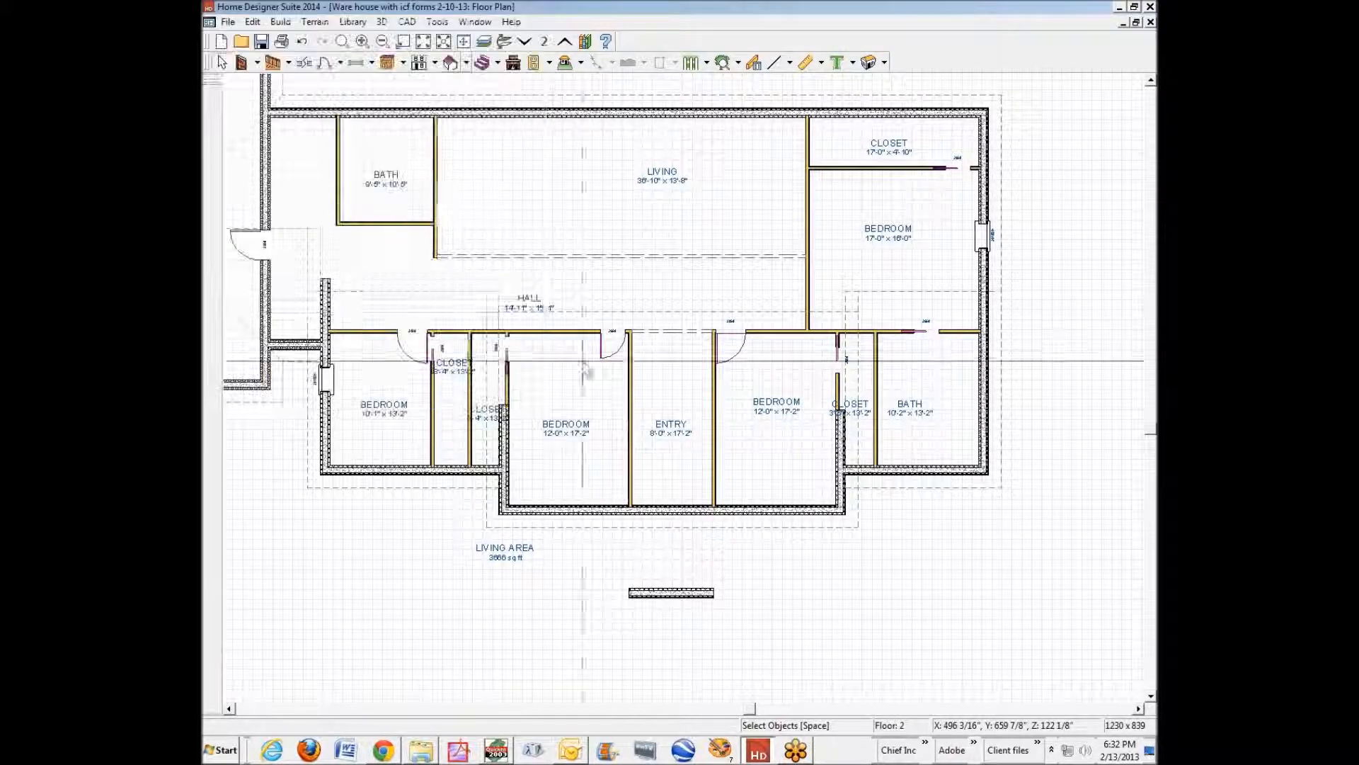
Step: Close the original plan, the 3D overview and the copied plan, and exit Home Designer Suite
left_click(1151, 23)
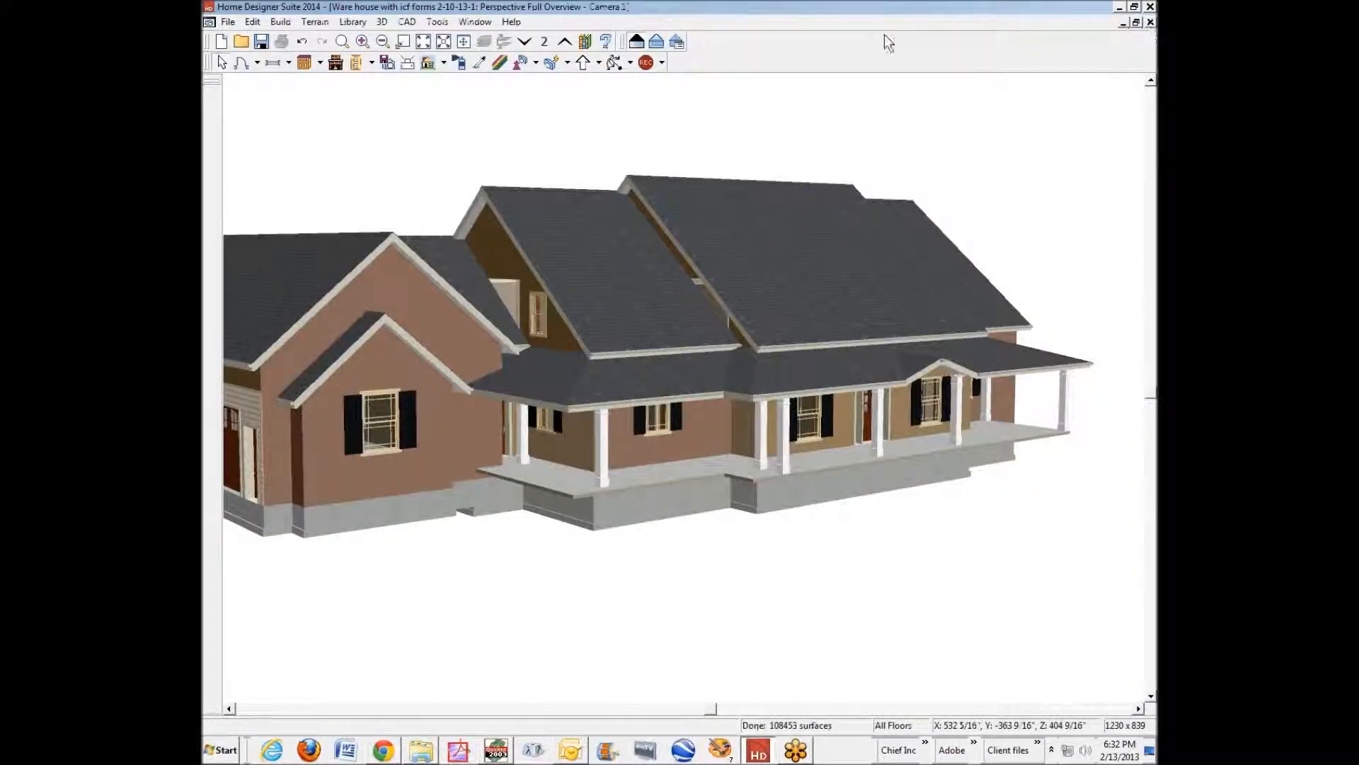
left_click(1150, 23)
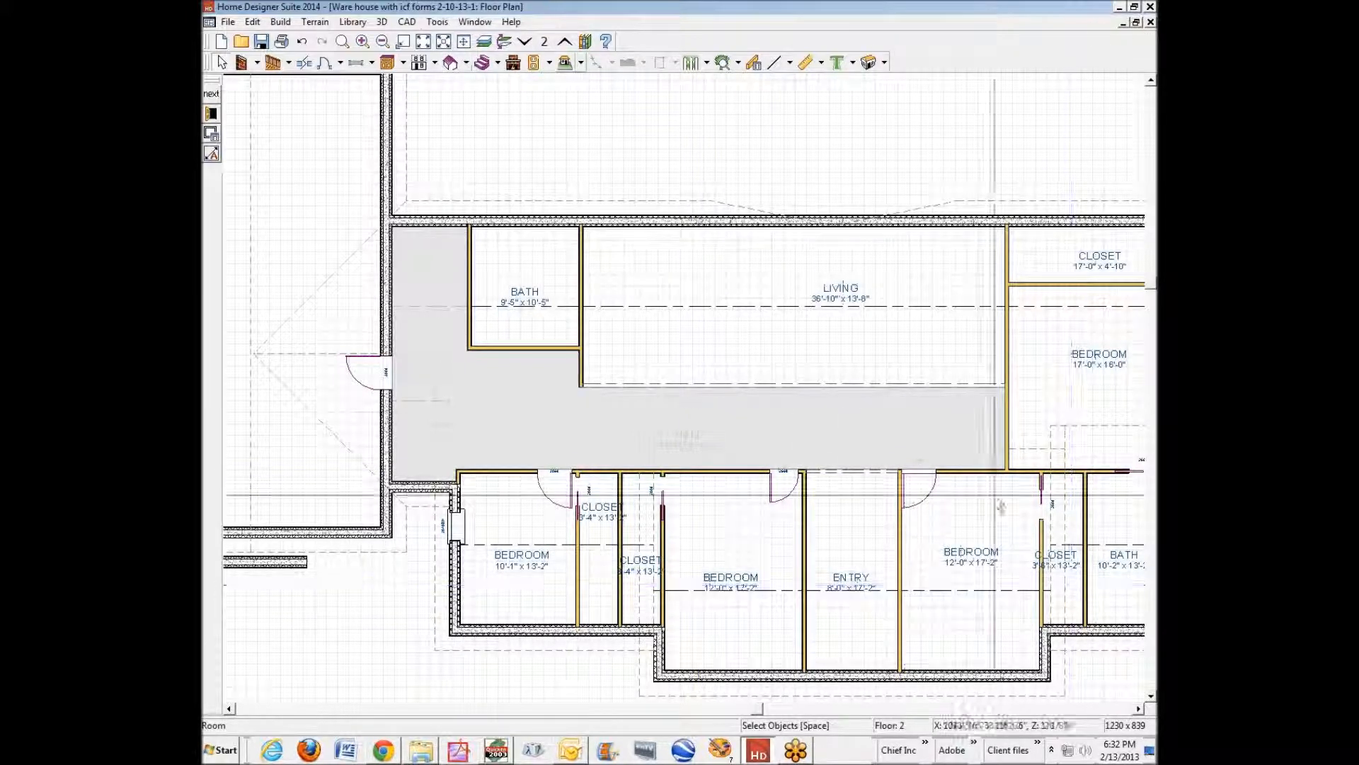
left_click(1150, 21)
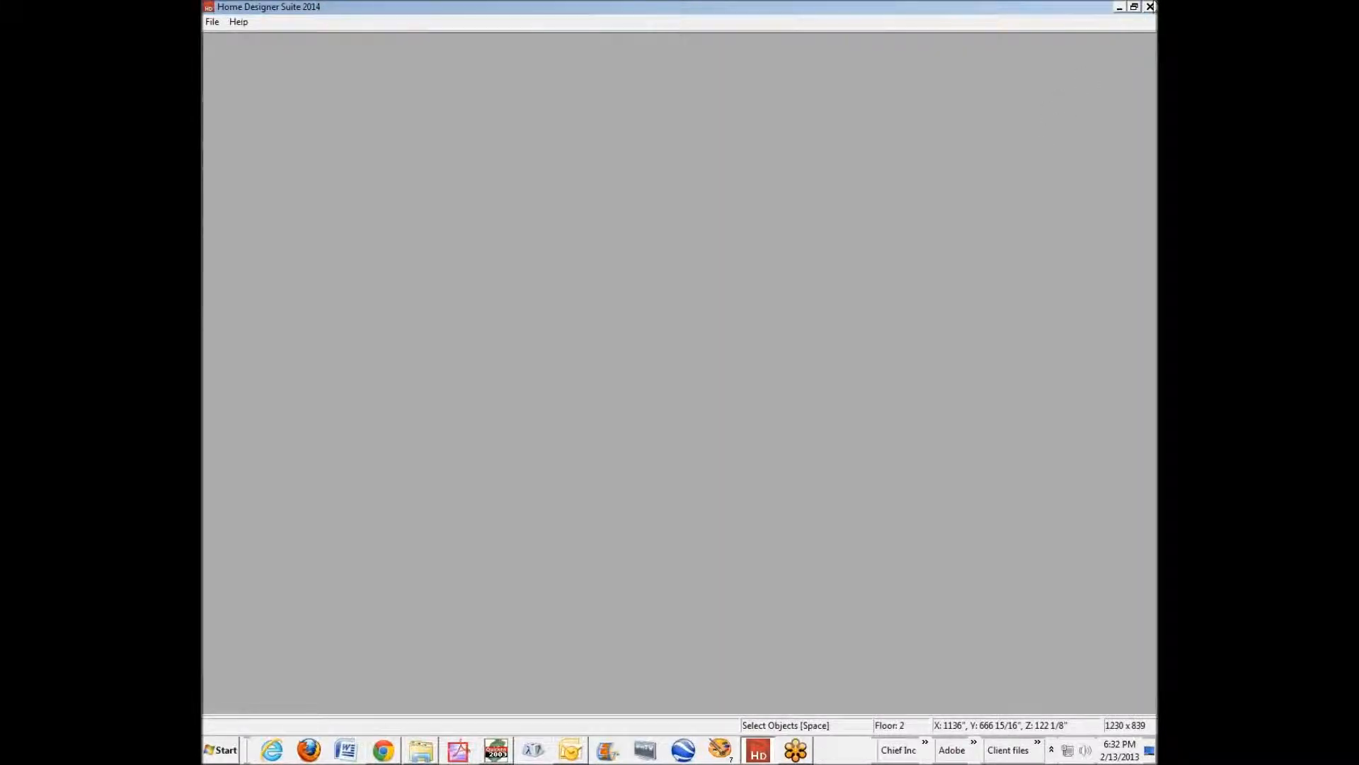
left_click(1151, 7)
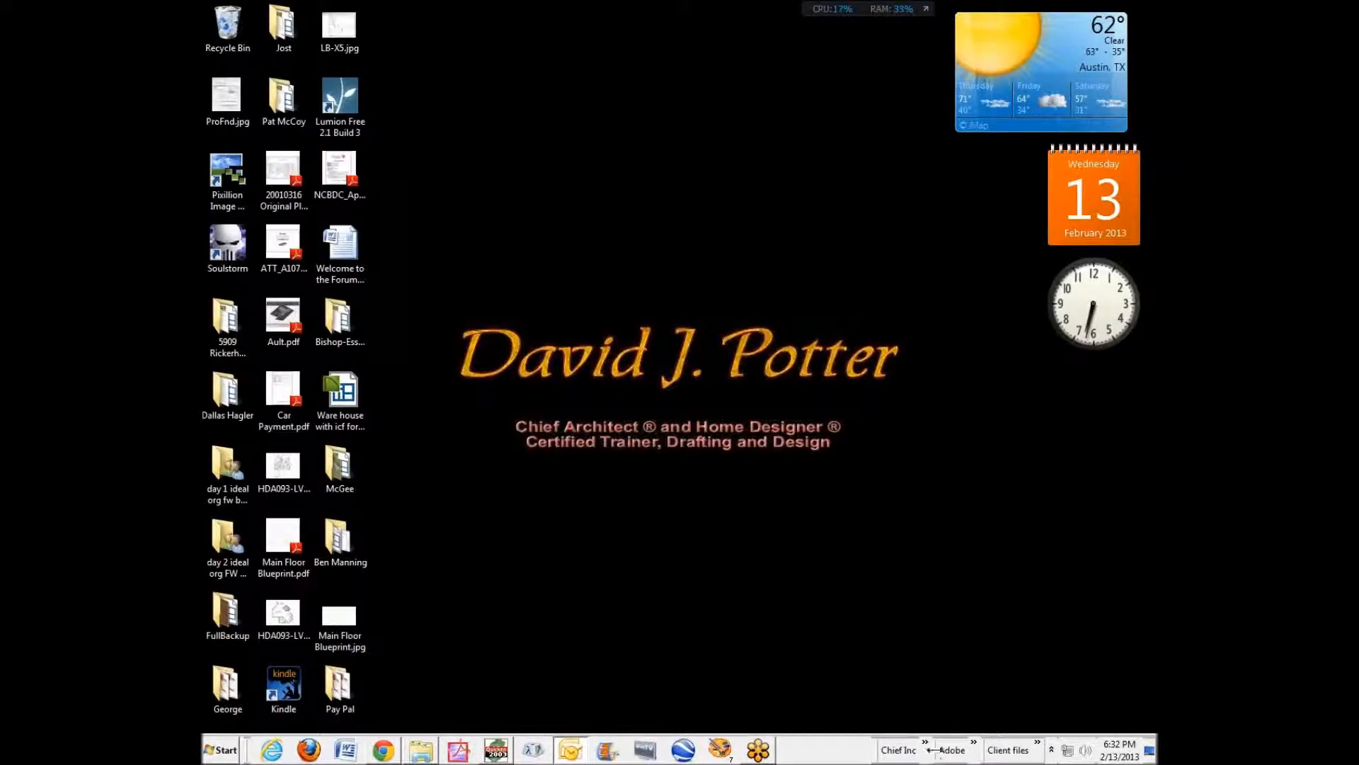
Step: Launch the 64-bit version of Chief Architect X5 and browse for a plan in the client's folder under Plans, Suite 2014
left_click(926, 751)
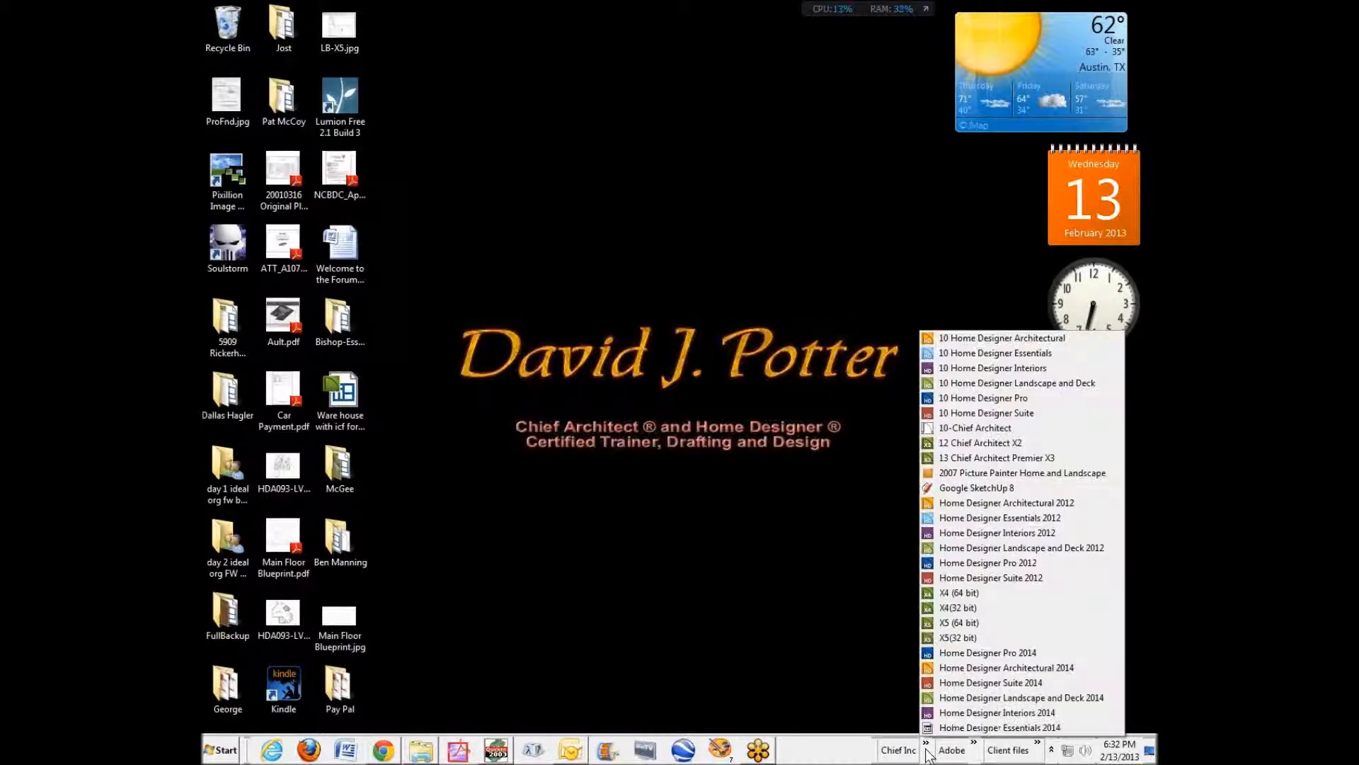
left_click(976, 624)
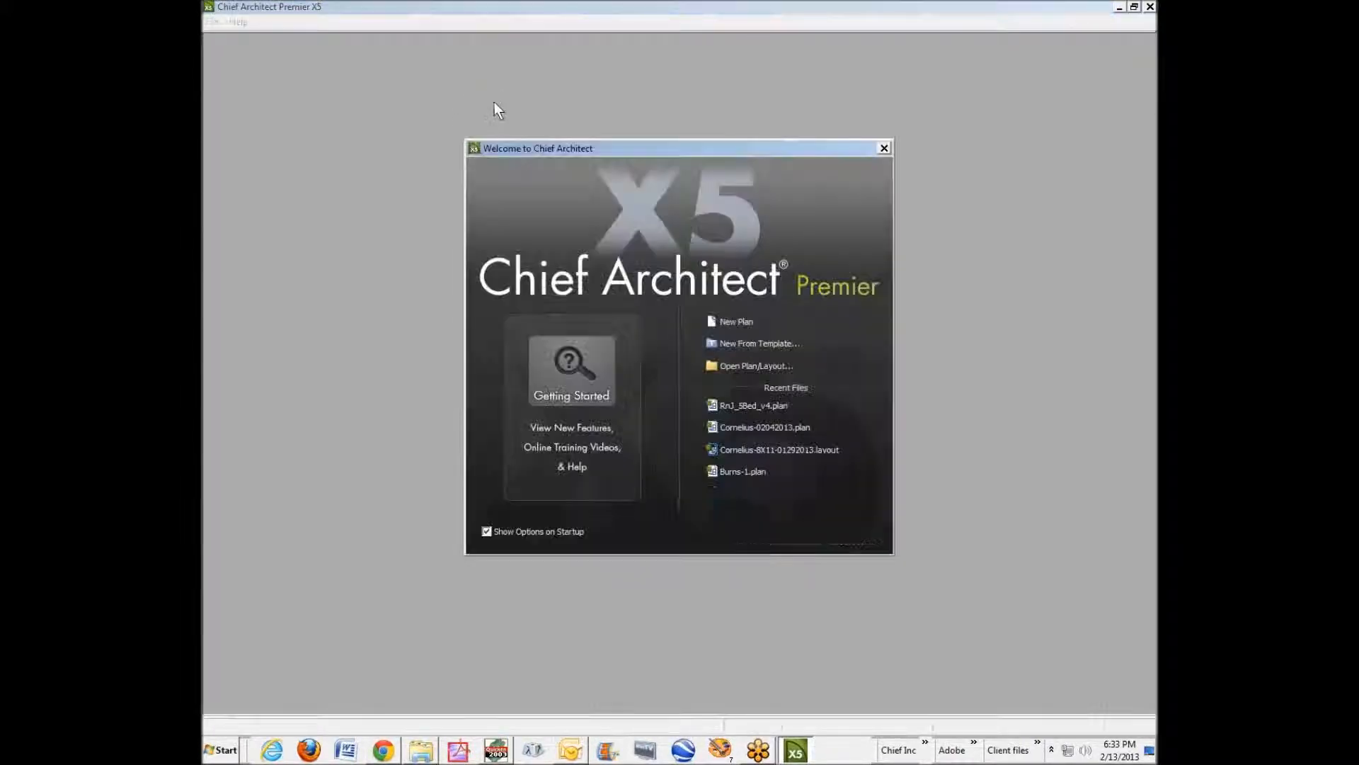
left_click(738, 365)
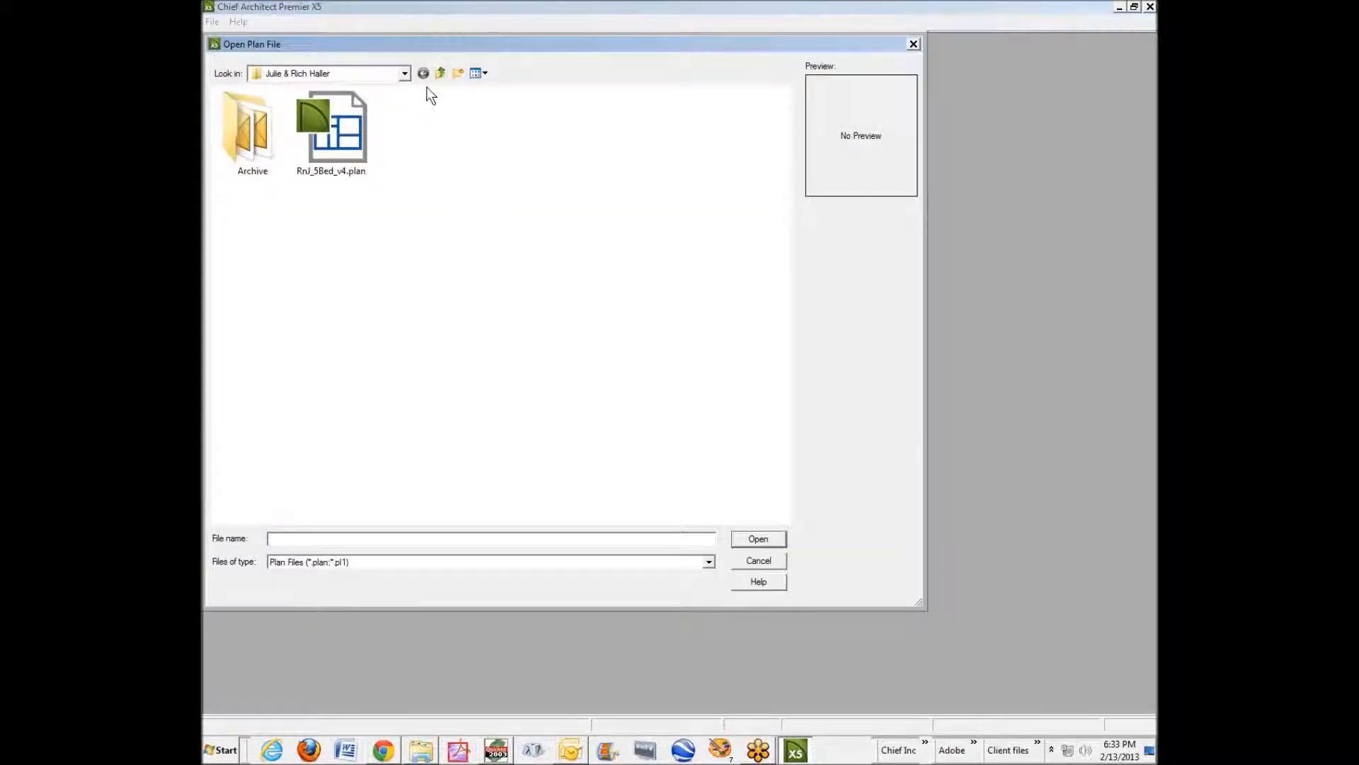
left_click(439, 73)
left_click(404, 74)
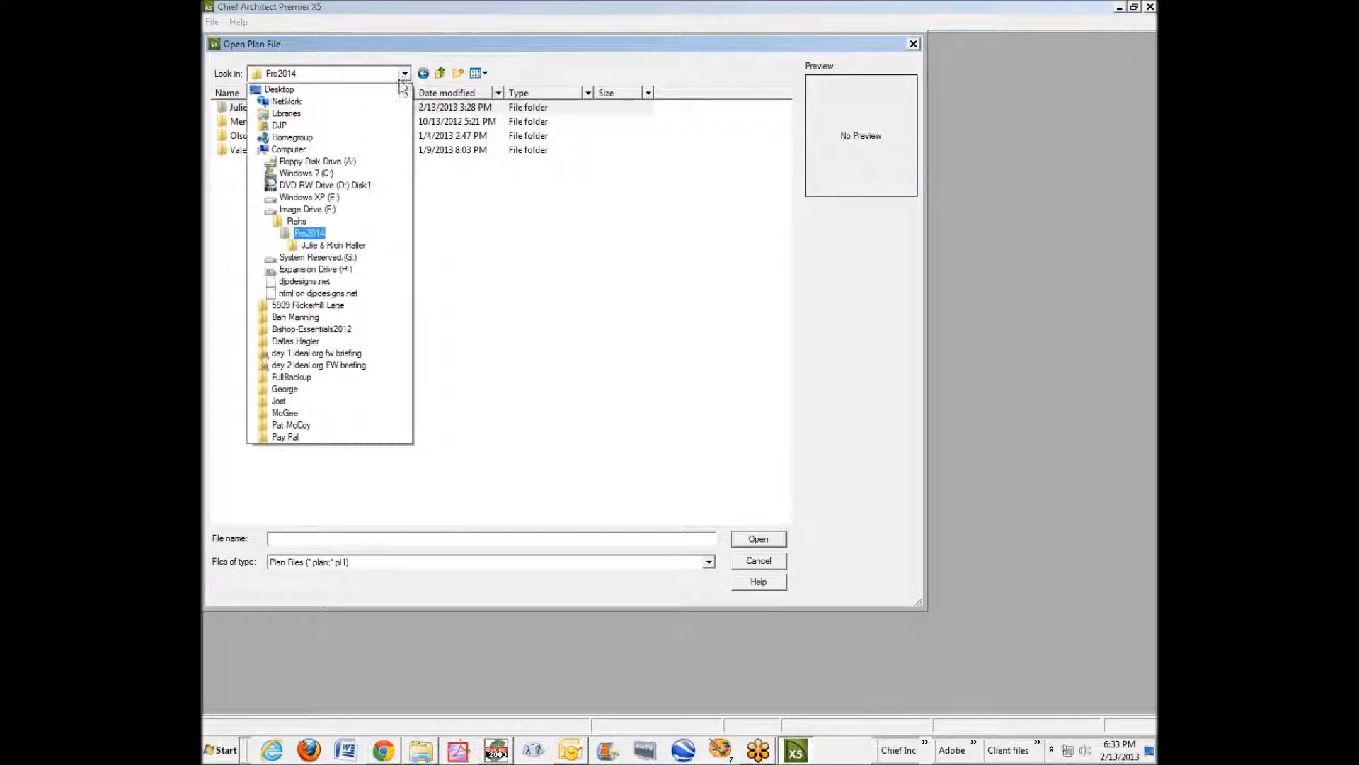
left_click(316, 224)
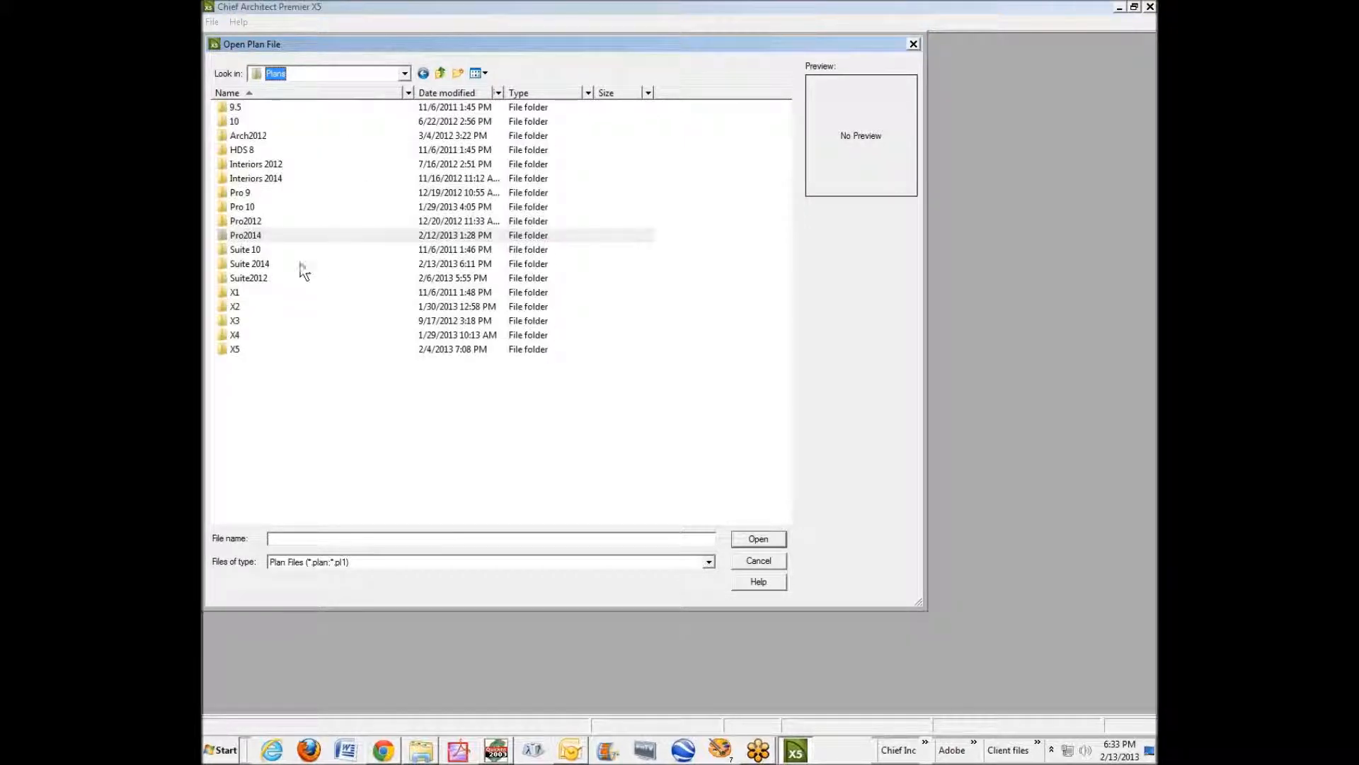
double_click(261, 266)
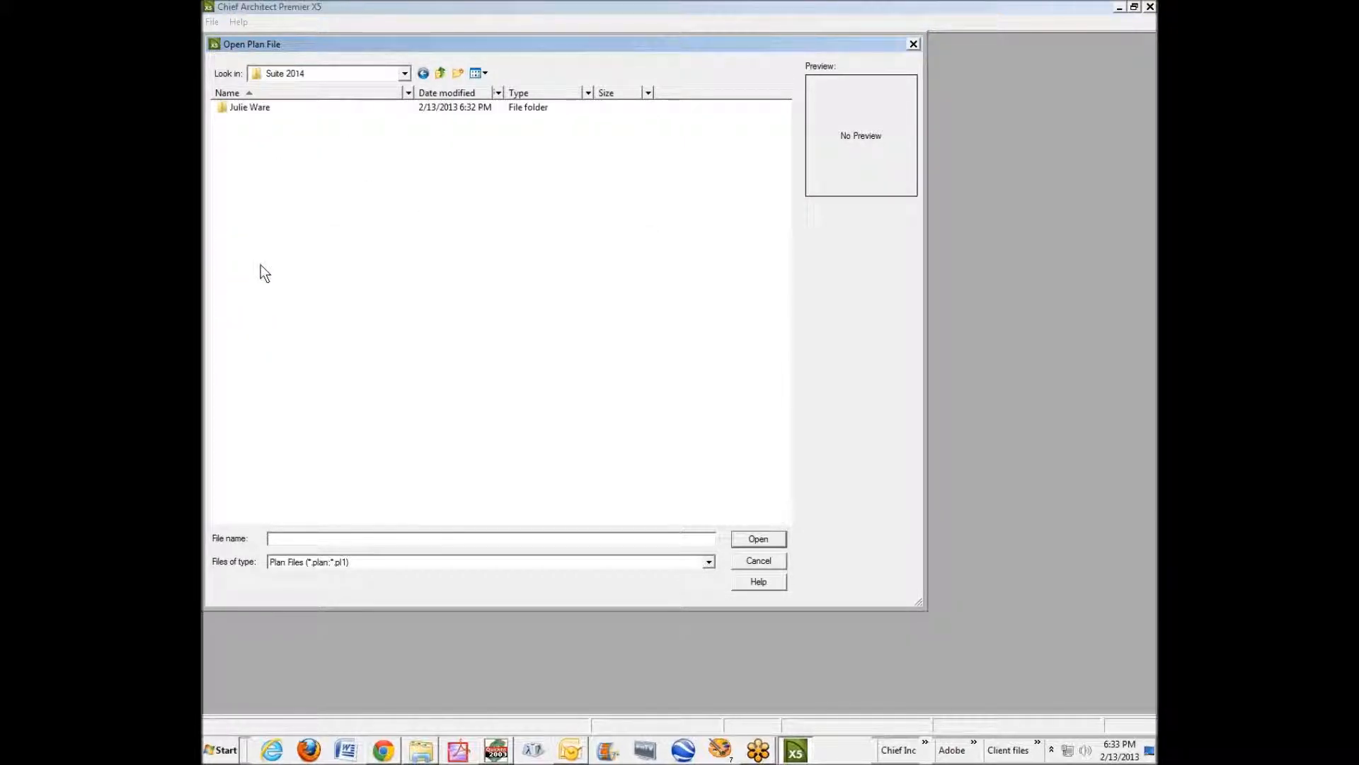
double_click(253, 111)
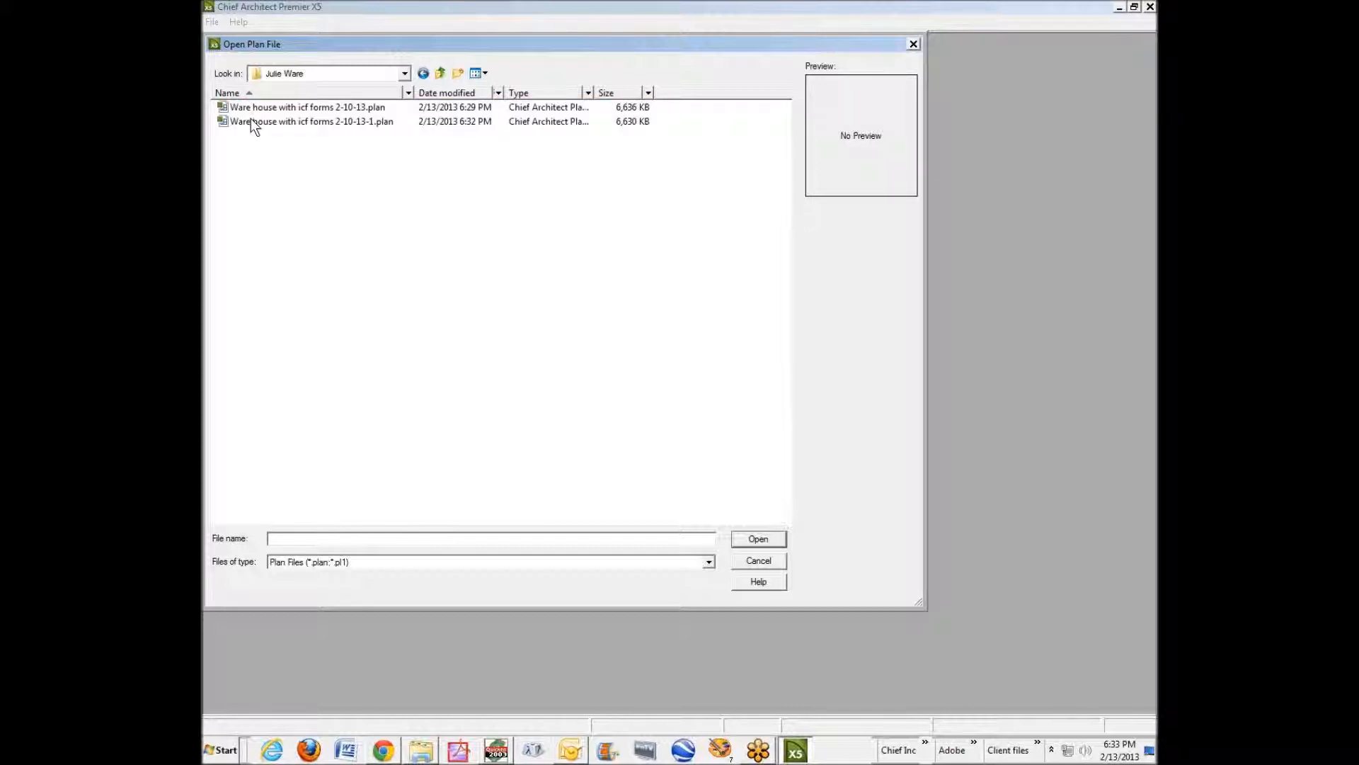
Step: Open the plan whose file name ends in 2-10-13-1 and dismiss the warnings
left_click(251, 121)
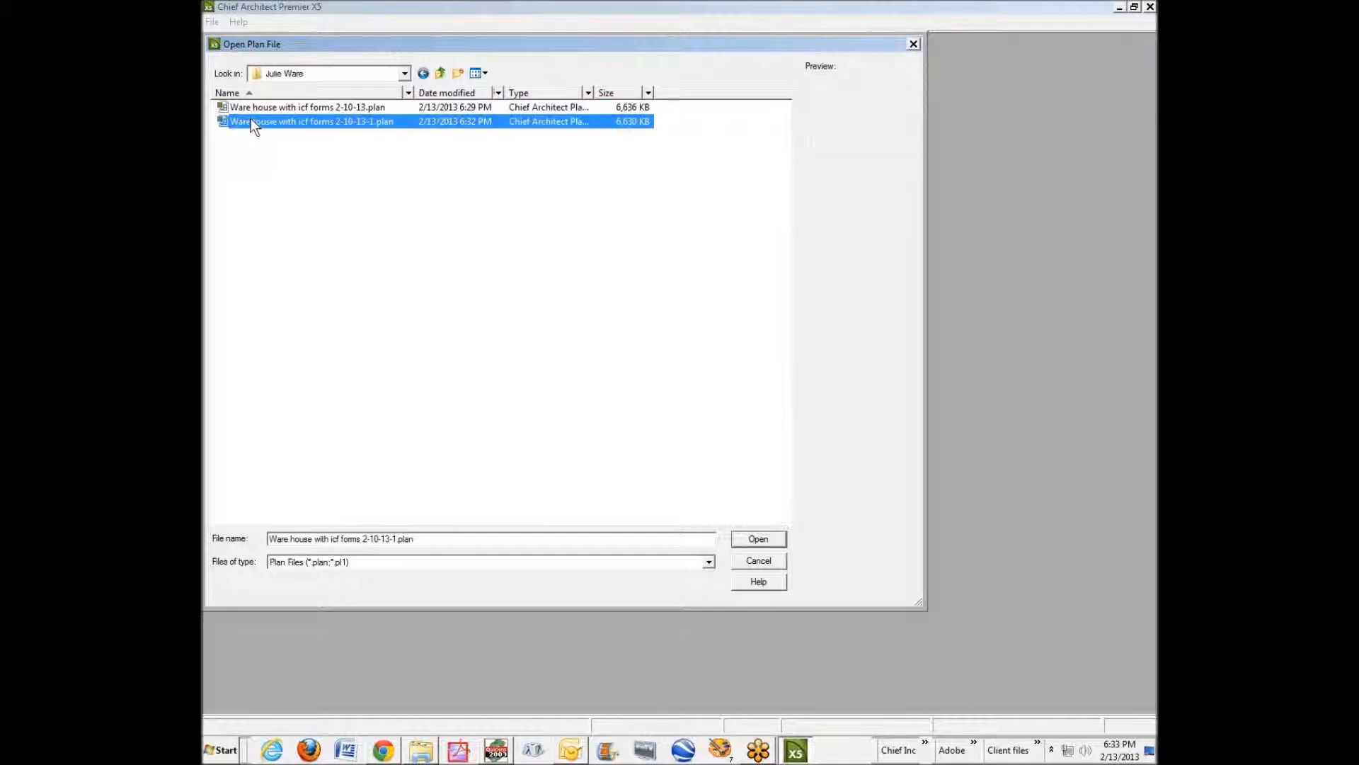
left_click(756, 538)
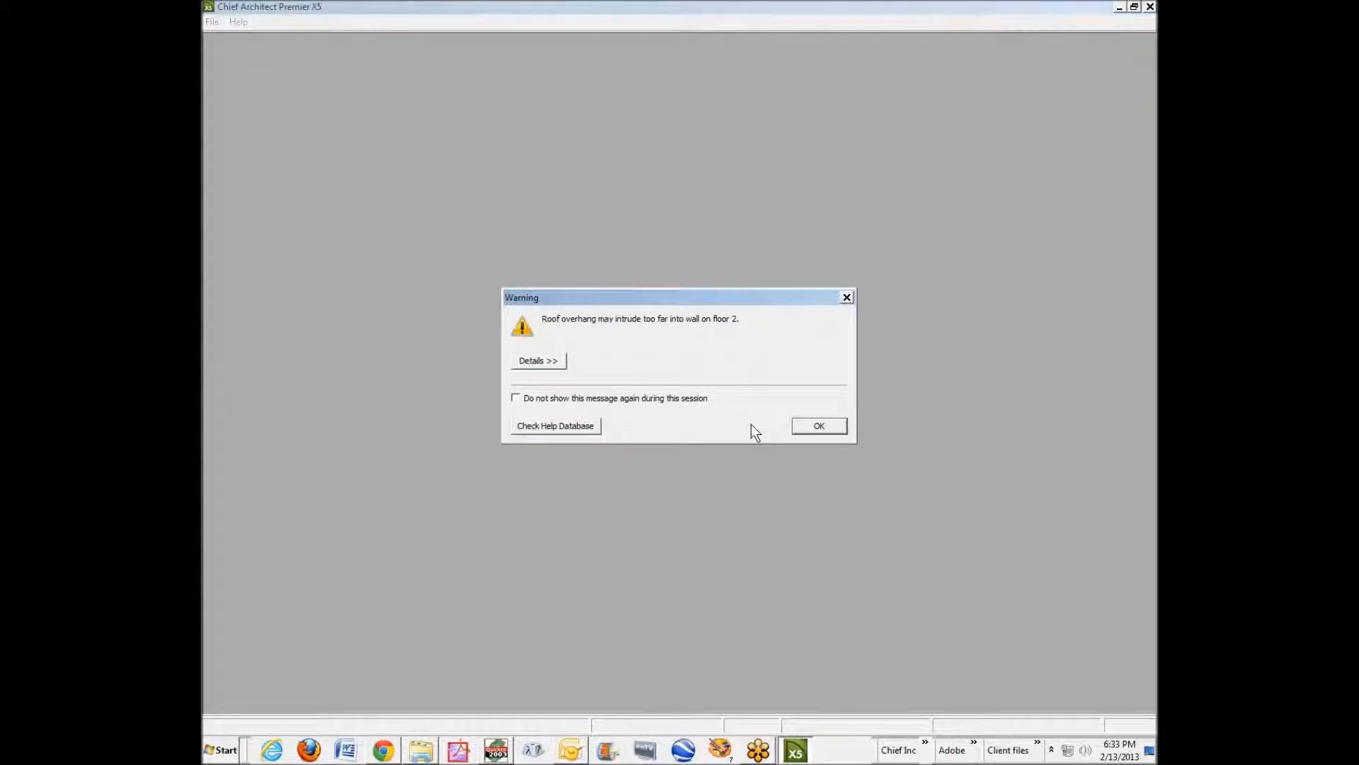
left_click(809, 430)
left_click(816, 427)
left_click(823, 428)
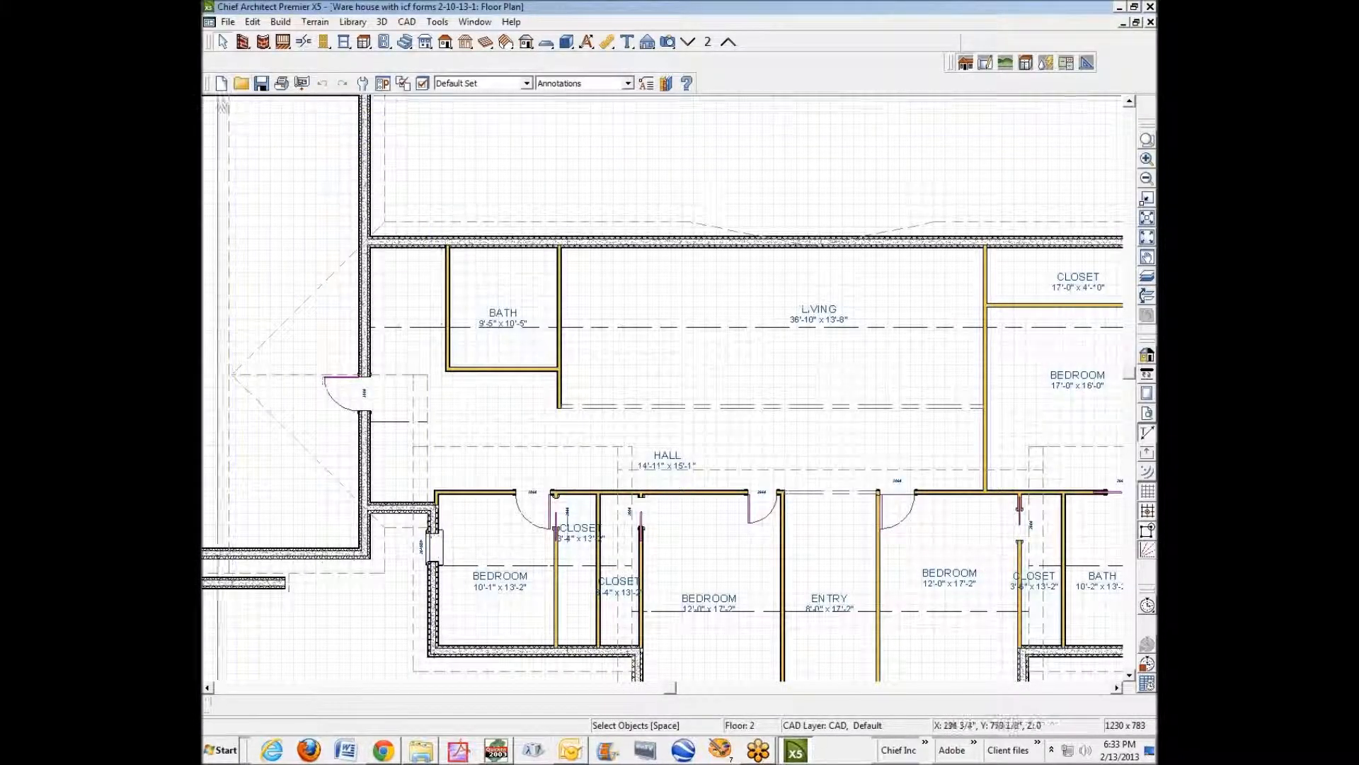
Step: Review the General Plan Defaults, including the option that allows editing in select Home Designer products
double_click(223, 44)
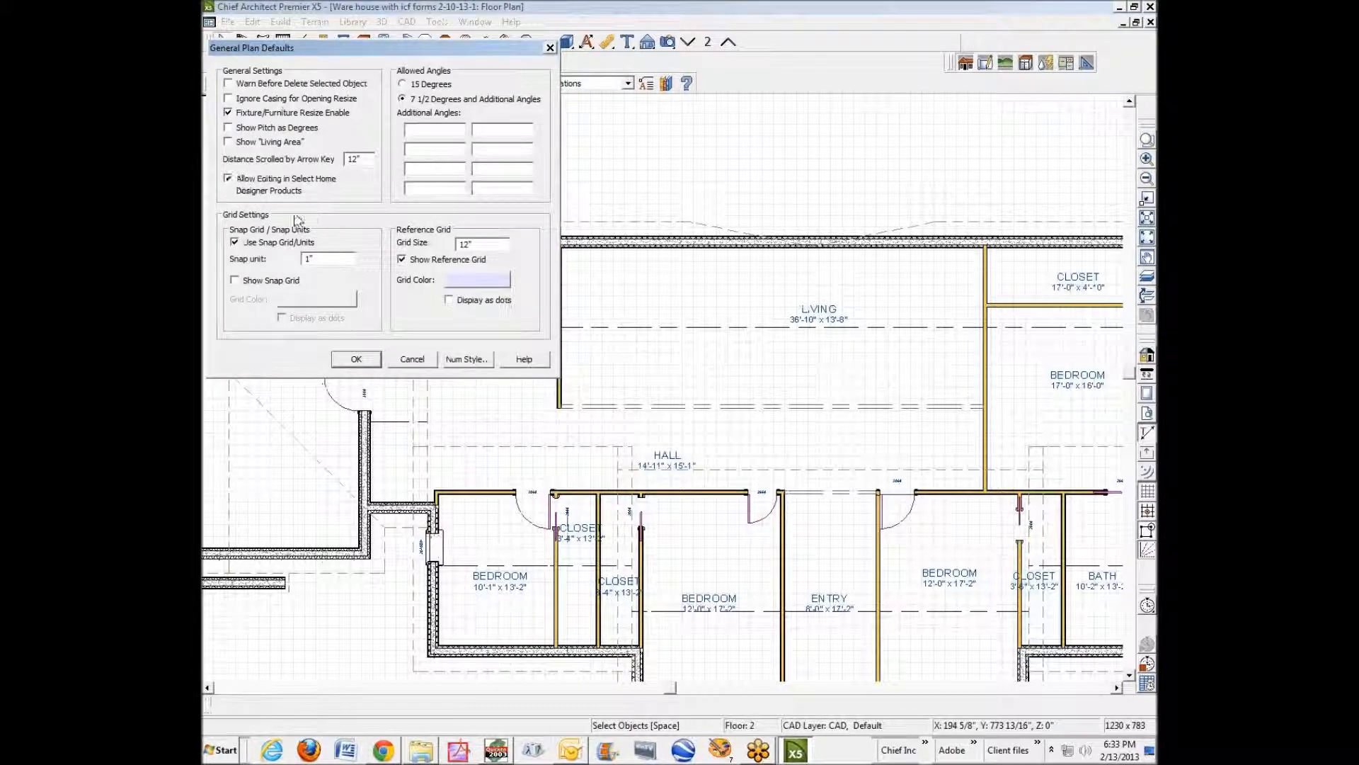
left_click(356, 359)
Step: Check the heights, pitch and overhang in the specification of the projecting front roof plane on floor 2
scroll(781, 425, "down", 2)
scroll(781, 428, "down", 1)
scroll(740, 579, "up", 3)
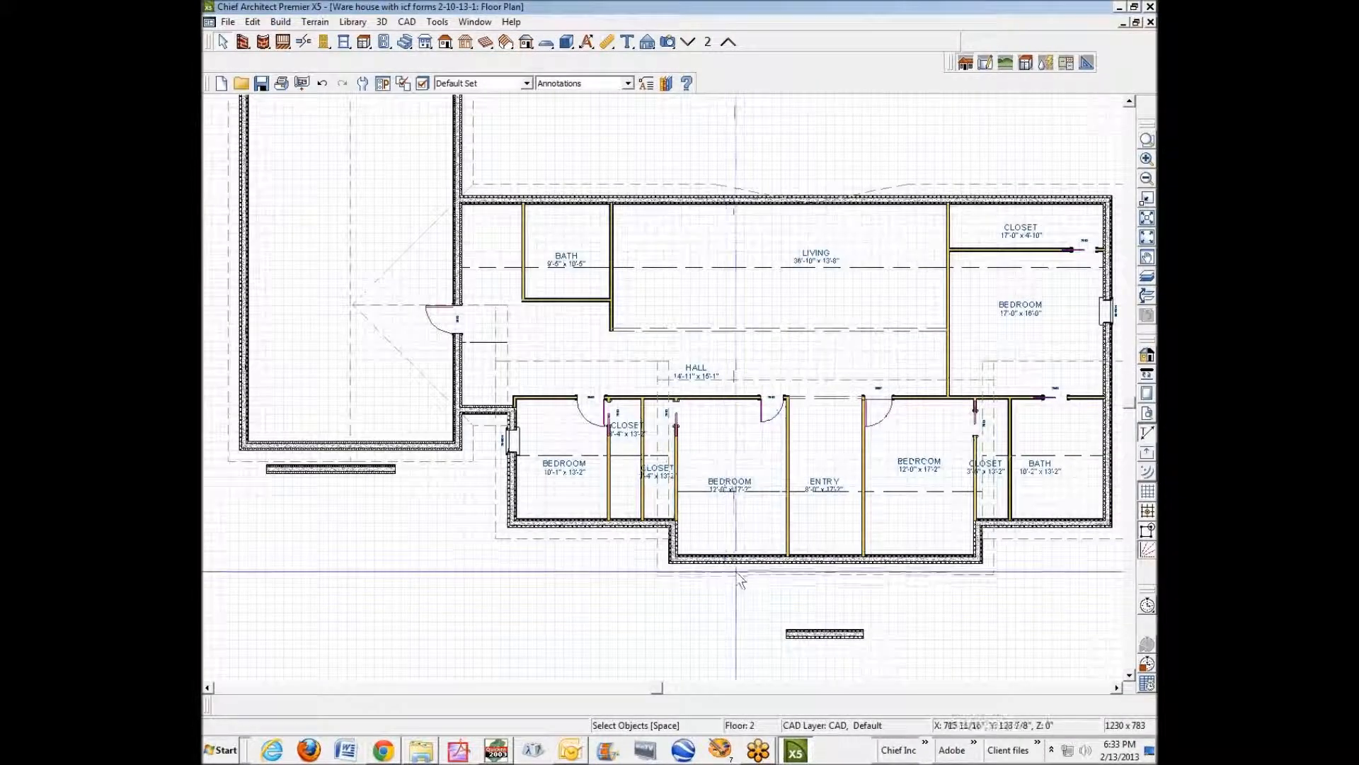
left_click(738, 574)
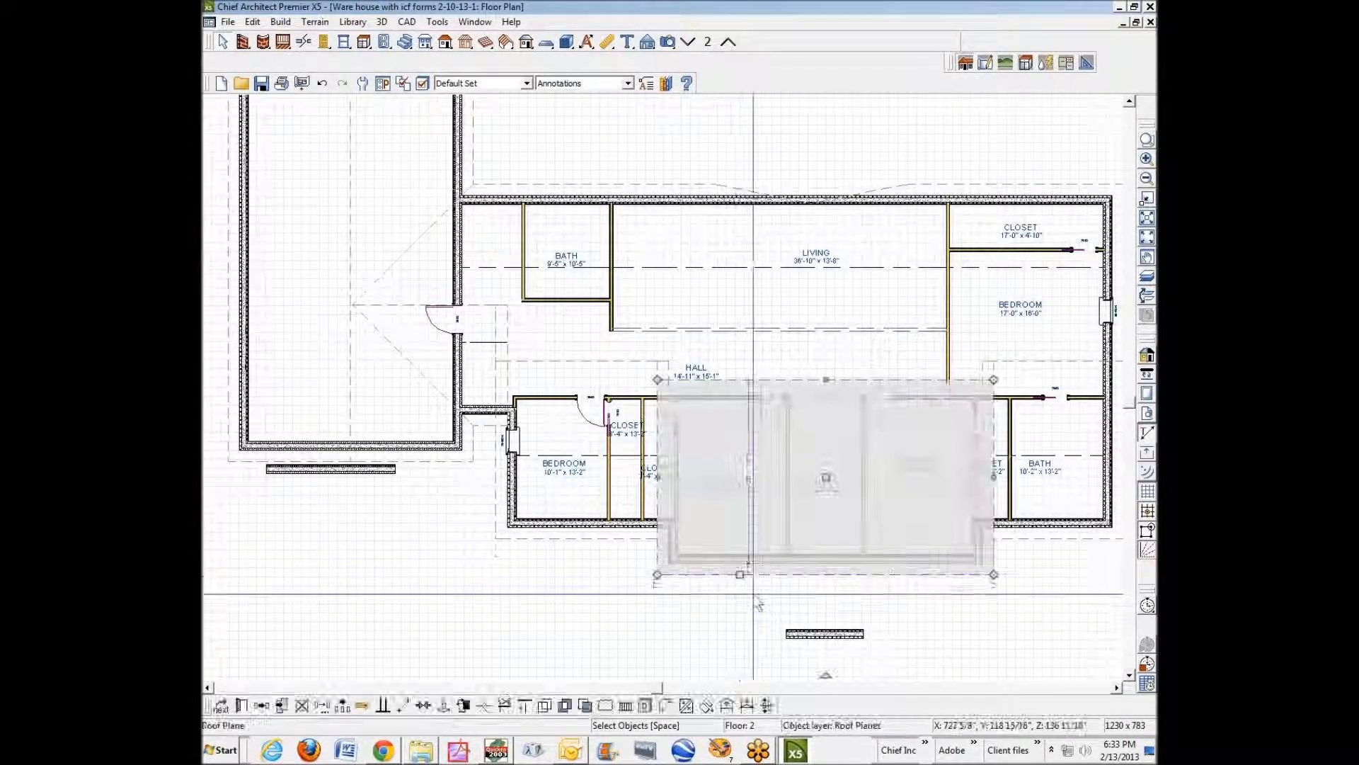
left_click(239, 706)
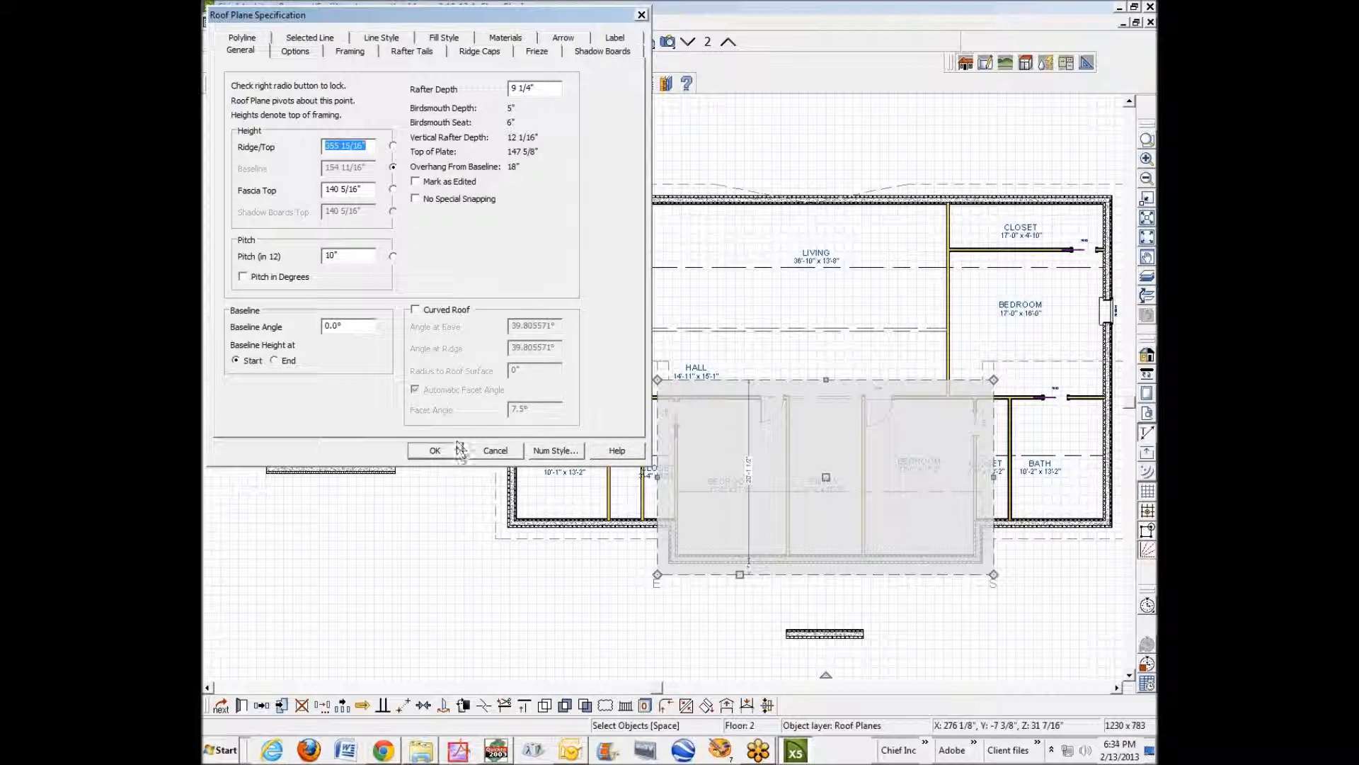
left_click(435, 451)
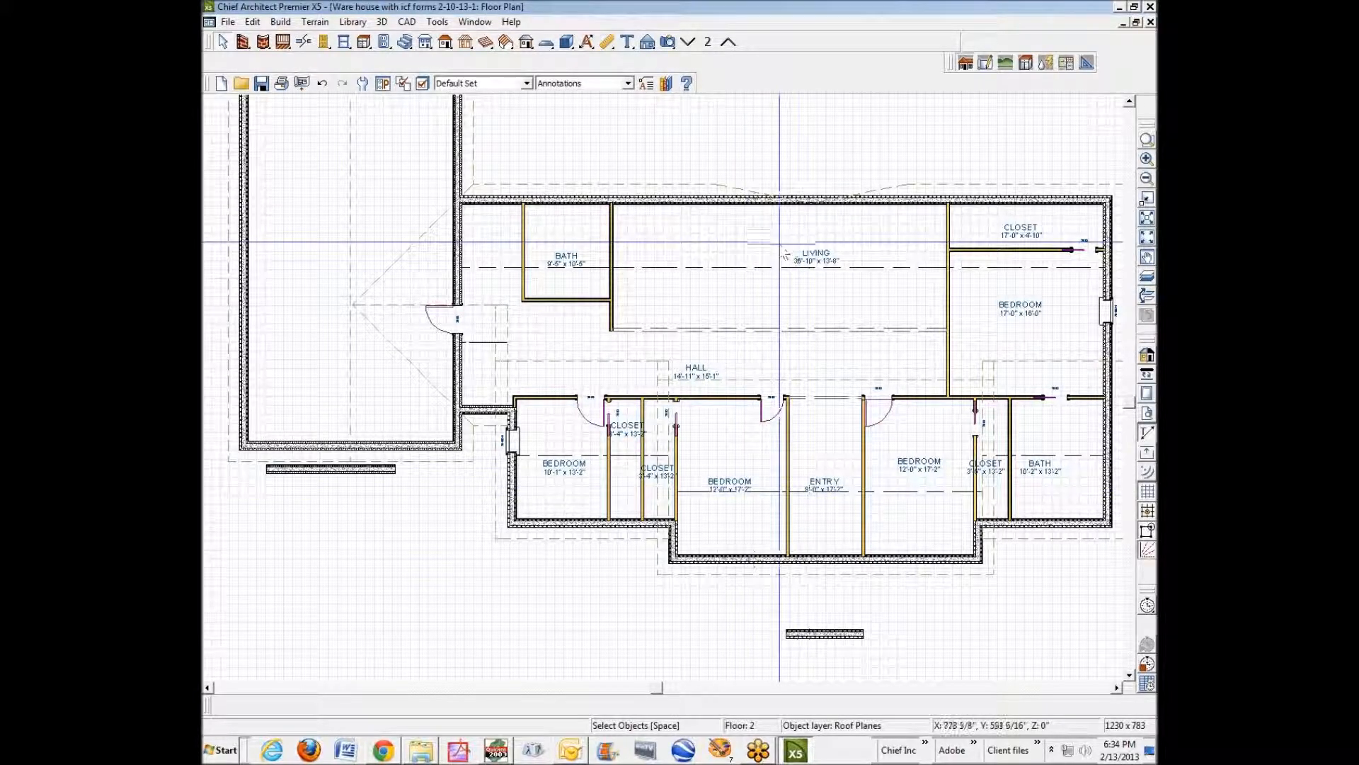
Step: Create a perspective full overview of the house and frame it closely on the front porch roof
left_click(666, 42)
left_click(783, 123)
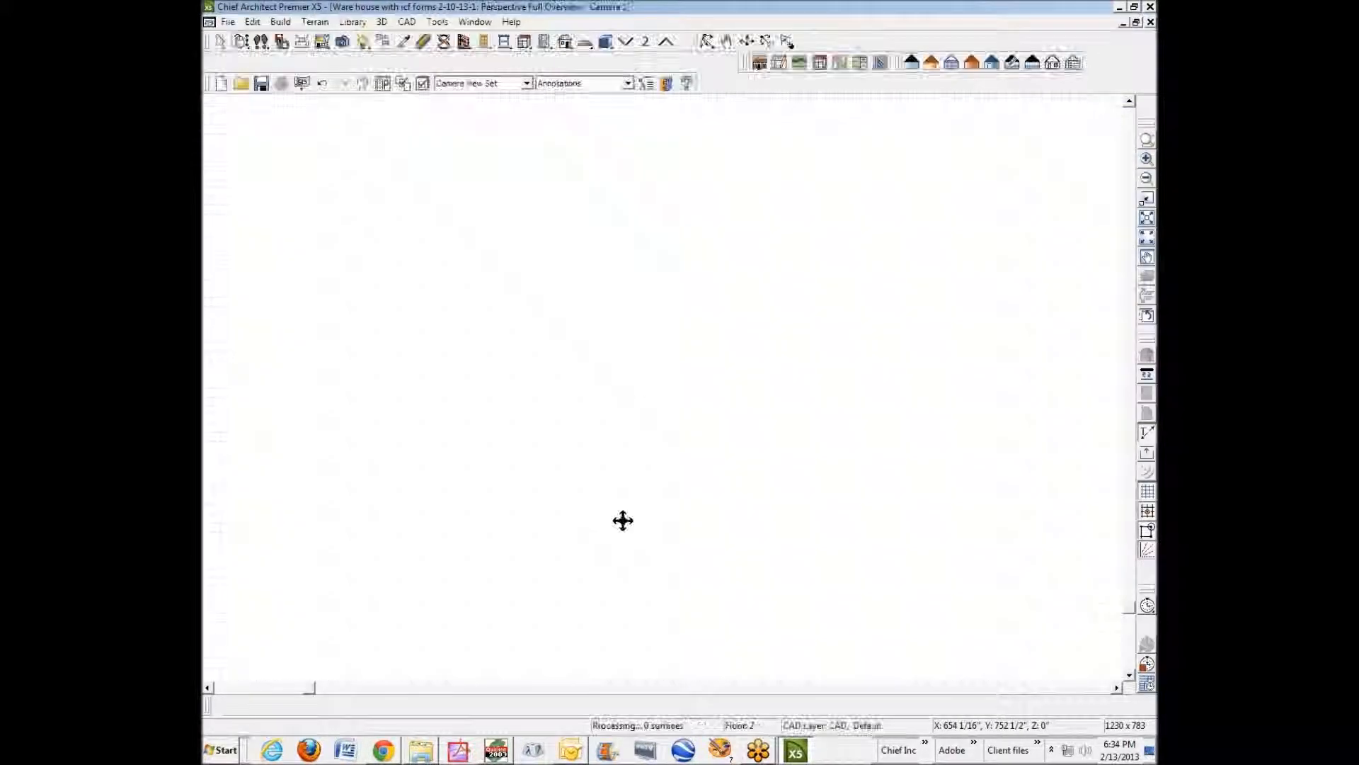
left_click_drag(586, 391, 801, 328)
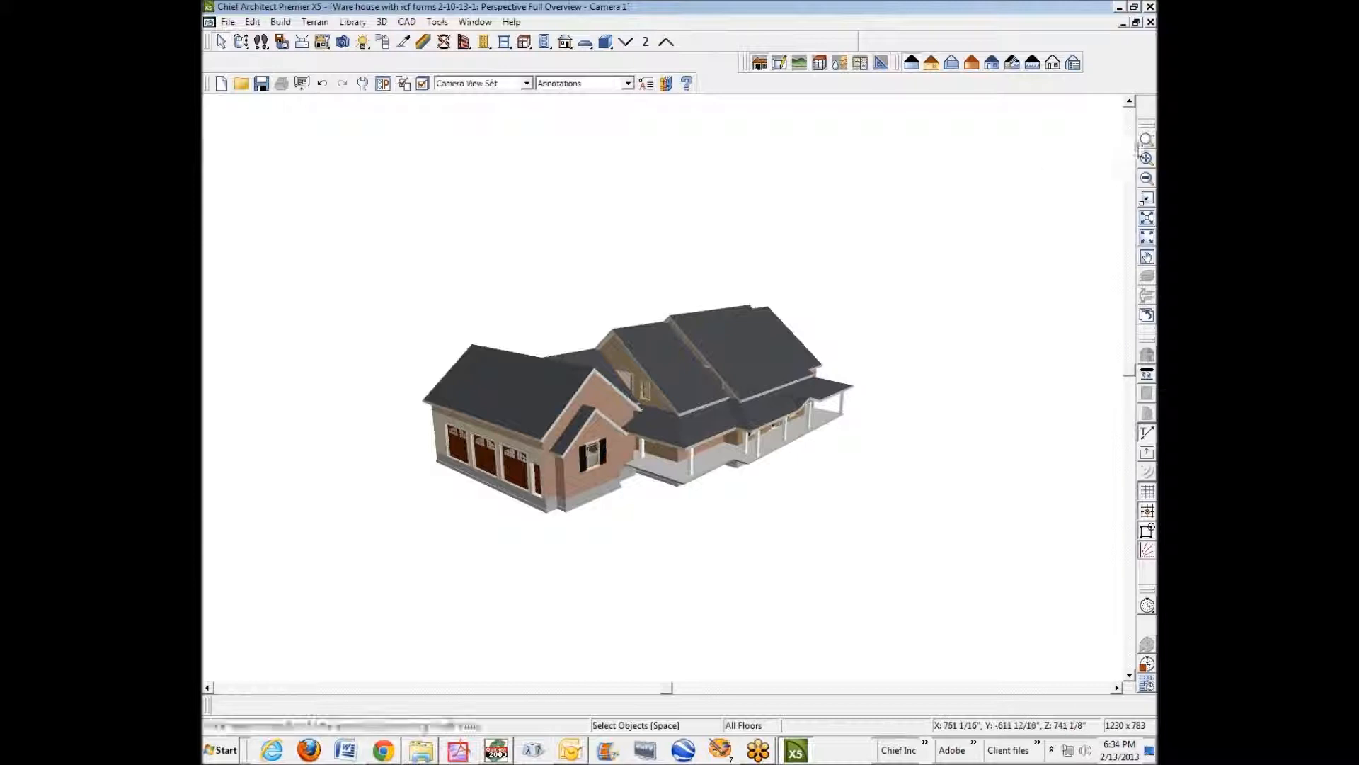
left_click_drag(775, 380, 745, 365)
left_click(1146, 140)
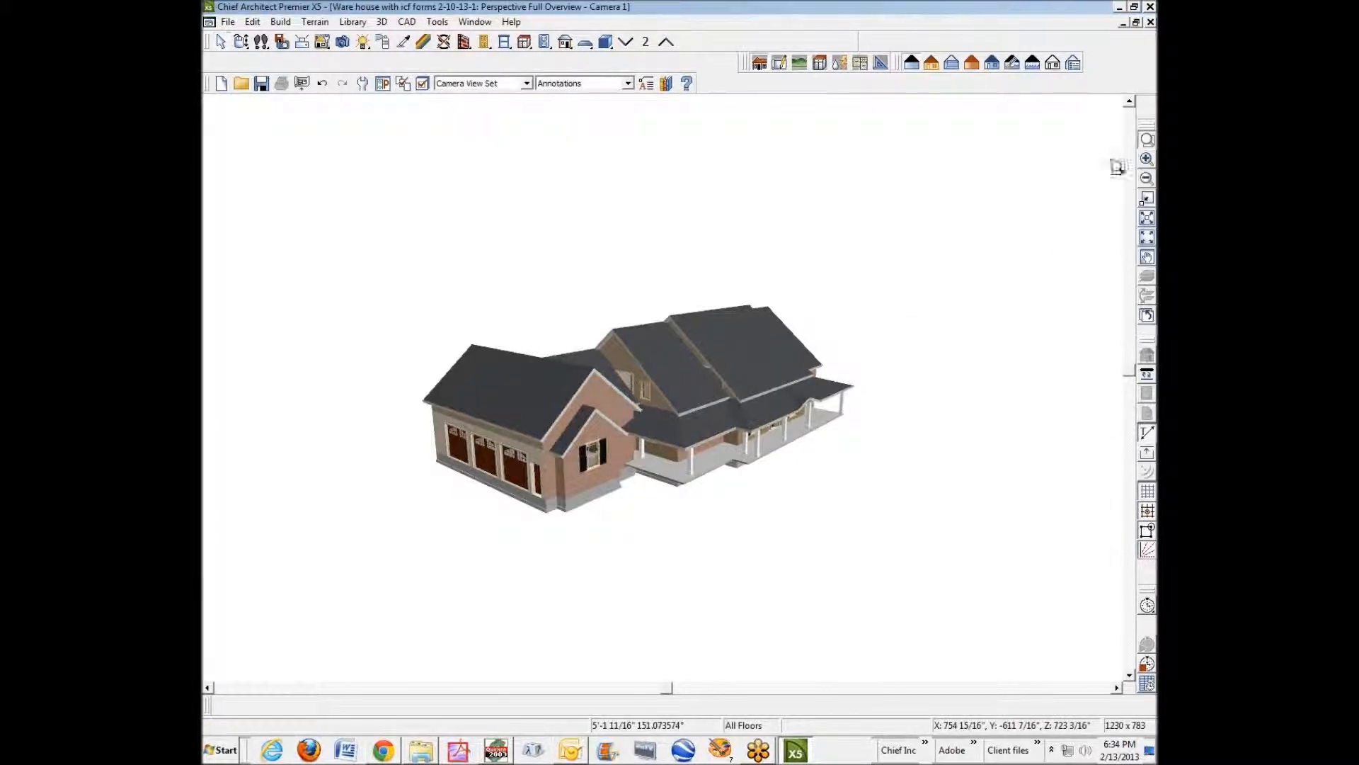
left_click_drag(547, 306, 947, 501)
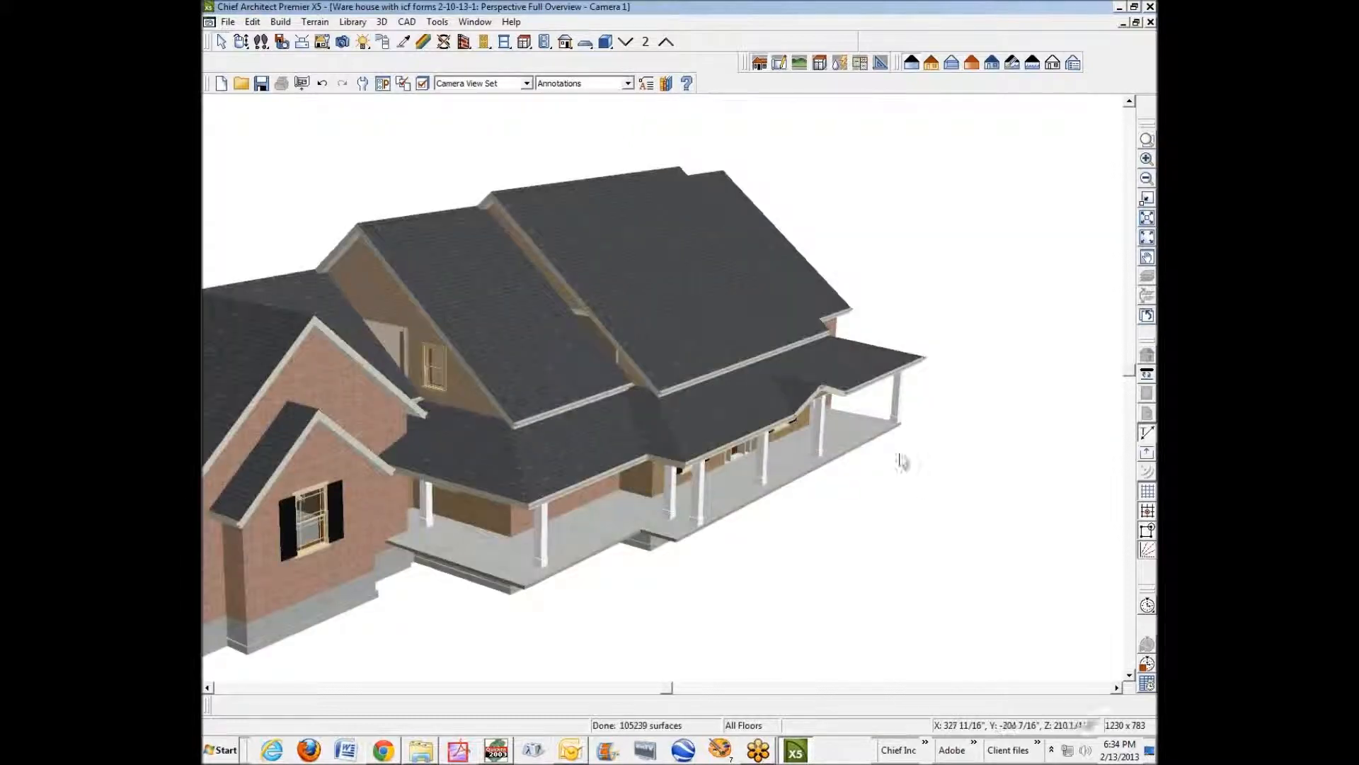
Step: Examine the individual upper roof planes above the porch by selecting them one at a time
left_click(520, 386)
left_click(685, 336)
key("Escape")
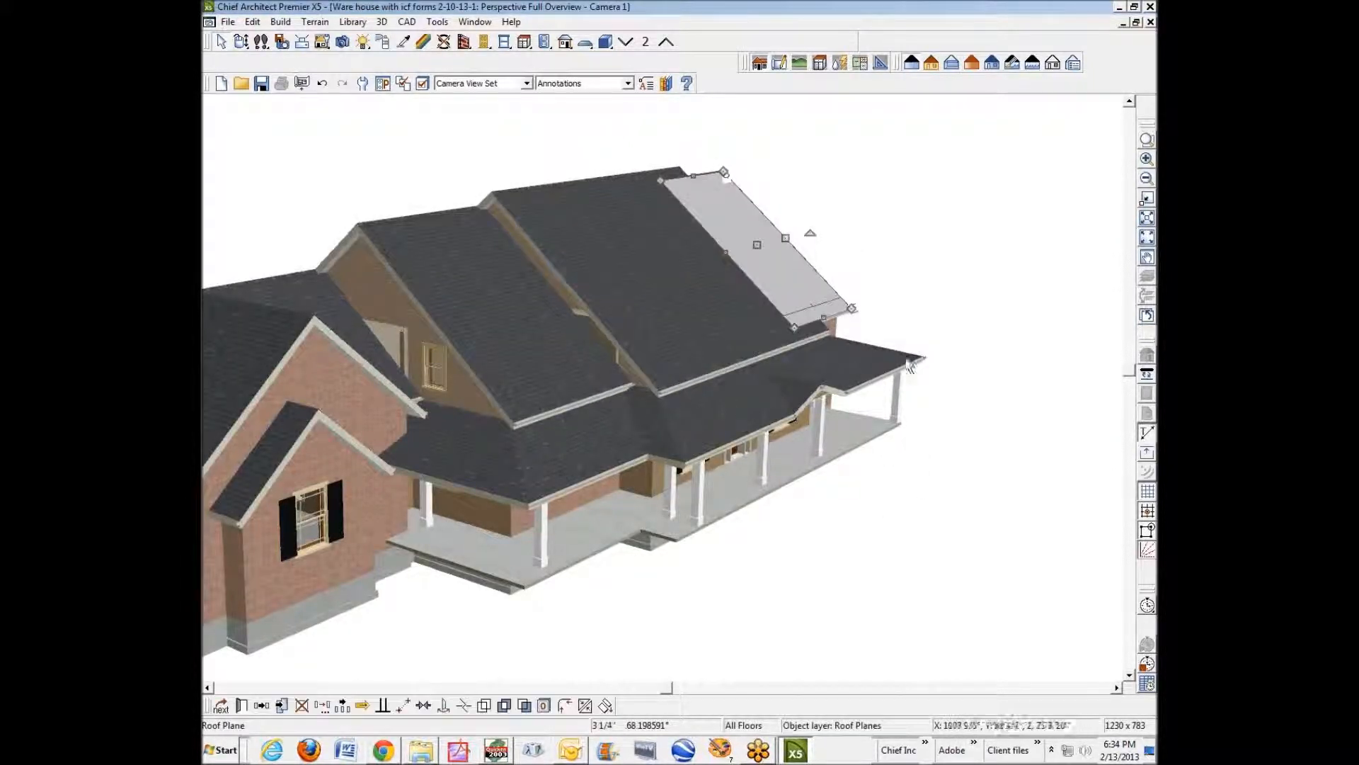
left_click(497, 347)
left_click(801, 261)
key("Escape")
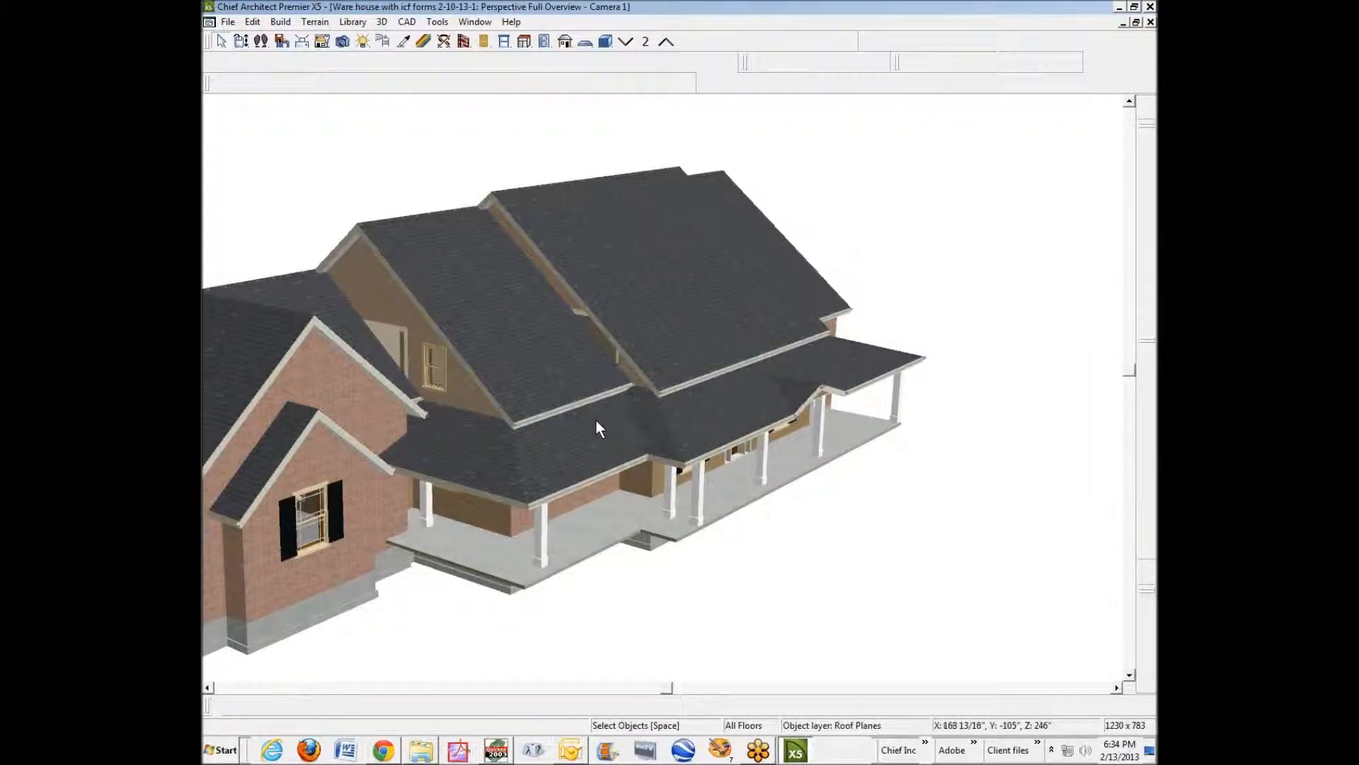
Step: Raise the six front porch roof planes together by a 12-inch Z delta with Transform/Replicate
left_click(489, 449)
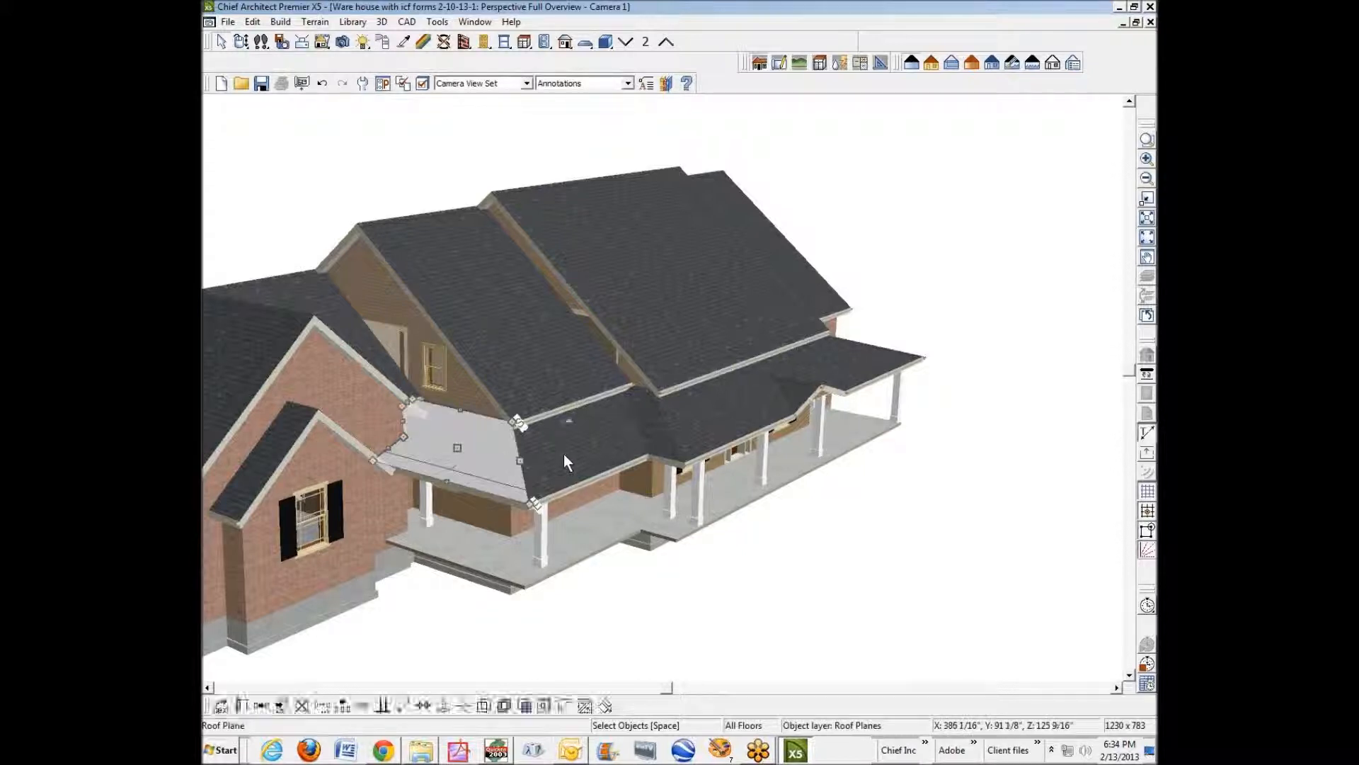
left_click(662, 431, "shift")
left_click(703, 426, "shift")
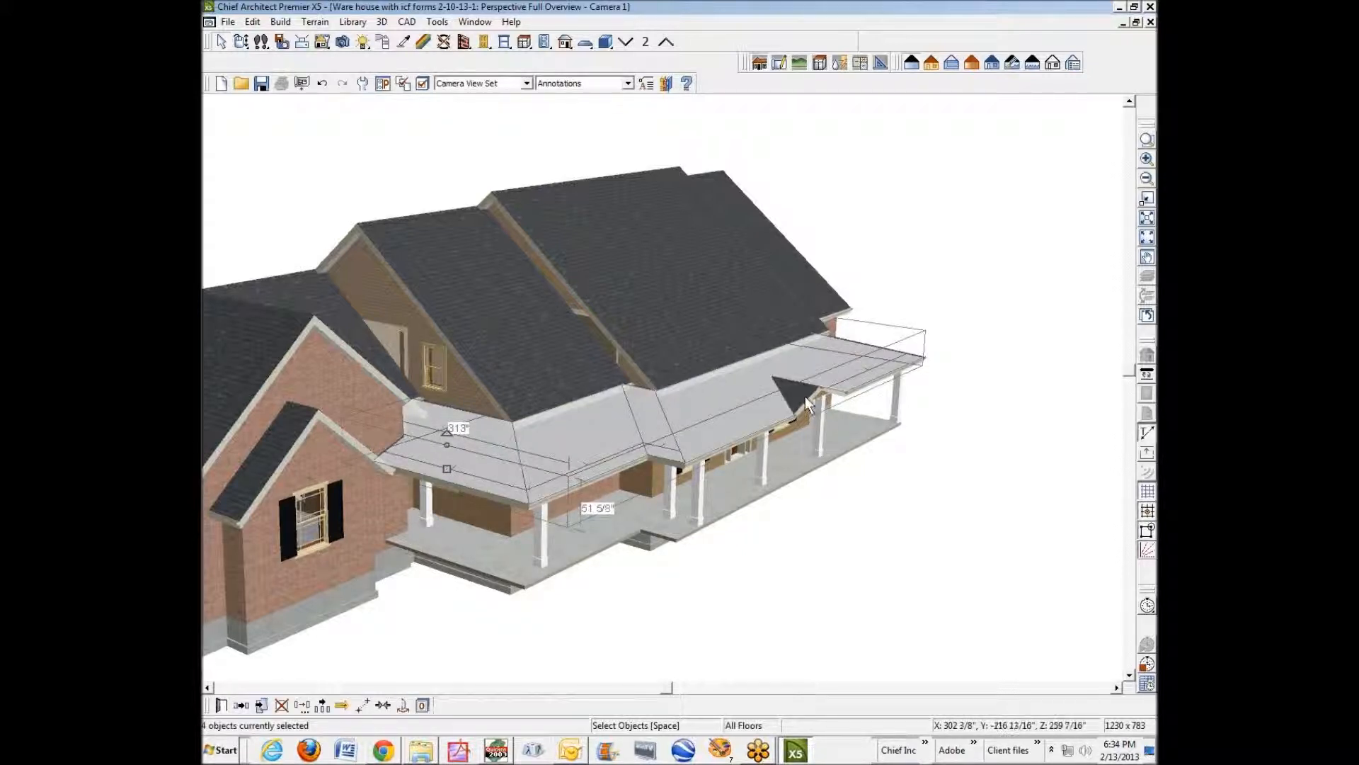
left_click(804, 395, "shift")
left_click(838, 399, "shift")
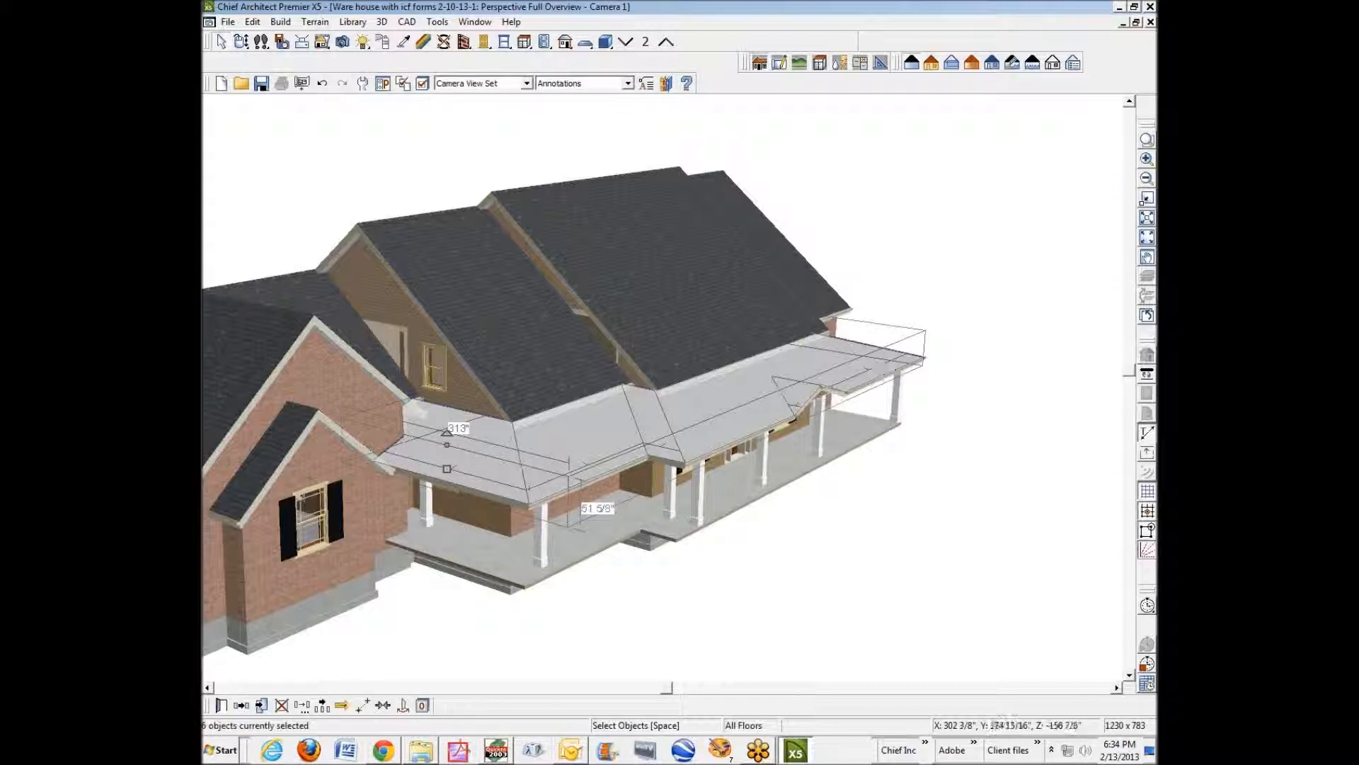
left_click(302, 705)
left_click(237, 132)
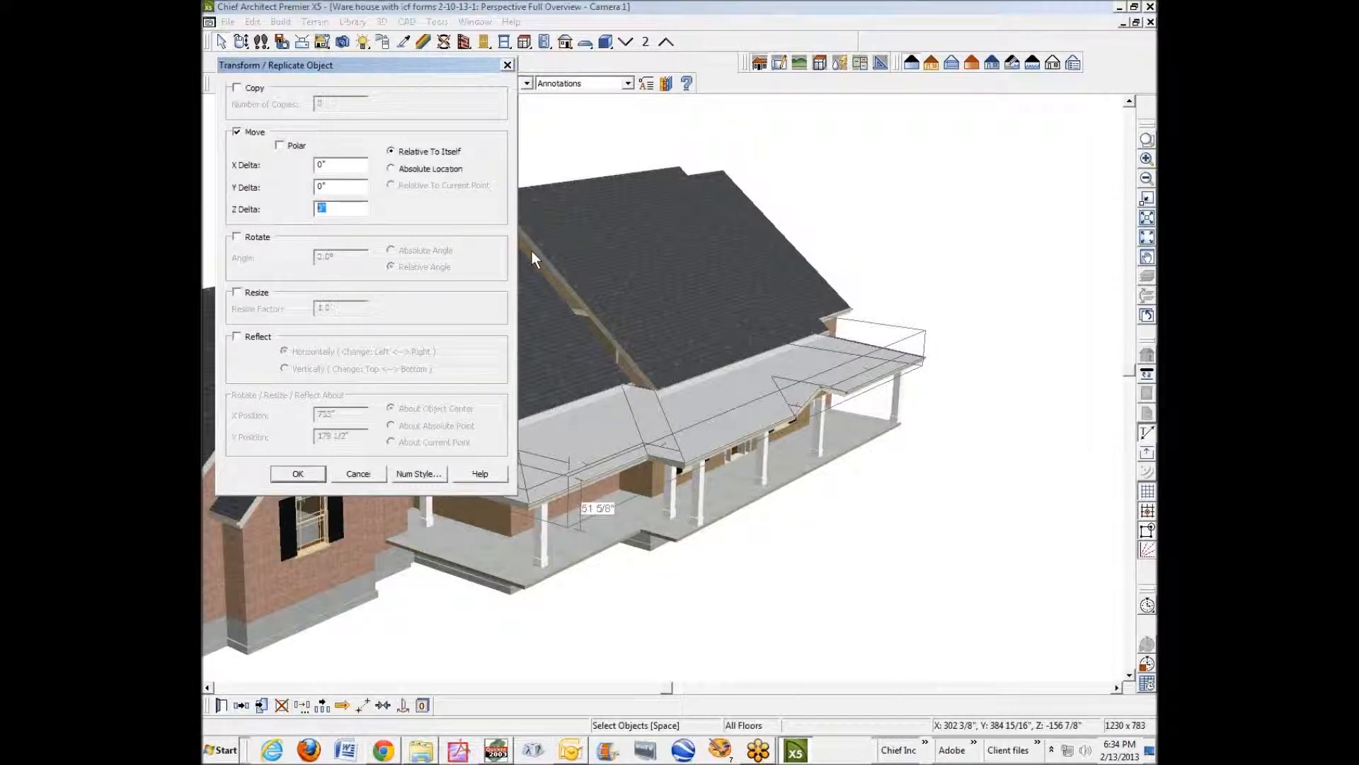
type("12")
left_click(297, 474)
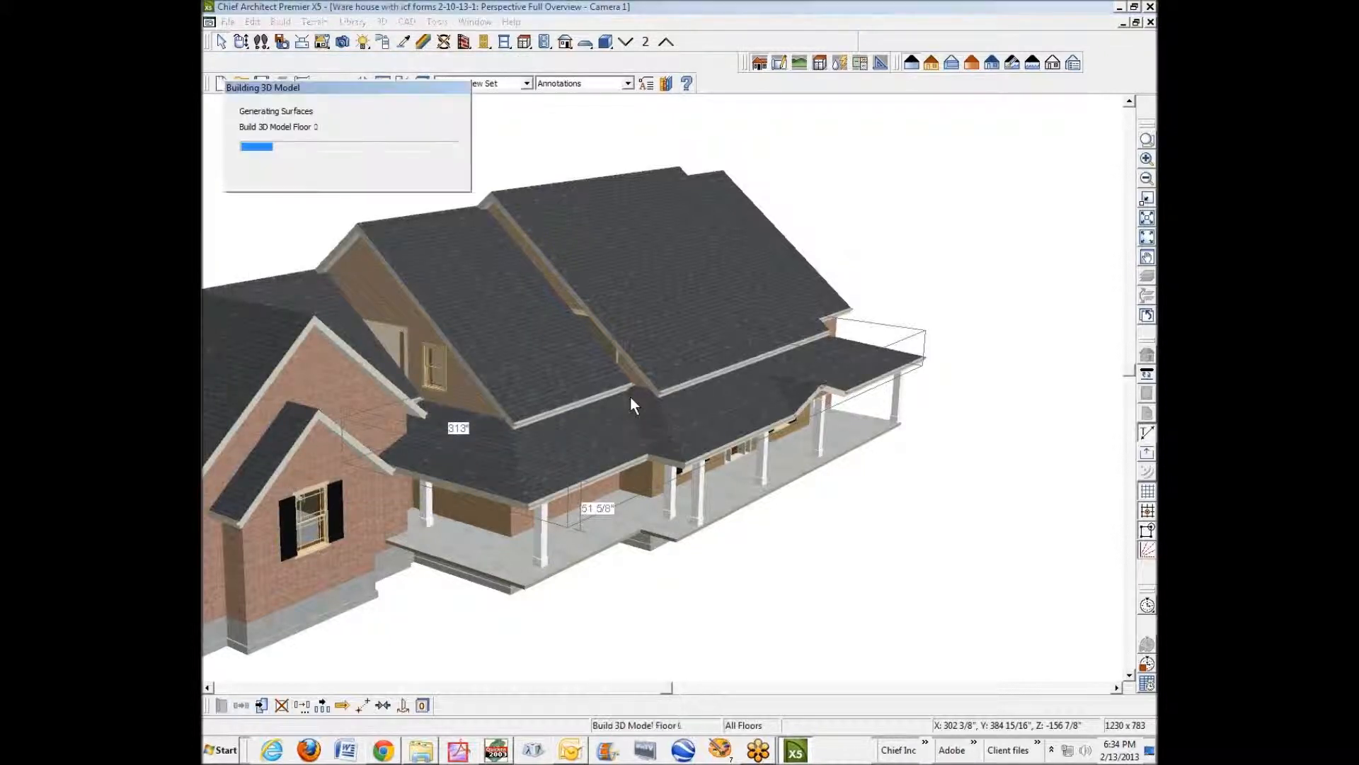
key("Escape")
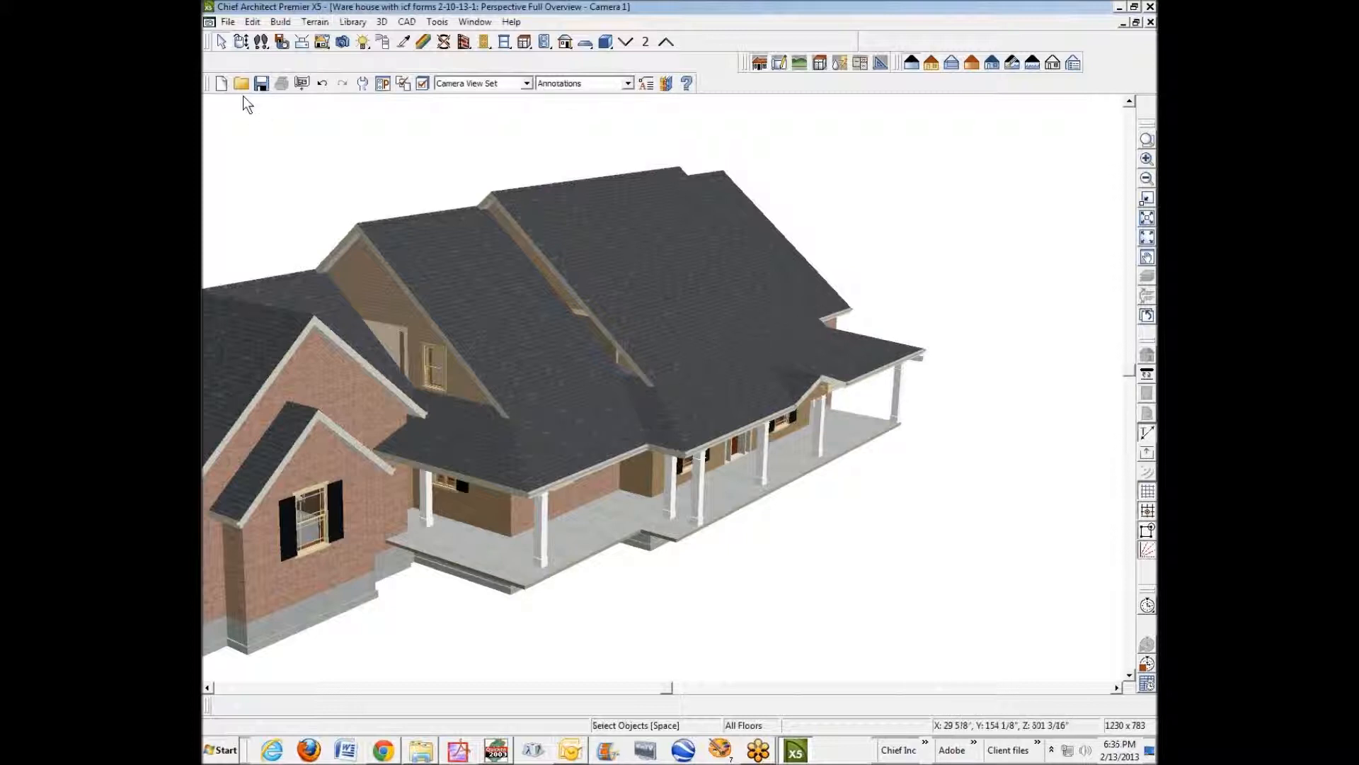
Step: Raise the remaining porch roof plane at the far end of the house by a 12-inch Z delta
left_click(243, 42)
left_click_drag(753, 321, 464, 346)
key("space")
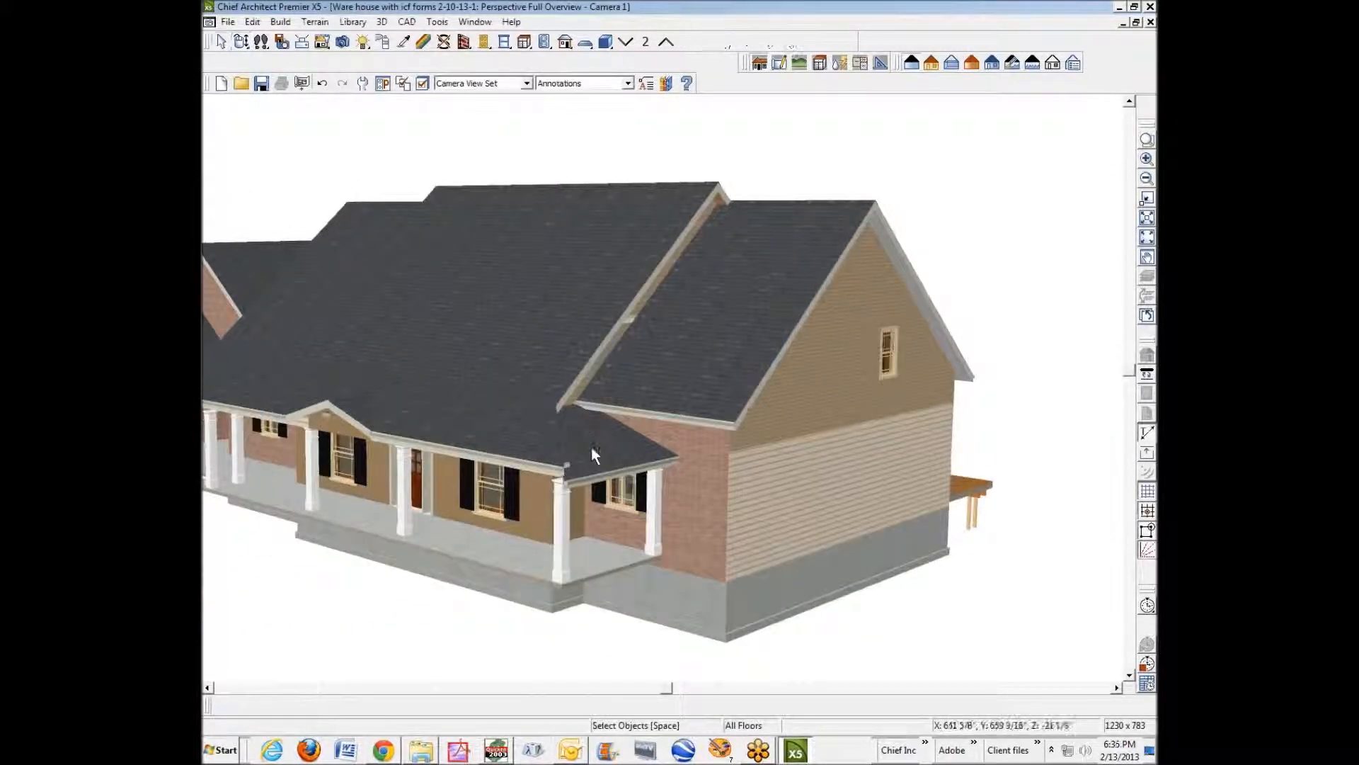
left_click(592, 447)
left_click(322, 705)
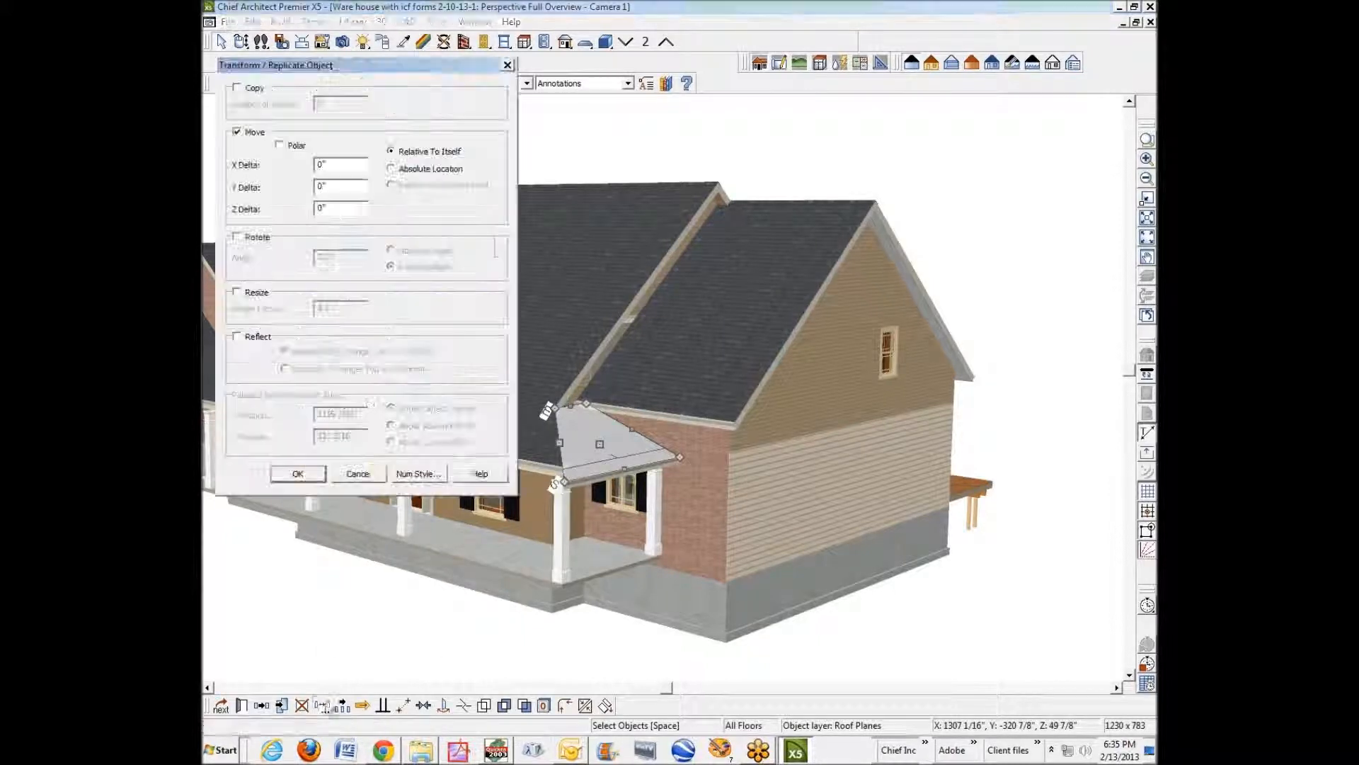
double_click(336, 209)
type("12")
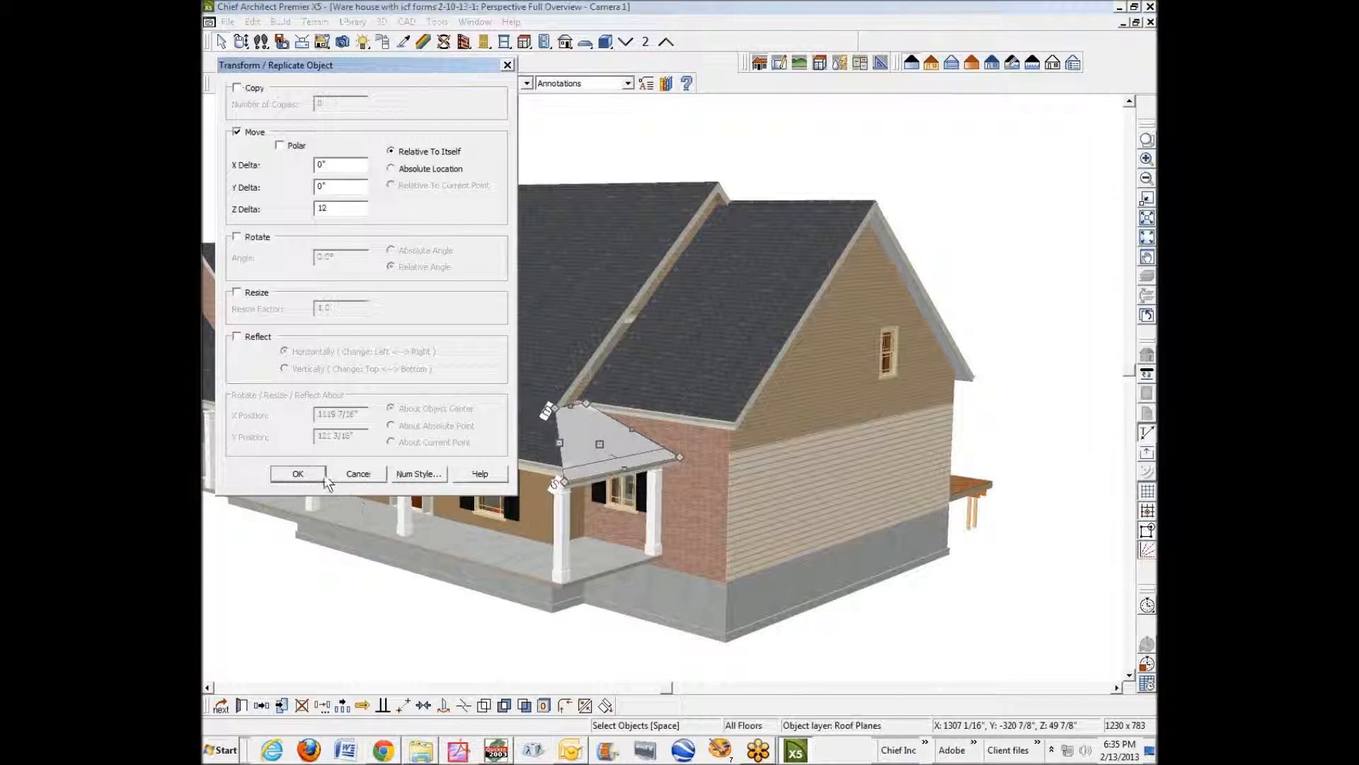
left_click(322, 475)
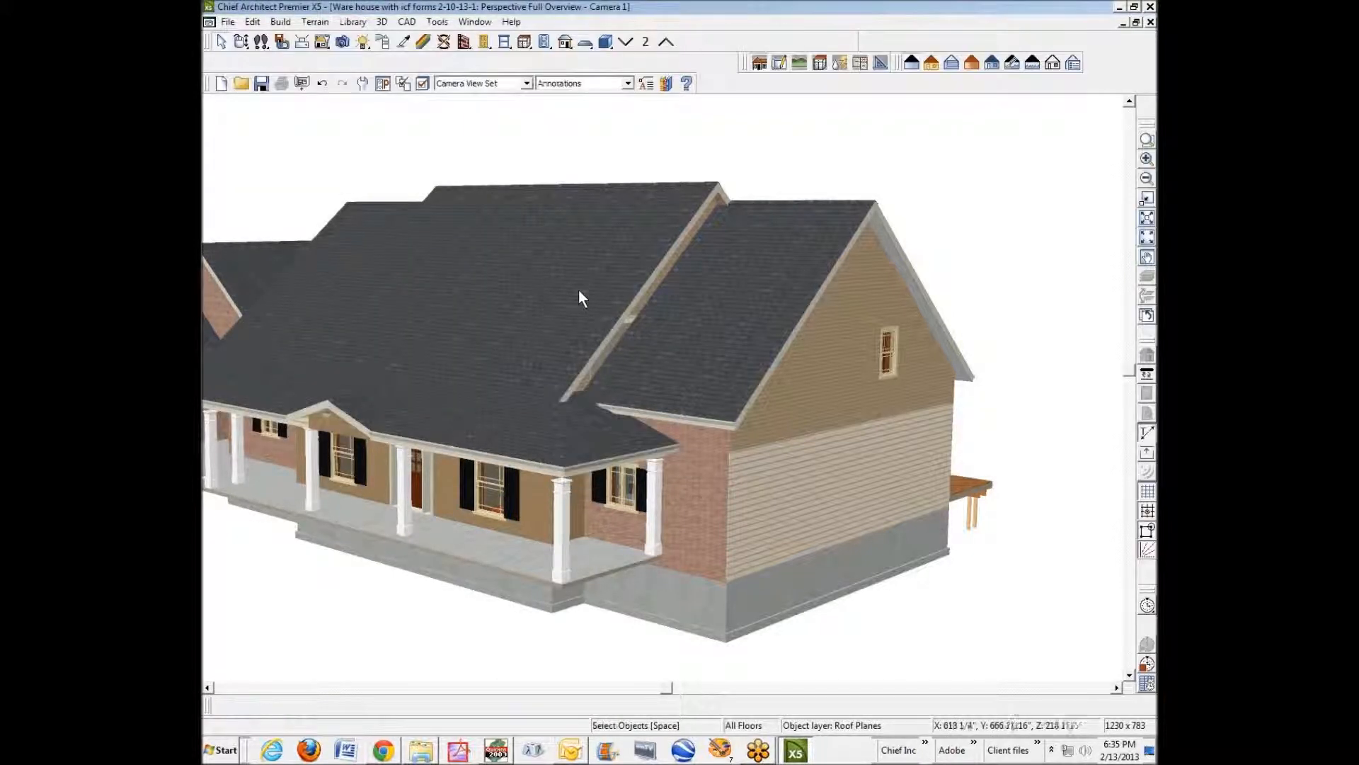
Step: Examine the raised porch roof from the front and garage side, especially where it meets the main roof
left_click(241, 41)
left_click_drag(278, 170, 409, 145)
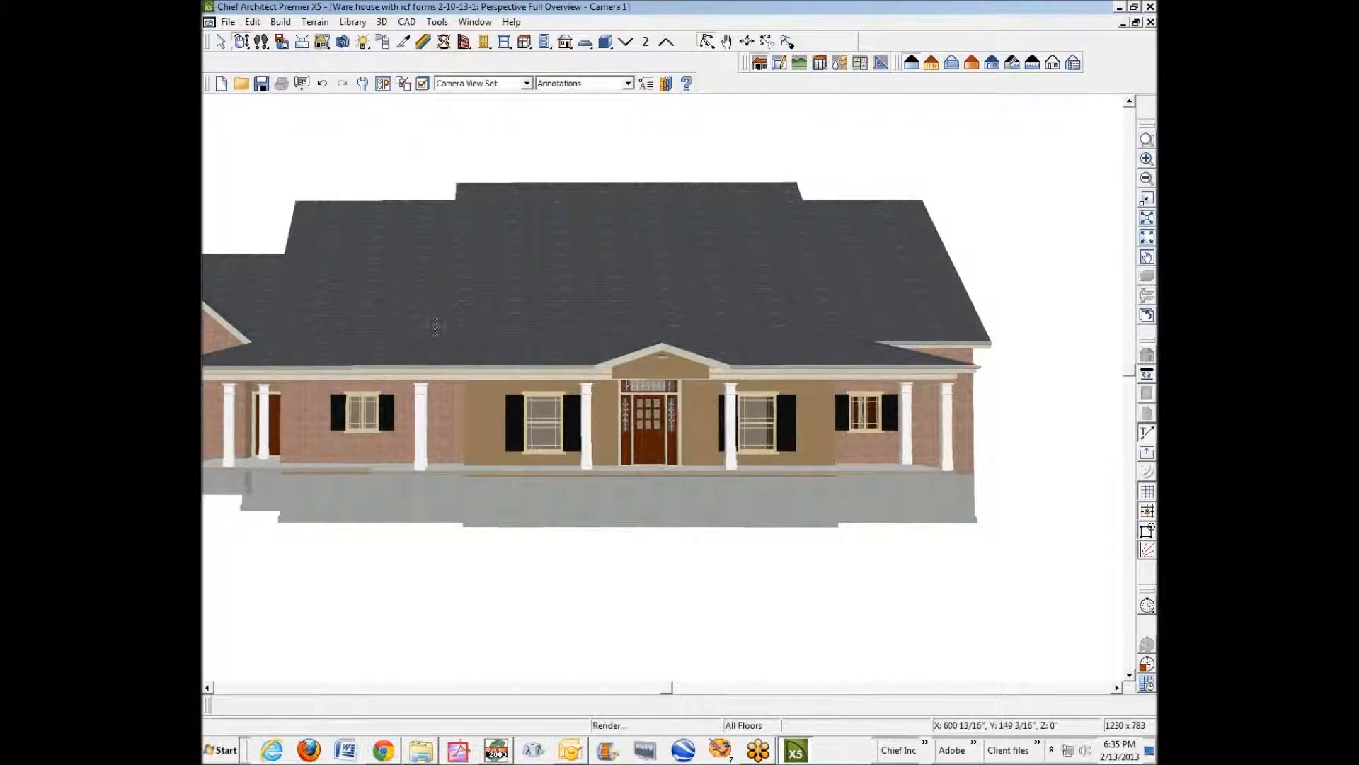
left_click_drag(435, 327, 591, 357)
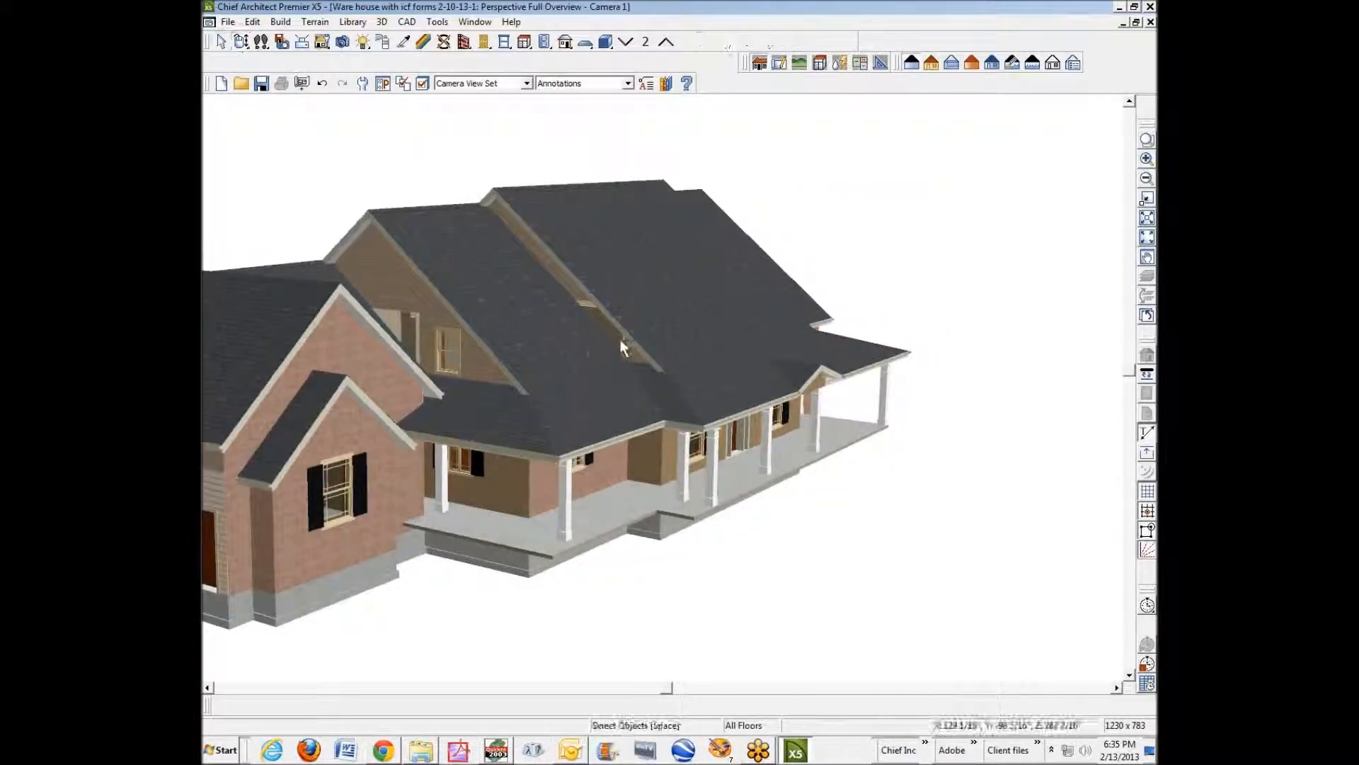
scroll(602, 362, "up", 2)
scroll(601, 361, "up", 1)
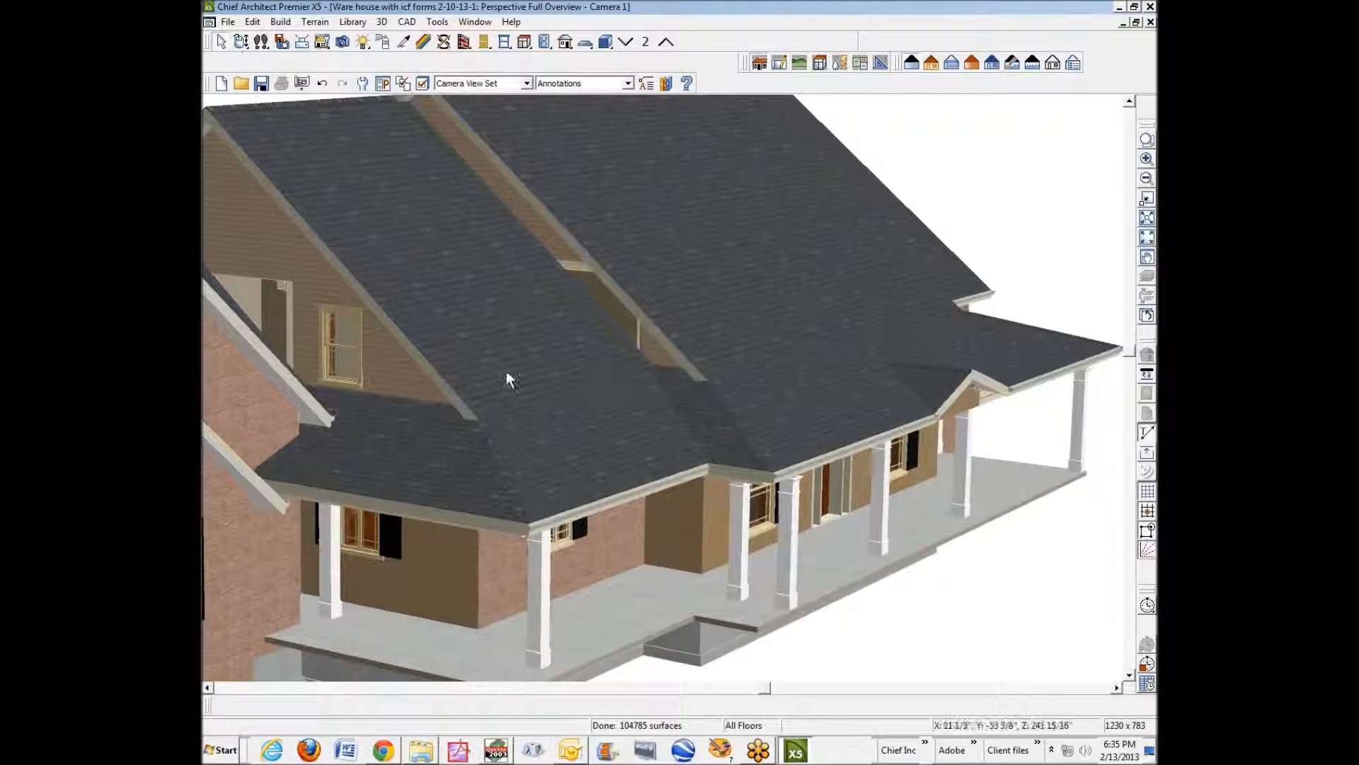
left_click(507, 371)
key("space")
left_click(573, 408)
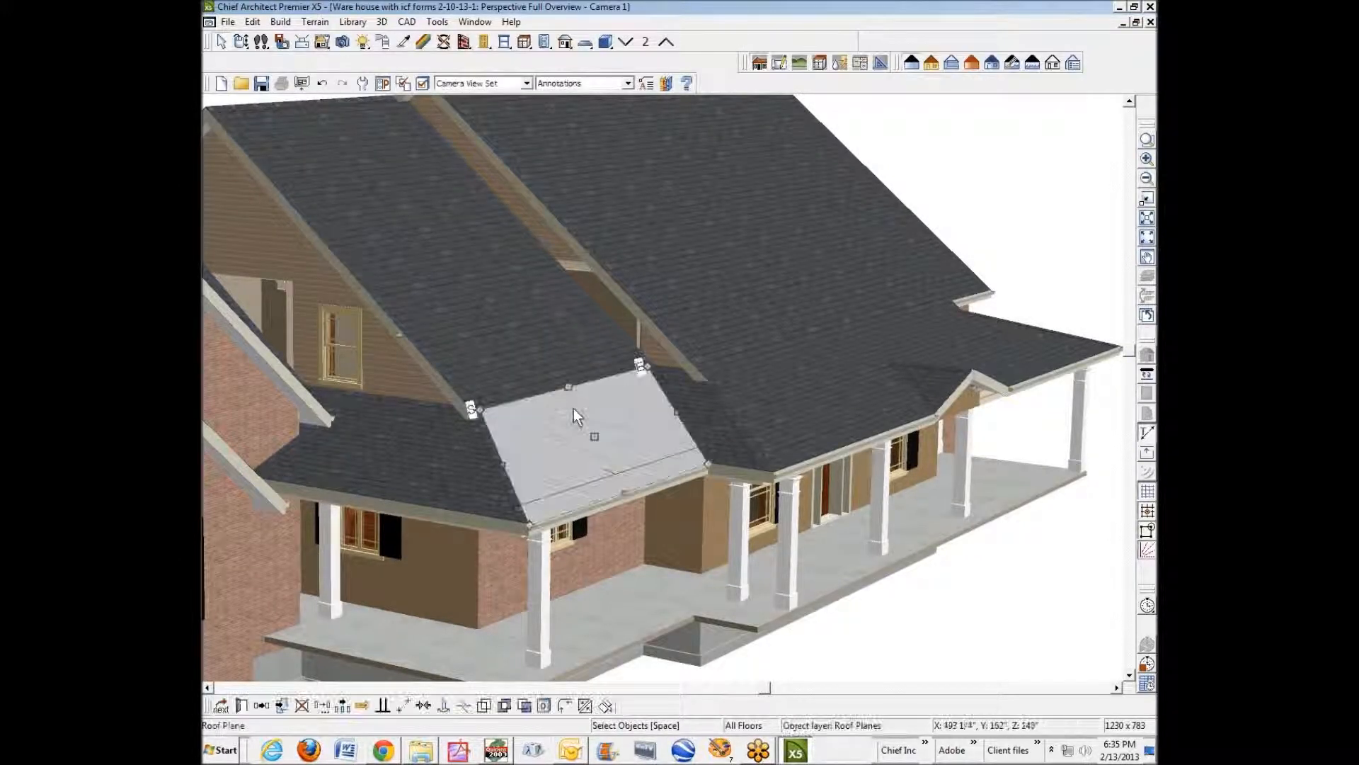
key("space")
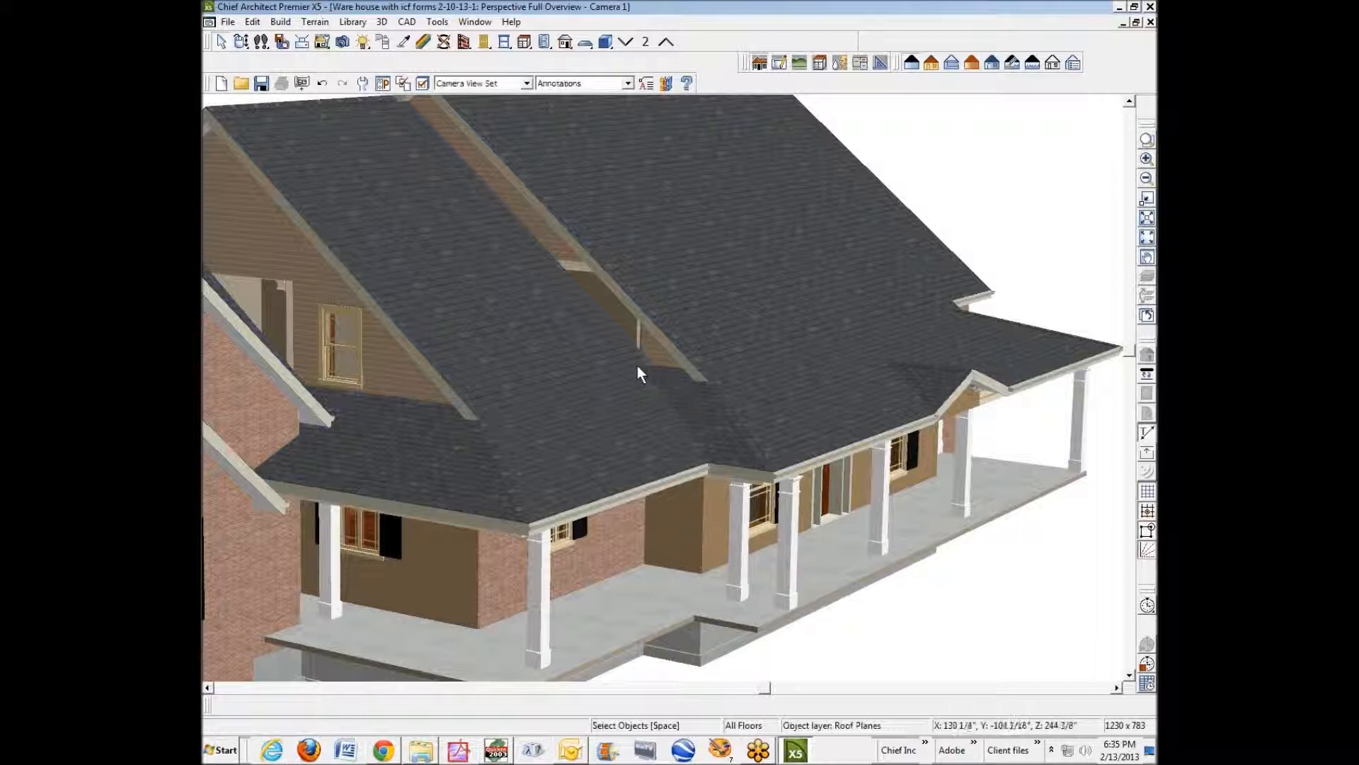
Step: Stretch the wall surface beneath the main roof's gable edge up the slope to fill the gap above the porch roof
scroll(601, 367, "down", 2)
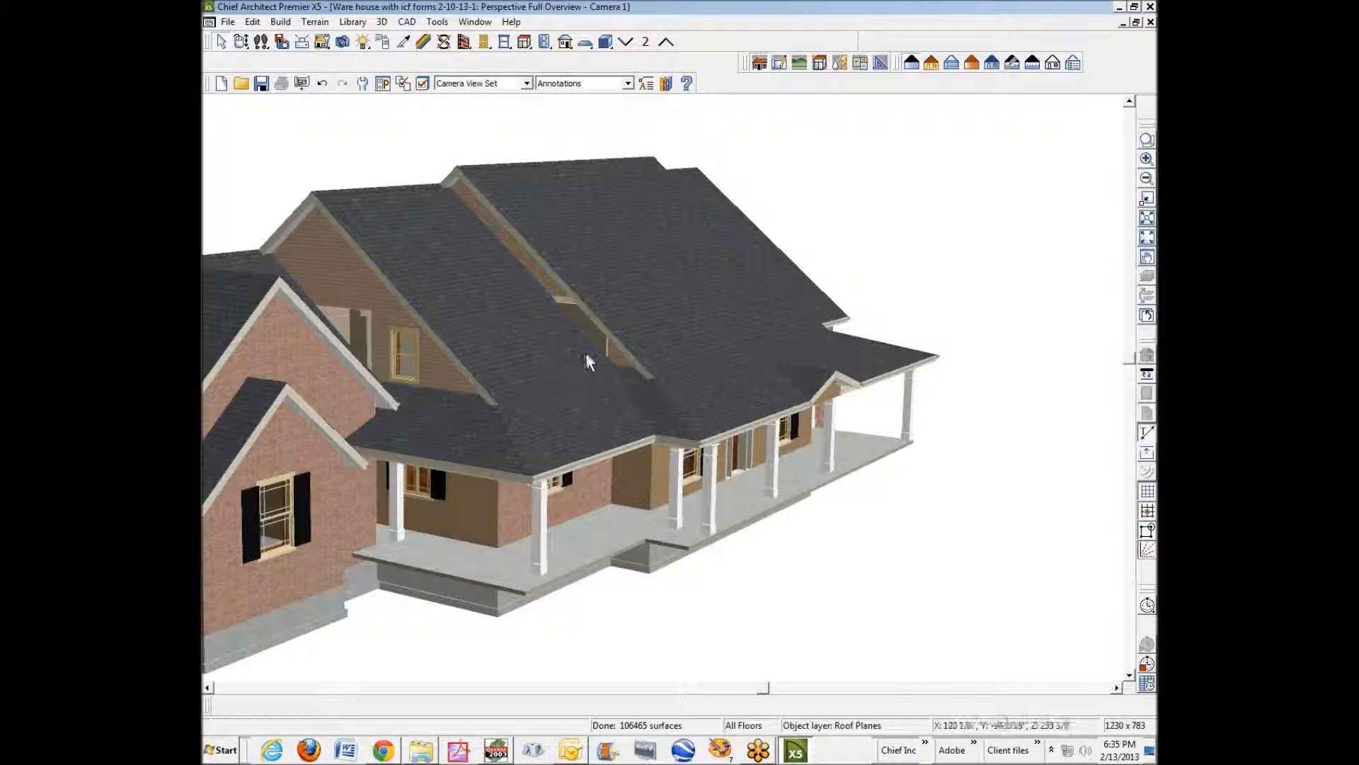
scroll(583, 351, "up", 3)
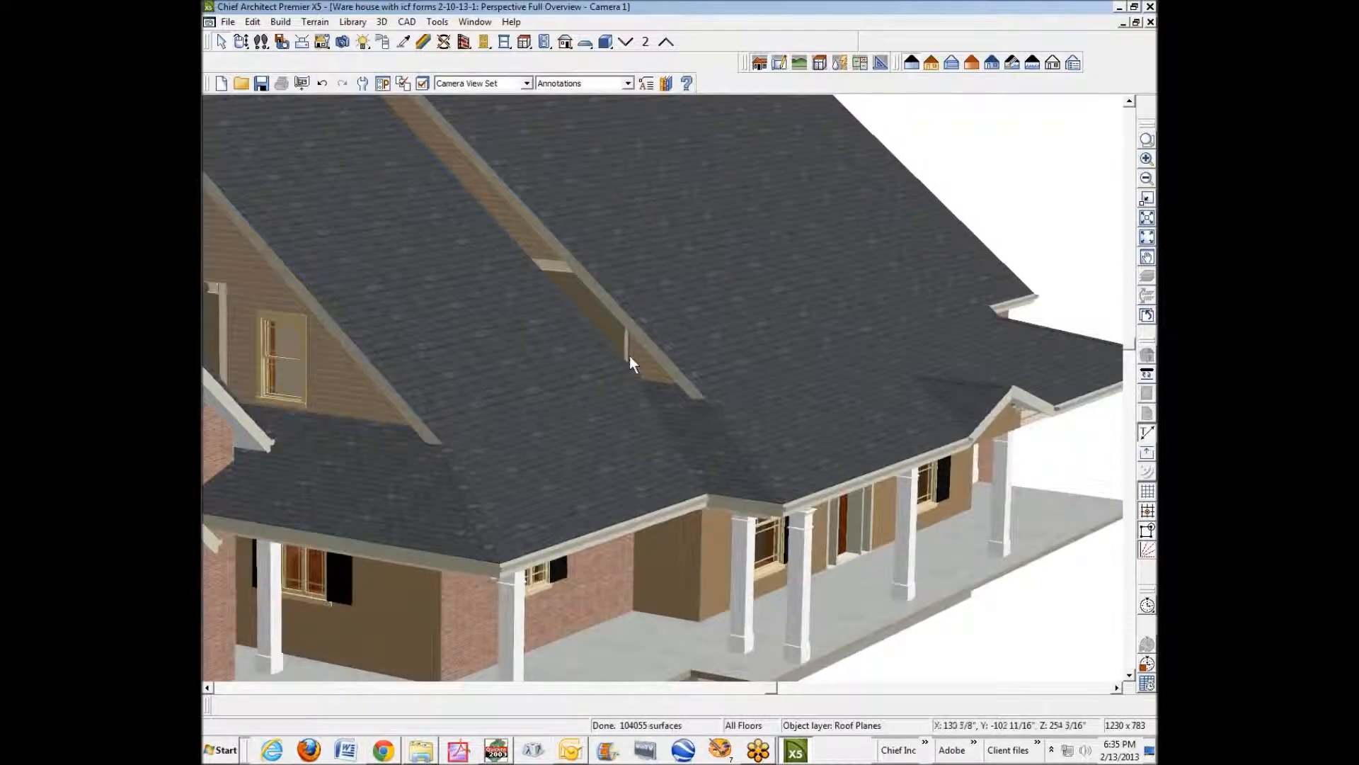
left_click(633, 347)
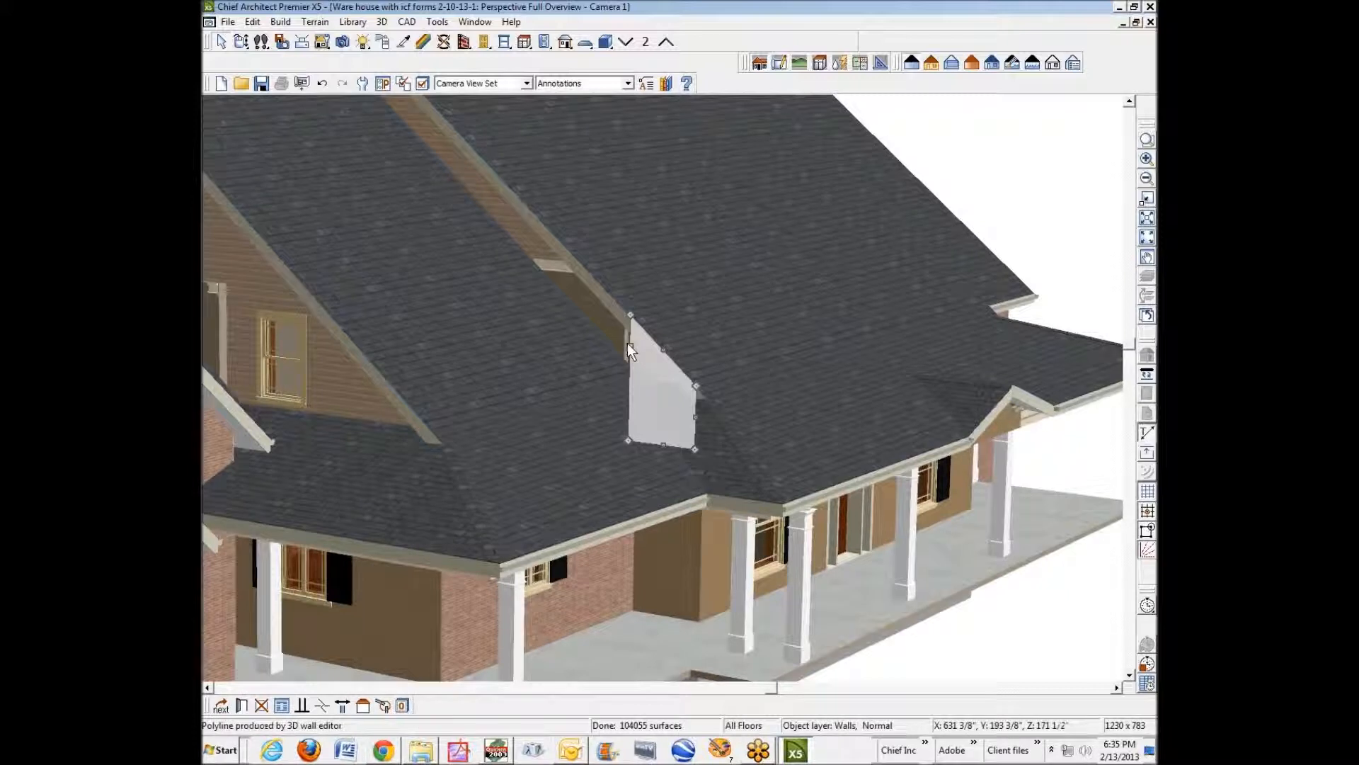
left_click_drag(629, 347, 530, 258)
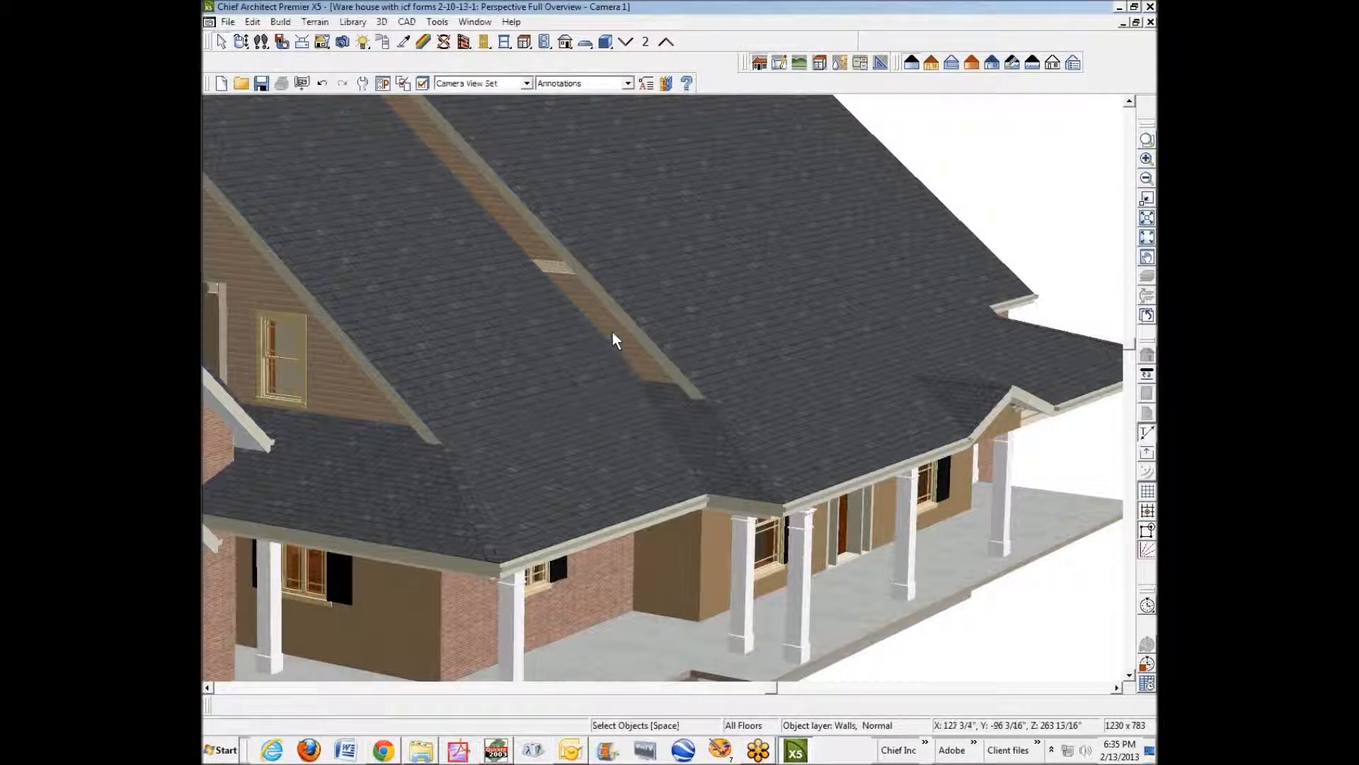
Step: Return to the floor 2 plan and cut a cross section through the bedroom nearest the garage, facing the garage
key("ctrl+Tab")
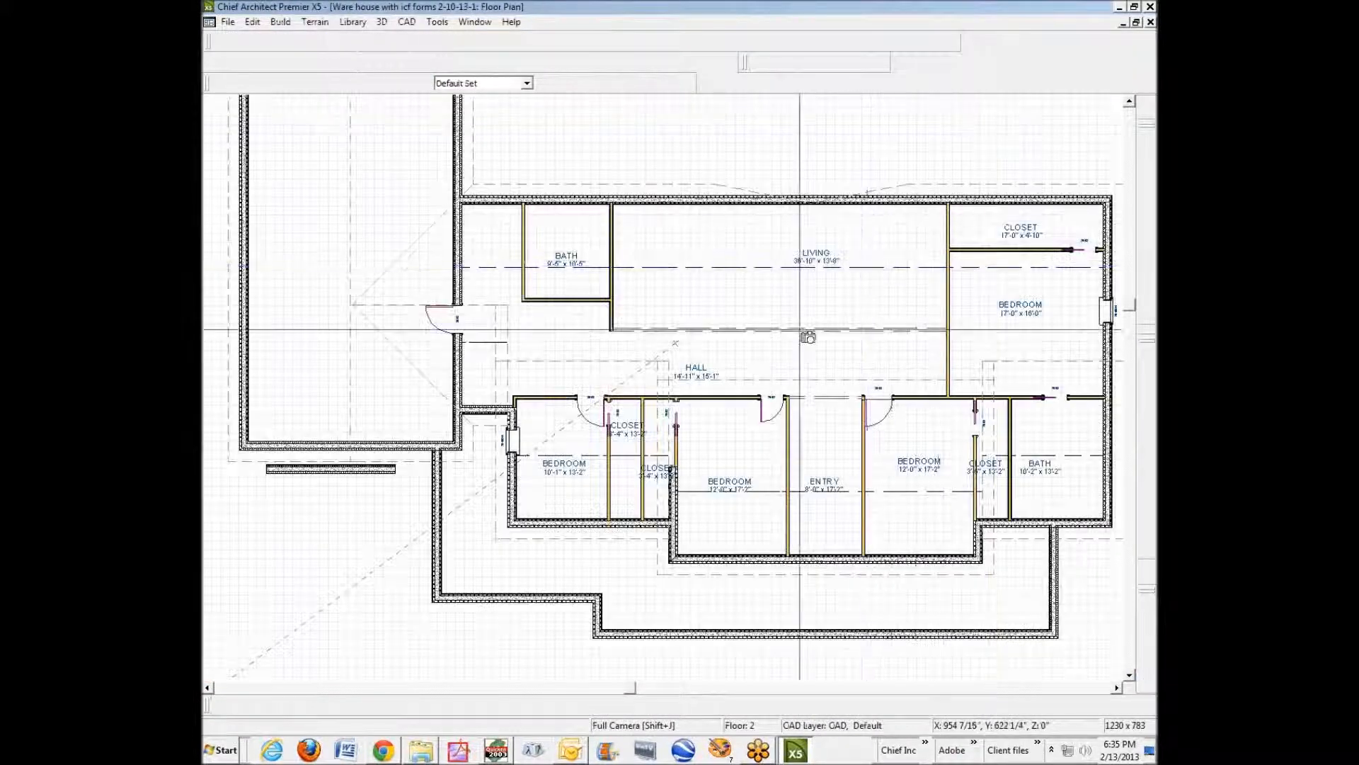
key("space")
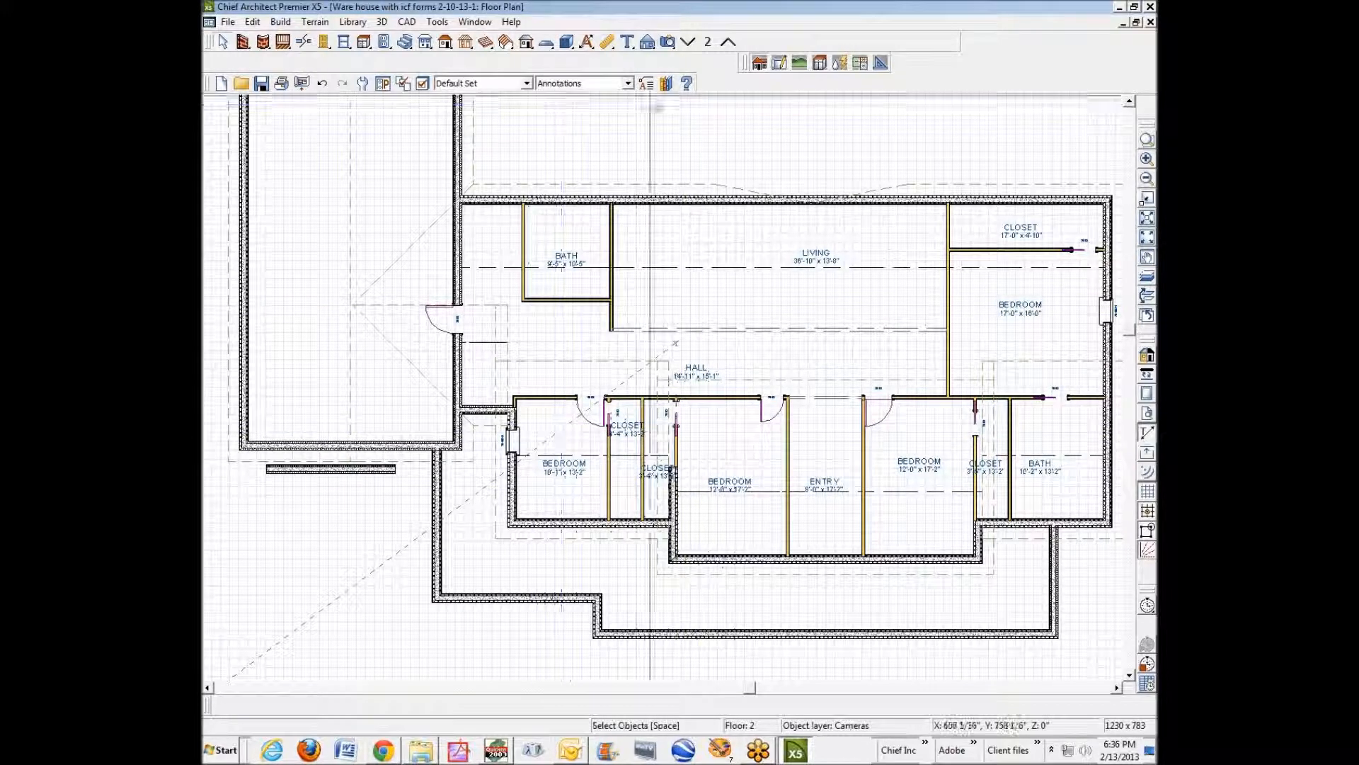
left_click(779, 64)
left_click(788, 44)
left_click_drag(546, 429, 496, 432)
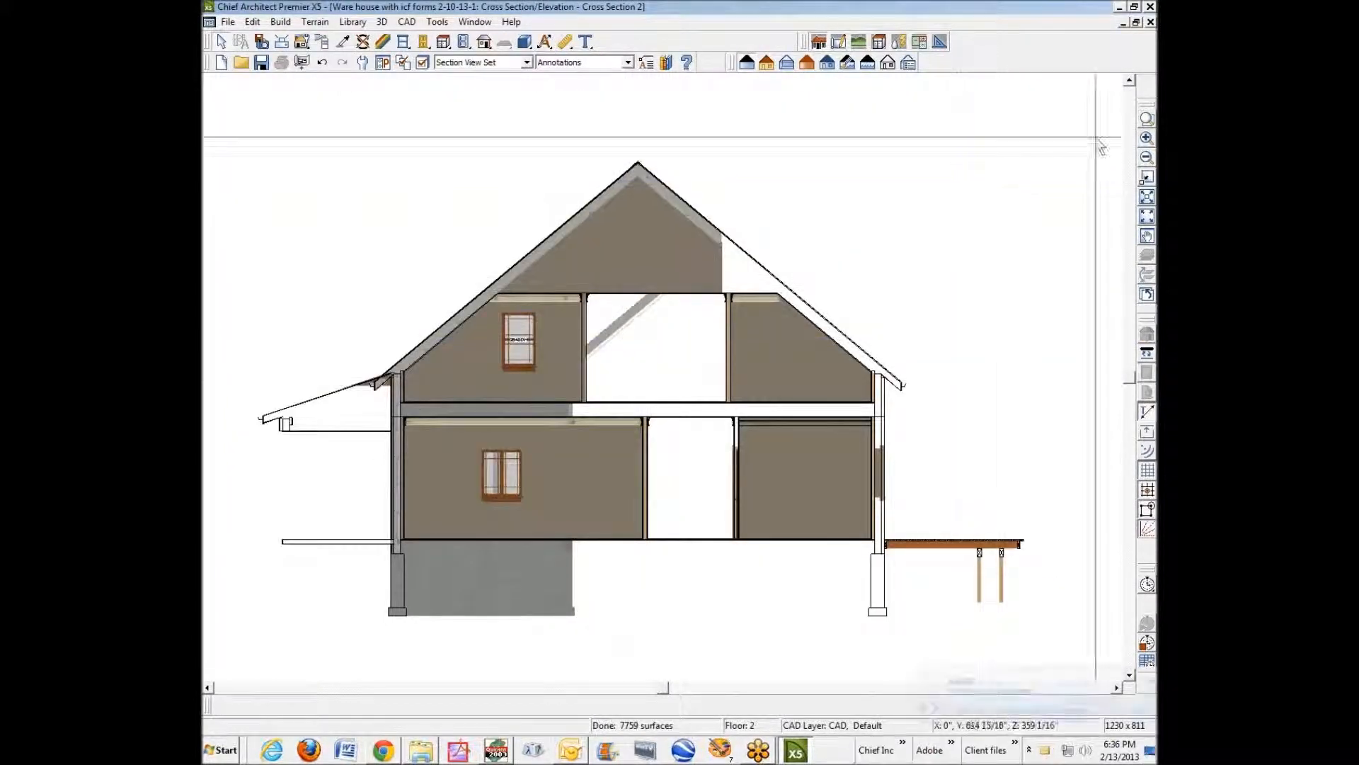
Step: Stretch the floor 2 garage-side wall surface sideways past the bedroom partition into the hall, to a width of about 19'-11"
left_click(1147, 118)
left_click_drag(329, 249, 728, 424)
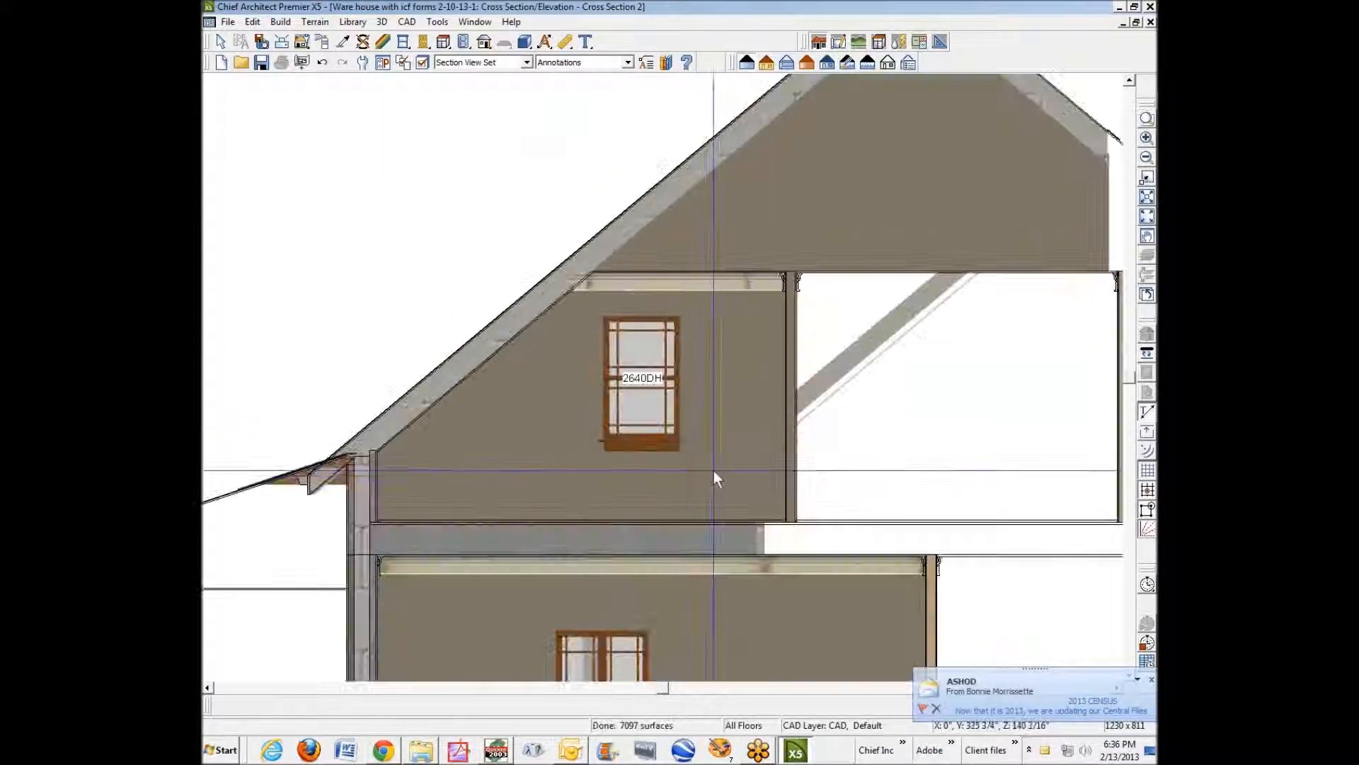
left_click(740, 378)
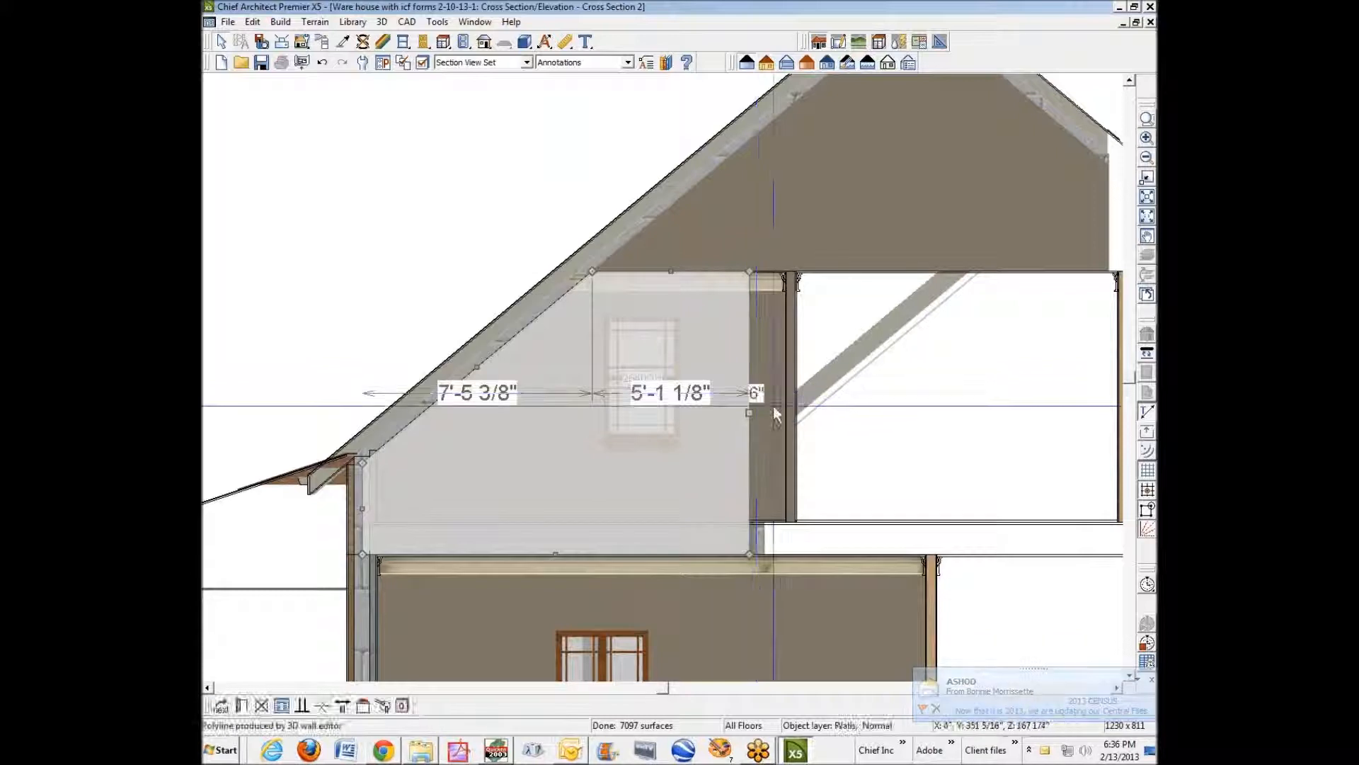
left_click_drag(751, 412, 994, 412)
left_click_drag(994, 273, 978, 266)
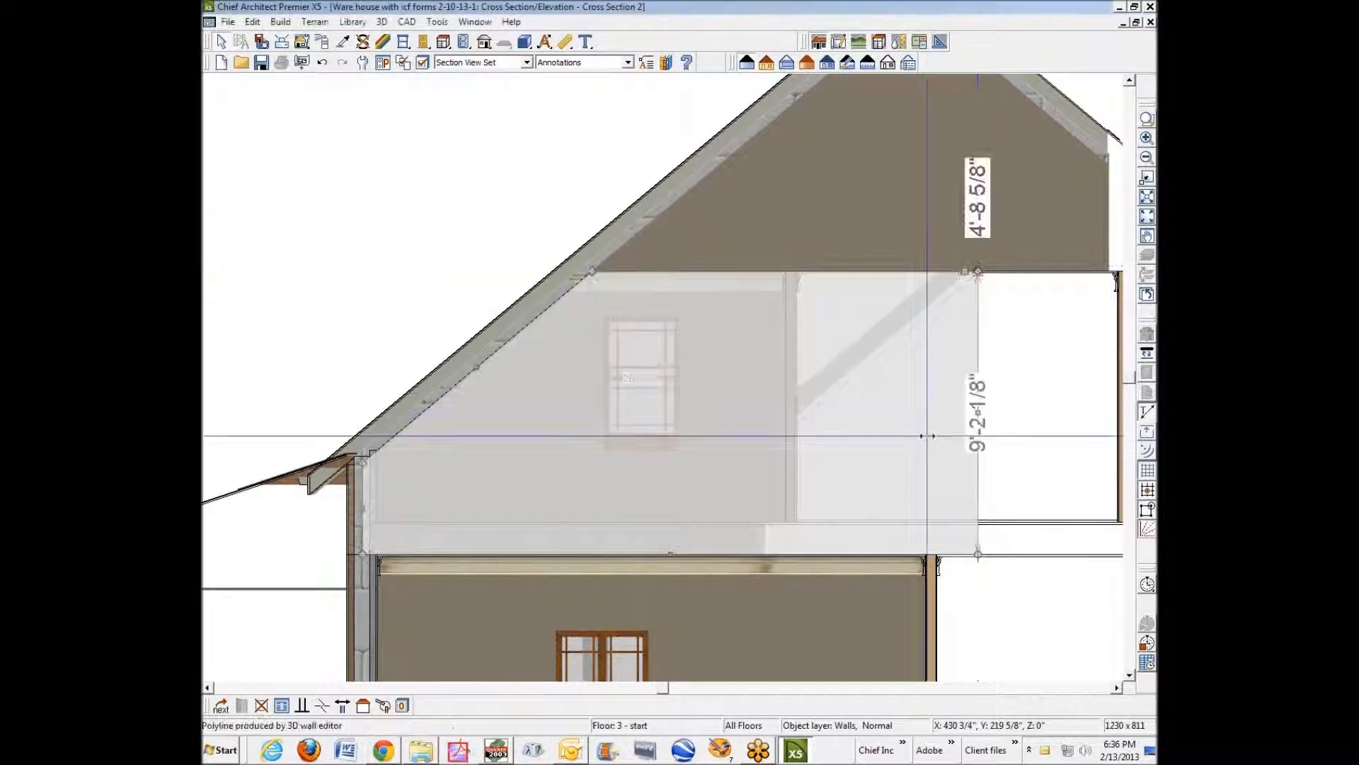
Step: Try to add a break in the upright edge of the stretched wall surface and reshape its lower corner
left_click_drag(978, 554, 787, 550)
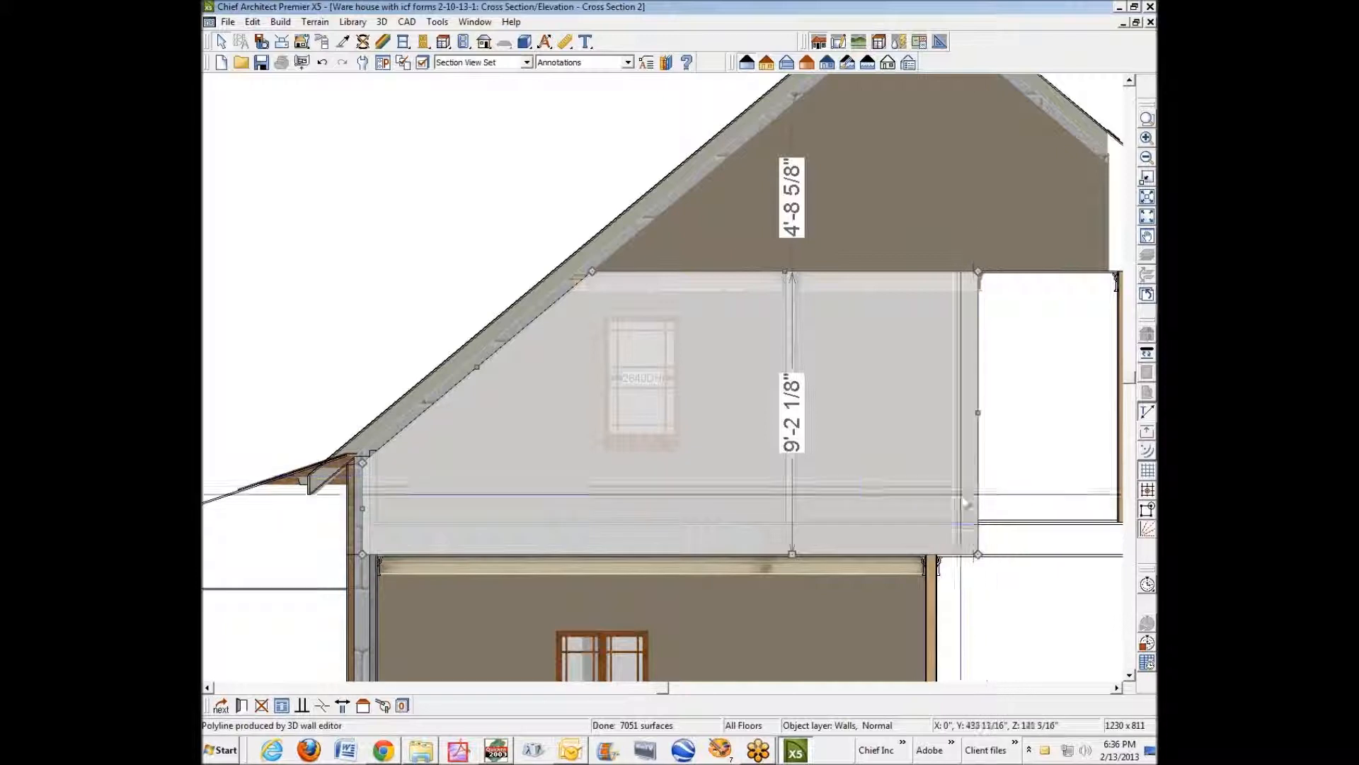
left_click(322, 706)
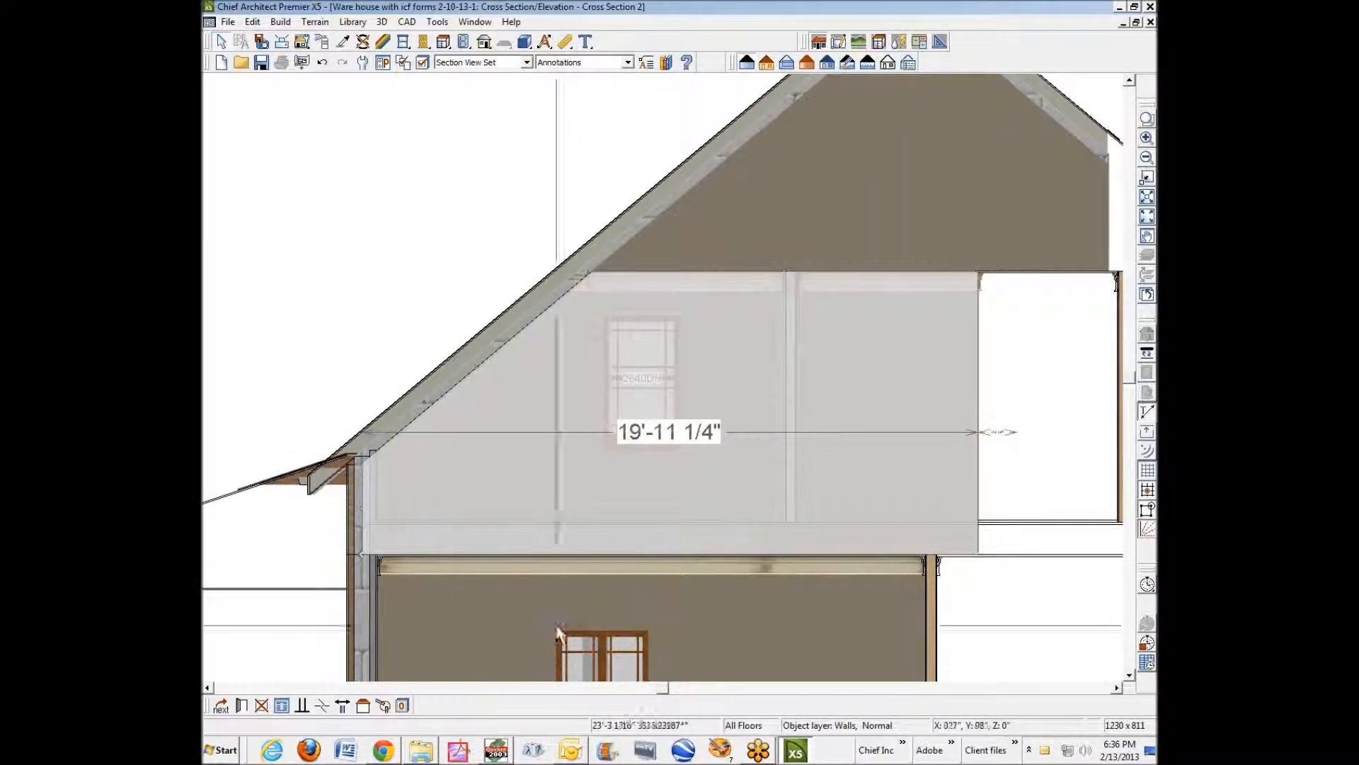
left_click(976, 469)
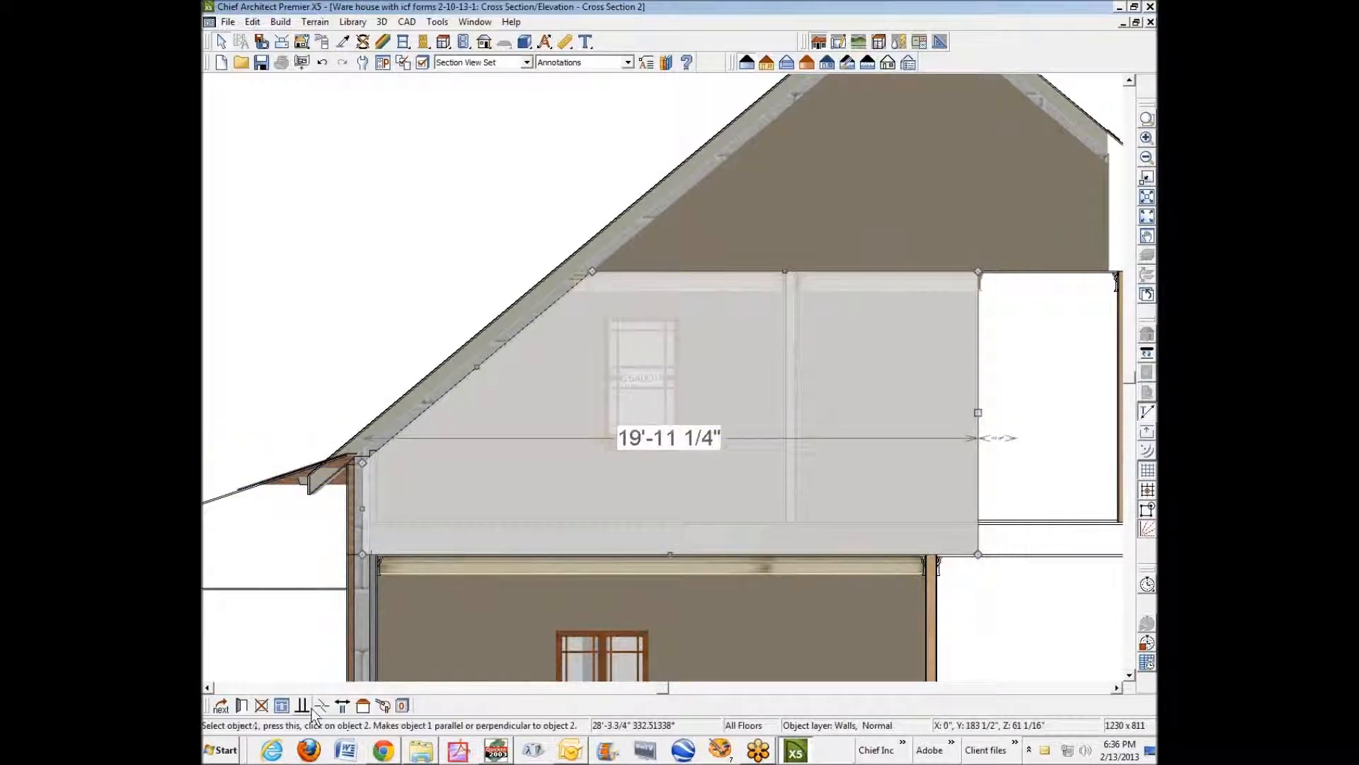
left_click(325, 706)
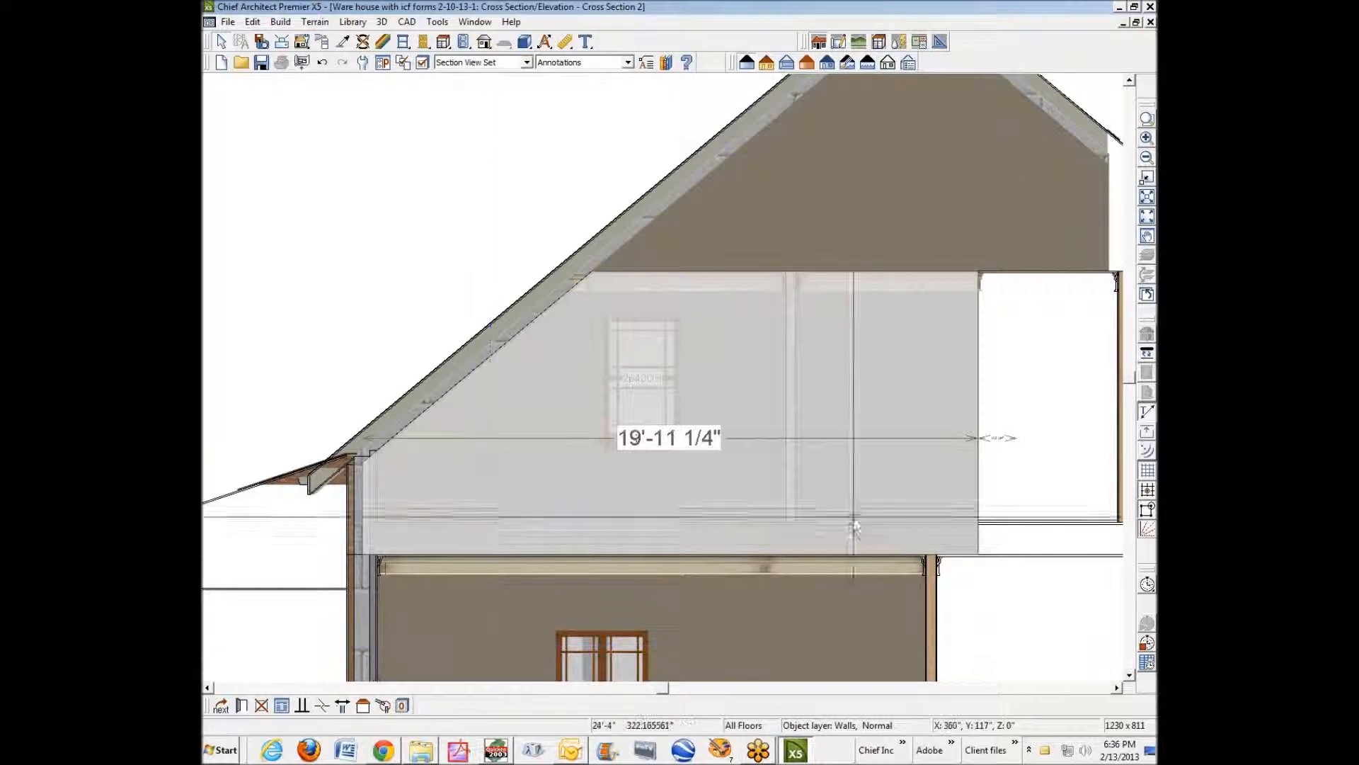
left_click(984, 397)
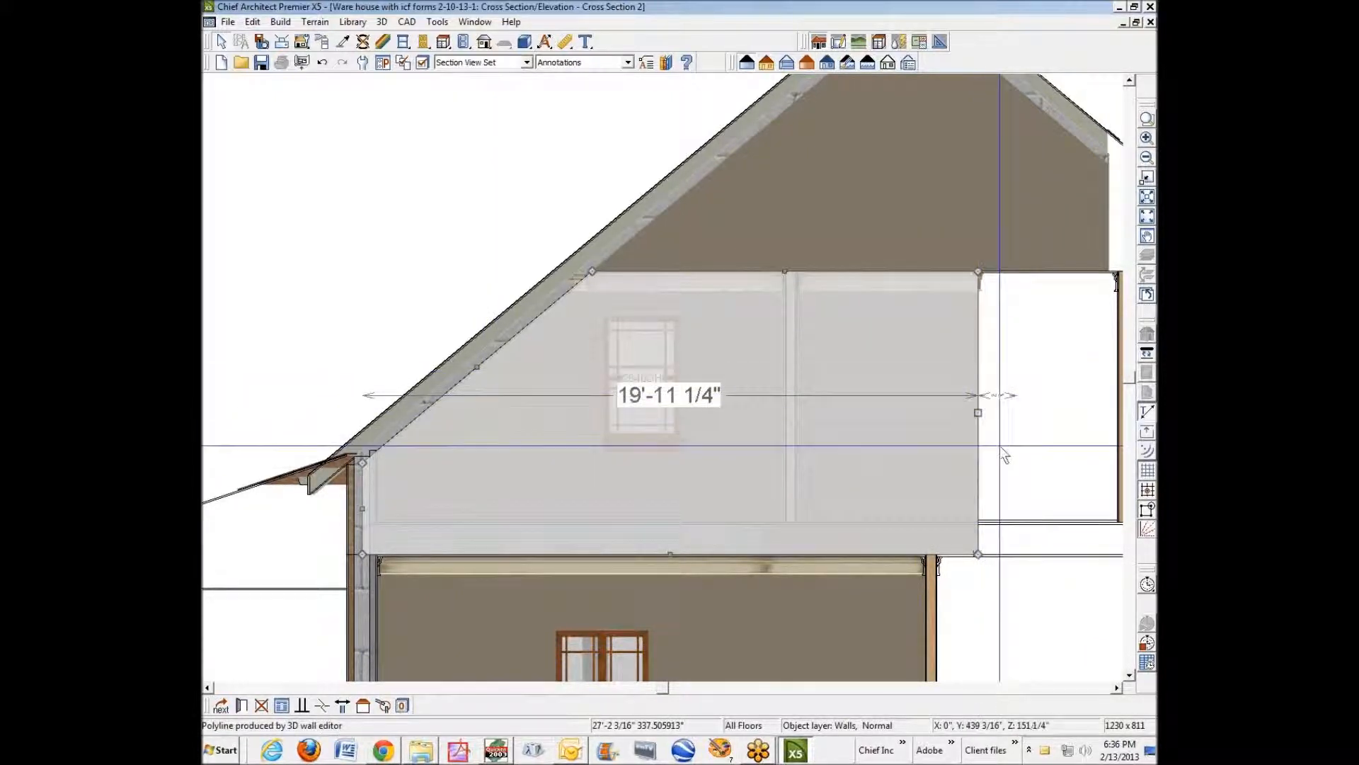
left_click_drag(977, 553, 793, 539)
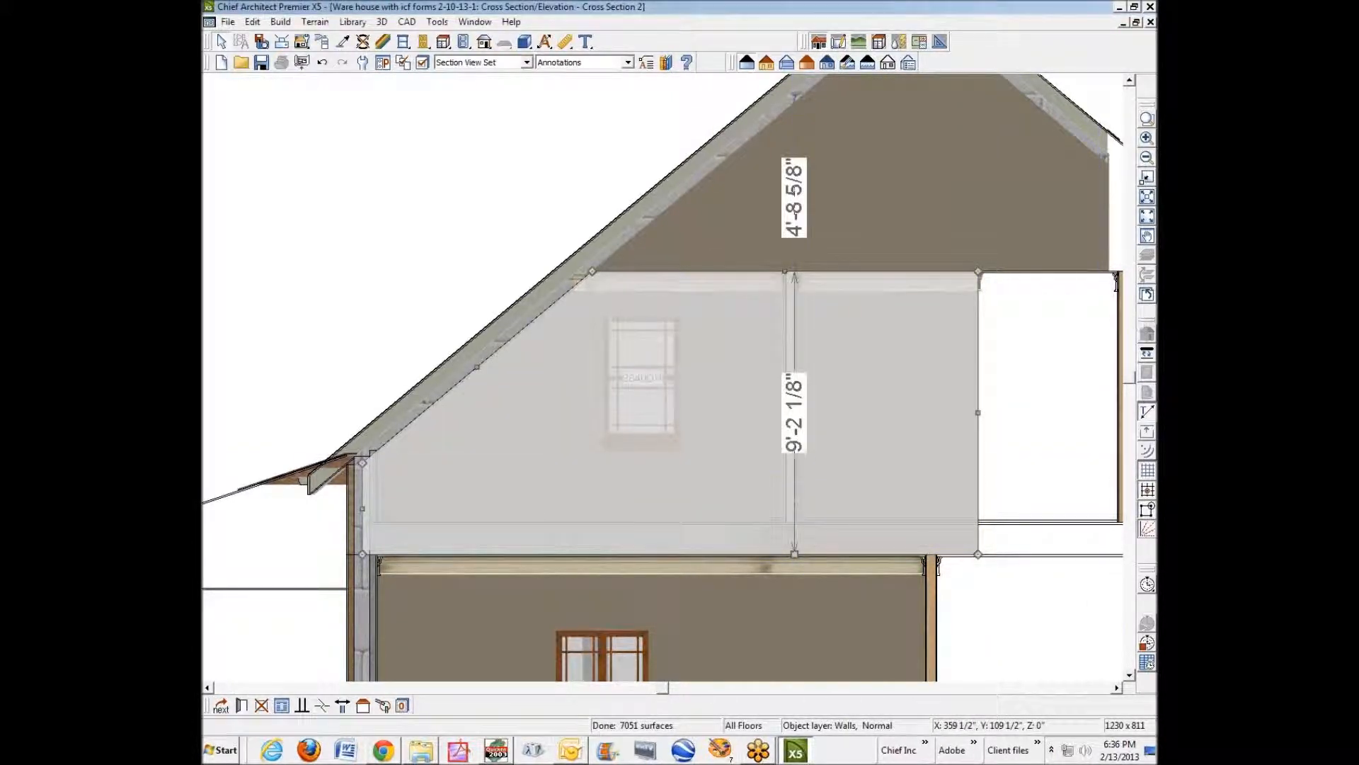
Step: Delete the Base Buildup molding set as crown molding from the upstairs hall's room specification, keeping CA-32
left_click(1101, 461)
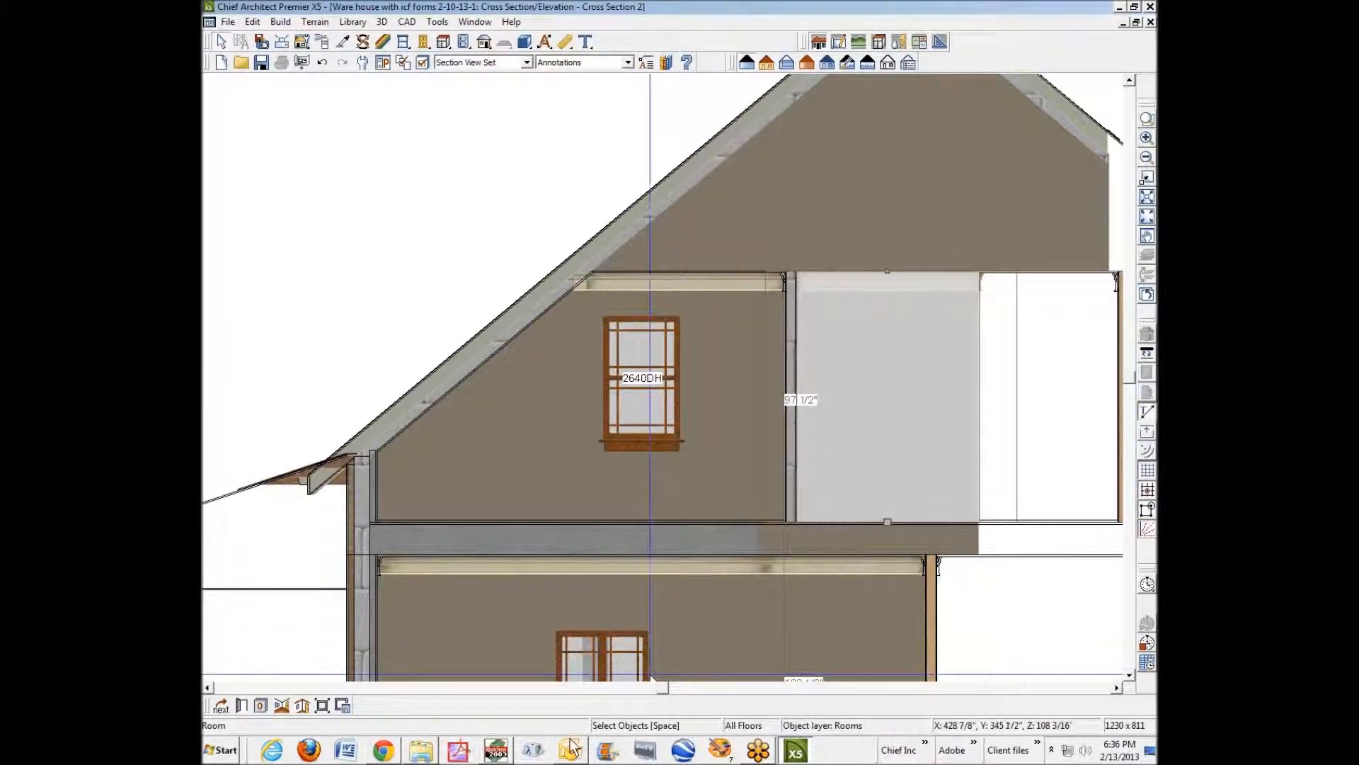
left_click(876, 443)
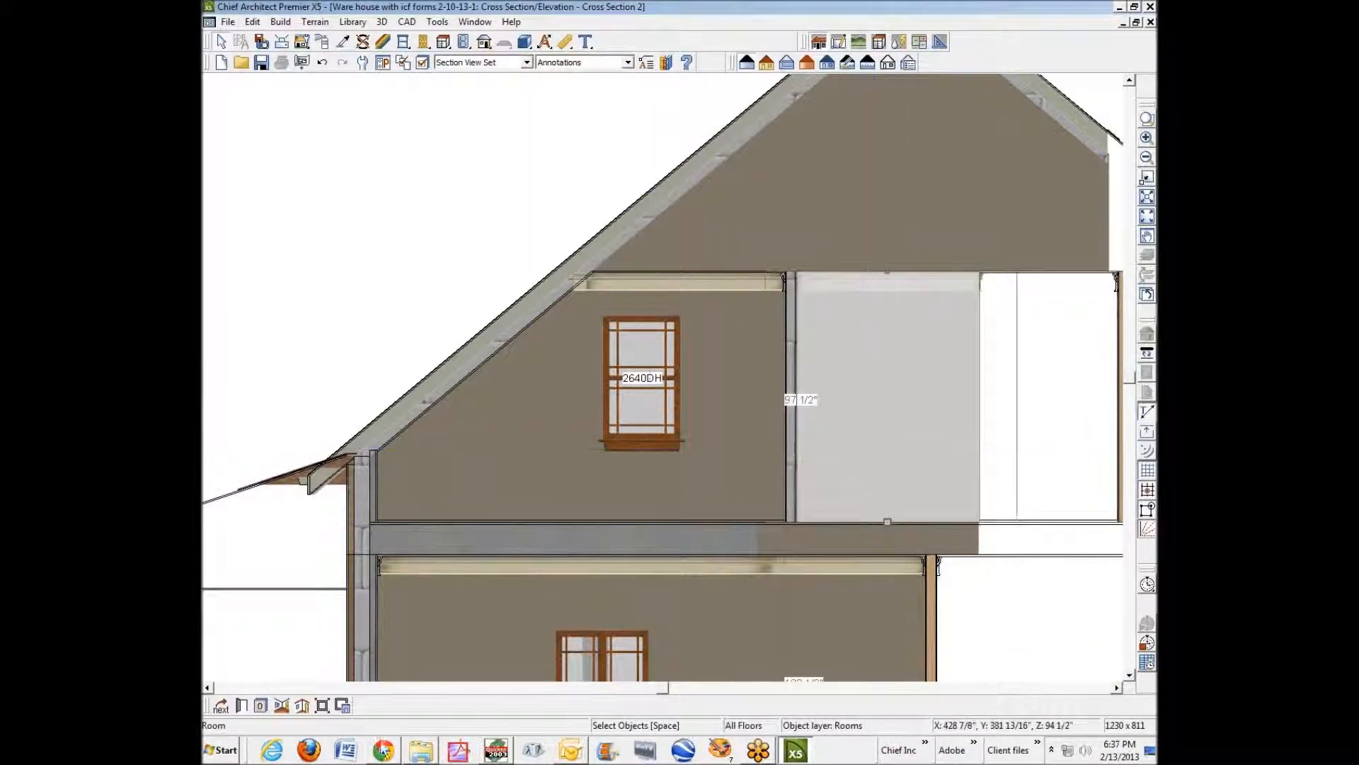
left_click(242, 706)
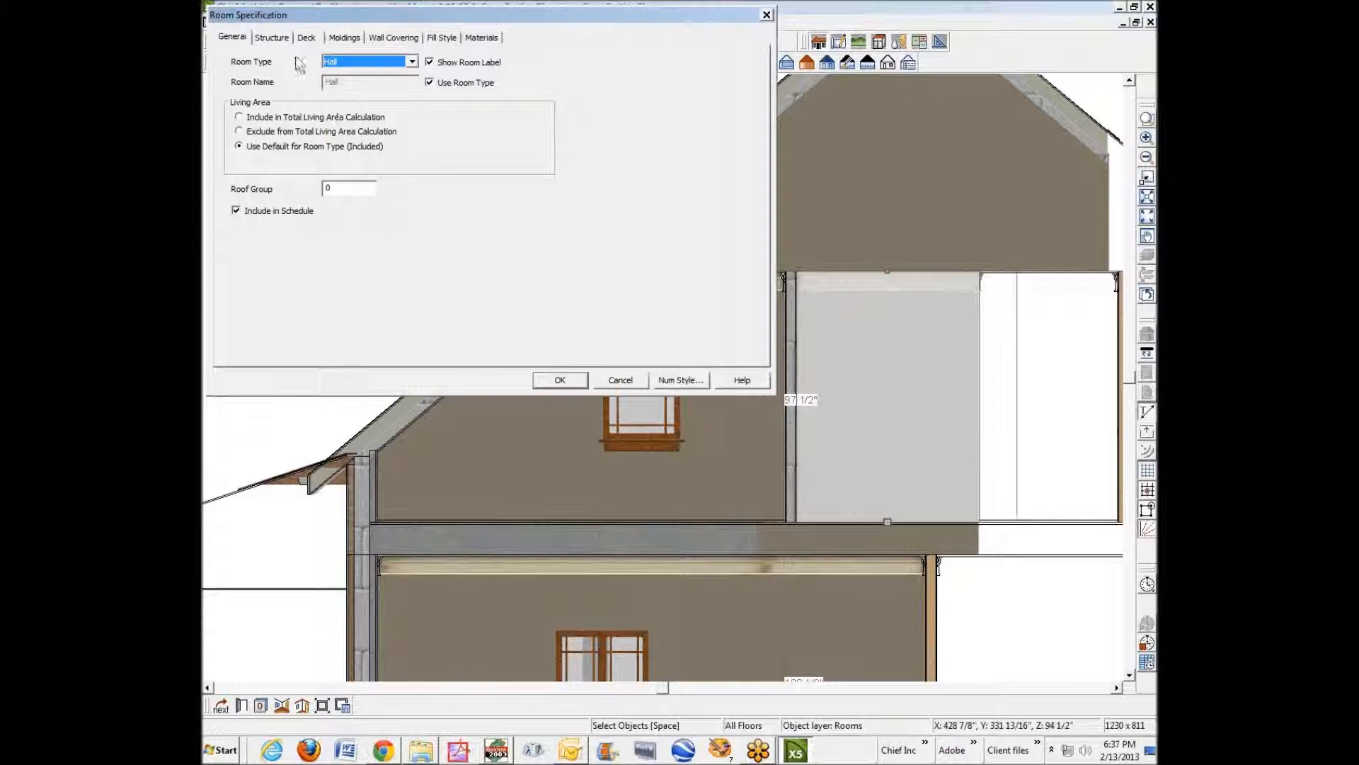
left_click(346, 37)
left_click(238, 61)
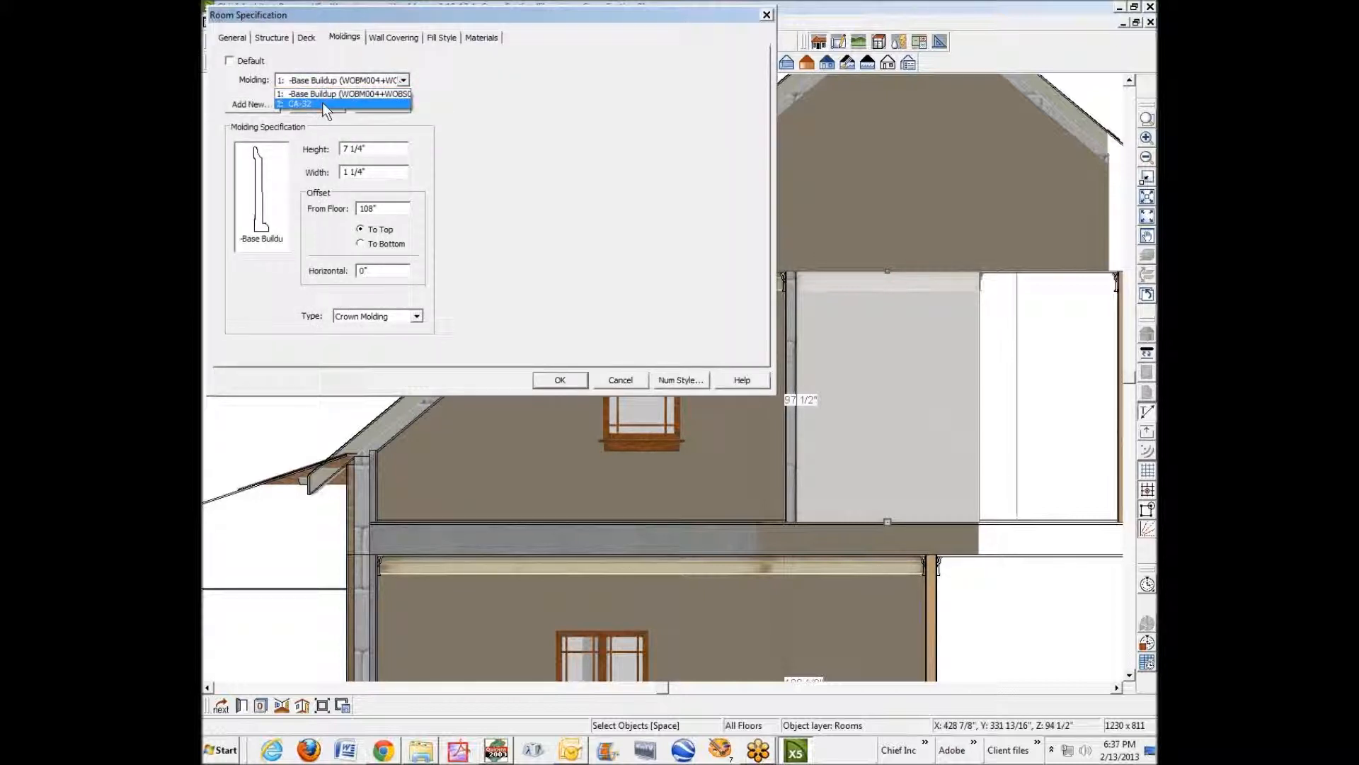
left_click(323, 105)
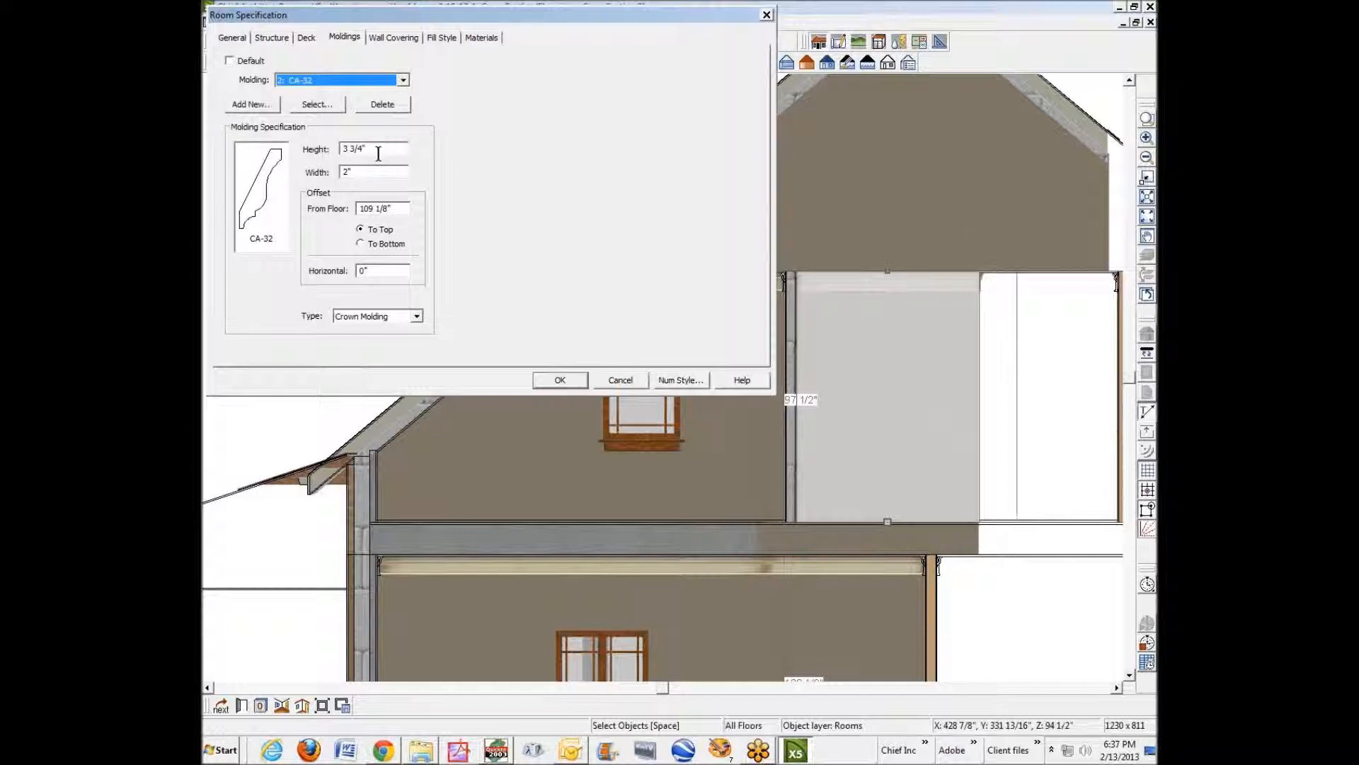
left_click(402, 80)
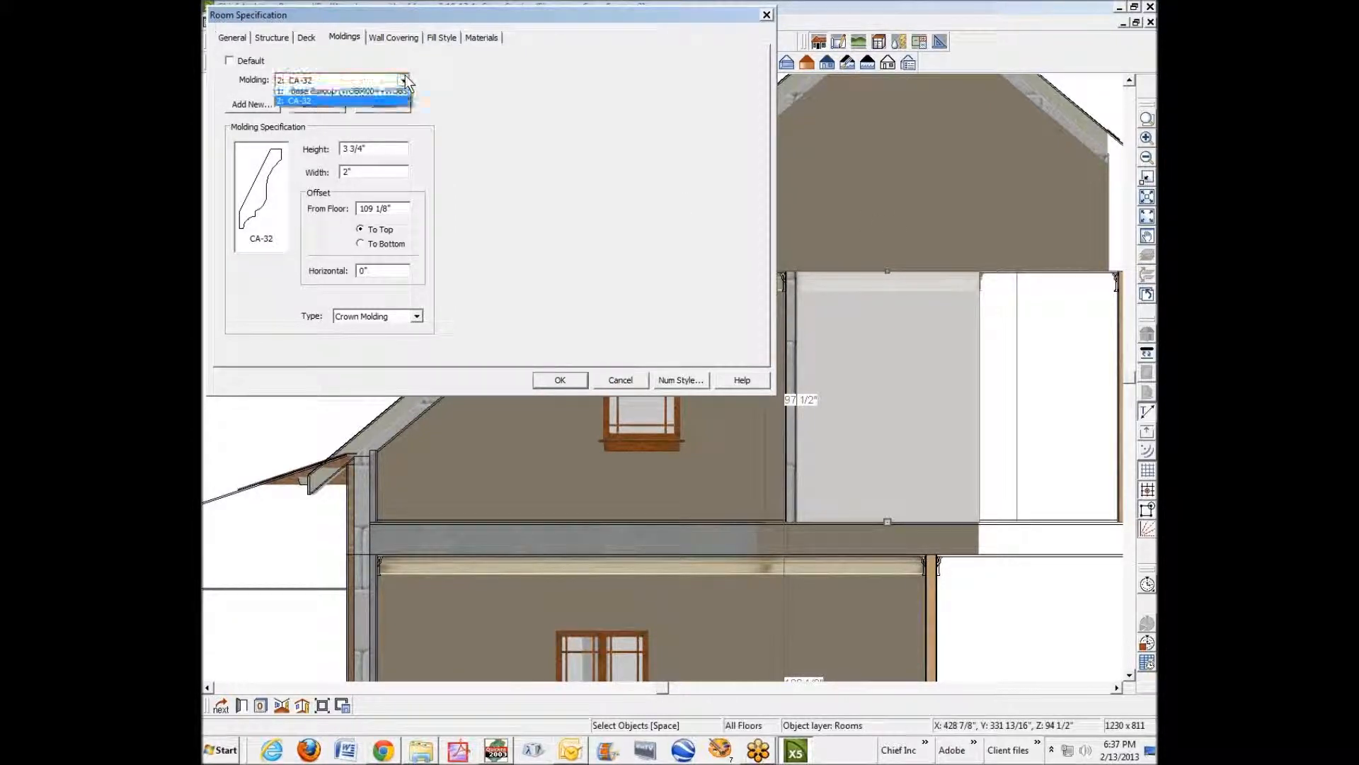
left_click(352, 94)
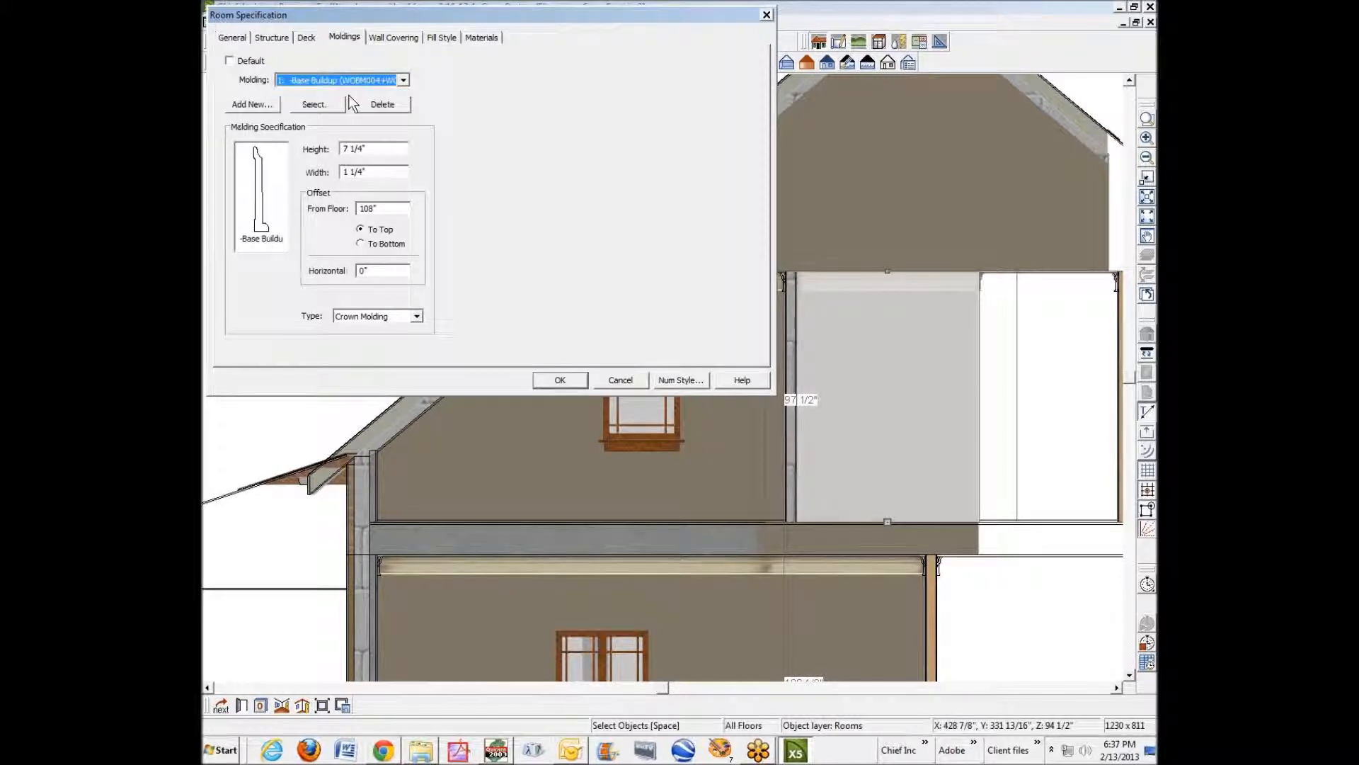
left_click(403, 81)
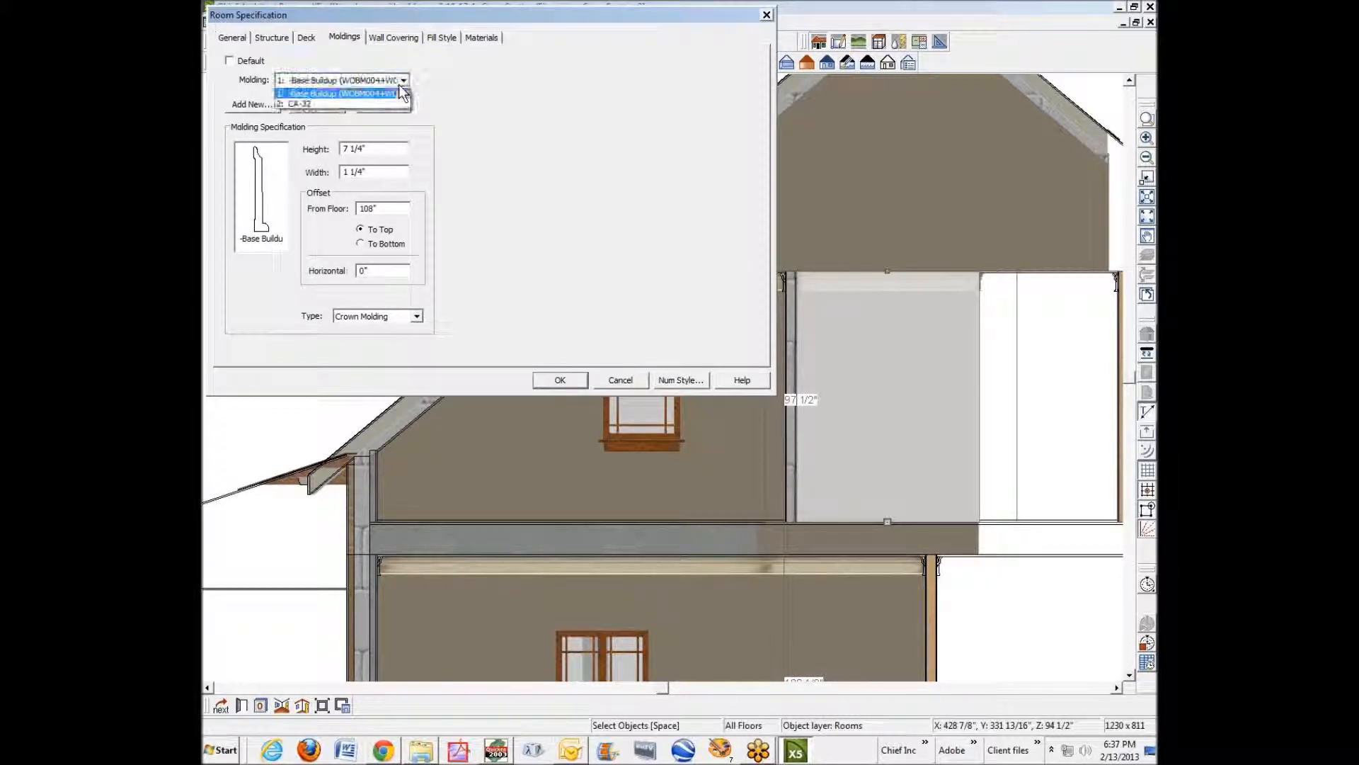
left_click(366, 104)
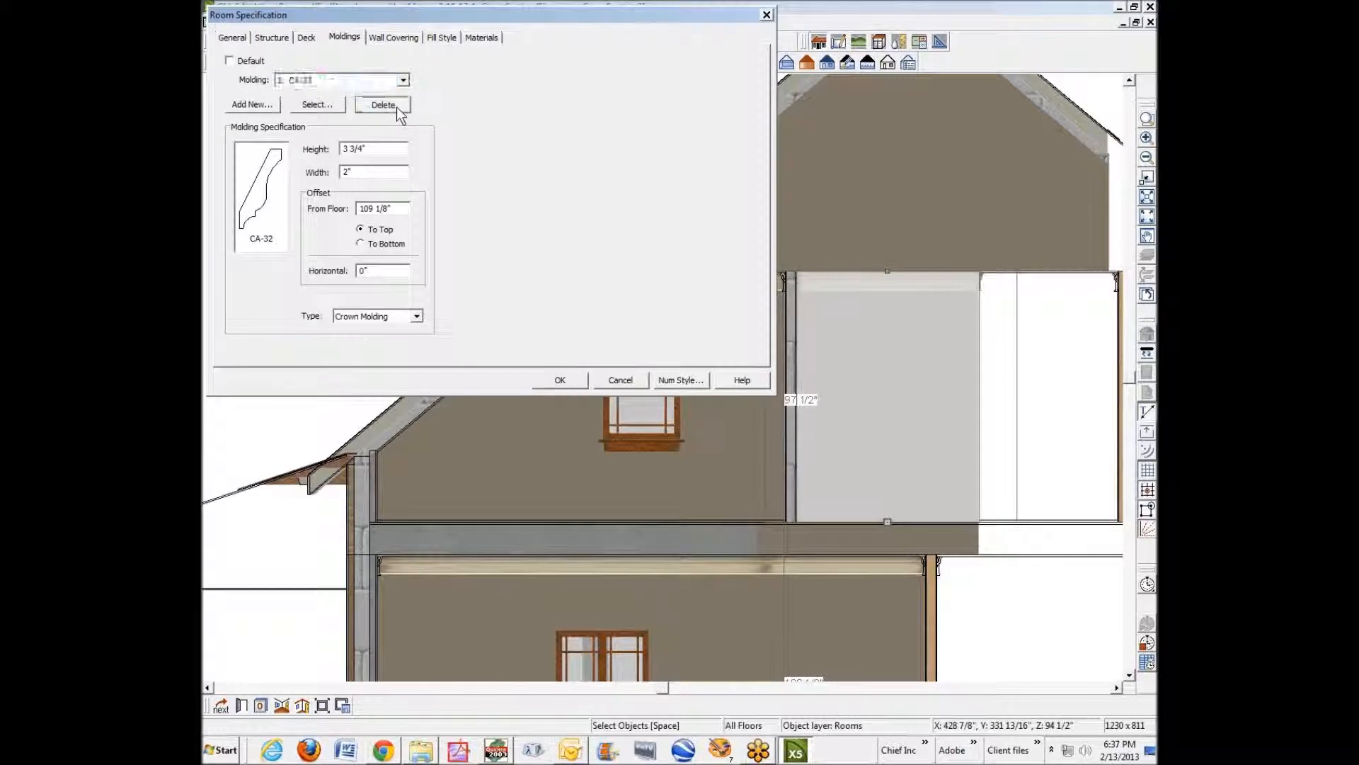
left_click(560, 382)
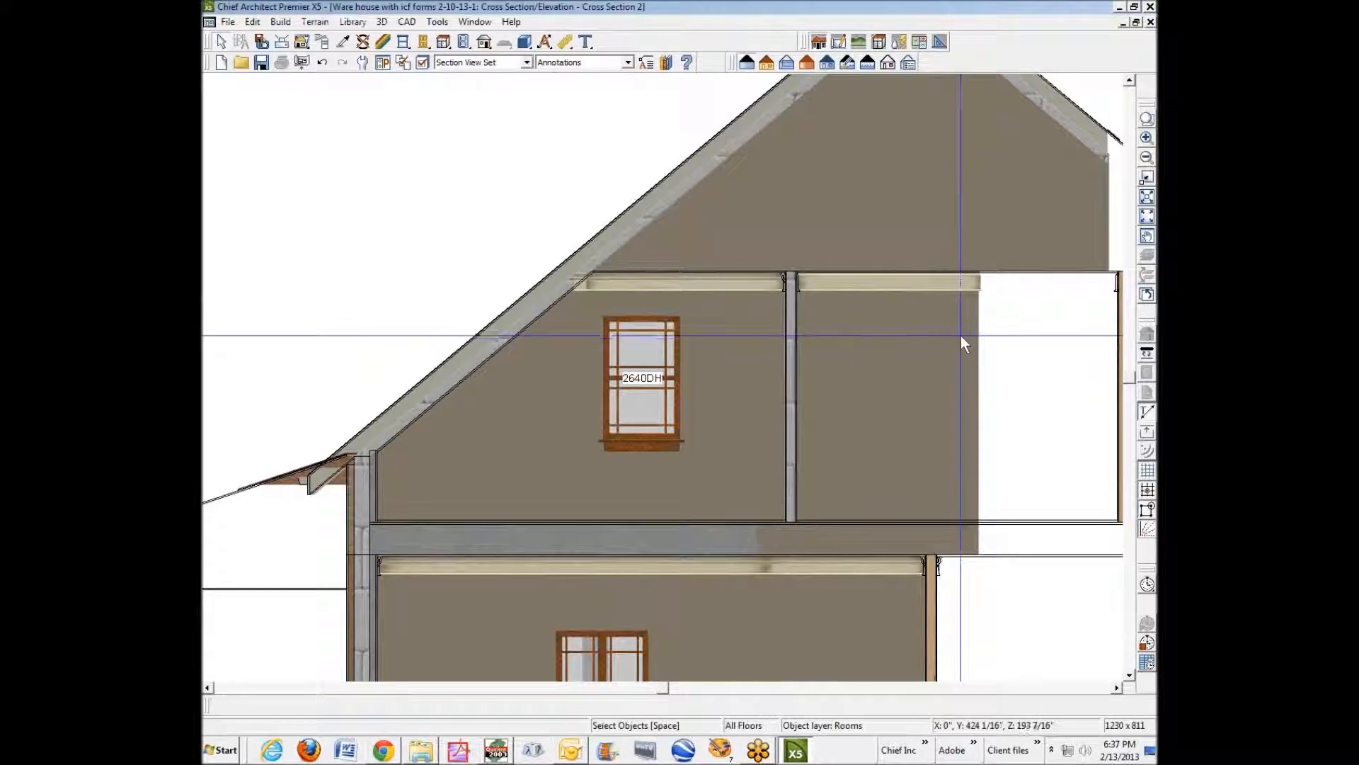
Step: Return to the floor 2 plan and cut a section between the garage and the nearest bedroom, facing the bedroom's exterior wall
key("ctrl+Tab")
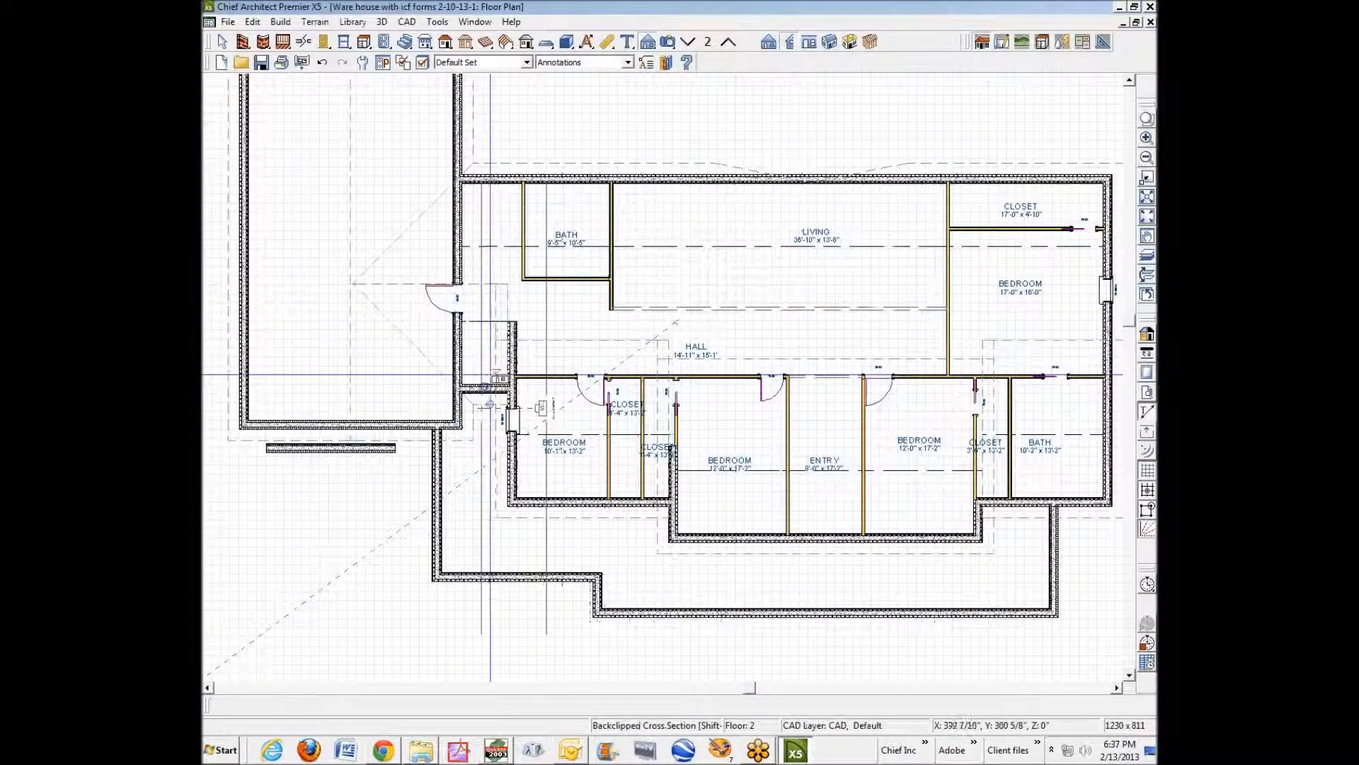
left_click_drag(484, 376, 548, 375)
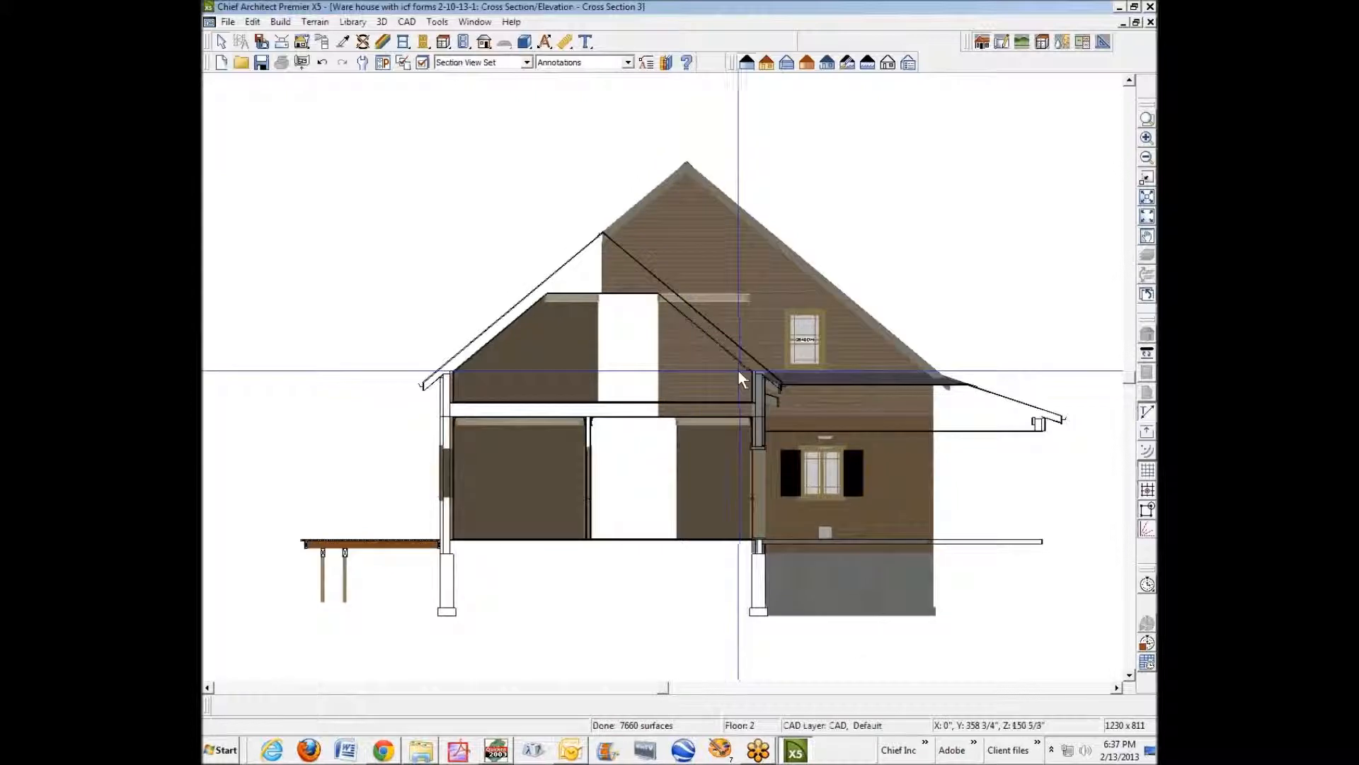
left_click(704, 360)
scroll(698, 358, "up", 5)
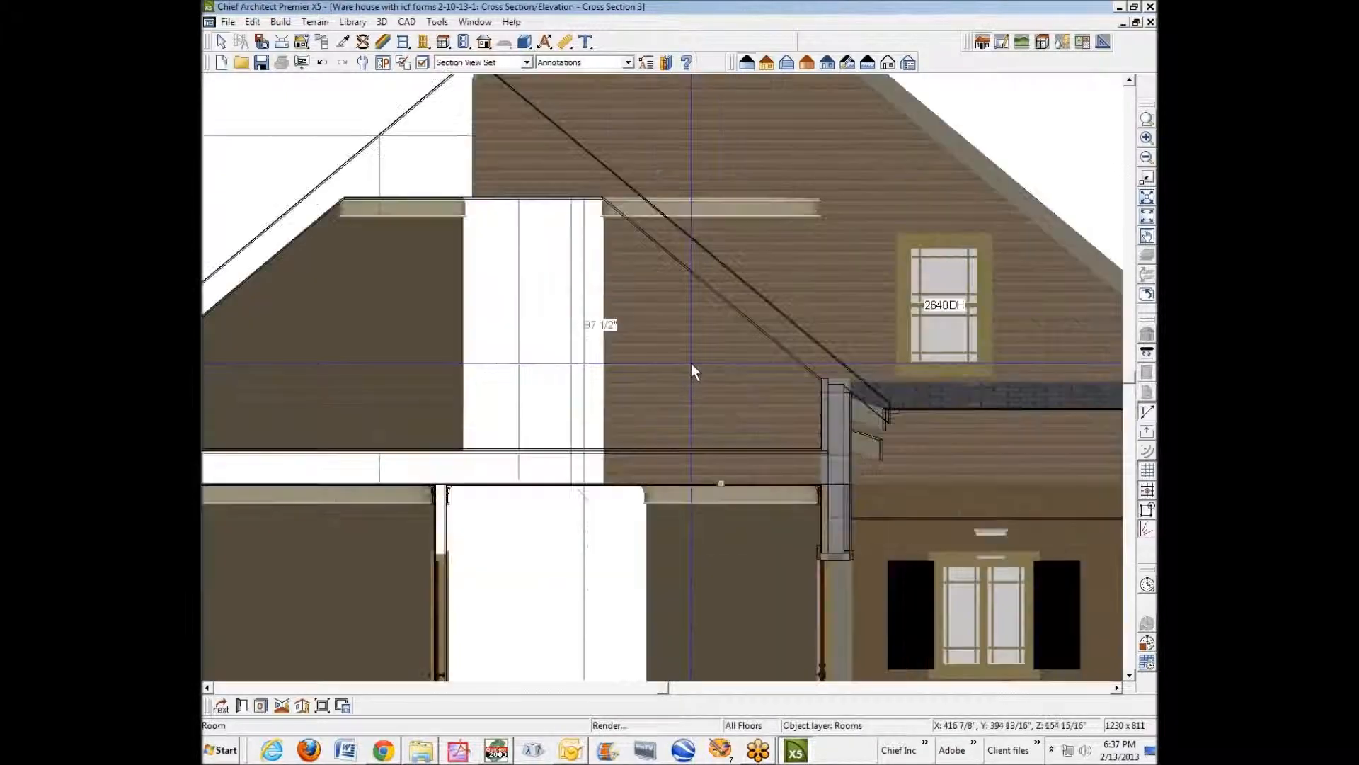
Step: Move the upper inner corner of the siding wall surface to the main roof line, leaving its lower corner in place
left_click(691, 364)
scroll(712, 383, "down", 4)
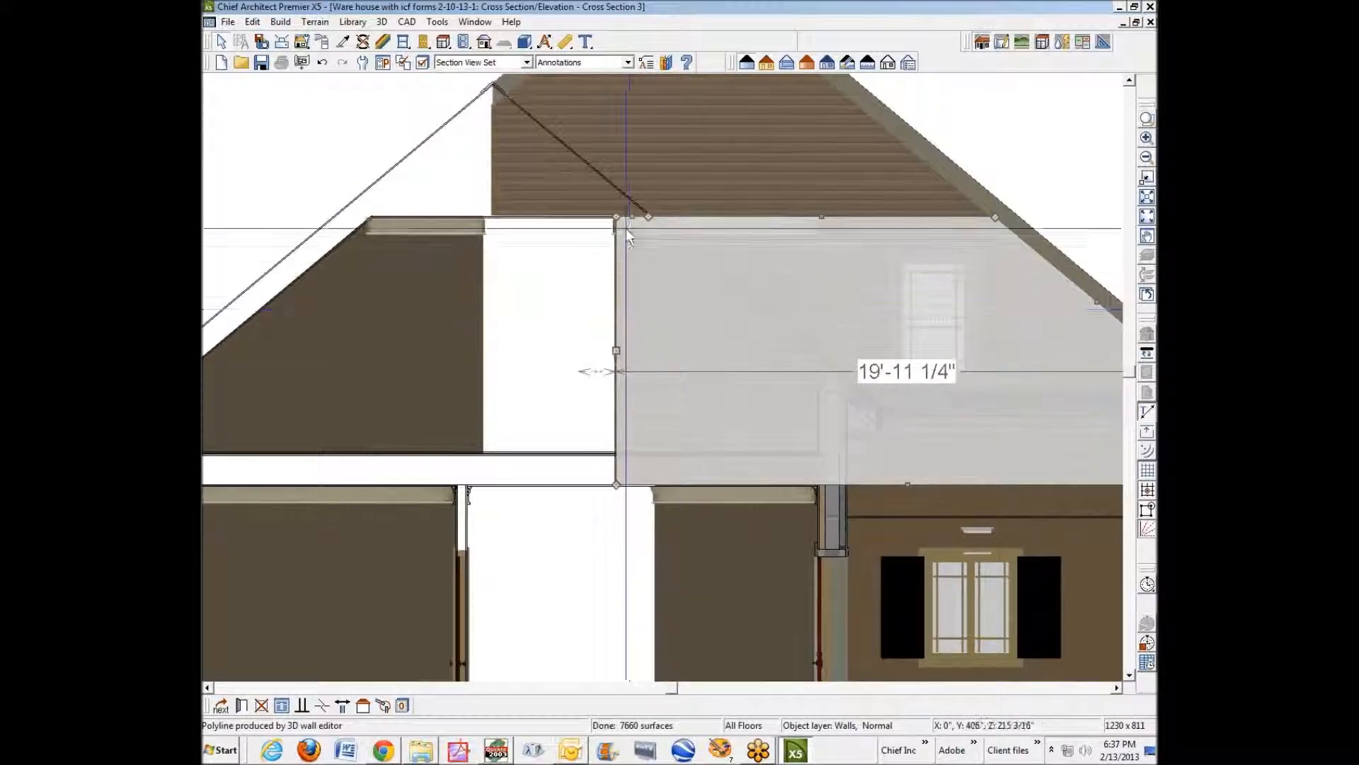
left_click_drag(626, 219, 615, 487)
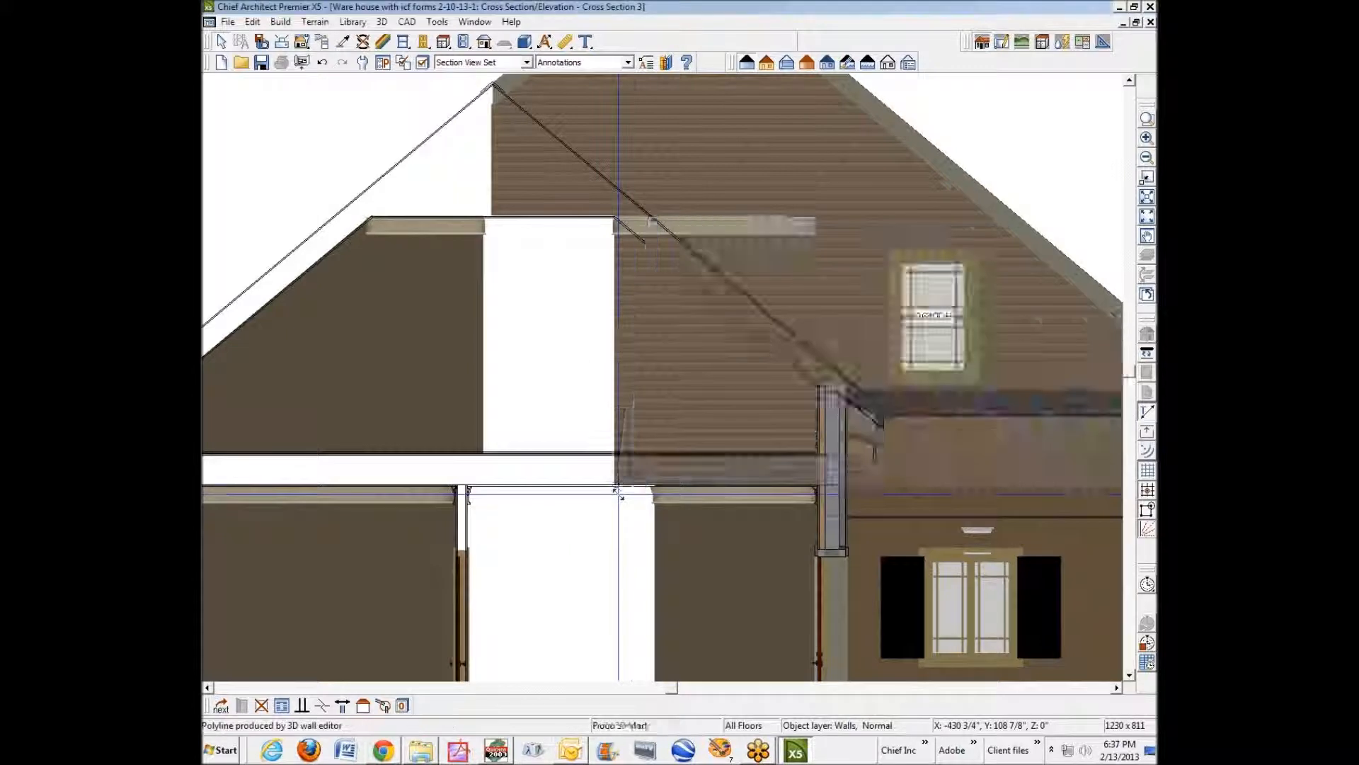
left_click_drag(618, 484, 821, 484)
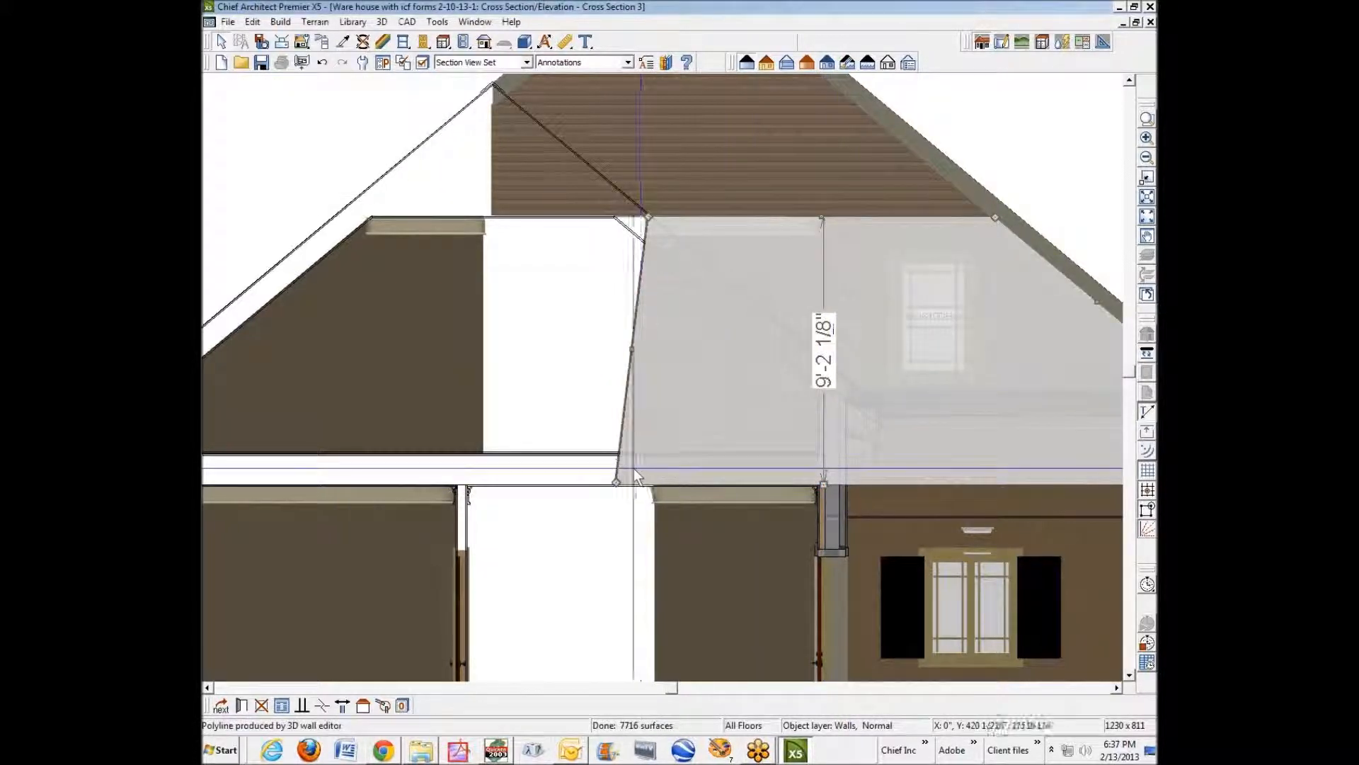
left_click_drag(620, 482, 734, 481)
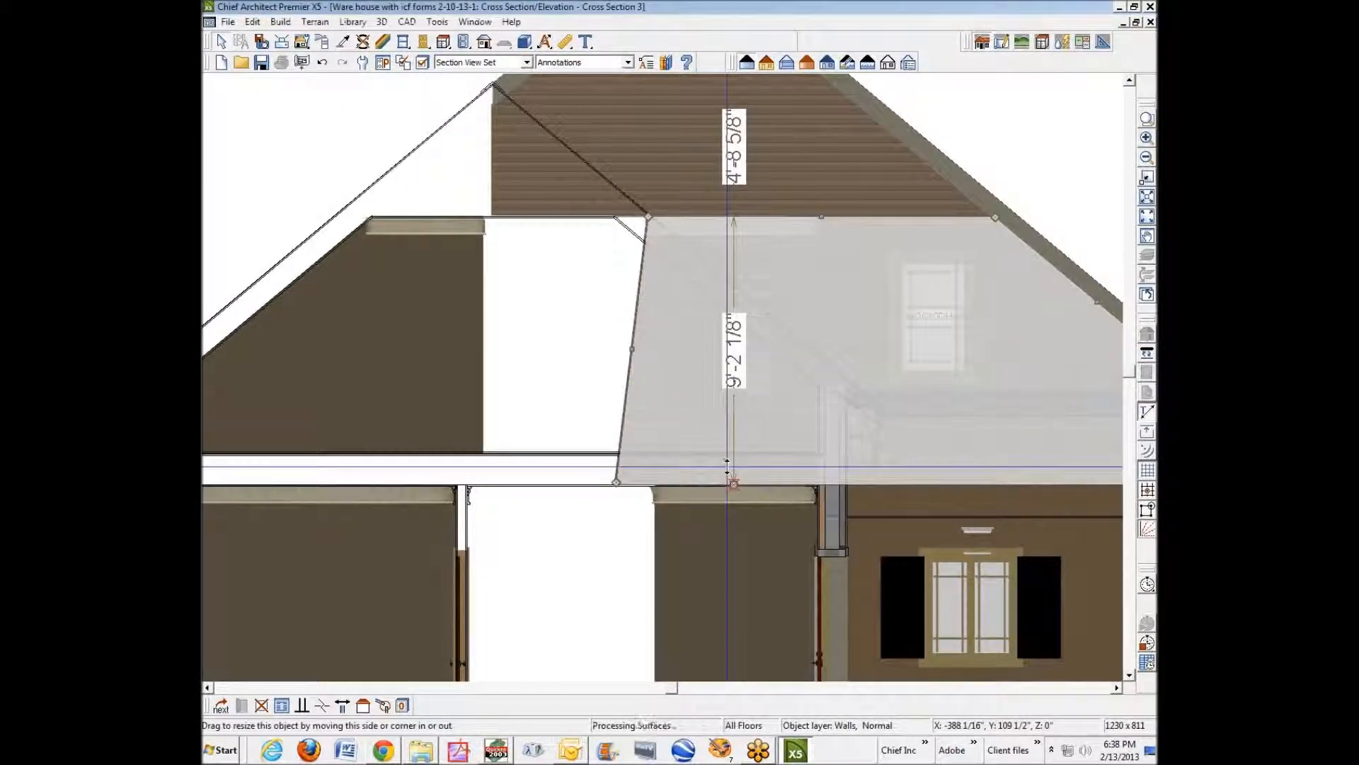
Step: Break the slanted edge of the siding wall surface and shift its upper part upright, leaving the top edge about 10'-7" long
left_click(324, 707)
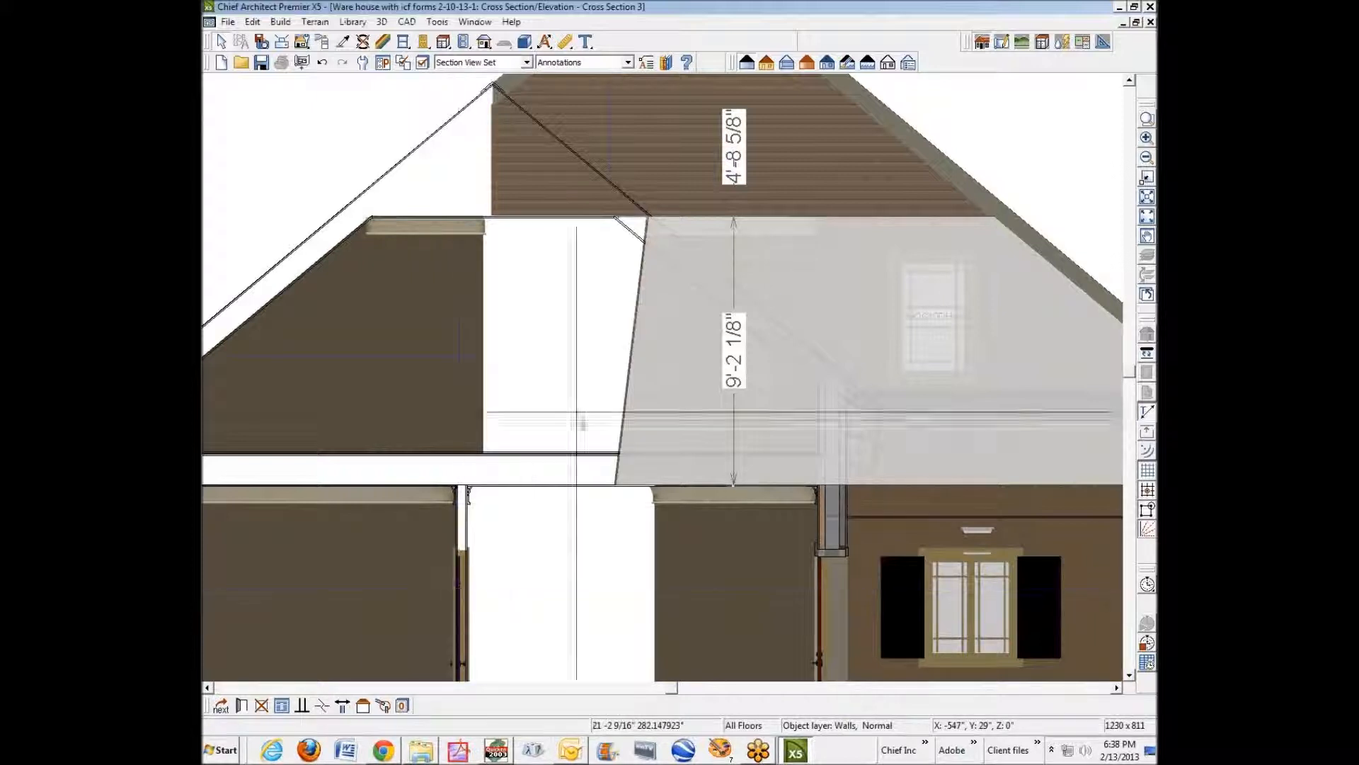
left_click(635, 344)
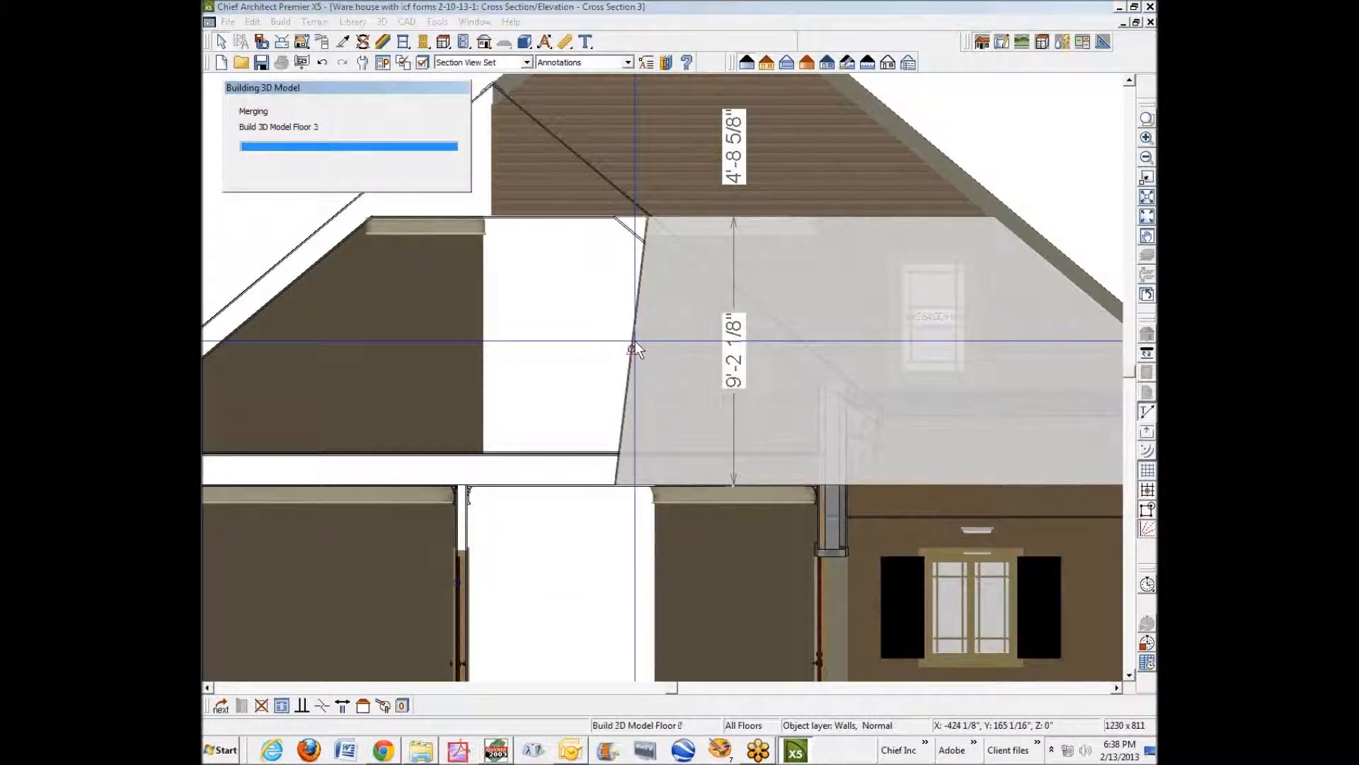
left_click_drag(634, 348, 814, 380)
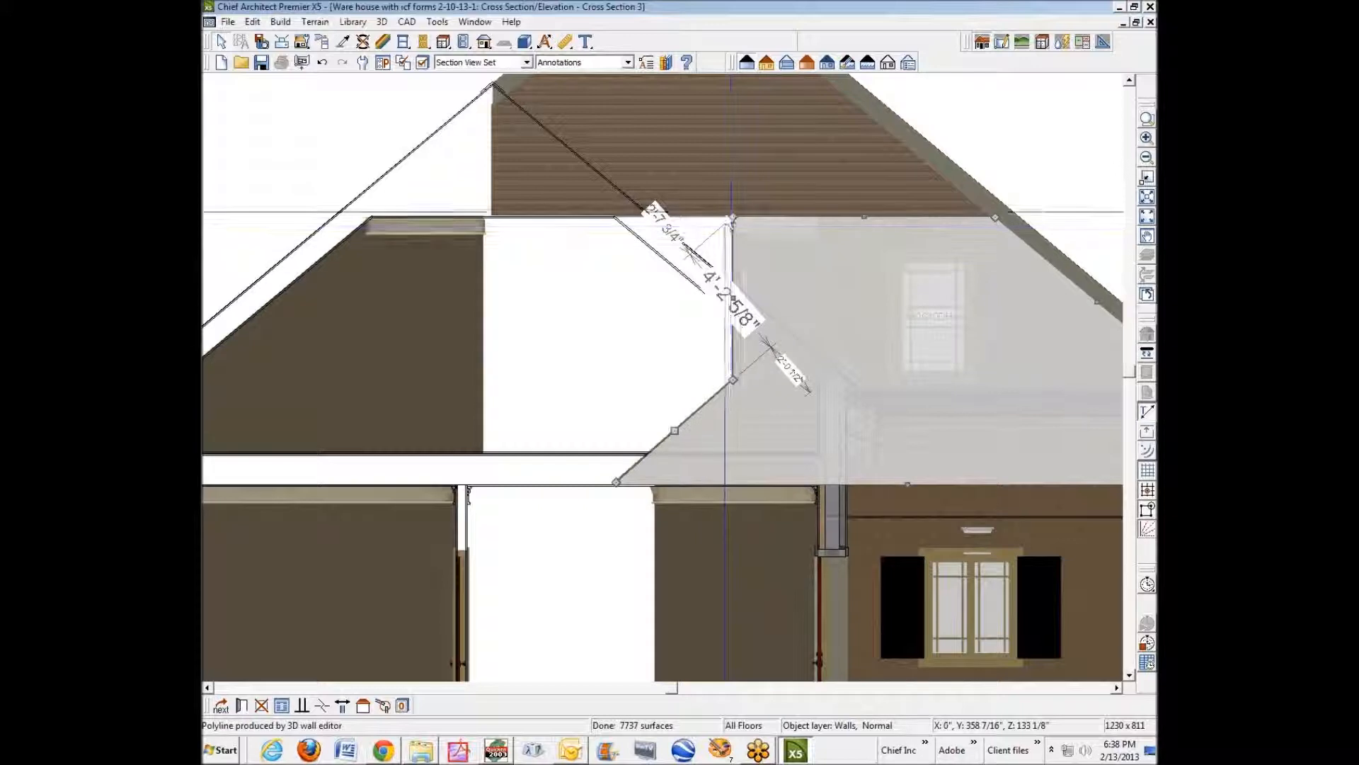
left_click_drag(732, 215, 641, 215)
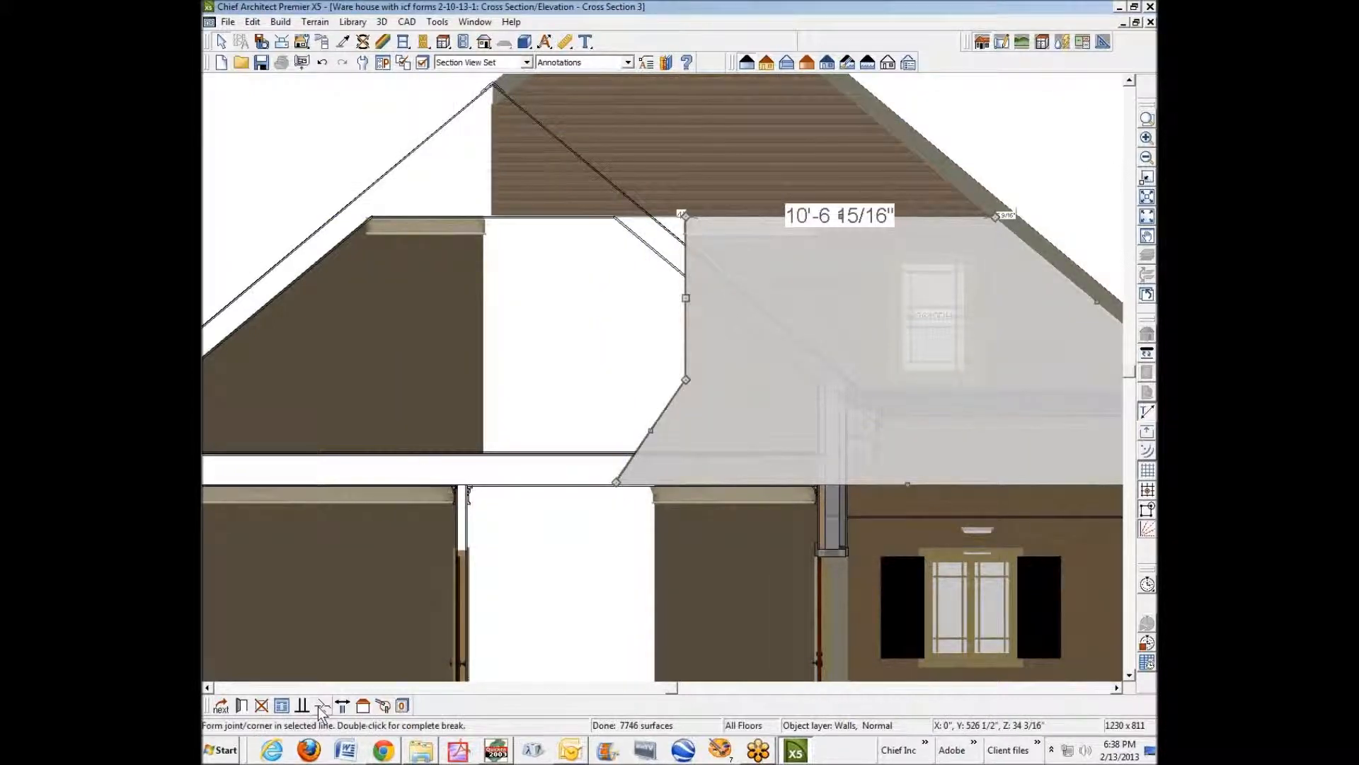
Step: Try to break the upright inner edge of the siding wall surface at another point
left_click(681, 331)
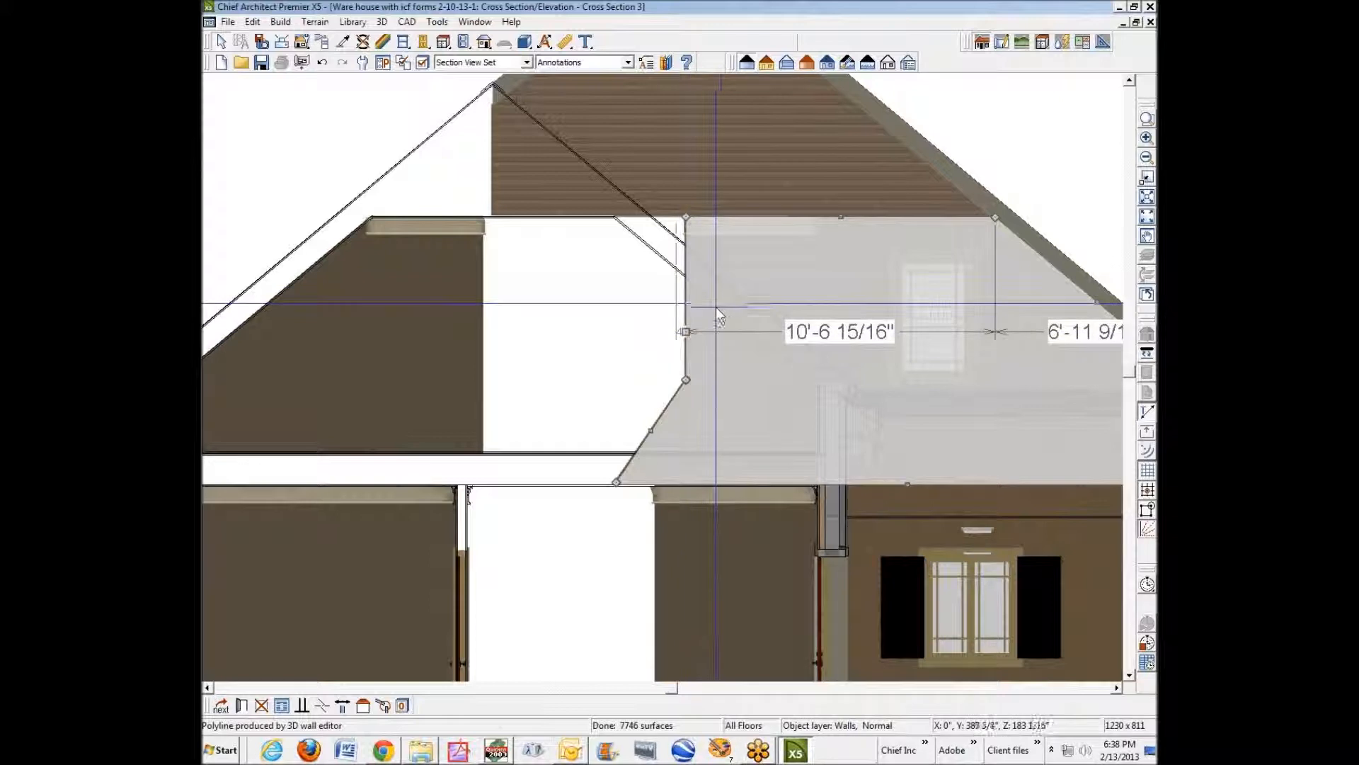
key("Escape")
left_click(698, 319)
left_click(696, 368)
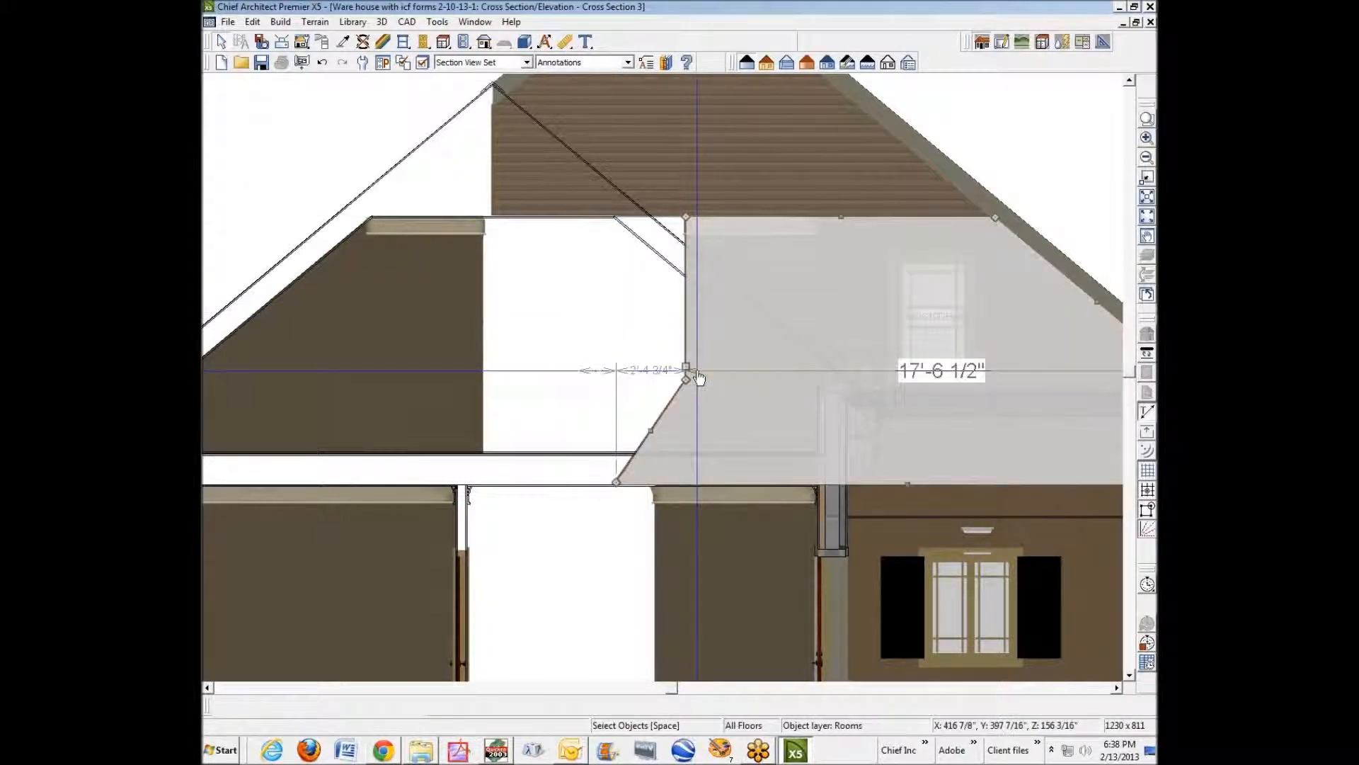
left_click(322, 706)
left_click(686, 296)
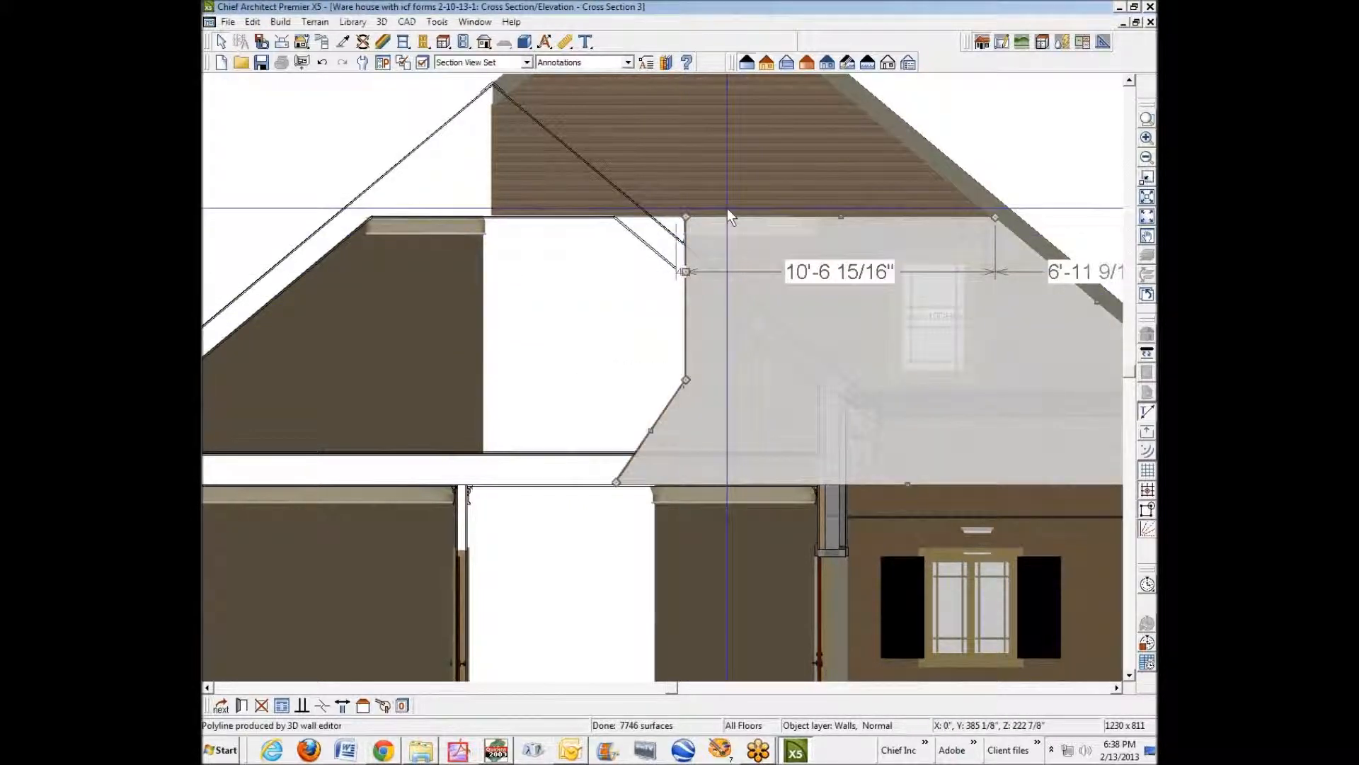
Step: Move the siding surface's upright edge outward for a top edge about 11'-4" long, and shift the corner below it inward and up
left_click_drag(685, 217, 639, 216)
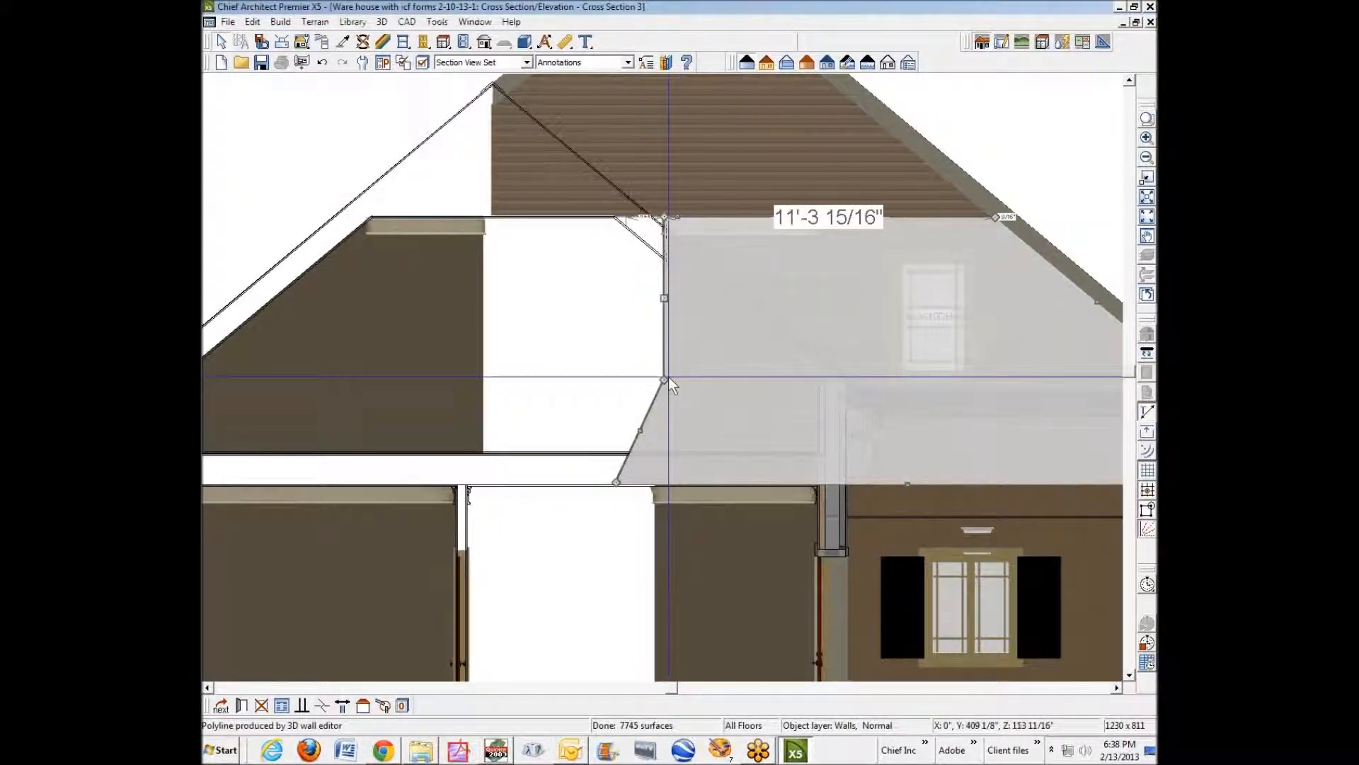
left_click(661, 379)
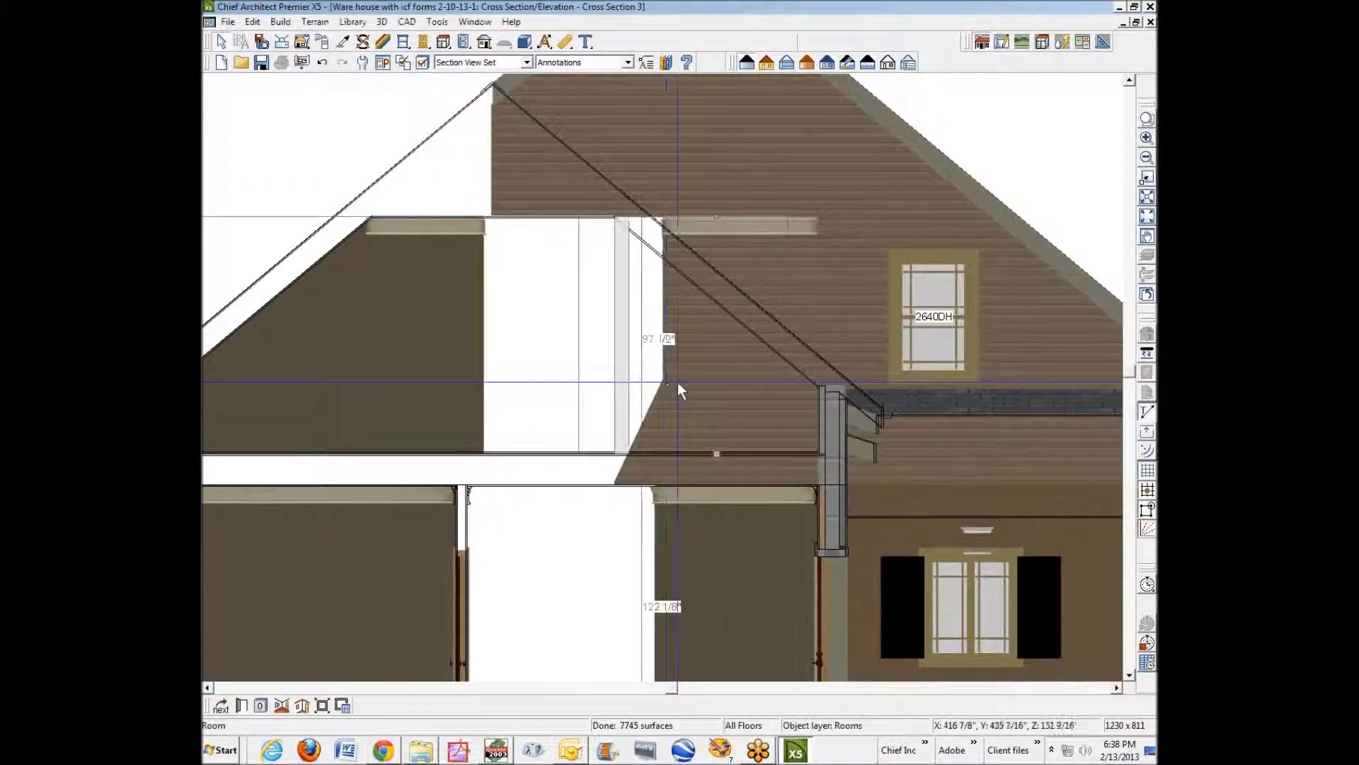
left_click(678, 381)
left_click_drag(664, 379, 738, 313)
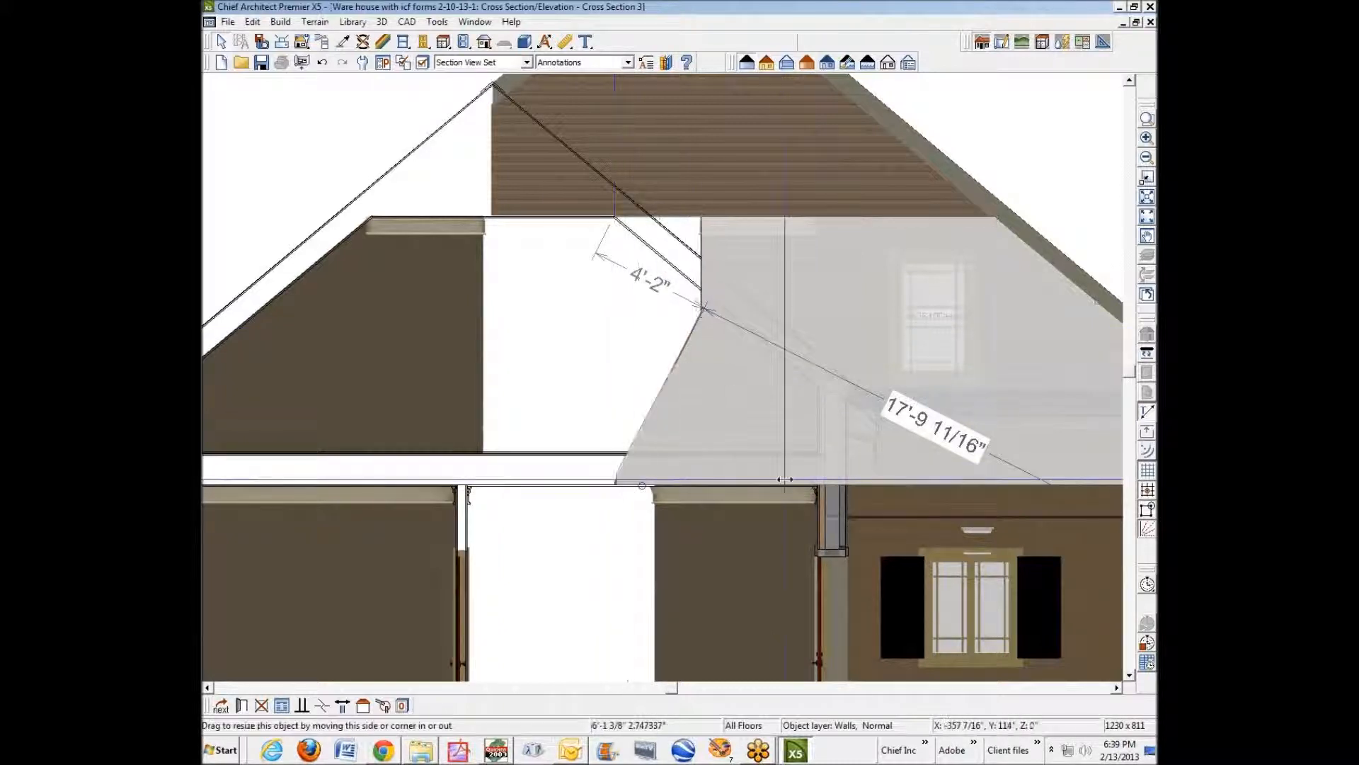
Step: Raise the slanted edge's lower corner upright, and pull the siding surface's inner edge back to a width of about 12'-6 1/2"
left_click_drag(839, 481, 829, 478)
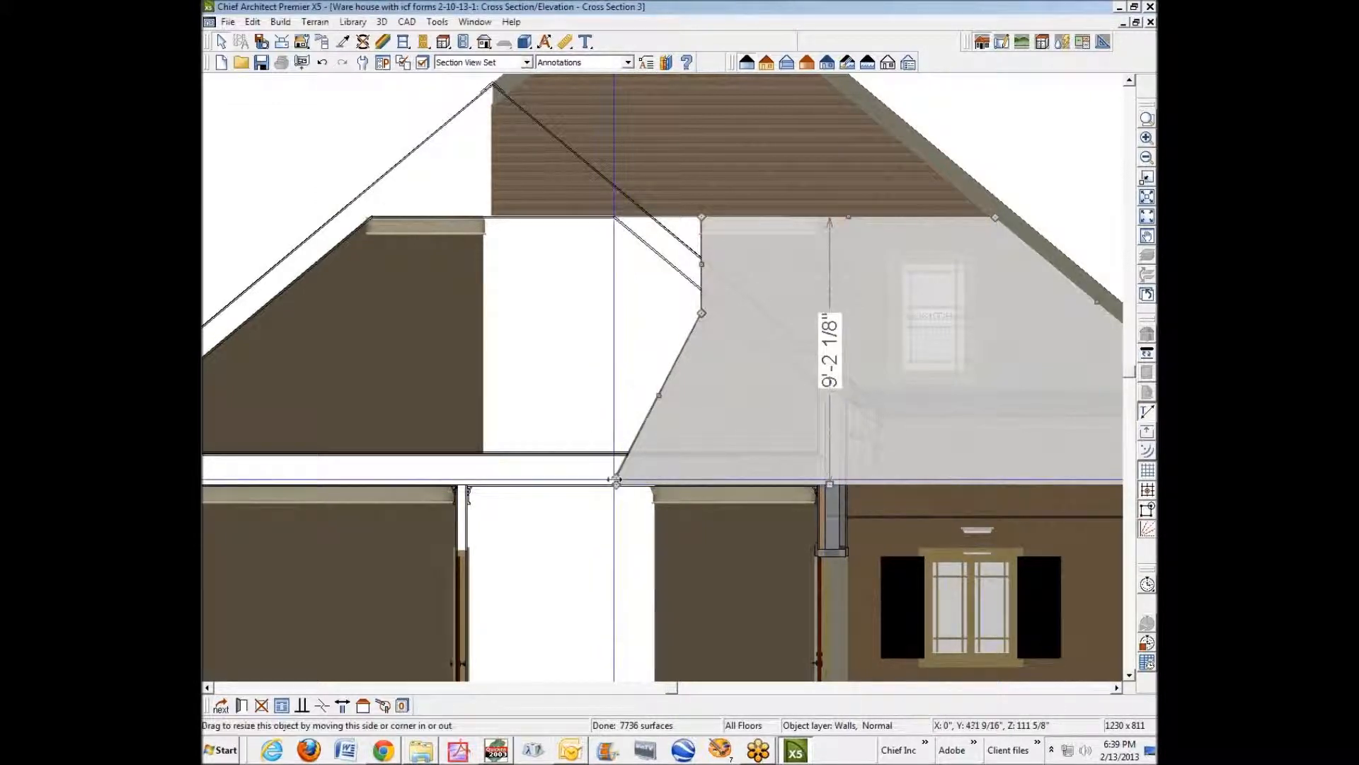
left_click_drag(615, 480, 691, 383)
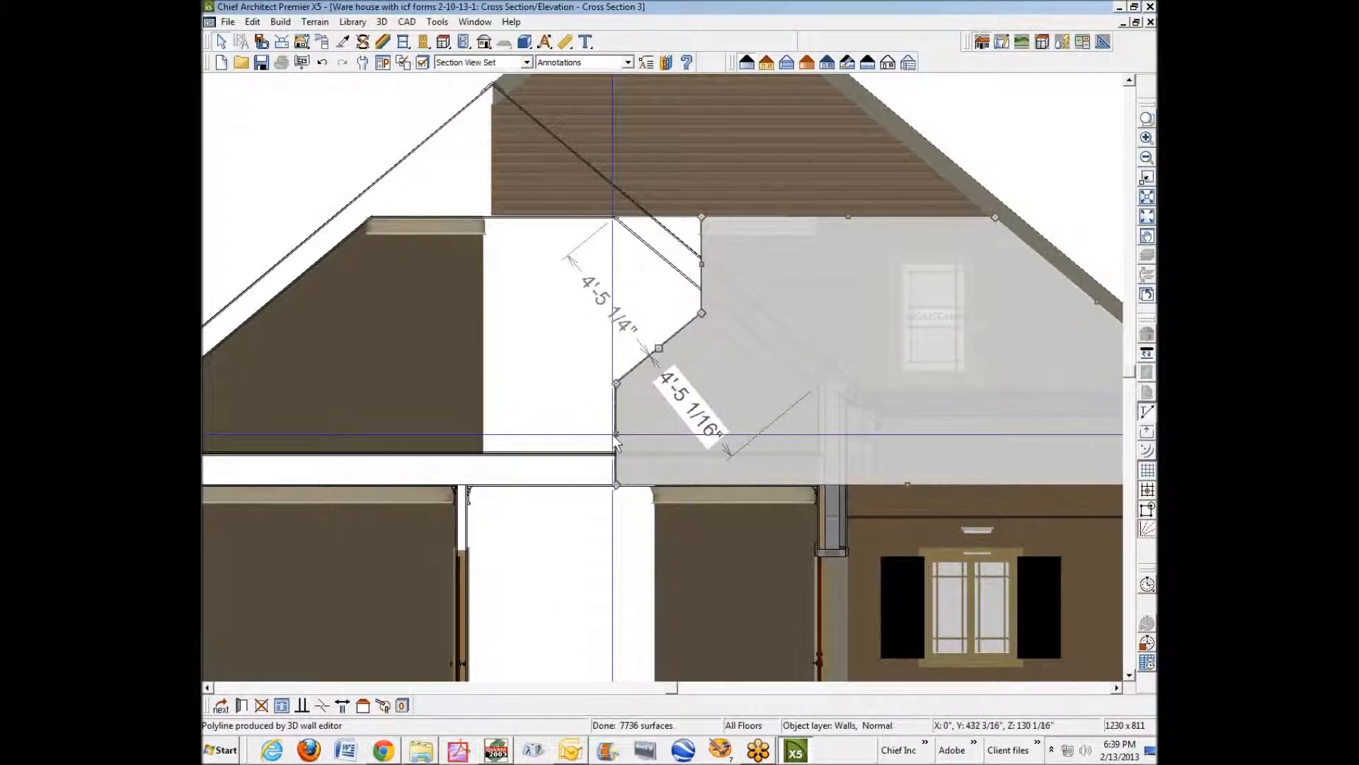
left_click_drag(613, 435, 828, 436)
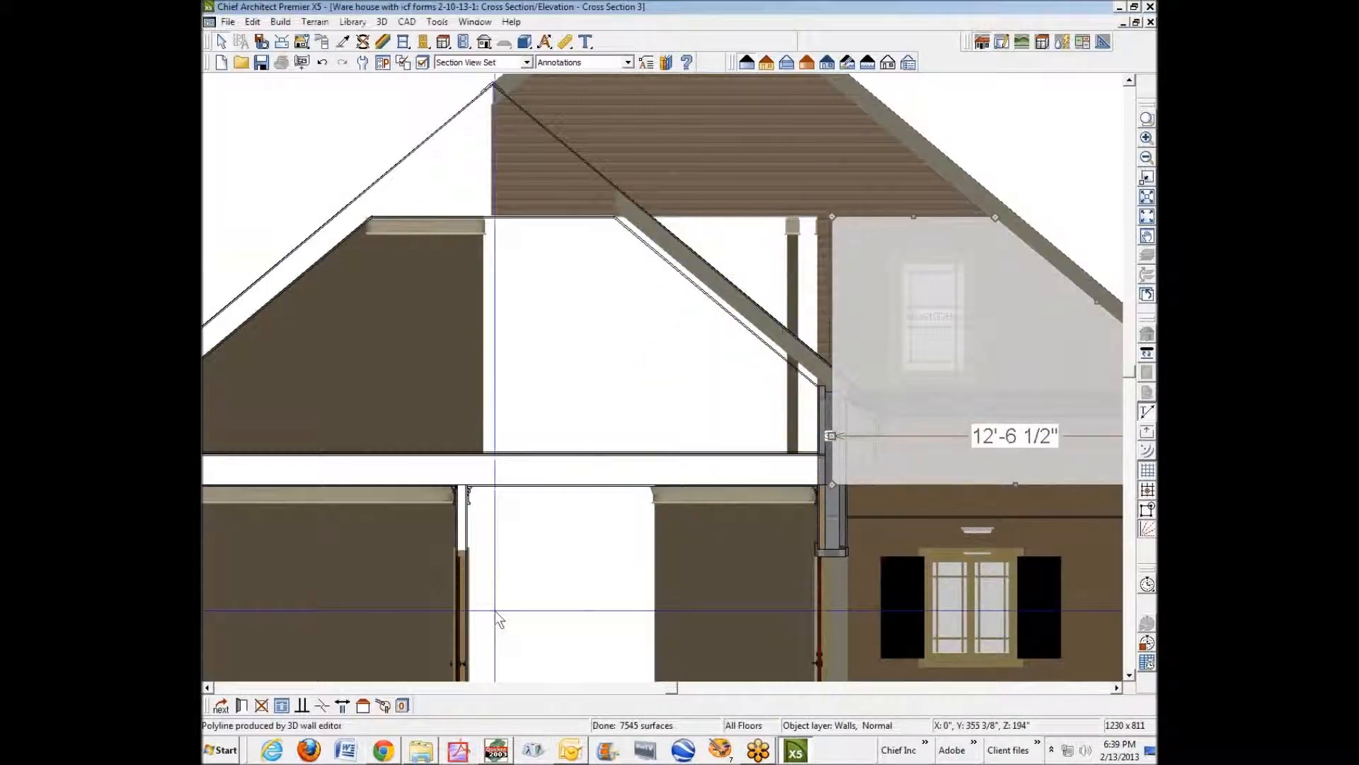
Step: Try to break the siding surface's straight inner edge where it meets the lower end of the sectioned roof
left_click(341, 706)
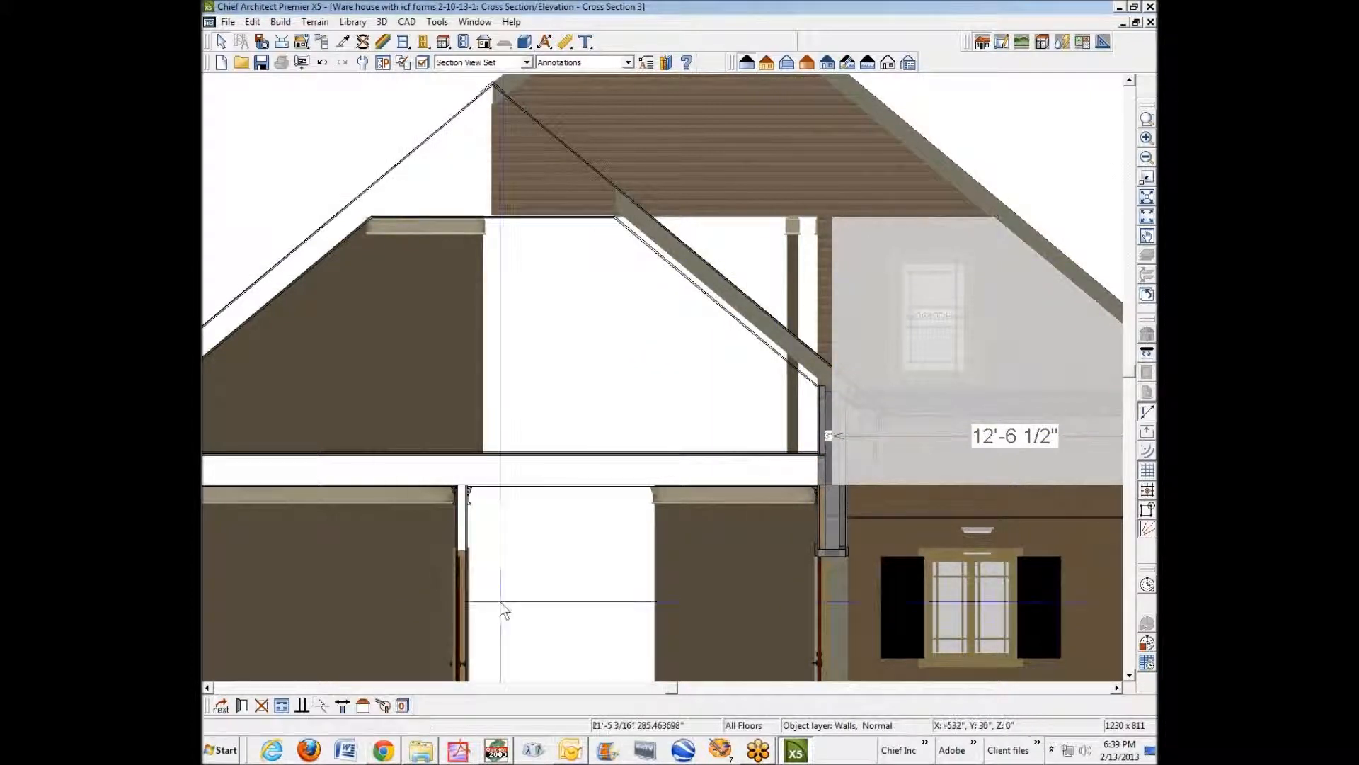
left_click(831, 378)
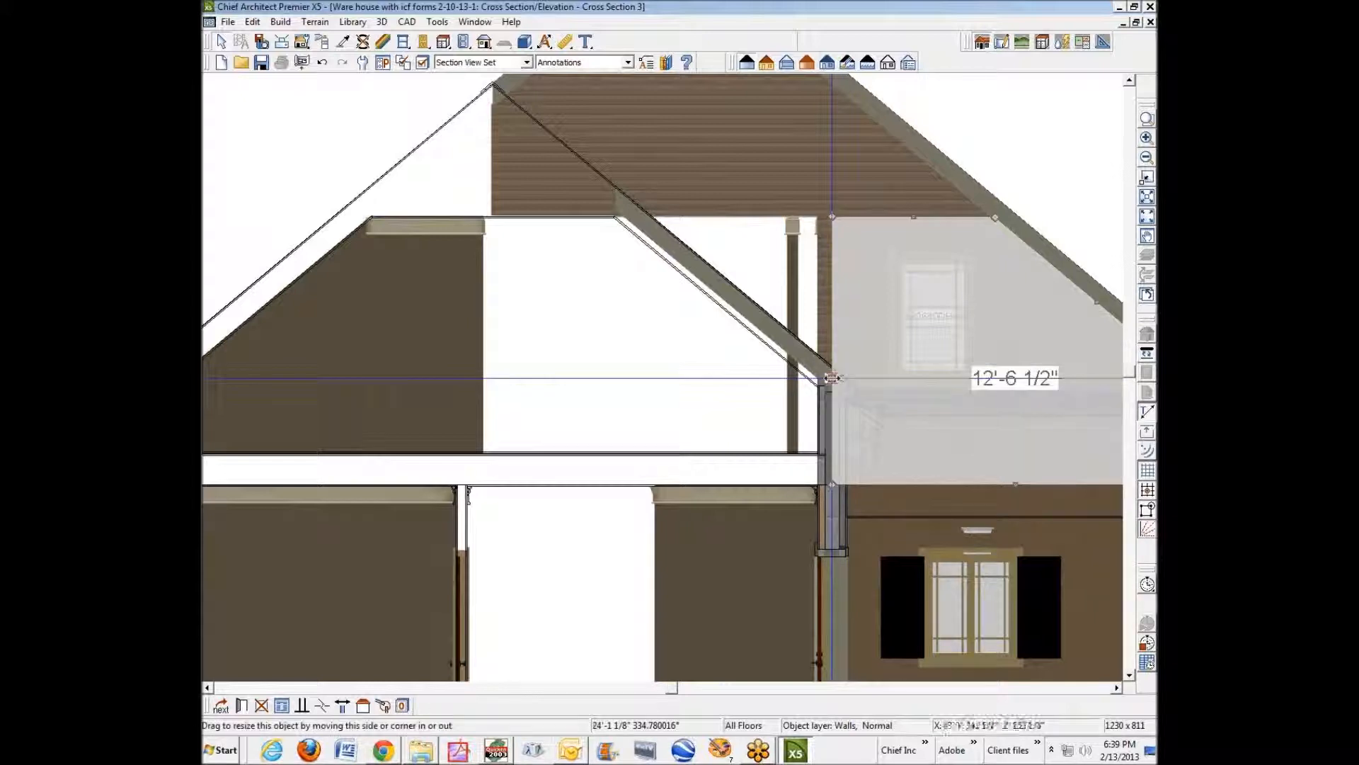
left_click(323, 706)
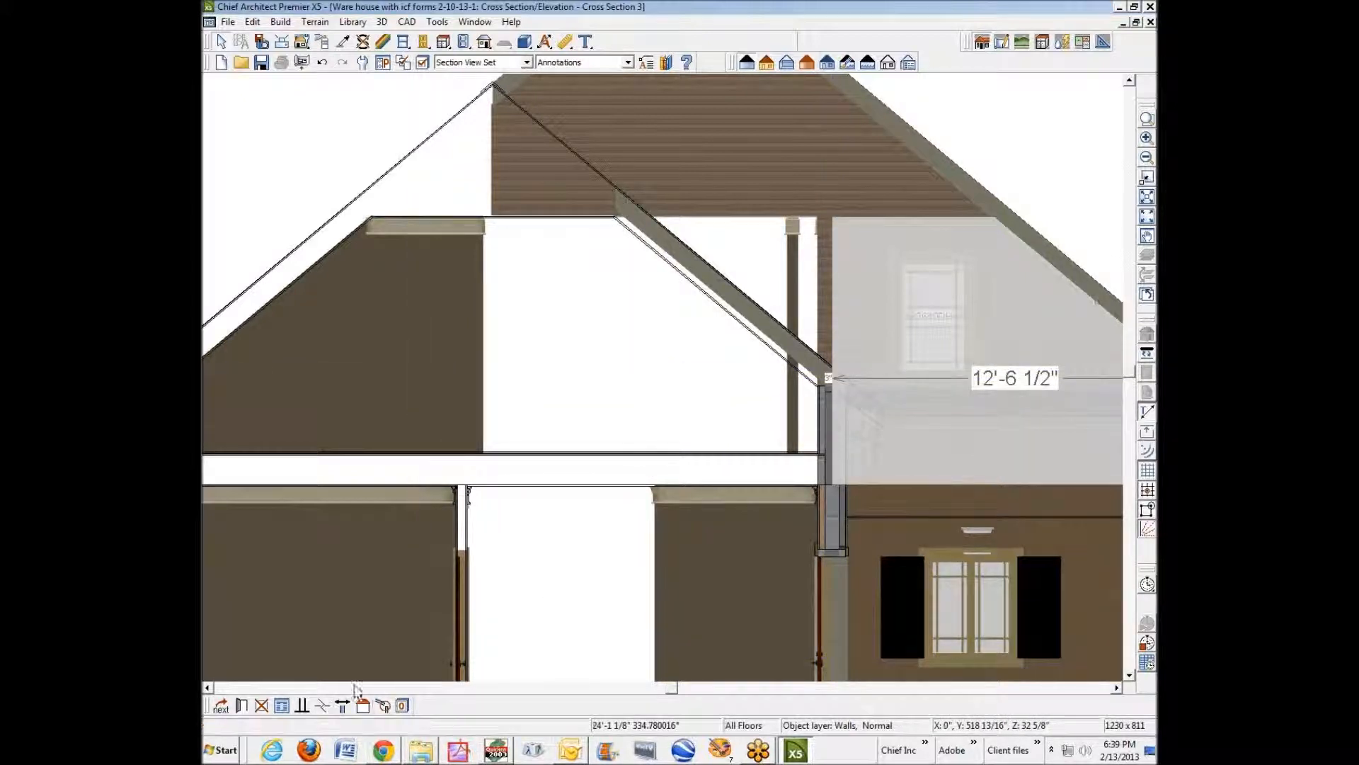
left_click(841, 375)
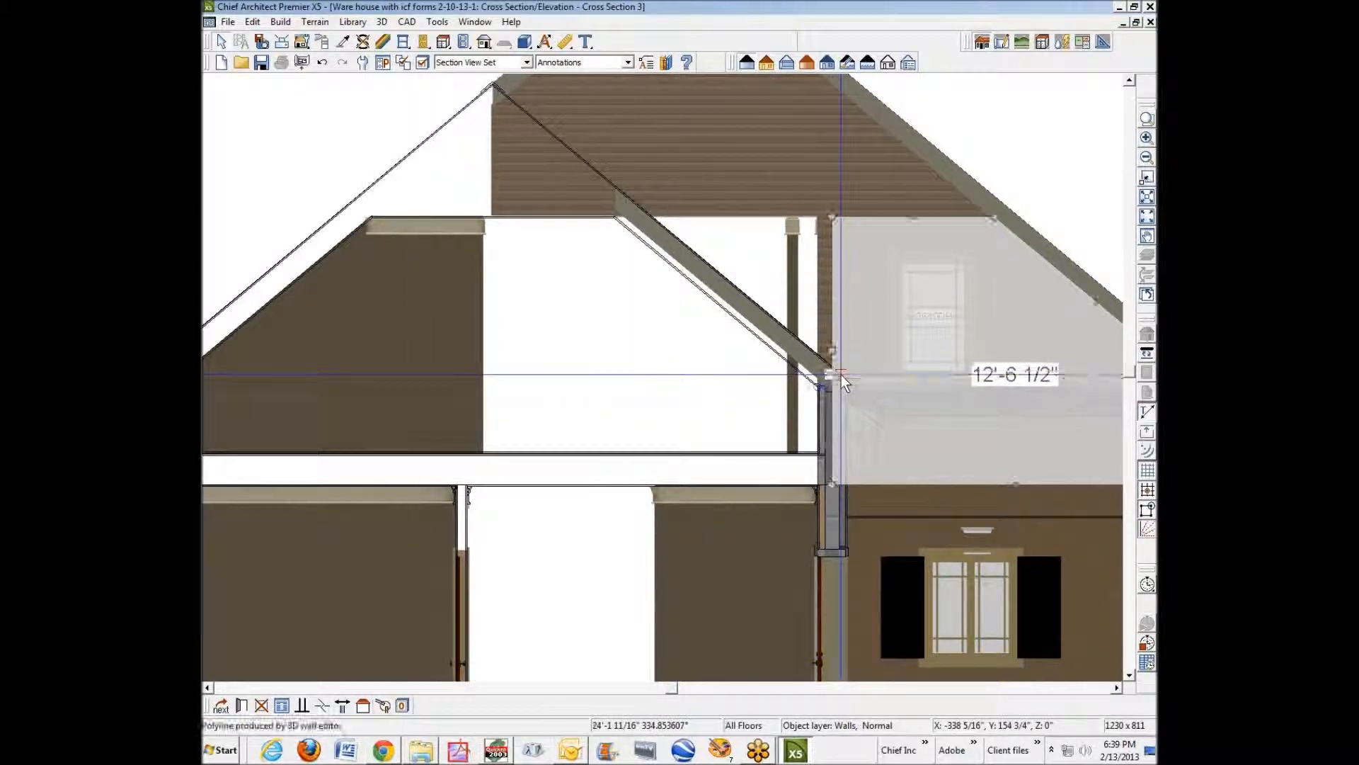
left_click(324, 706)
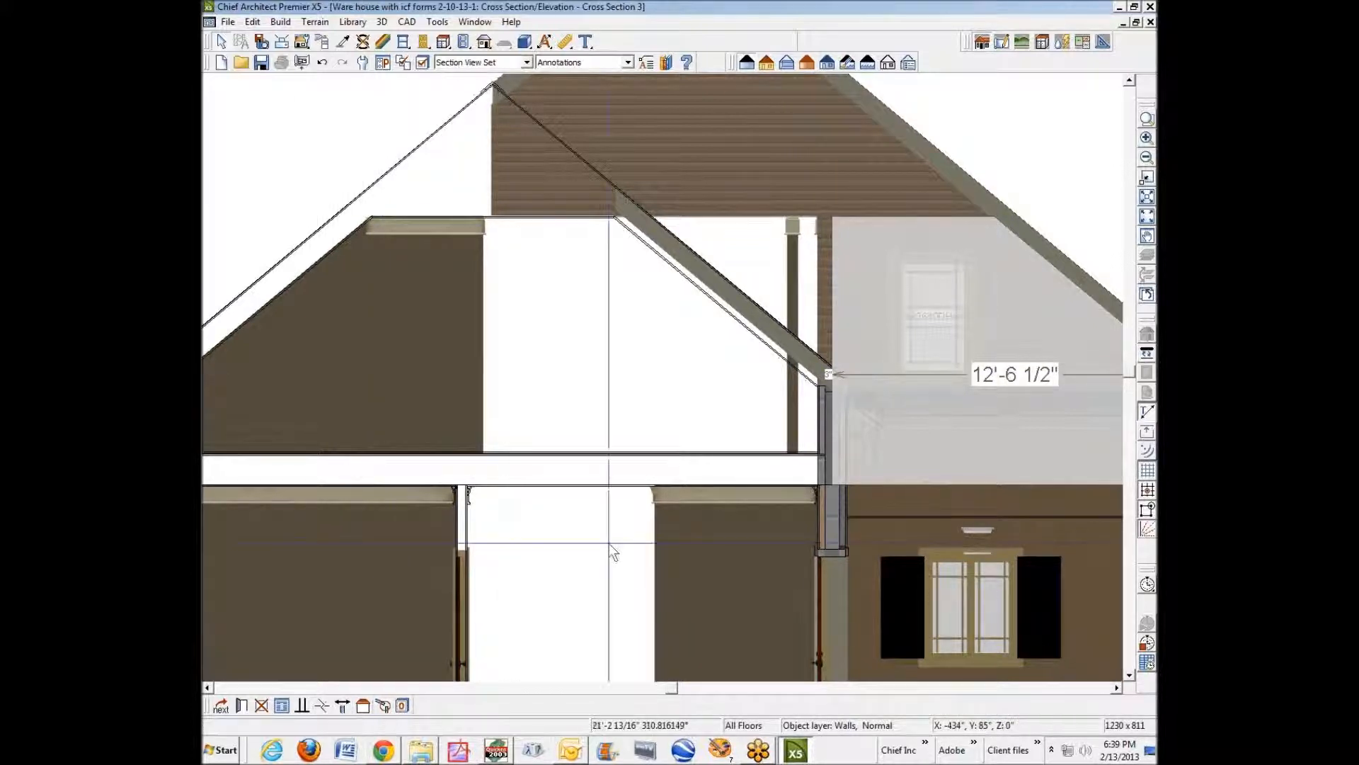
left_click(826, 376)
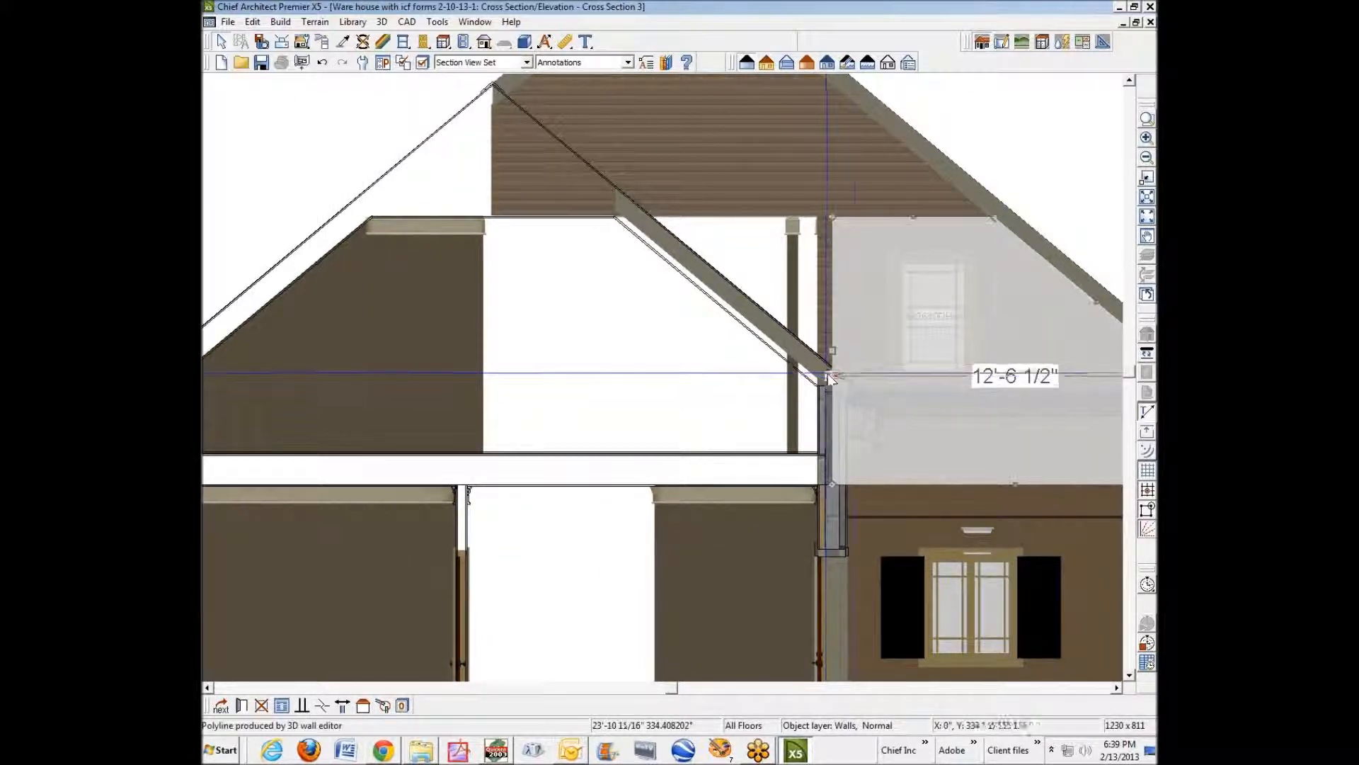
left_click(320, 705)
left_click(833, 319)
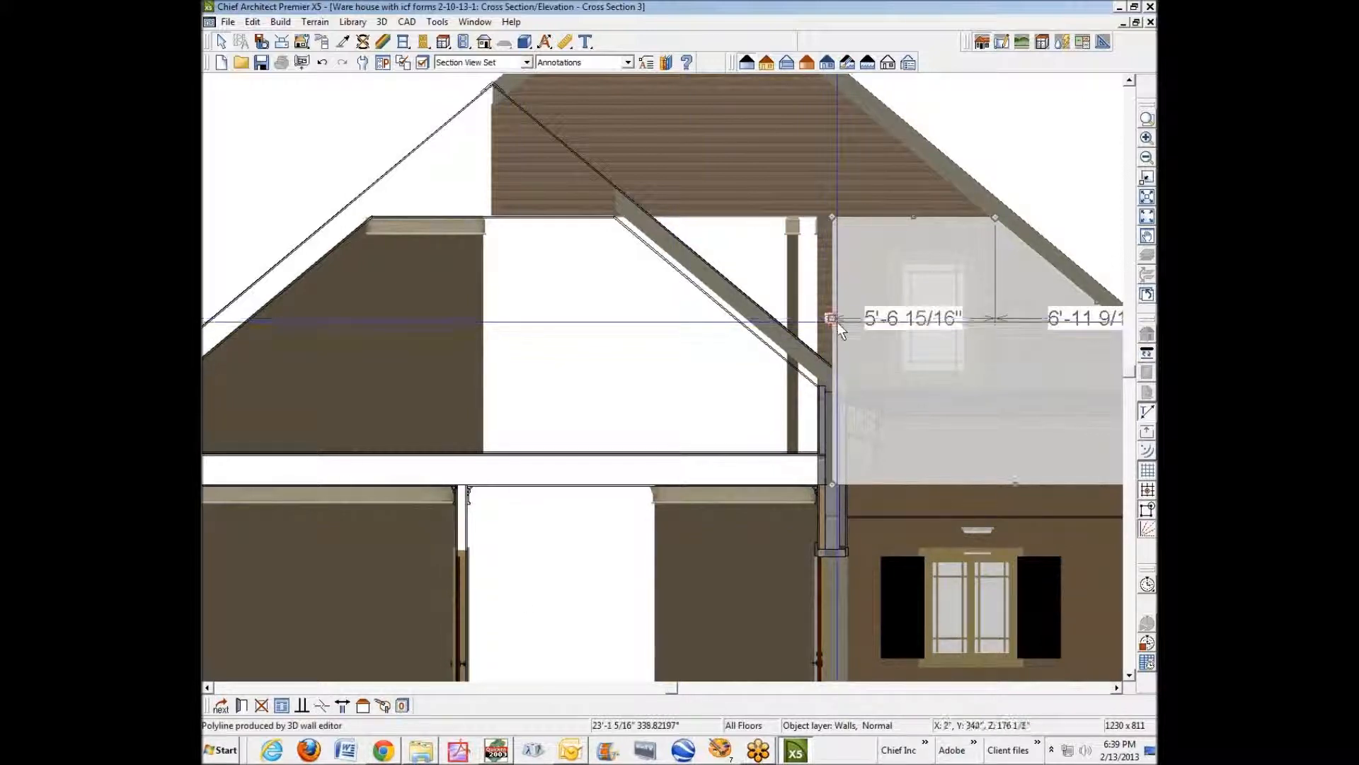
left_click(320, 705)
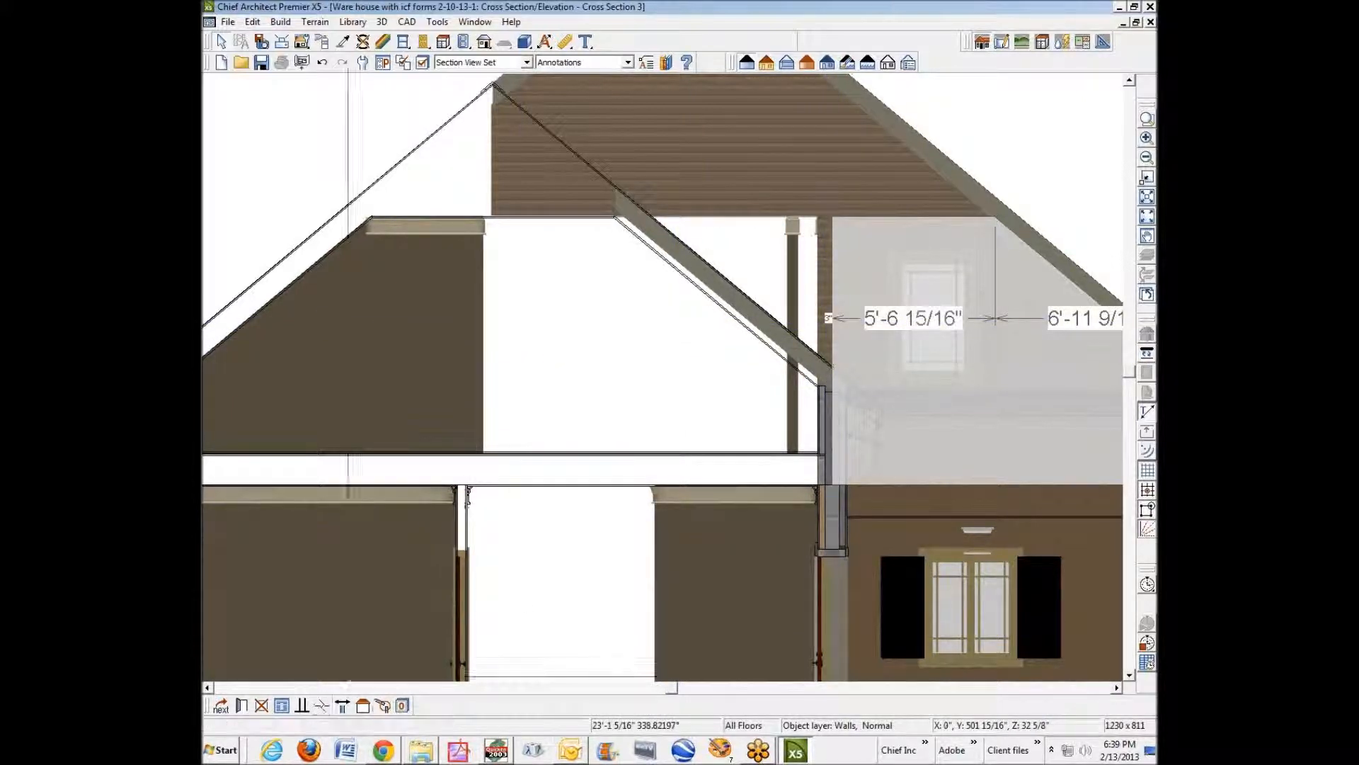
left_click(833, 375)
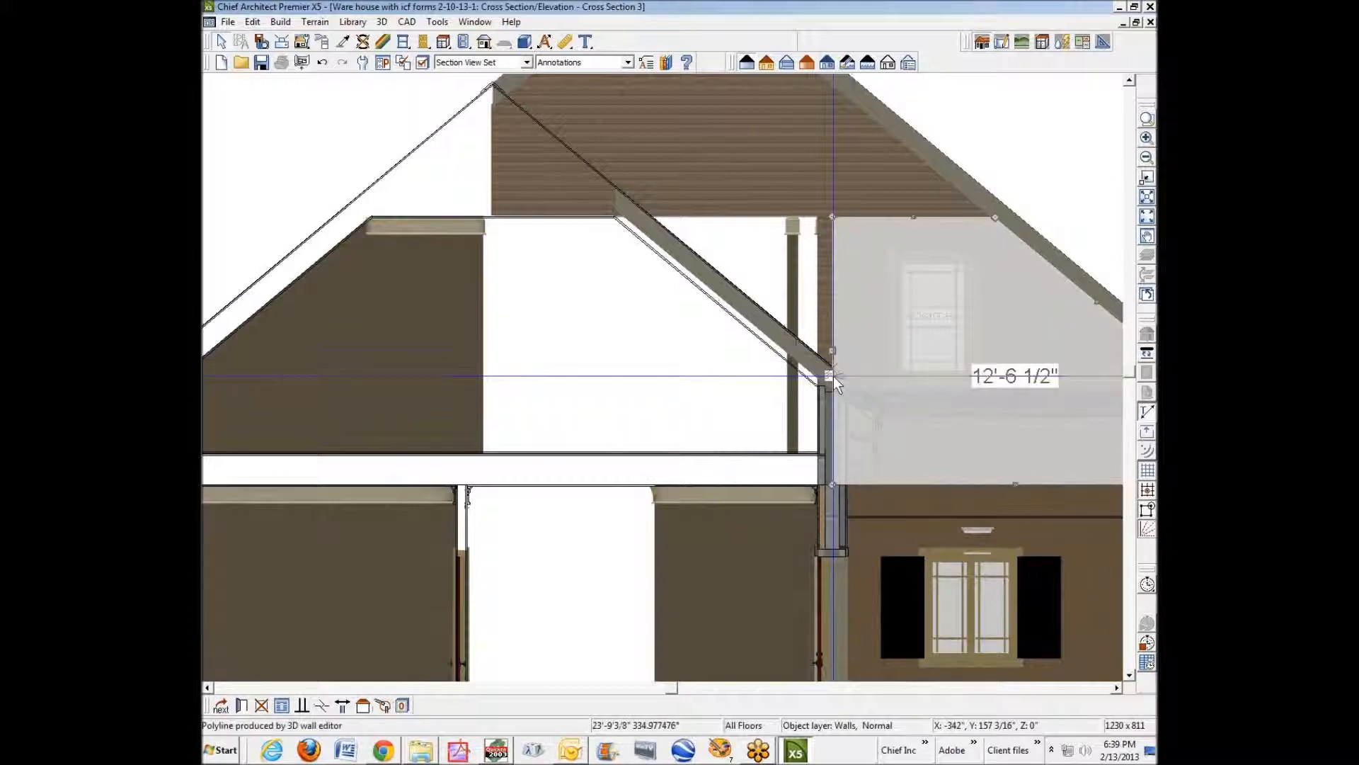
left_click(841, 351)
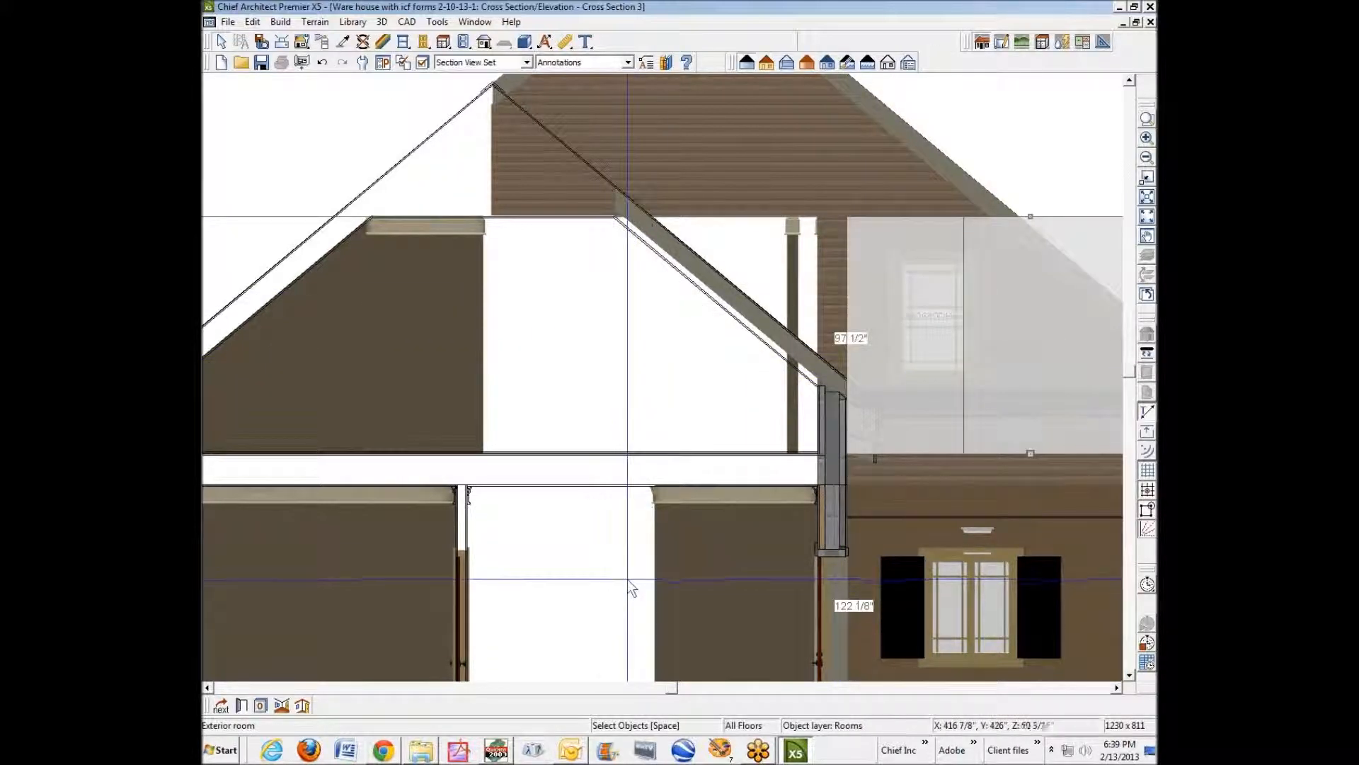
key("Tab")
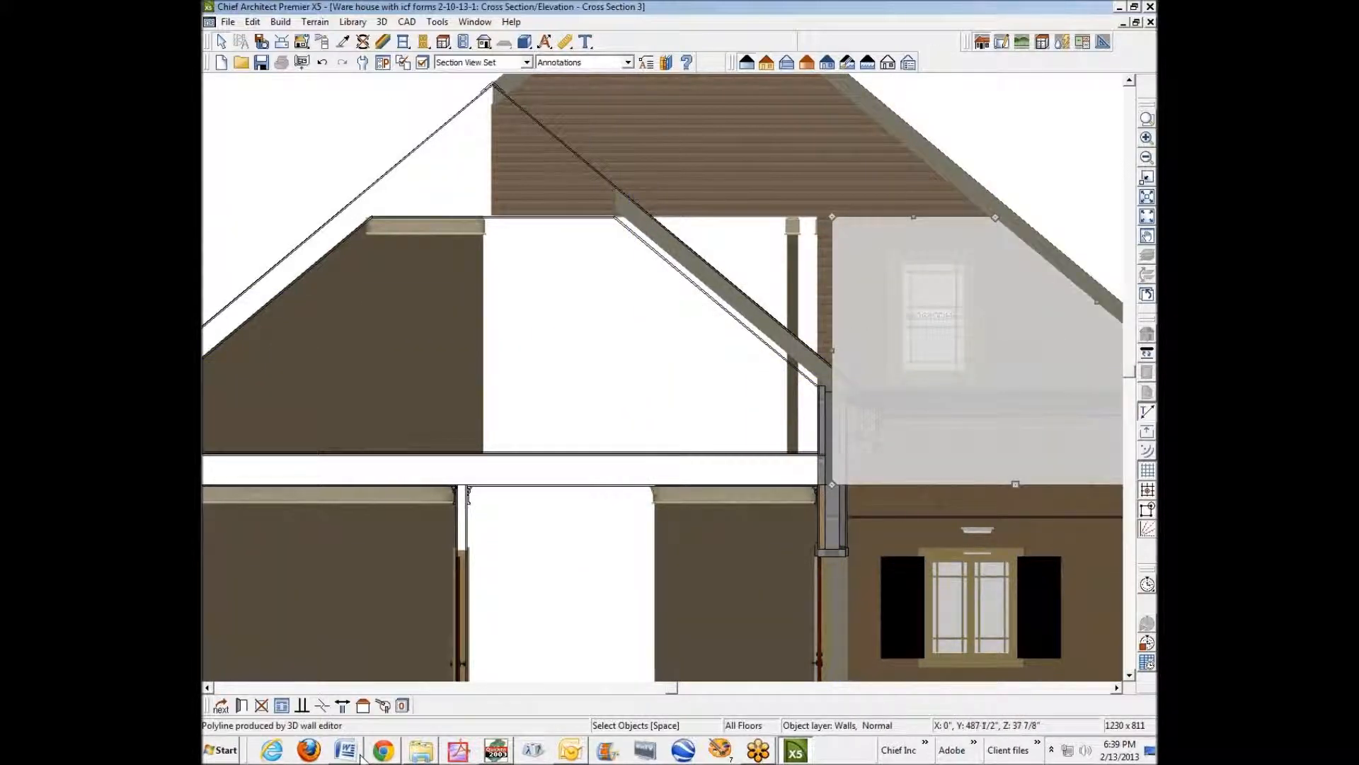
left_click(323, 707)
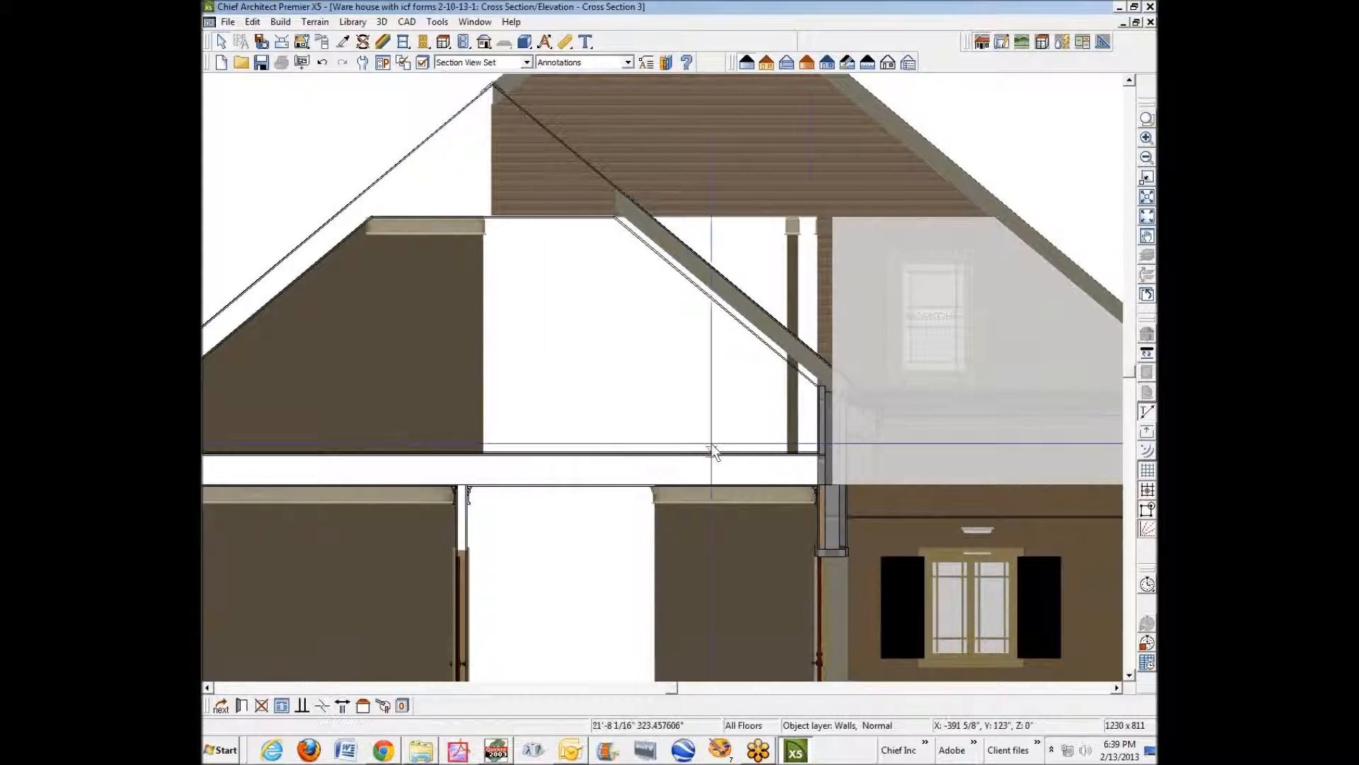
left_click(831, 367)
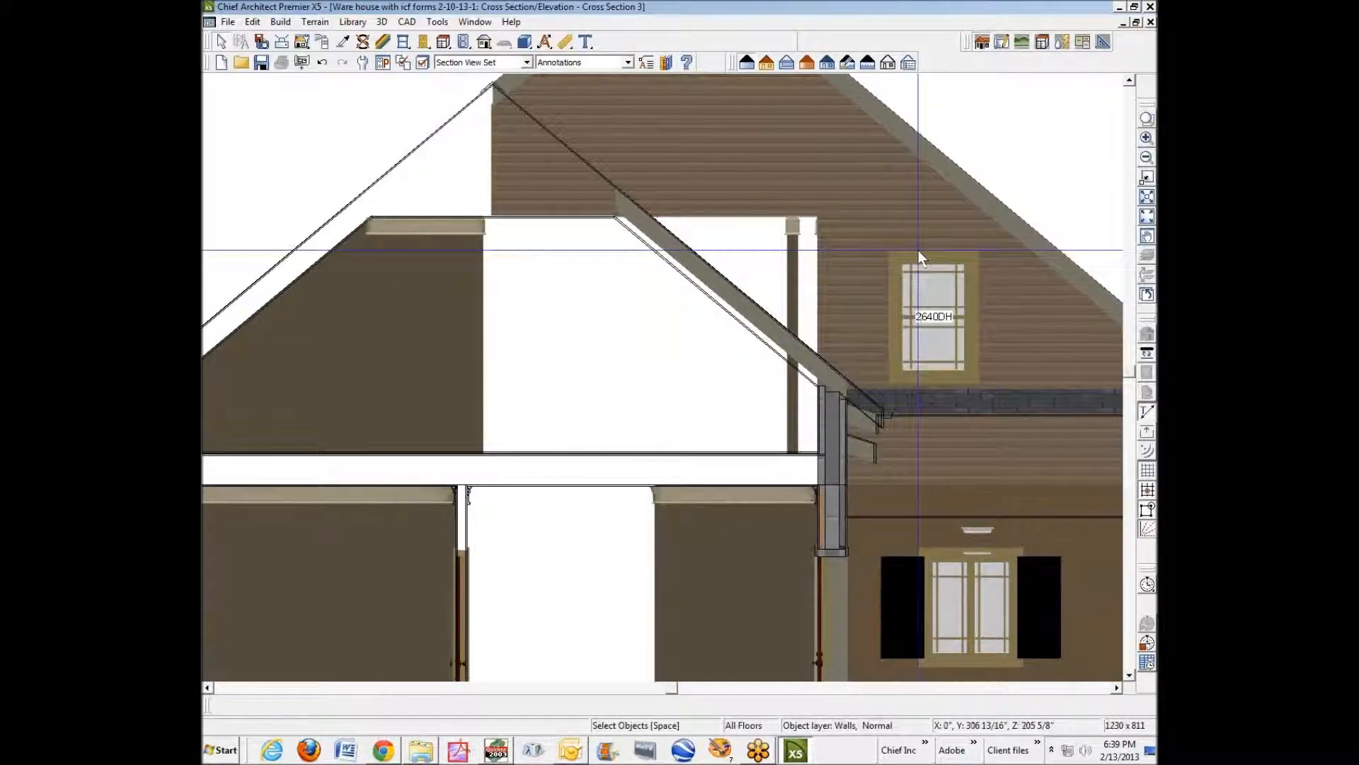
Step: On the floor 2 plan, extend the bedroom's exterior window wall past the interior partition into the hall
key("ctrl+Tab")
key("space")
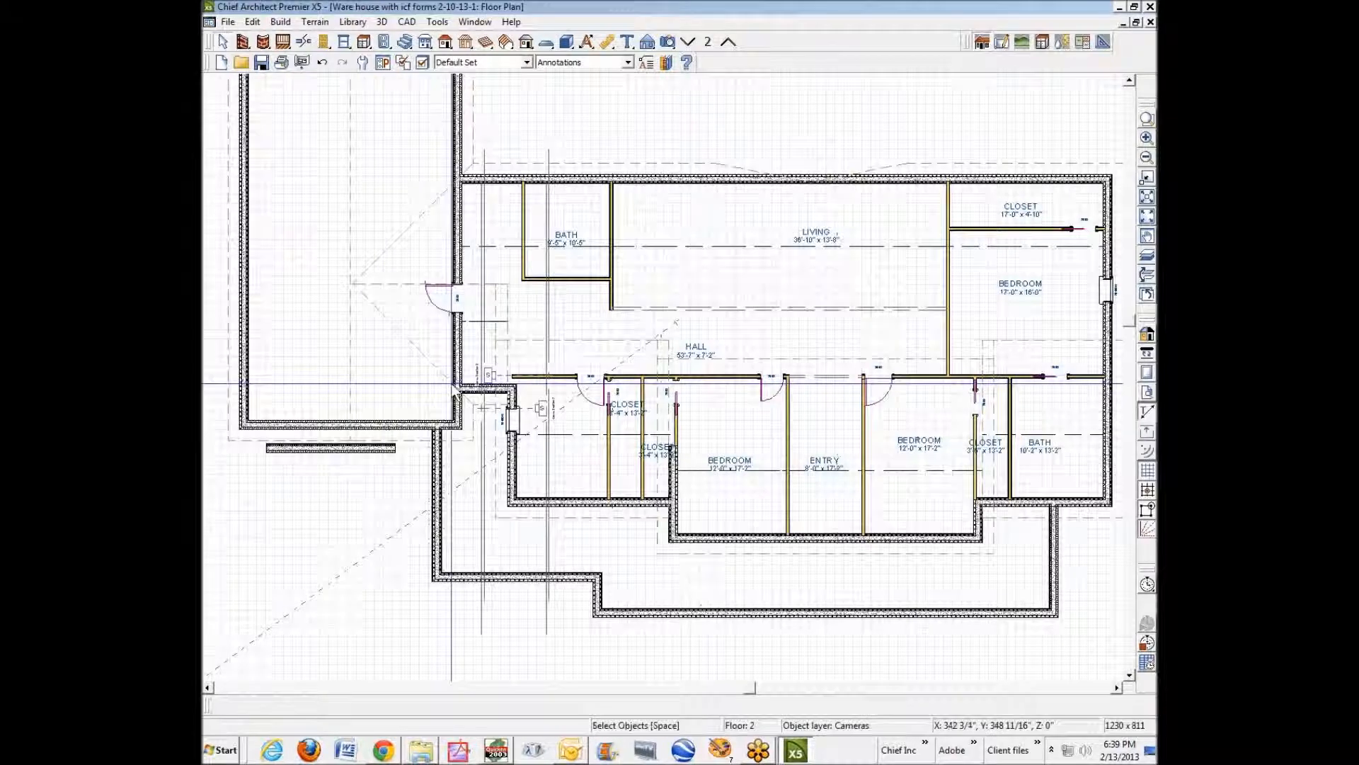
scroll(456, 387, "up", 3)
left_click(563, 421)
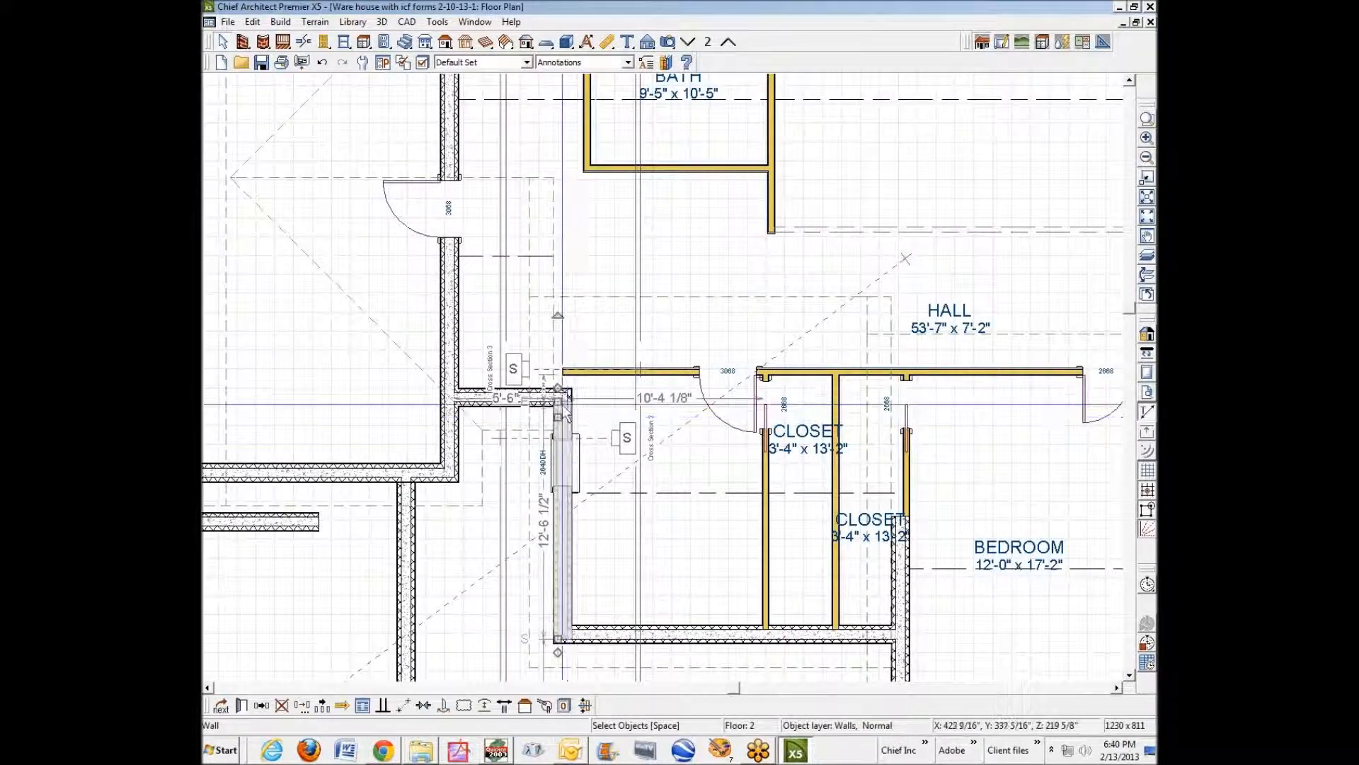
left_click_drag(560, 402, 560, 370)
key("Escape")
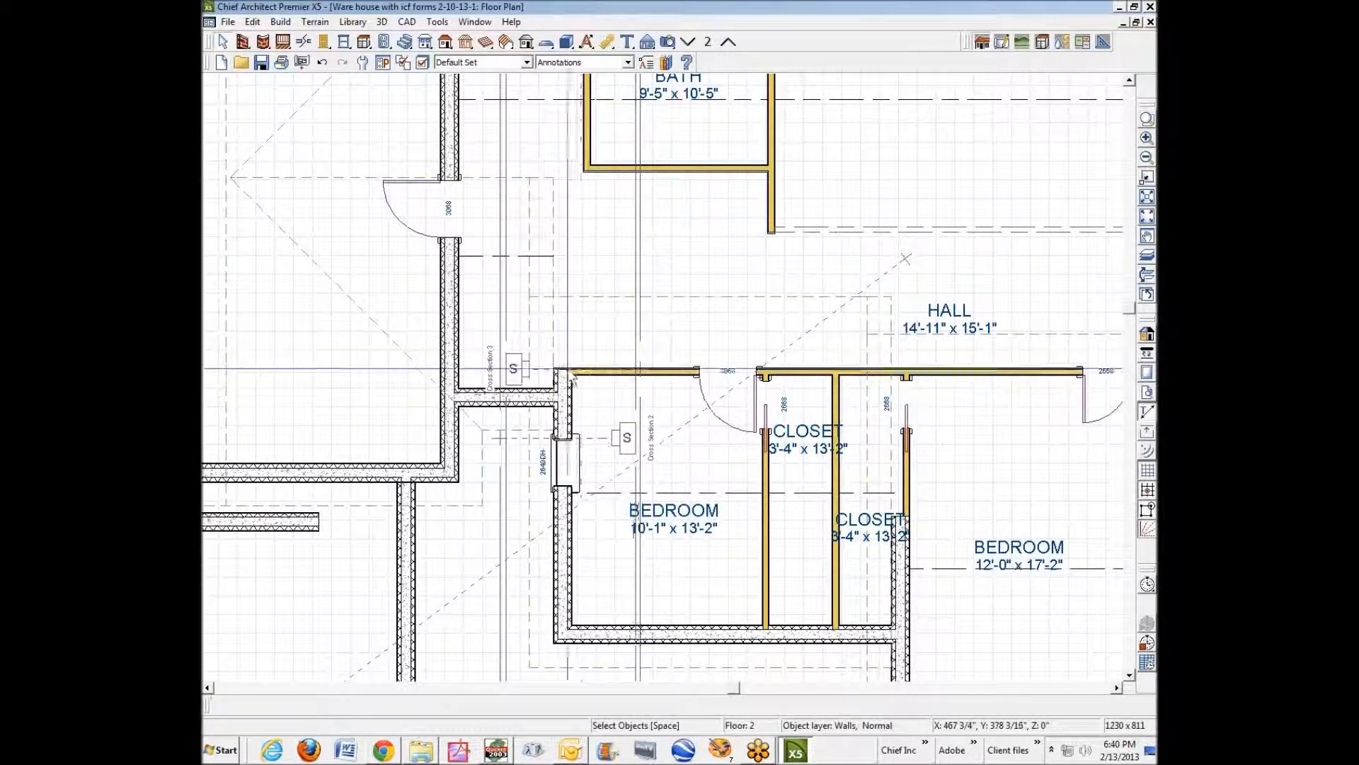
left_click(565, 408)
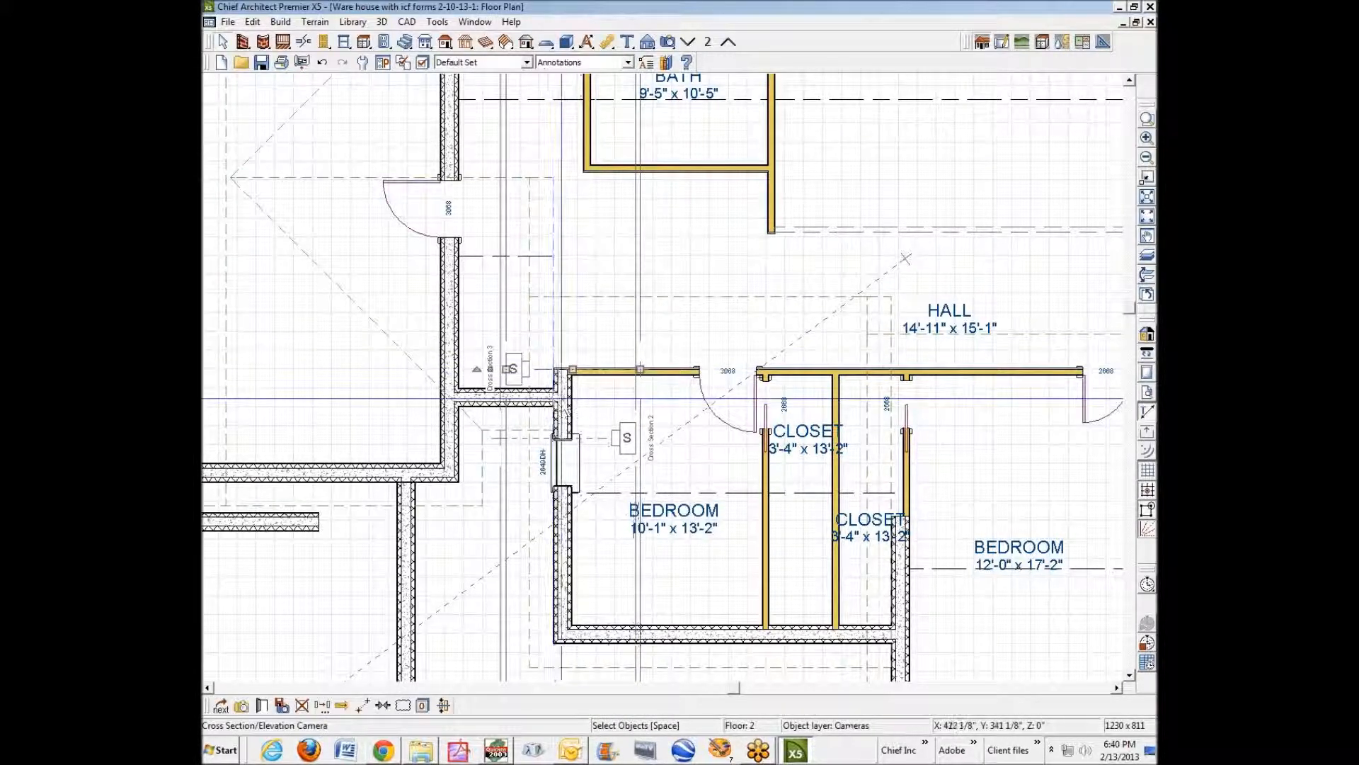
left_click_drag(557, 369, 567, 298)
key("Escape")
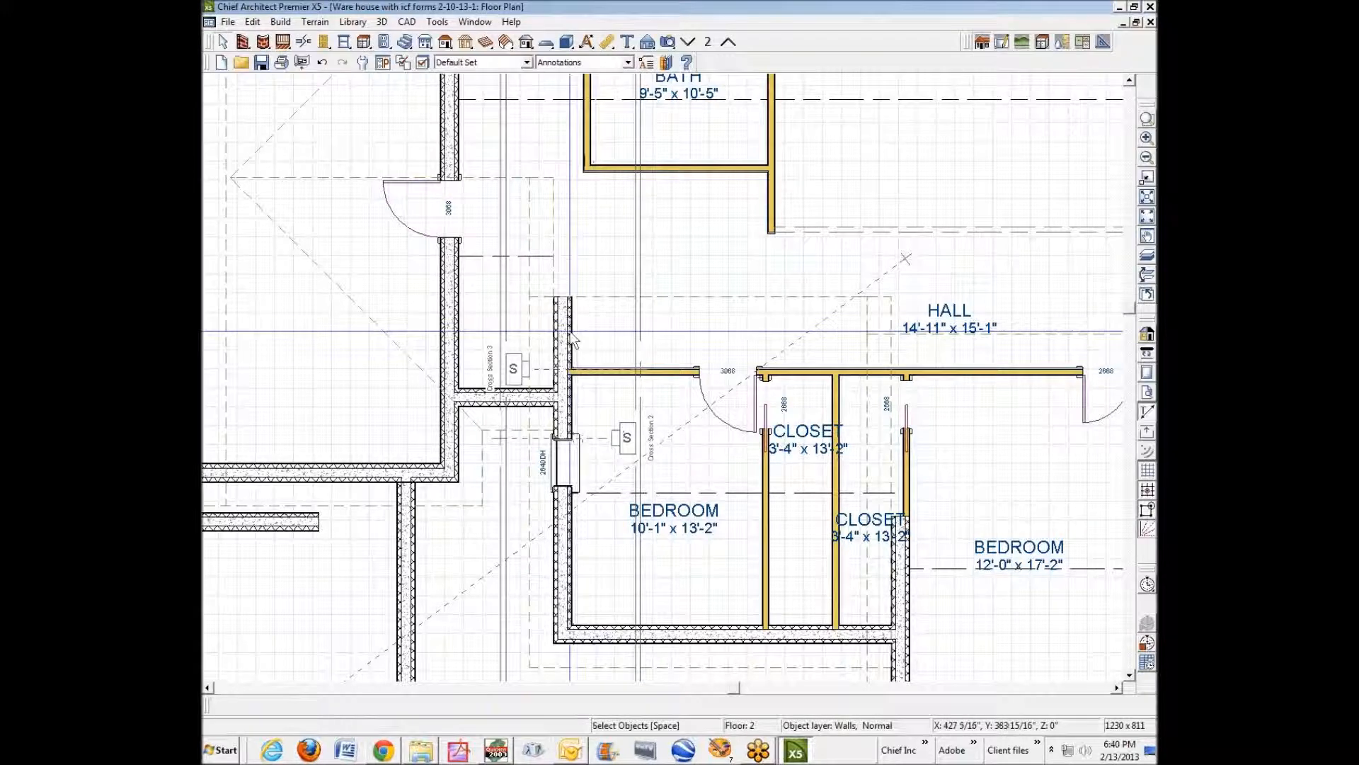
Step: Switch to Cross Section 2 and straighten the bedroom wall surface's stepped inner edge at a width of about 17'-10 1/2"
key("ctrl+Tab")
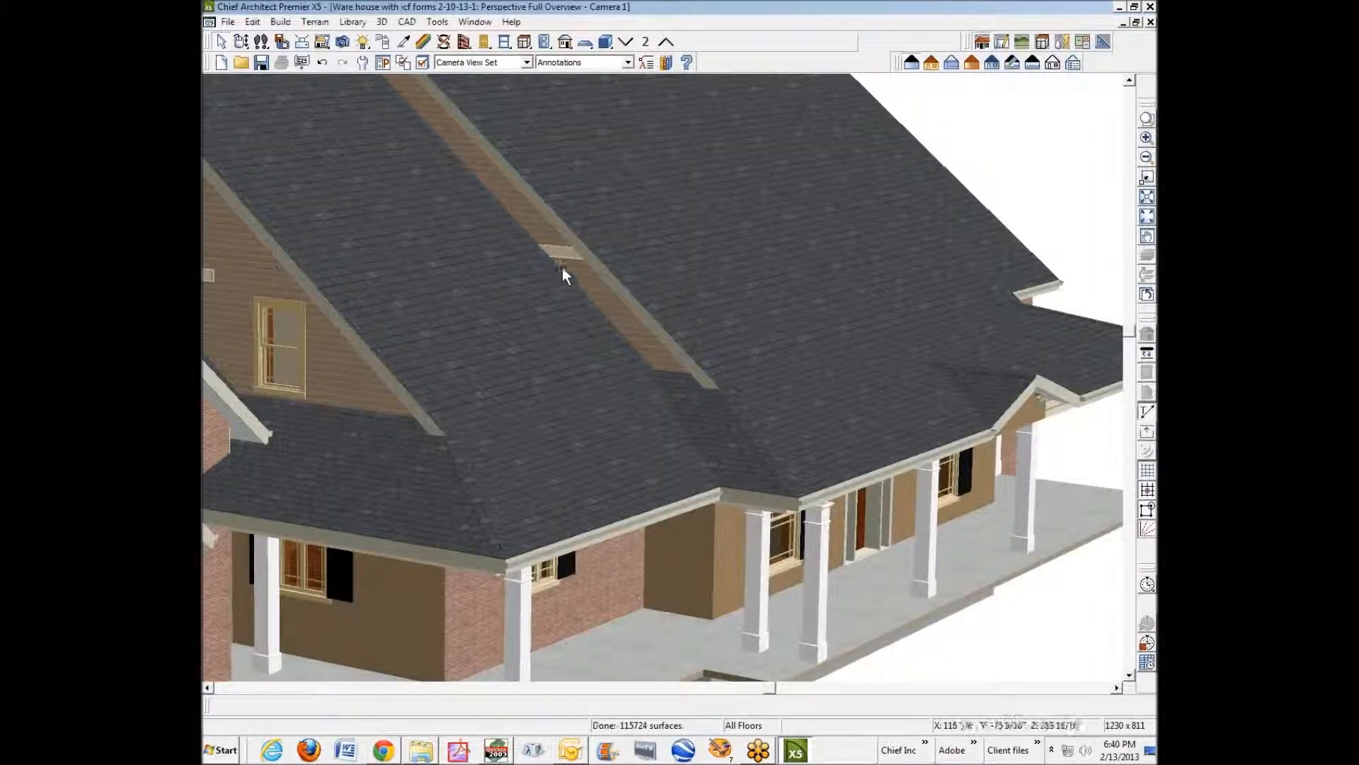
key("ctrl+Tab")
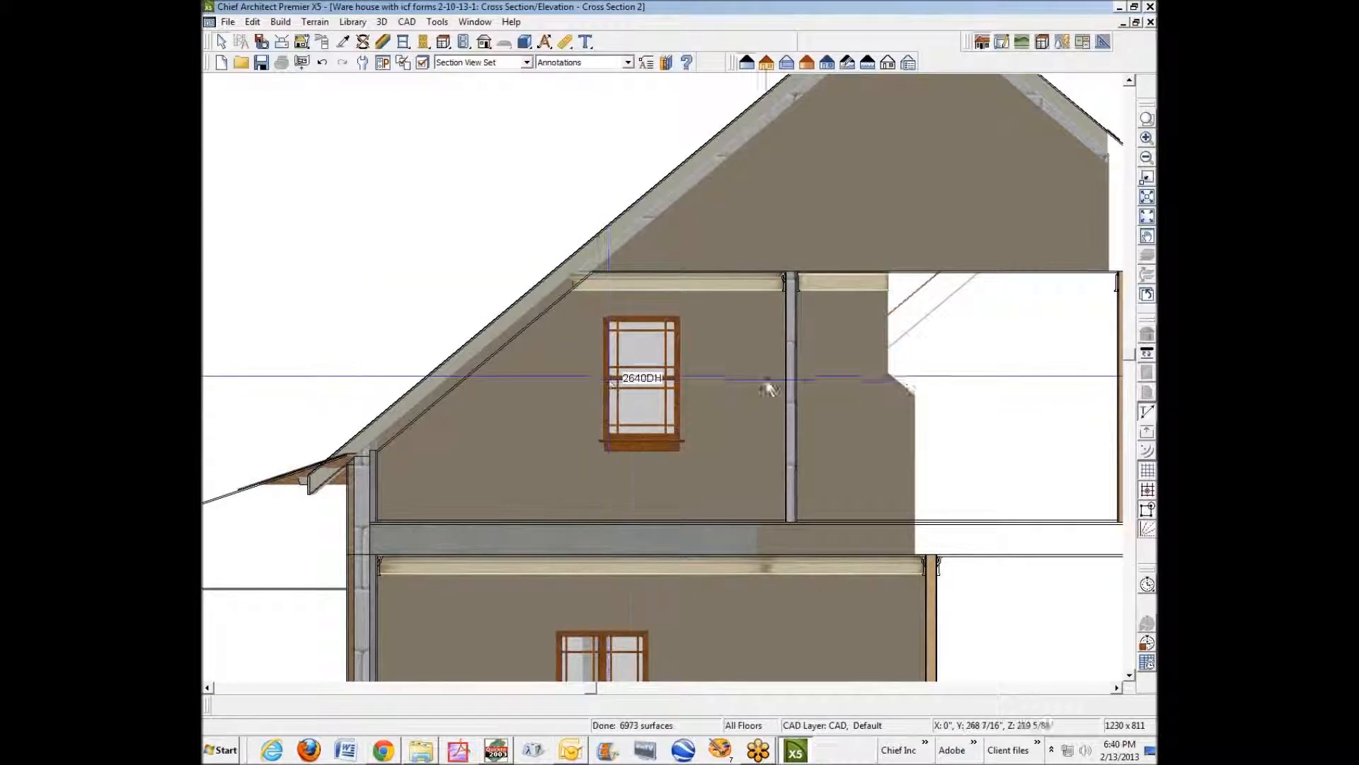
left_click(903, 404)
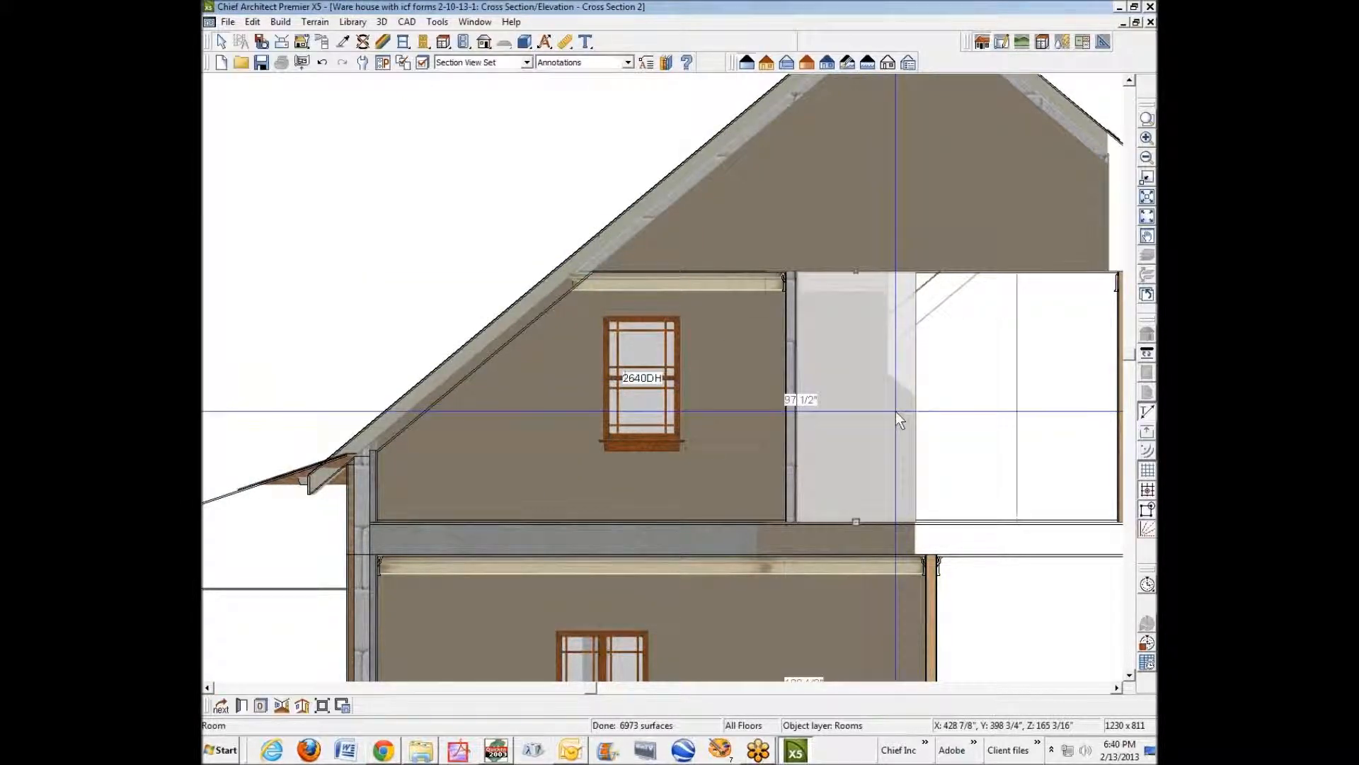
left_click(895, 410)
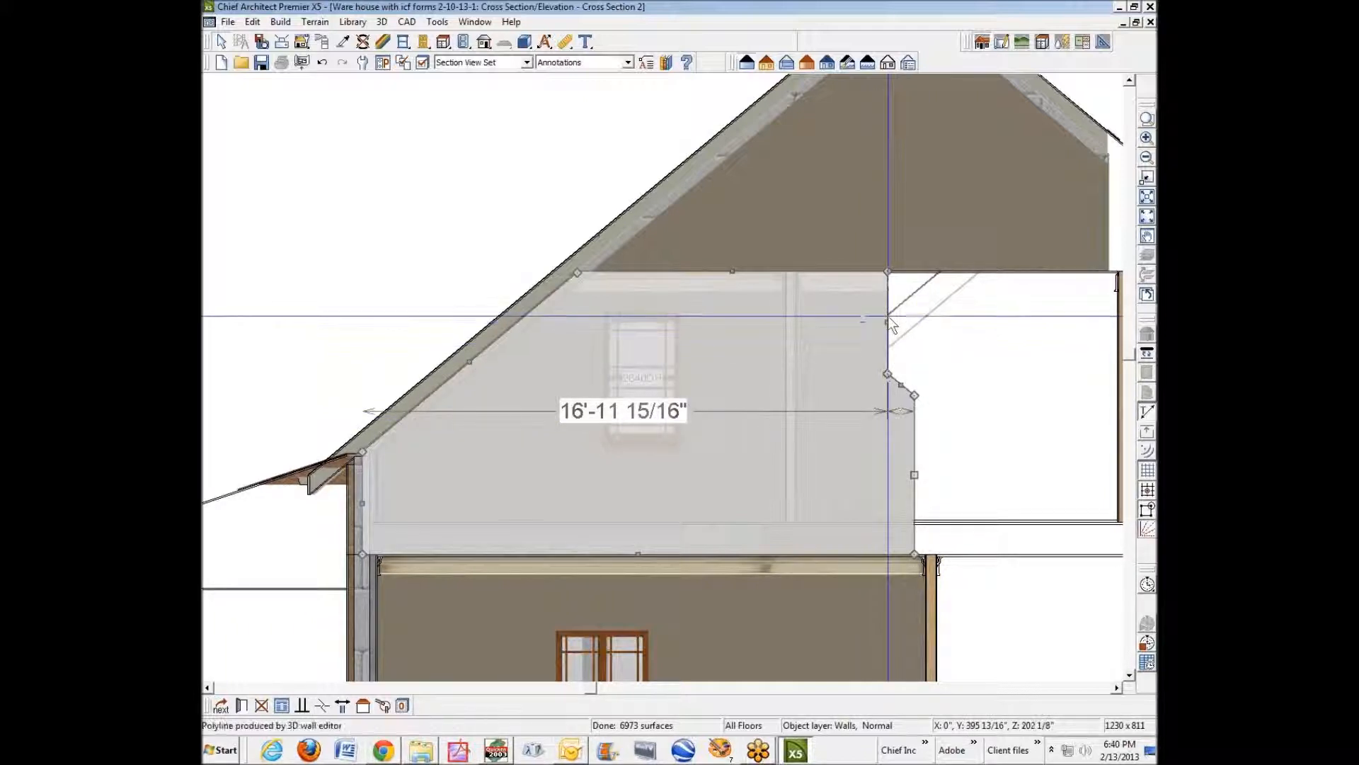
left_click_drag(887, 322, 911, 399)
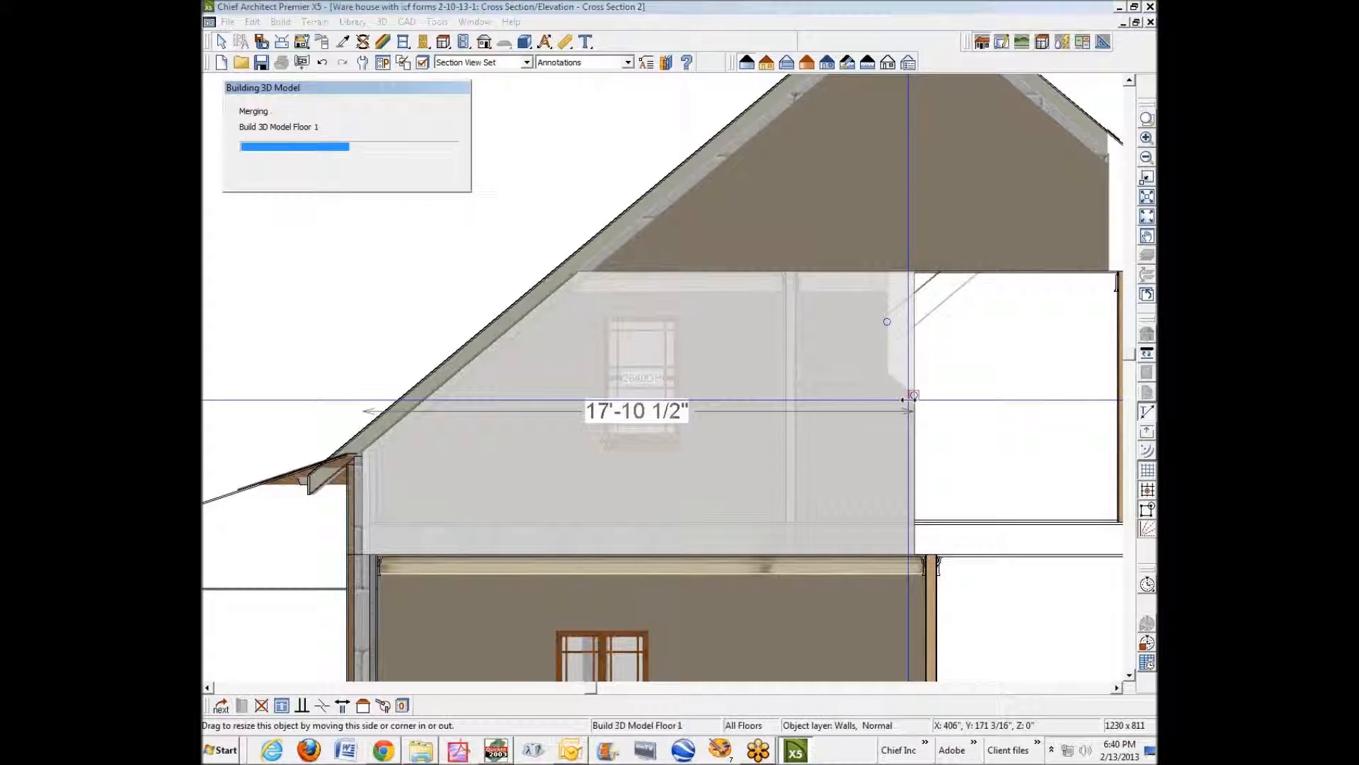
Step: Extend the straightened inner edge of the bedroom wall surface outward to a width of about 19'-1 1/16"
left_click(899, 420)
left_click(898, 420)
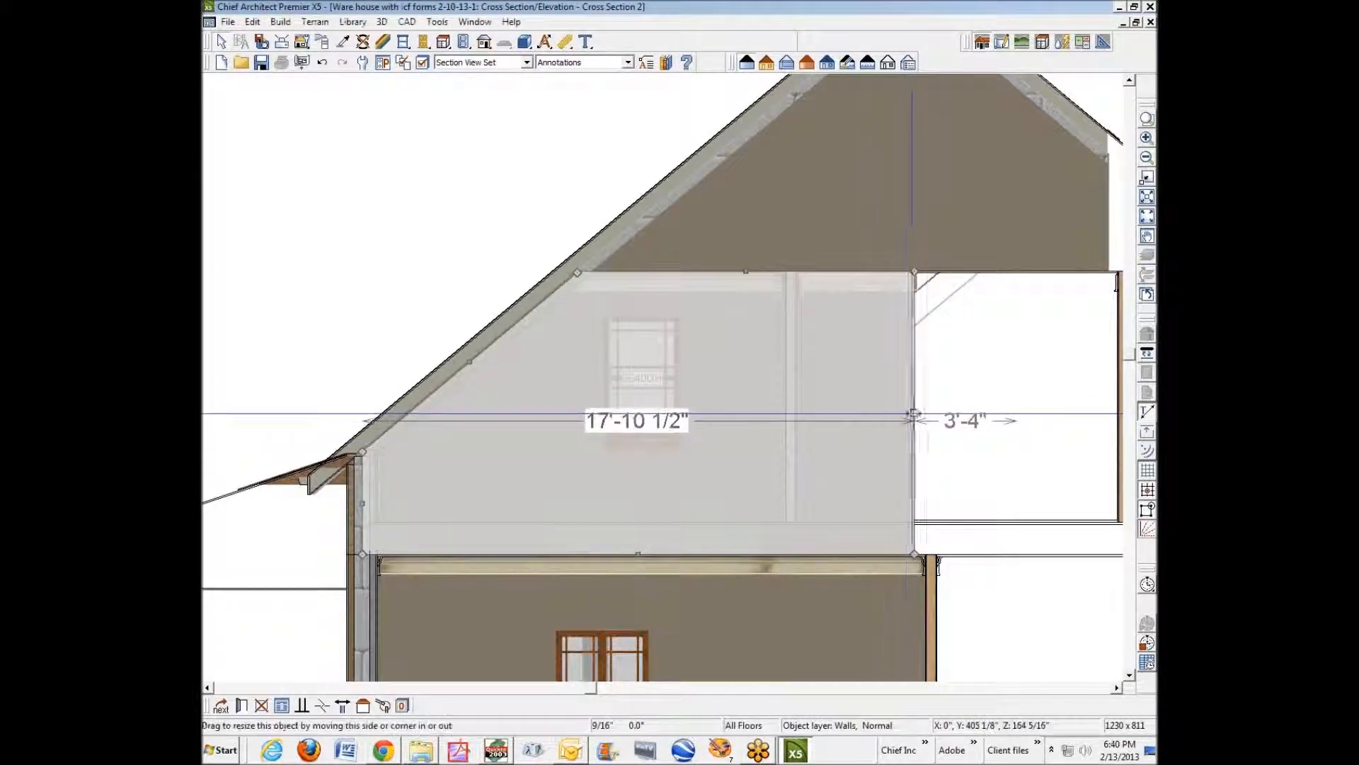
left_click_drag(919, 421, 913, 421)
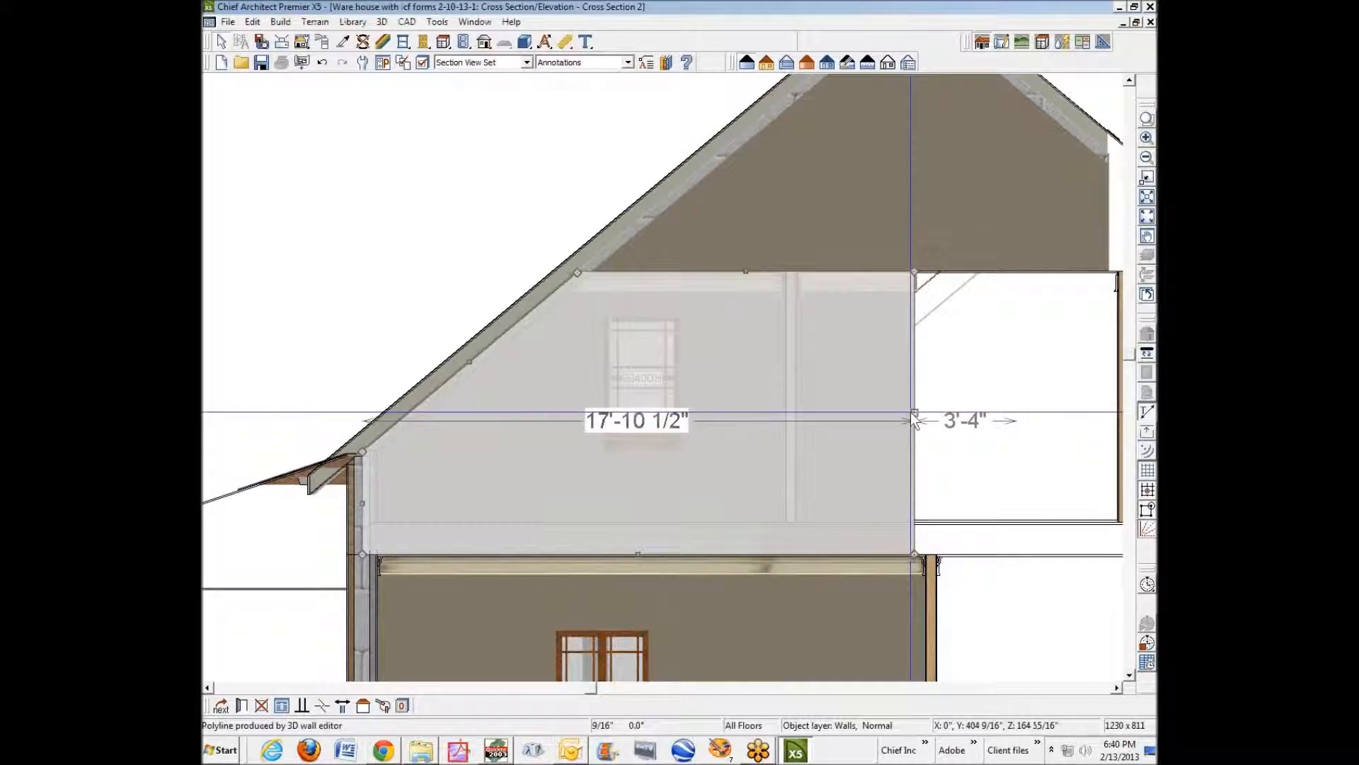
left_click_drag(913, 420, 951, 414)
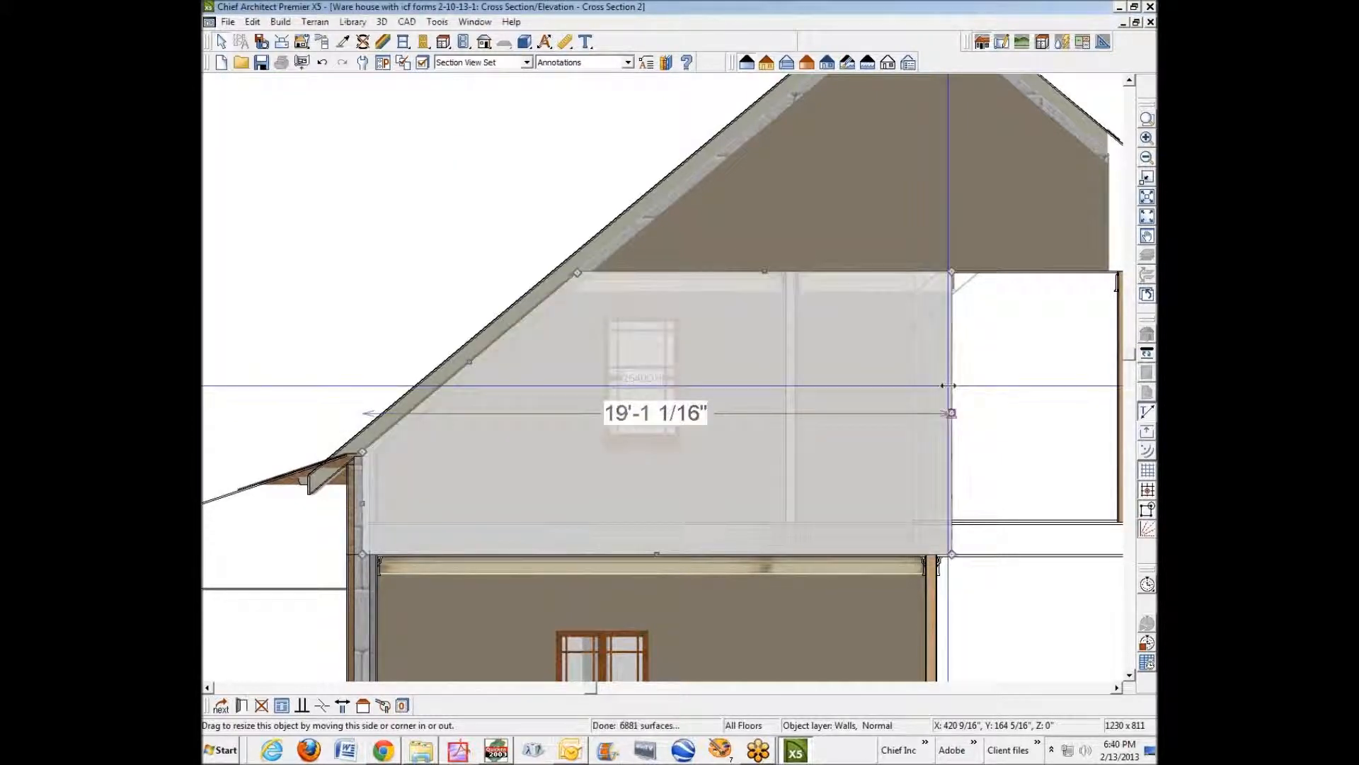
Step: Check the bedroom wall surface's lower edge at the floor line and switch to Cross Section 3
left_click(929, 445)
left_click(929, 443)
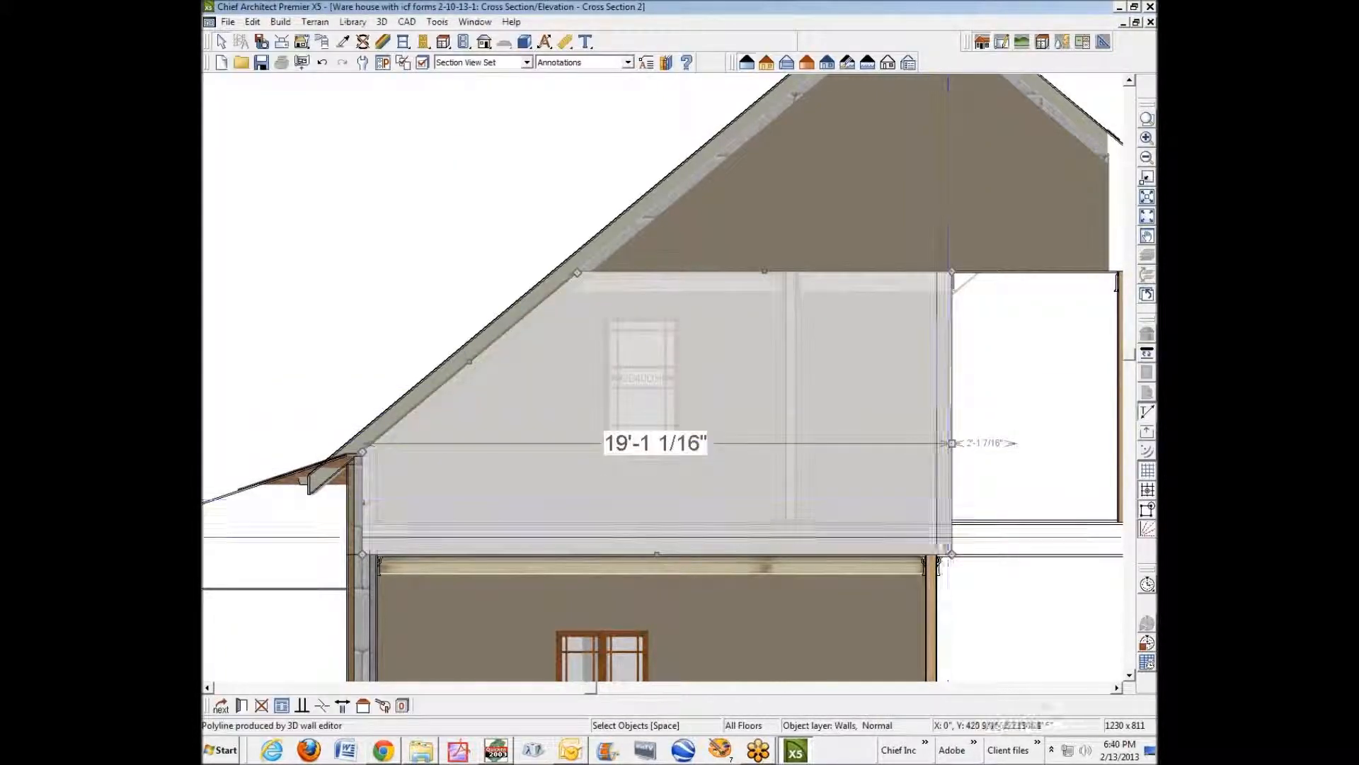
left_click_drag(951, 551, 779, 549)
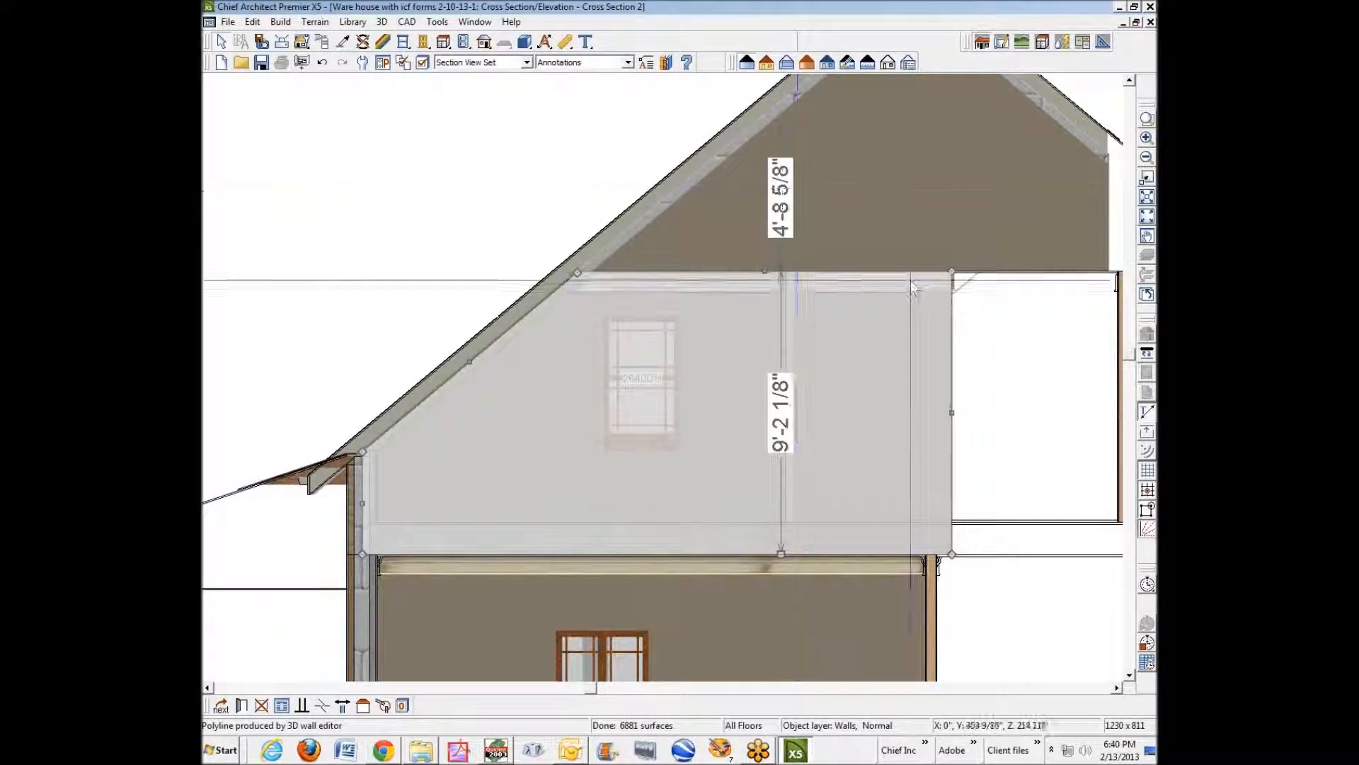
key("space")
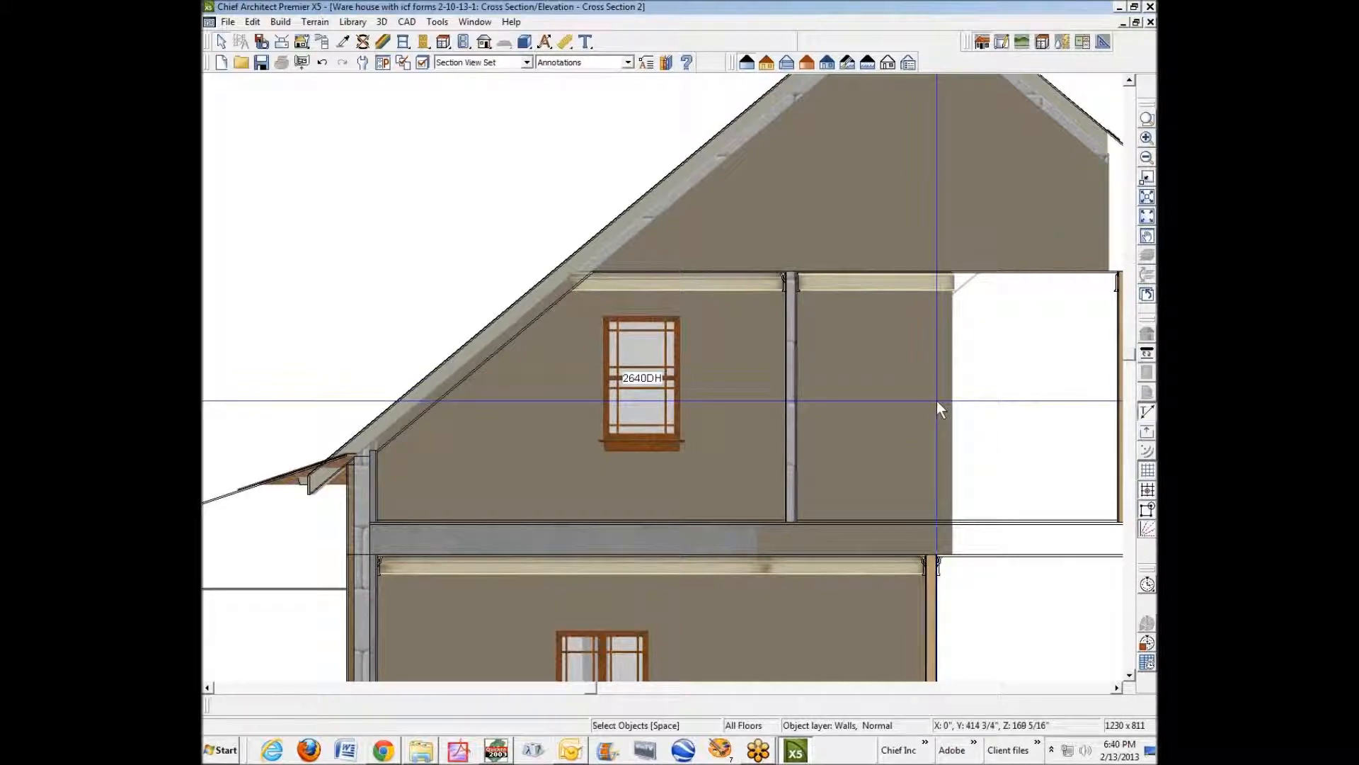
left_click(950, 402)
key("Delete")
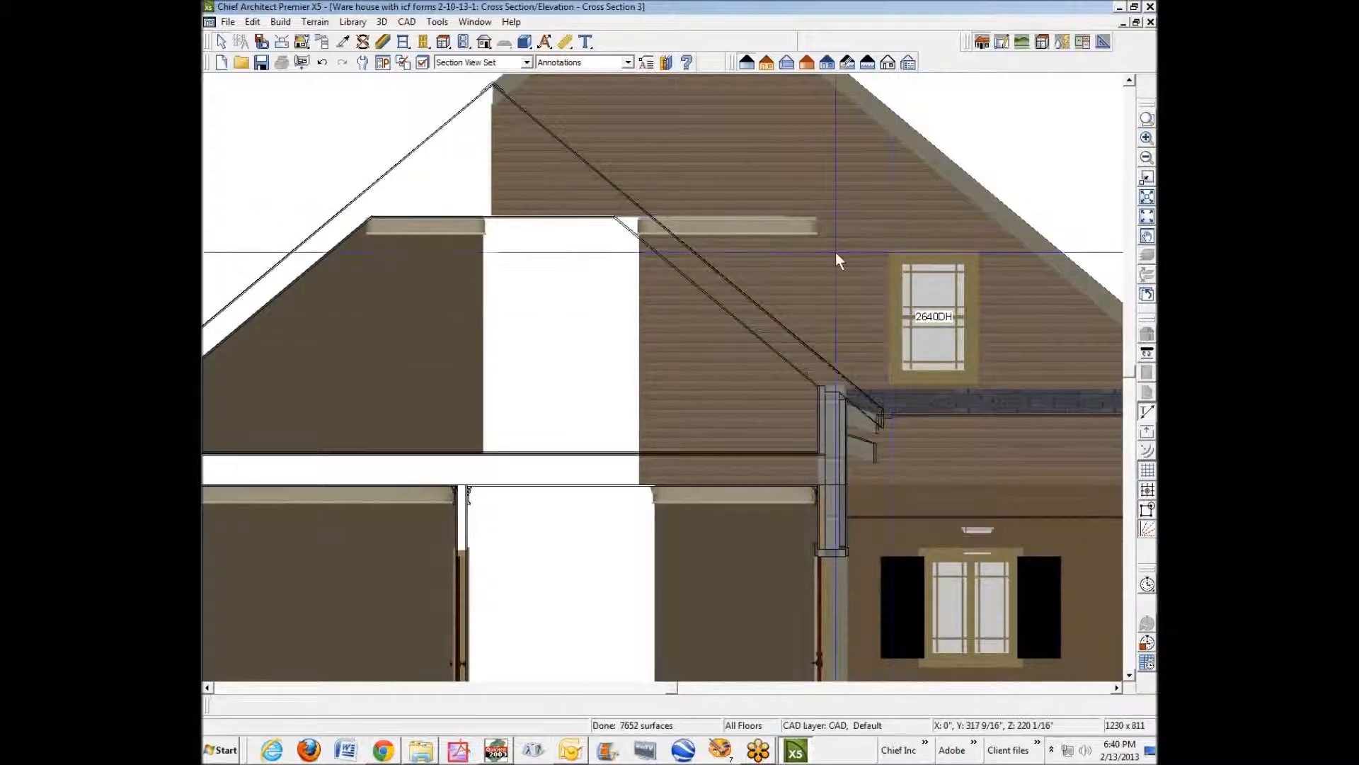
Step: Try to lower the attic siding surface's bottom edge over the exposed ceiling band, leaving 5'-1 9/16" below it
left_click(762, 233)
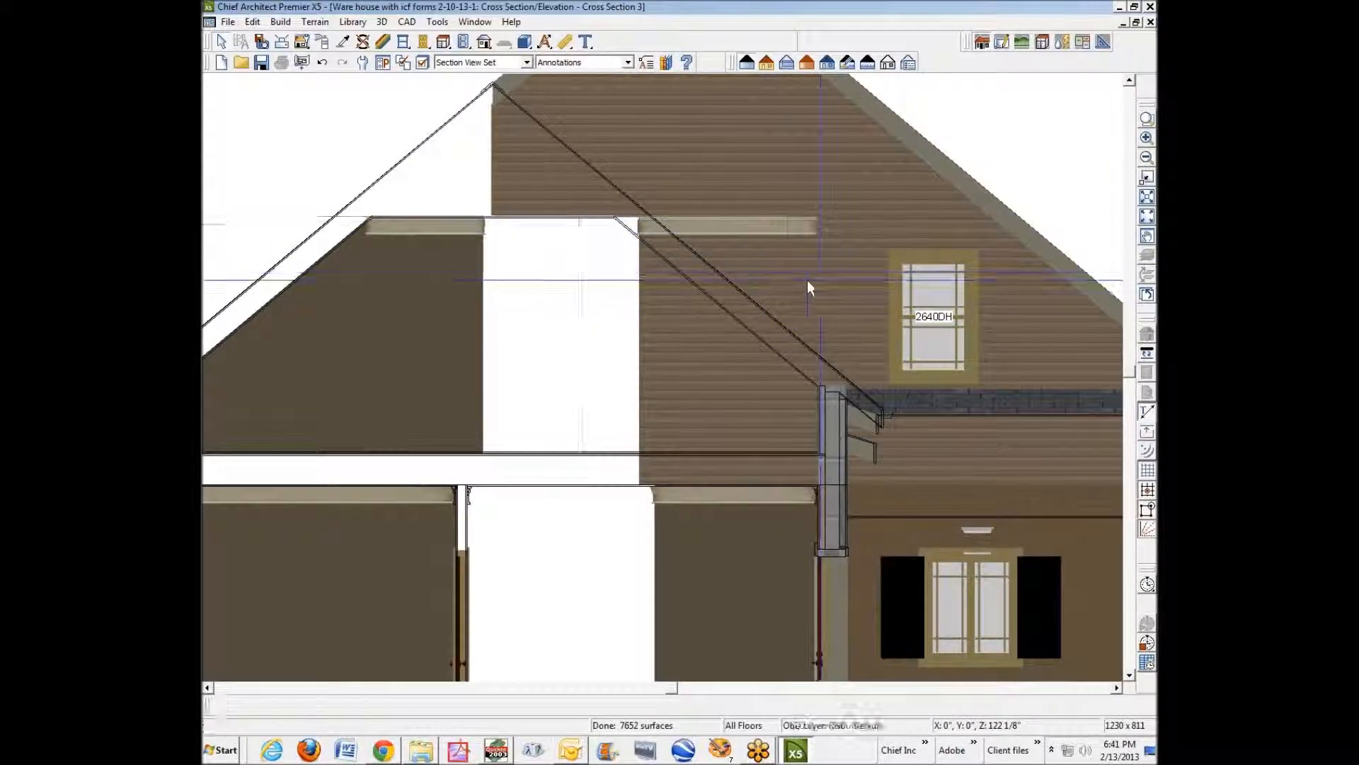
left_click(800, 247)
left_click(766, 161)
left_click(766, 172)
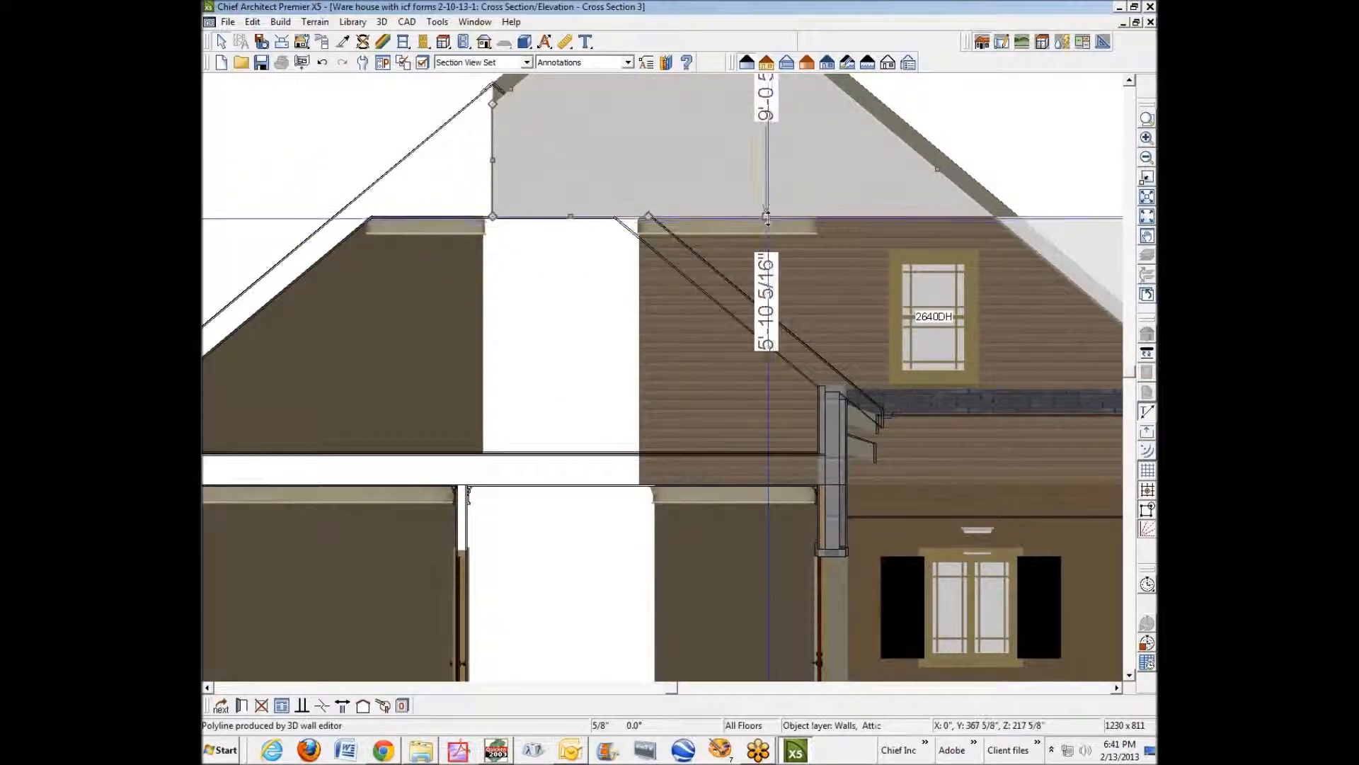
left_click_drag(762, 218, 766, 240)
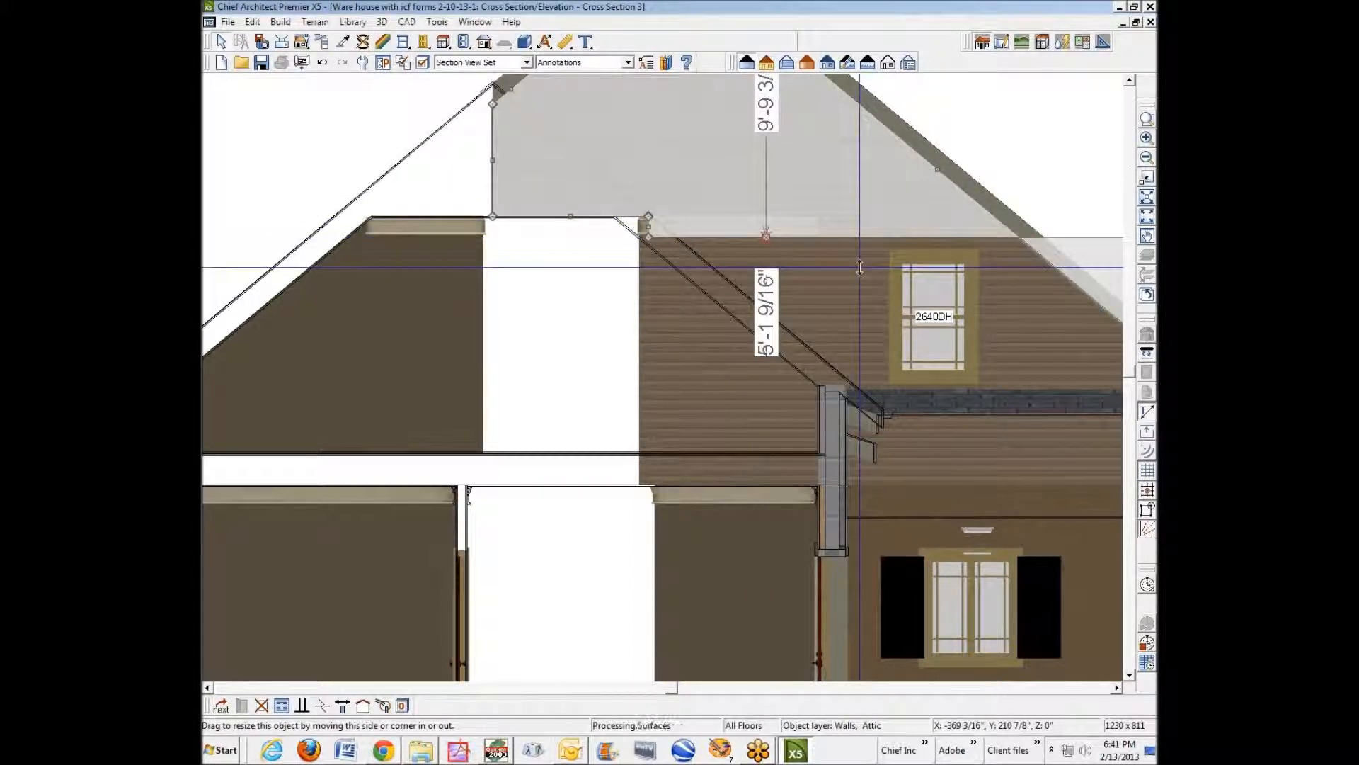
left_click(770, 220)
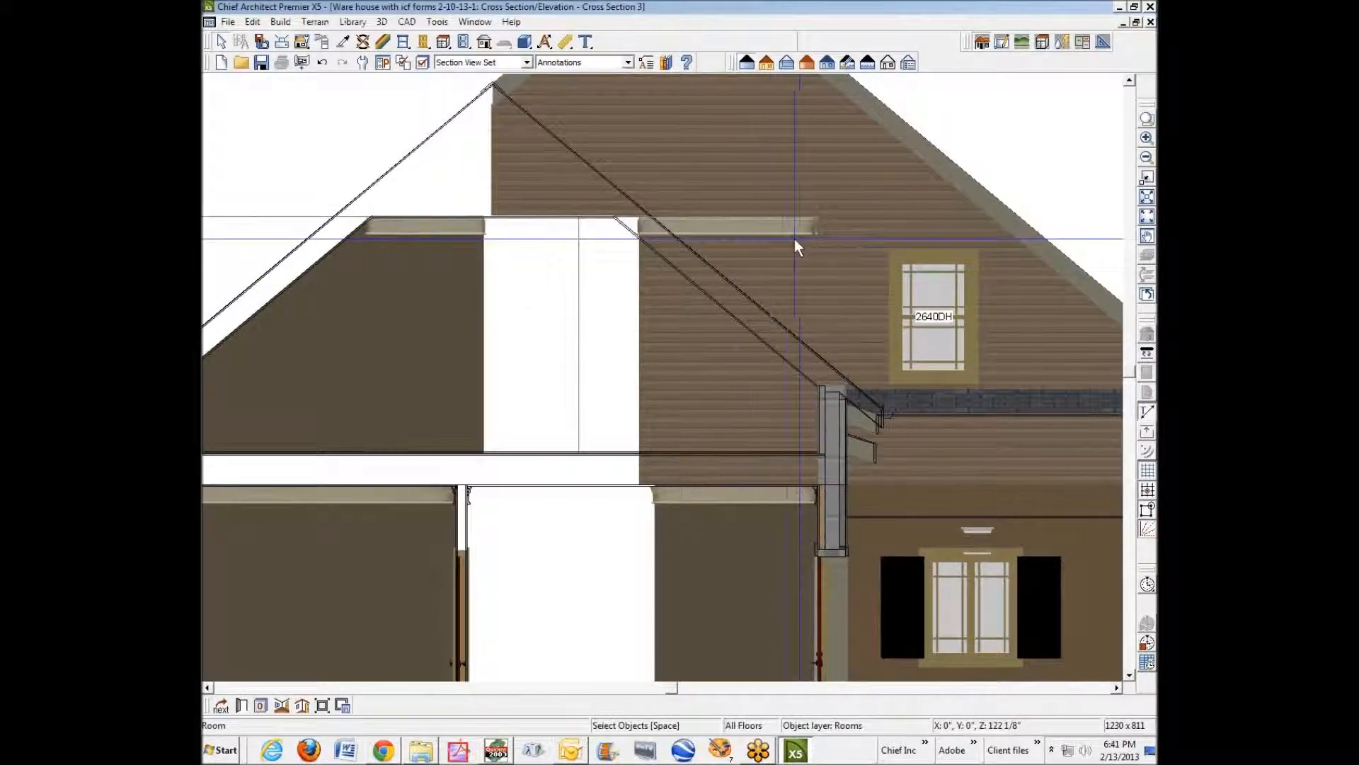
left_click(830, 260)
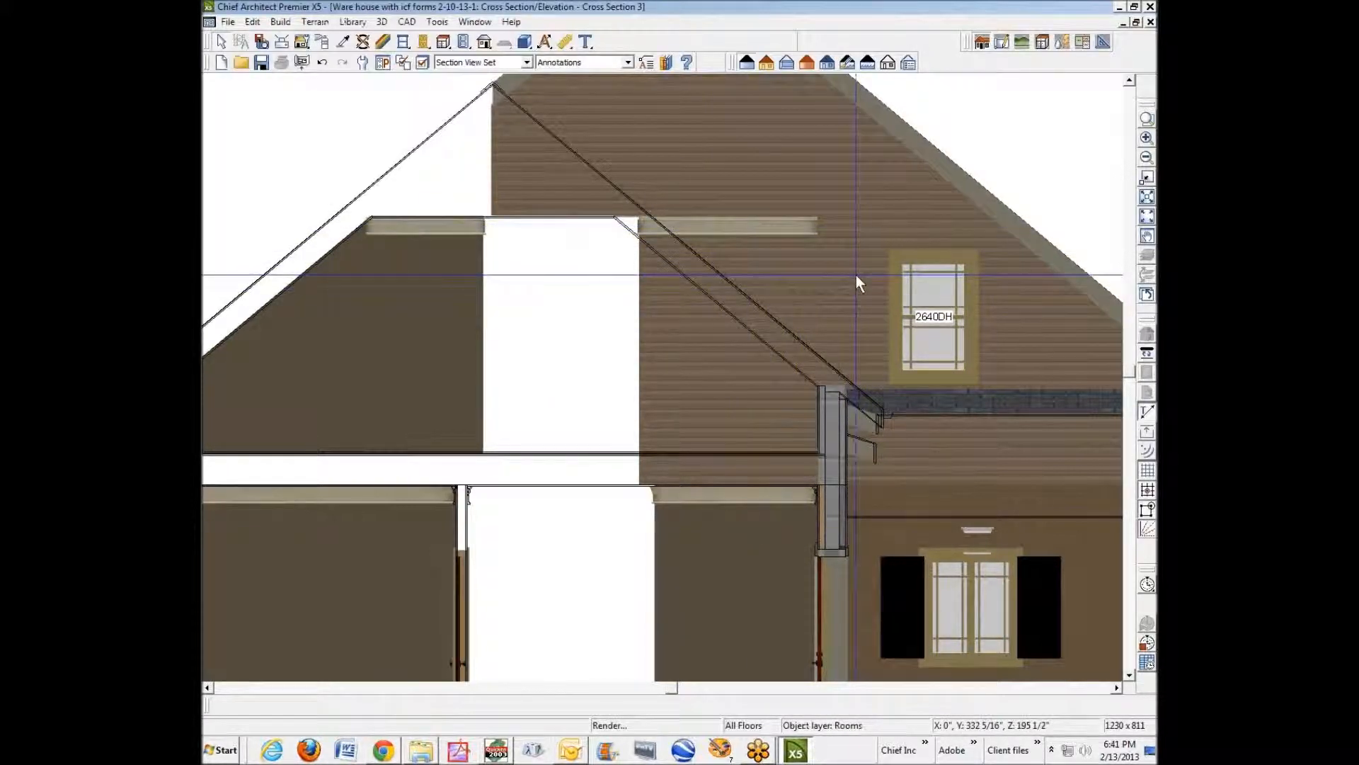
Step: Close Cross Section 3 and examine the siding strip between the stepped roofs above the porch in the perspective overview
scroll(856, 275, "down", 2)
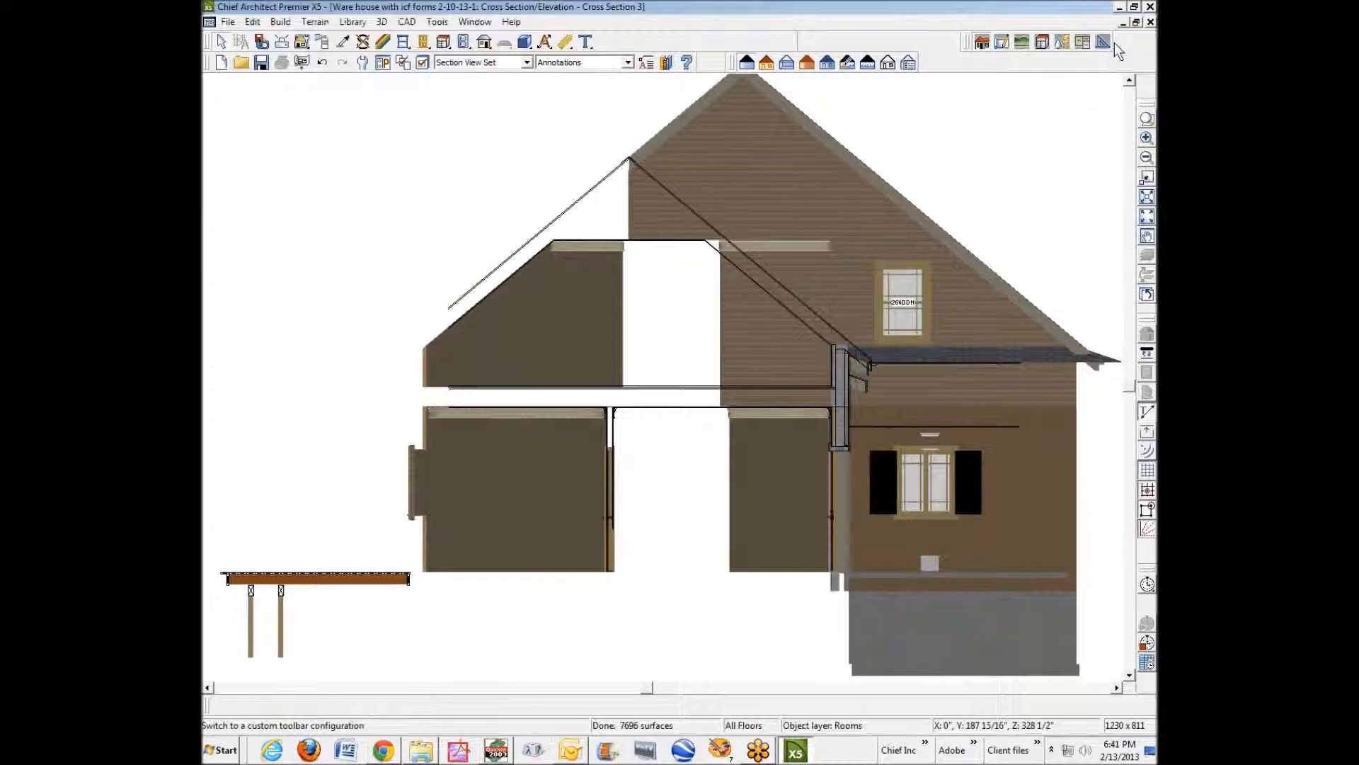
left_click(1151, 22)
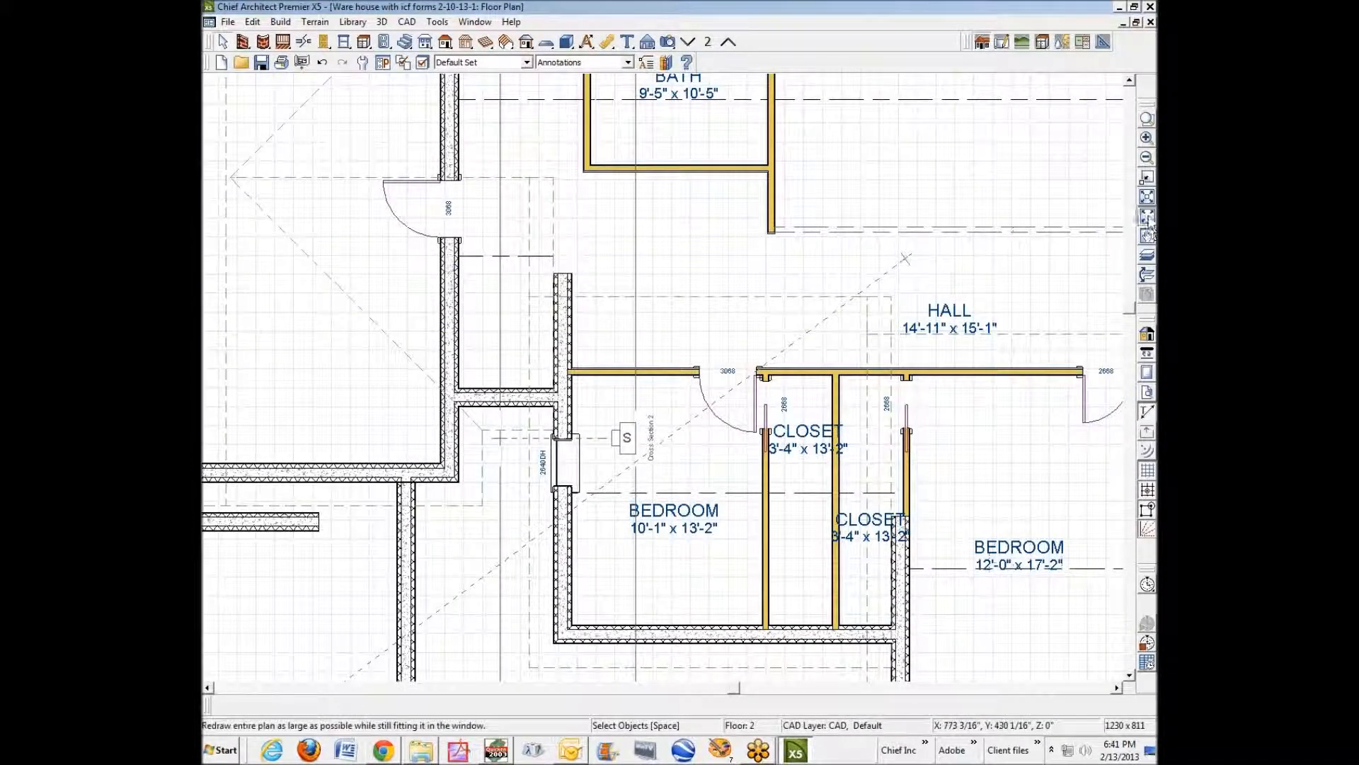
scroll(996, 333, "down", 3)
key("ctrl+Tab")
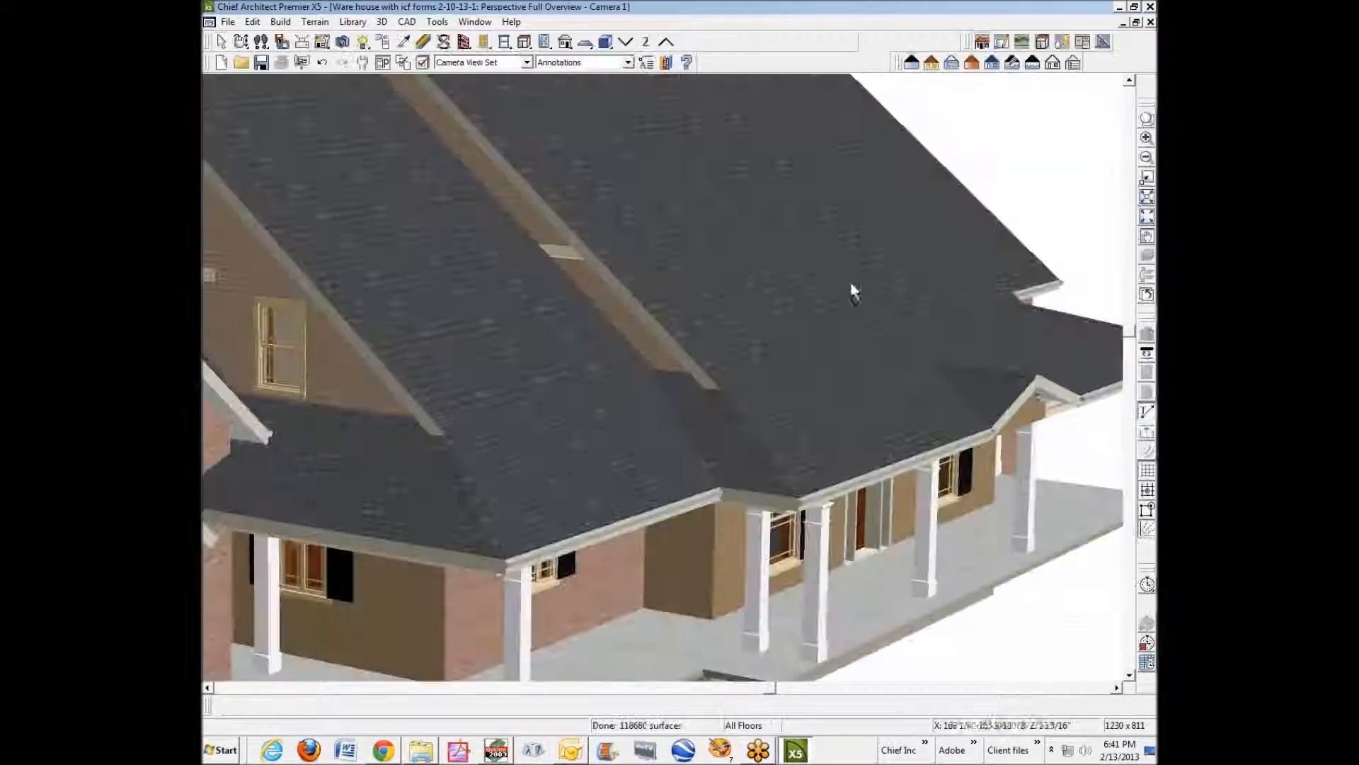
left_click(241, 44)
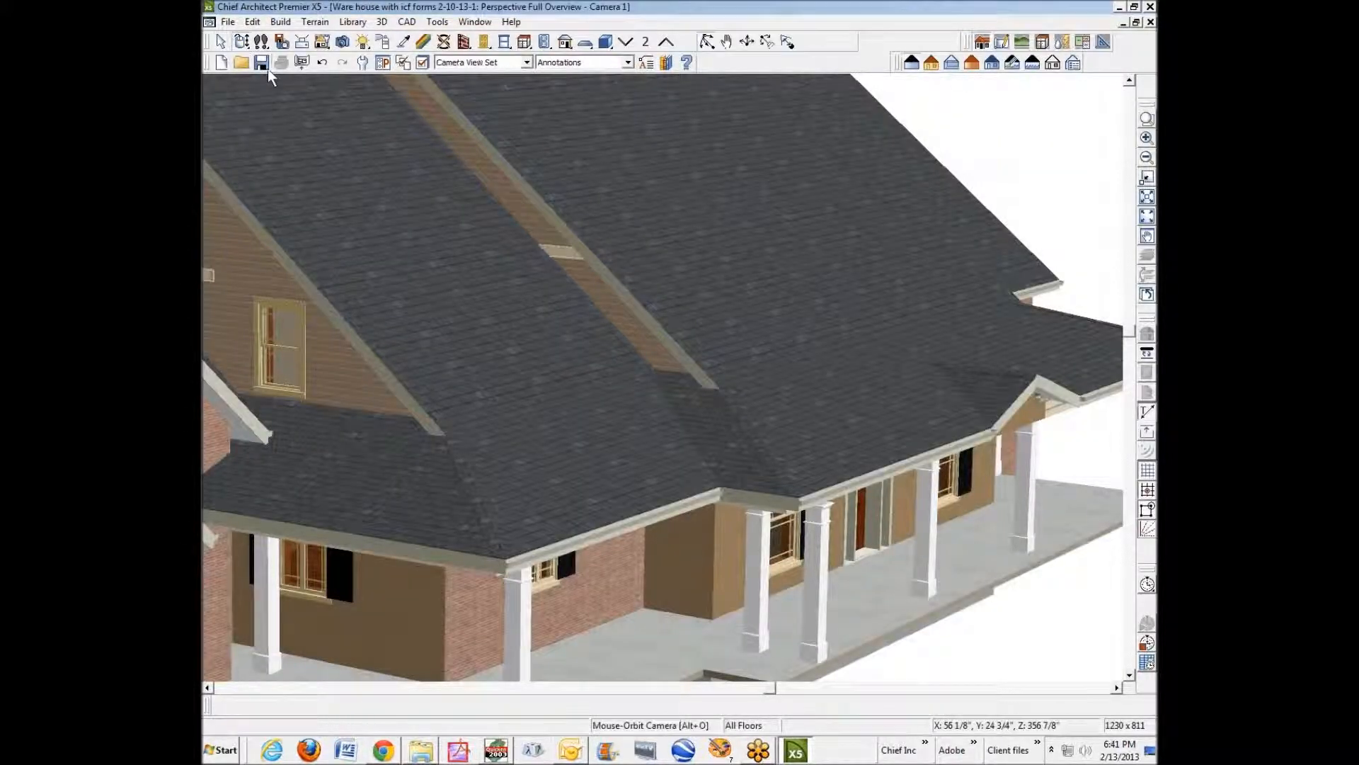
left_click_drag(710, 280, 396, 358)
key("space")
left_click(371, 351)
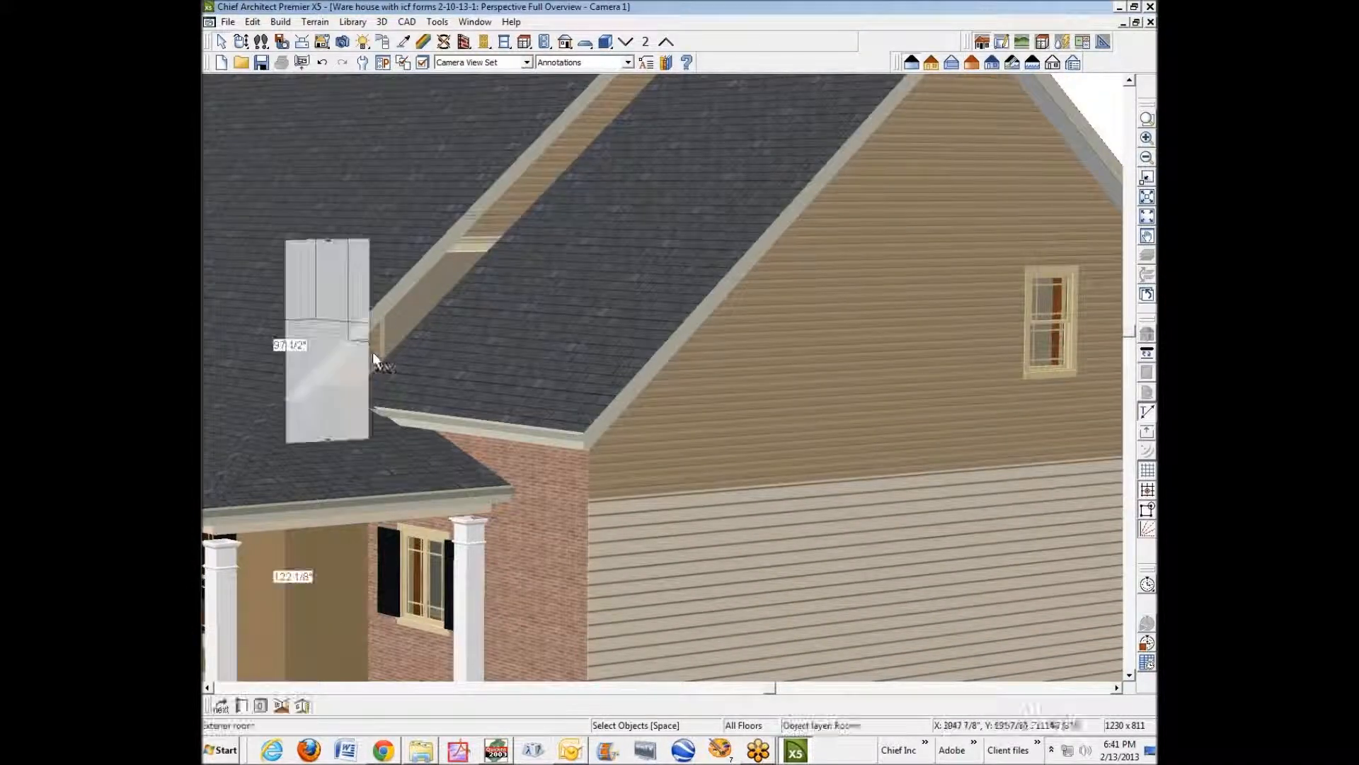
left_click_drag(379, 359, 509, 242)
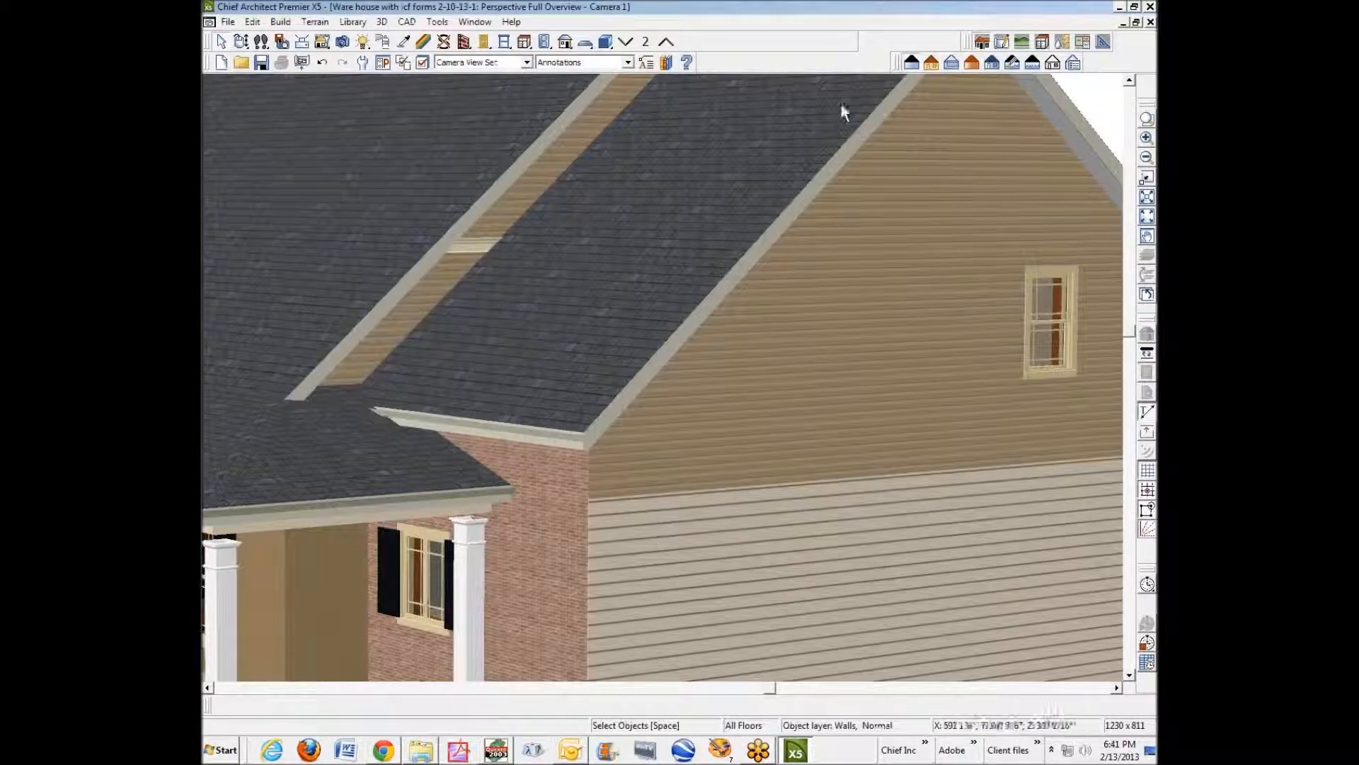
Step: Review the gable end and the front of the house, checking the individual roof planes above the porch
left_click(1146, 157)
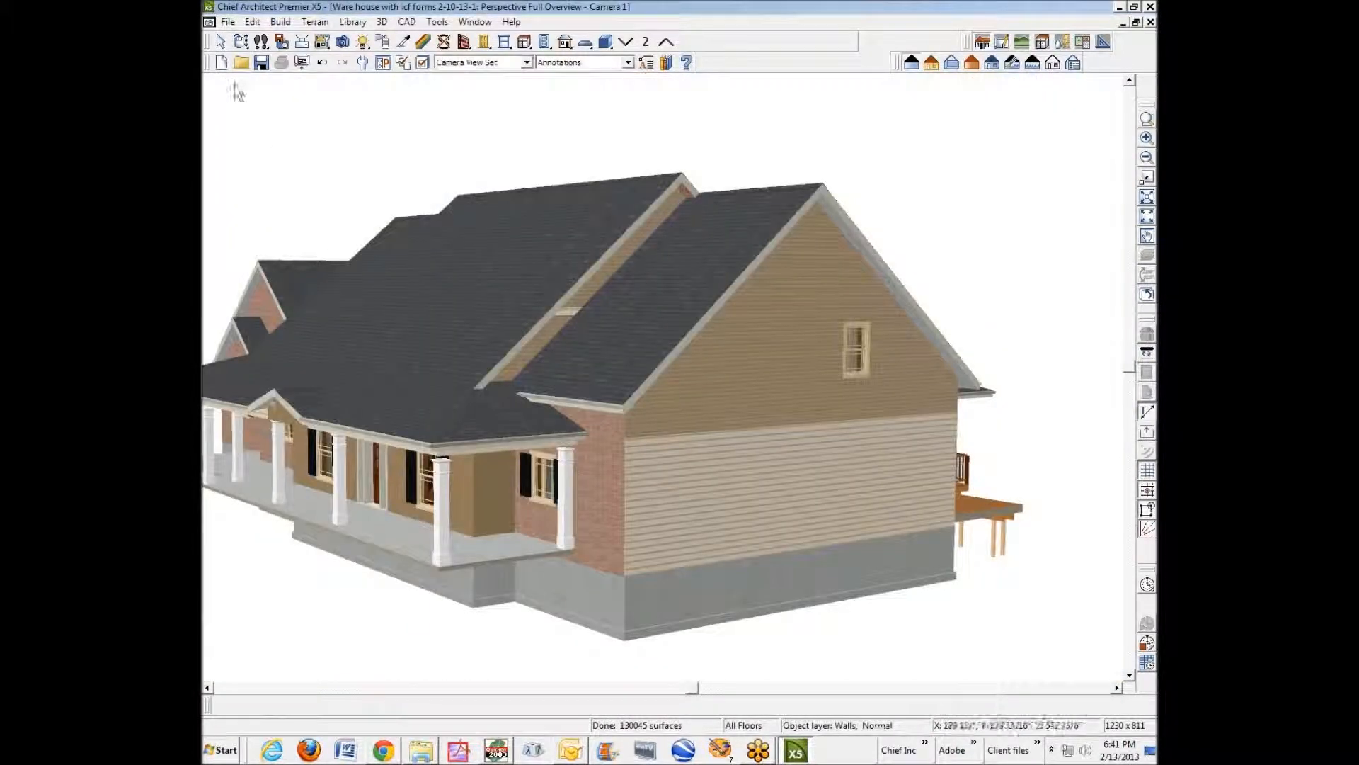
left_click(241, 41)
left_click_drag(467, 283, 577, 304)
key("space")
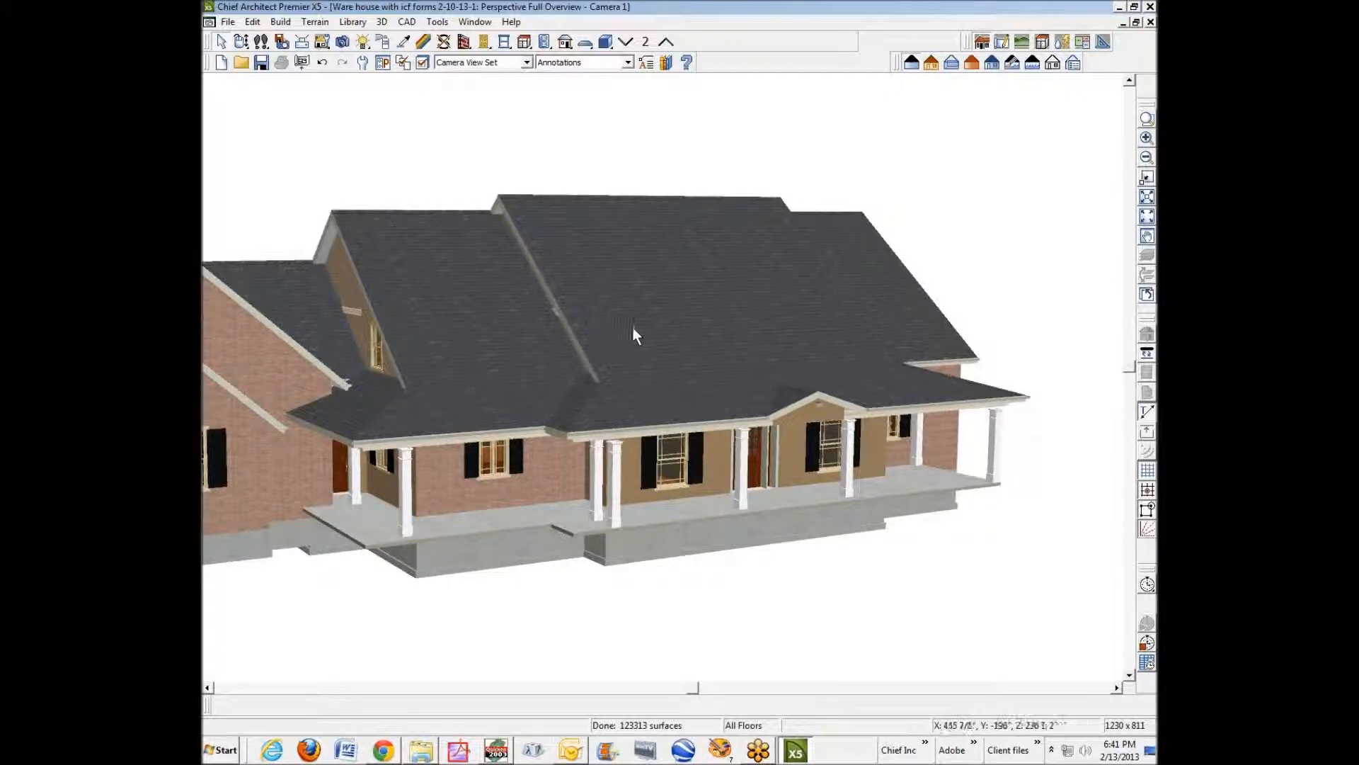
left_click(512, 292)
left_click(598, 284)
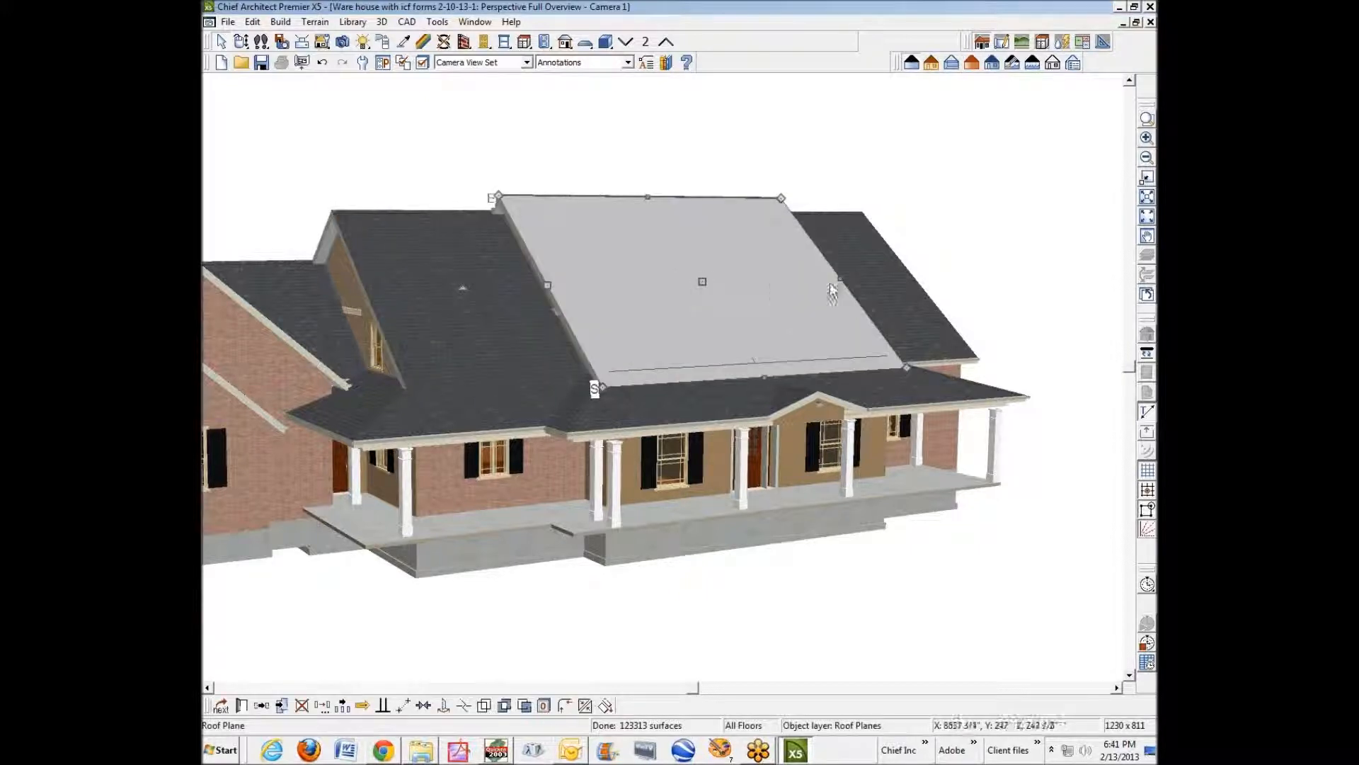
left_click(859, 283)
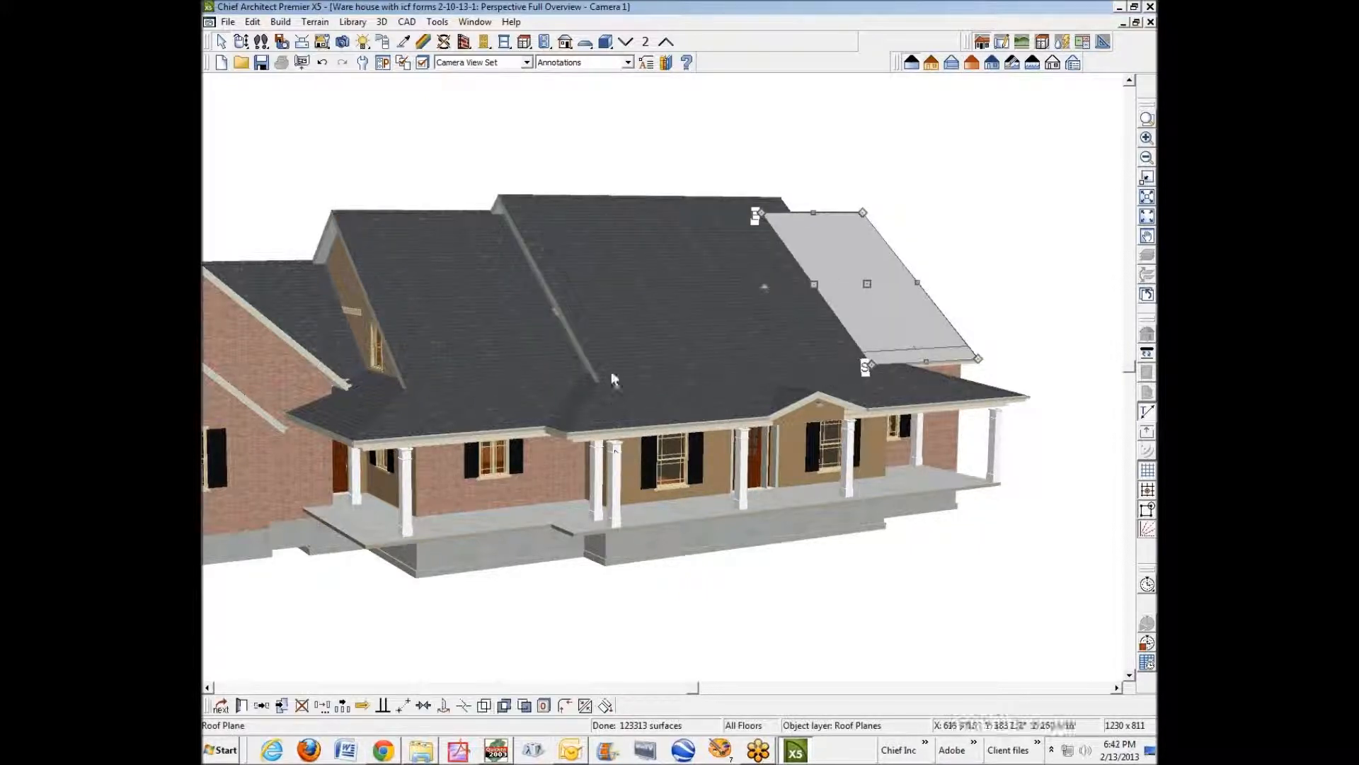
left_click(600, 407)
key("Escape")
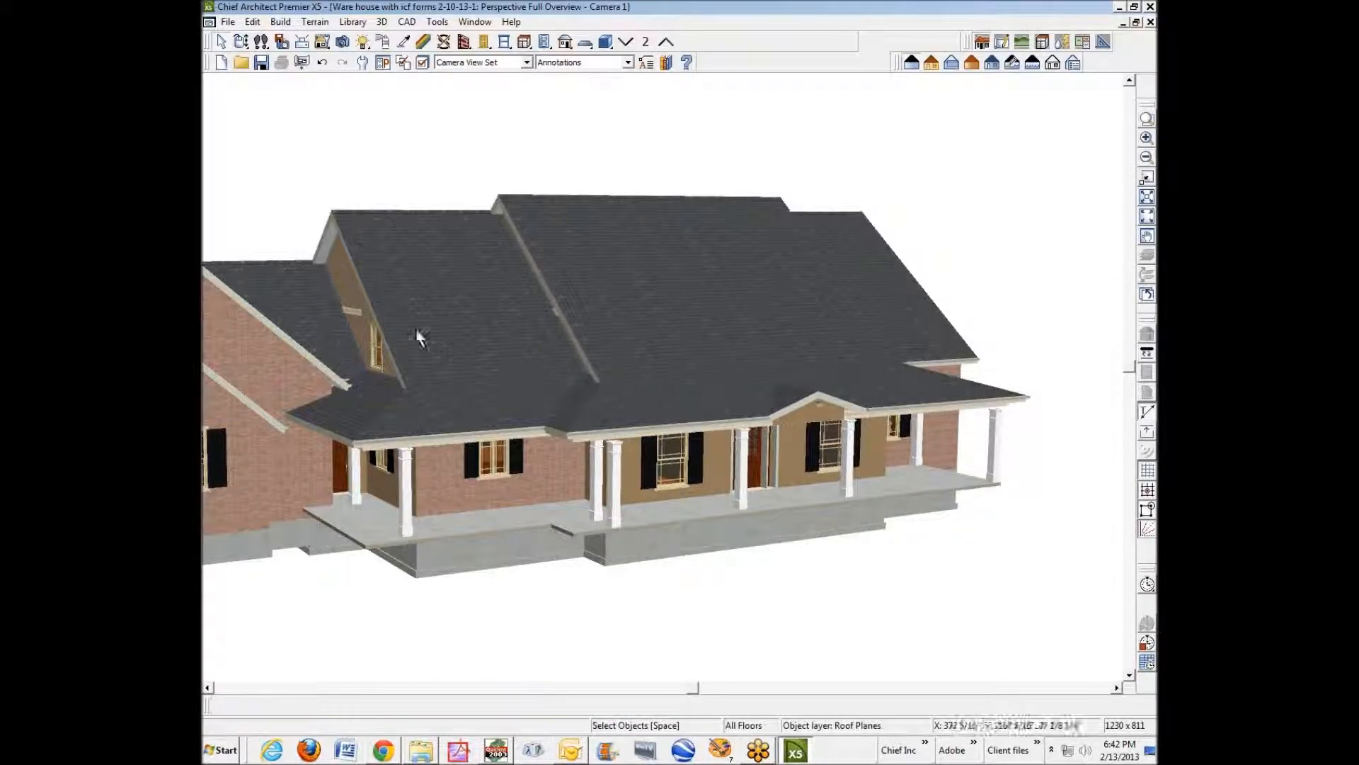
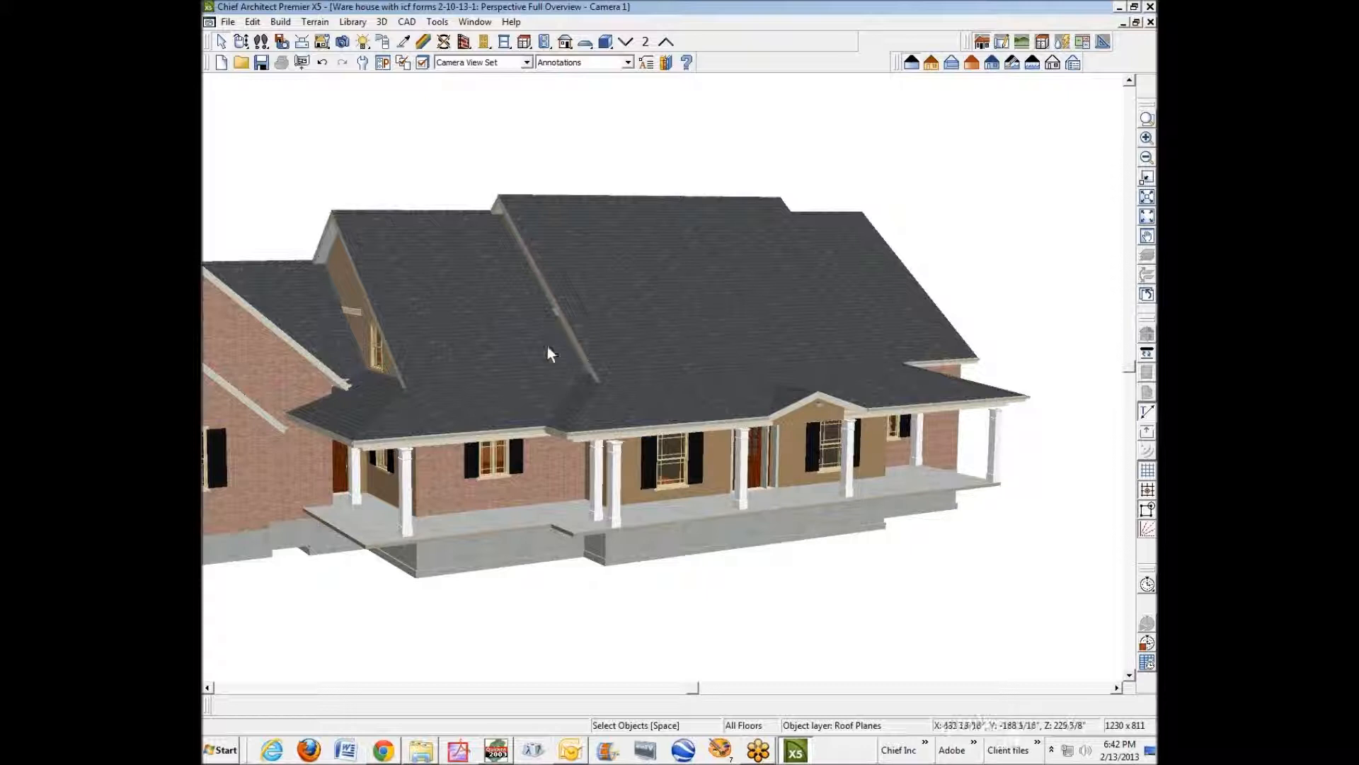
Step: Enable Post to Beam in the rail style of the paneled end railing on the rear covered deck
scroll(495, 305, "down", 2)
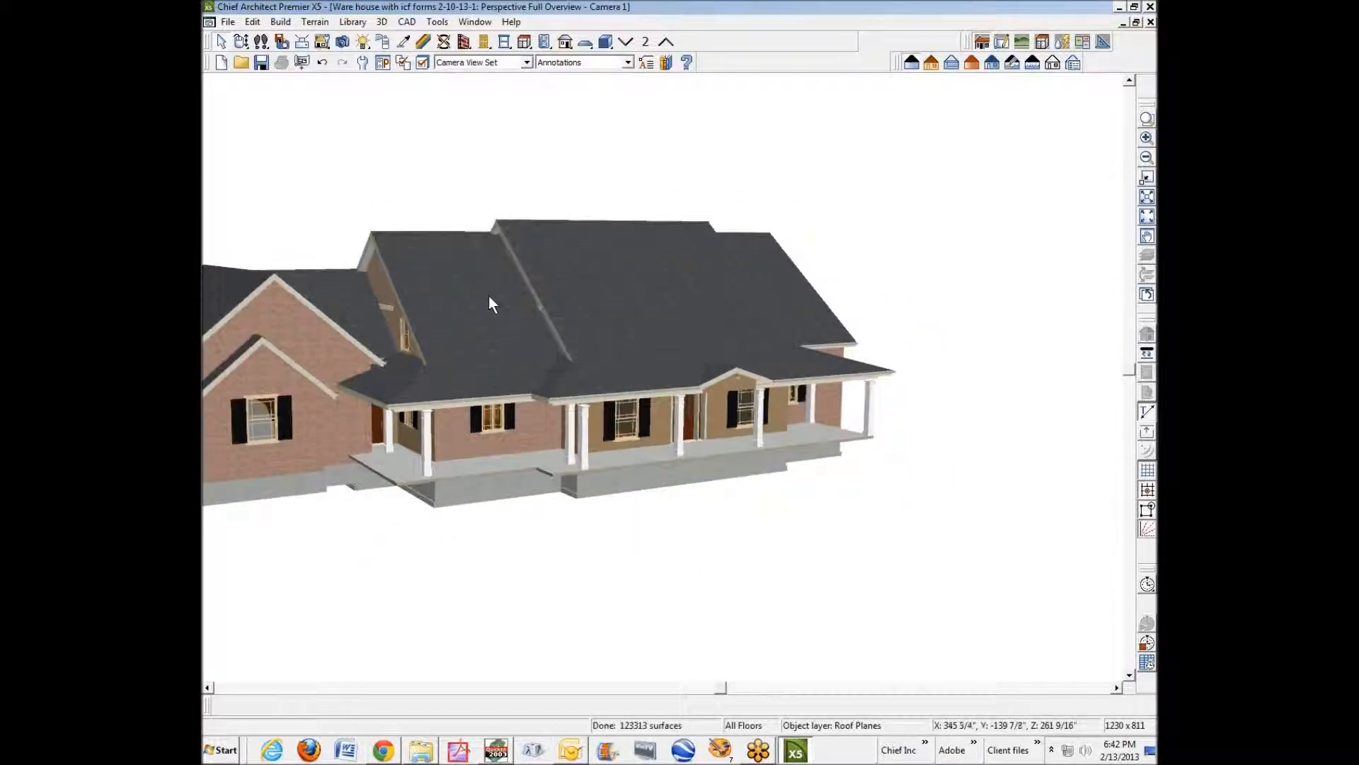
left_click(241, 41)
left_click_drag(403, 219, 451, 221)
left_click_drag(660, 240, 743, 240)
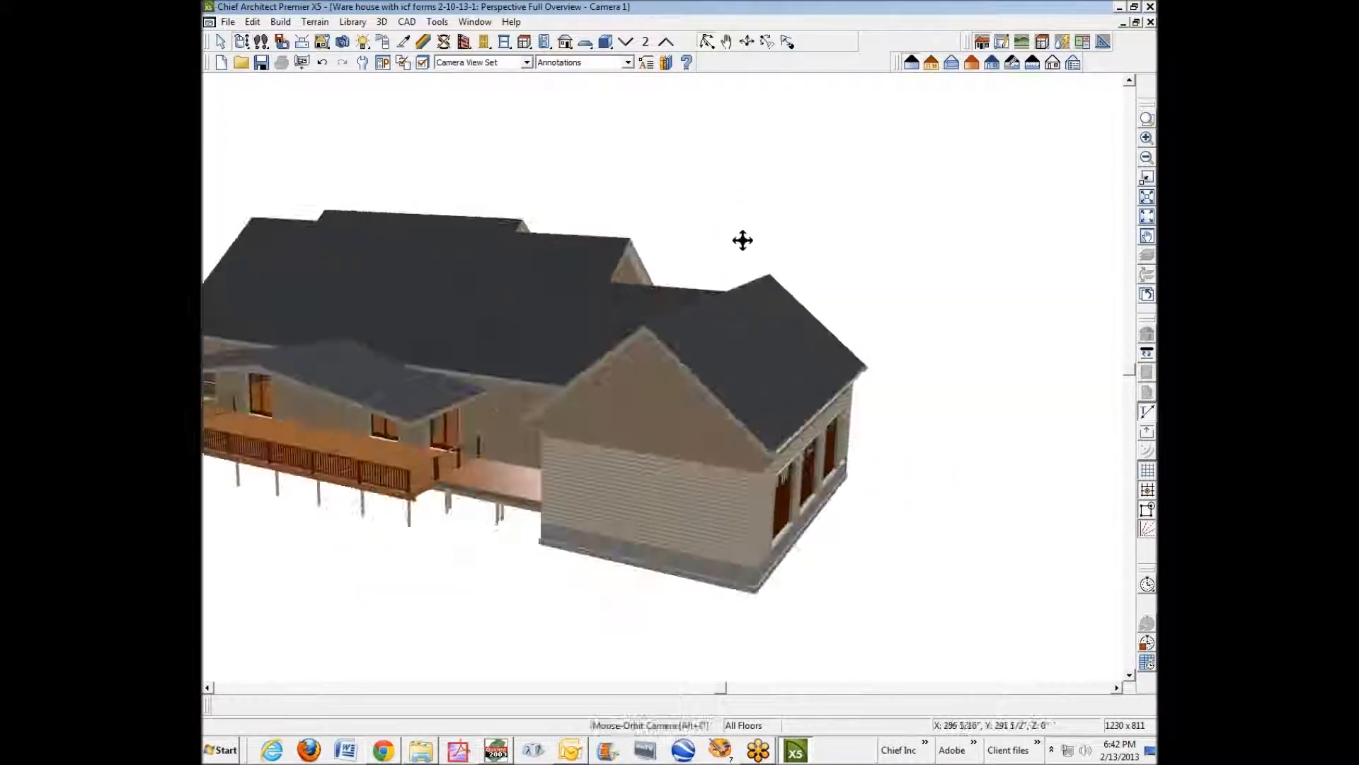
left_click_drag(486, 352, 698, 319)
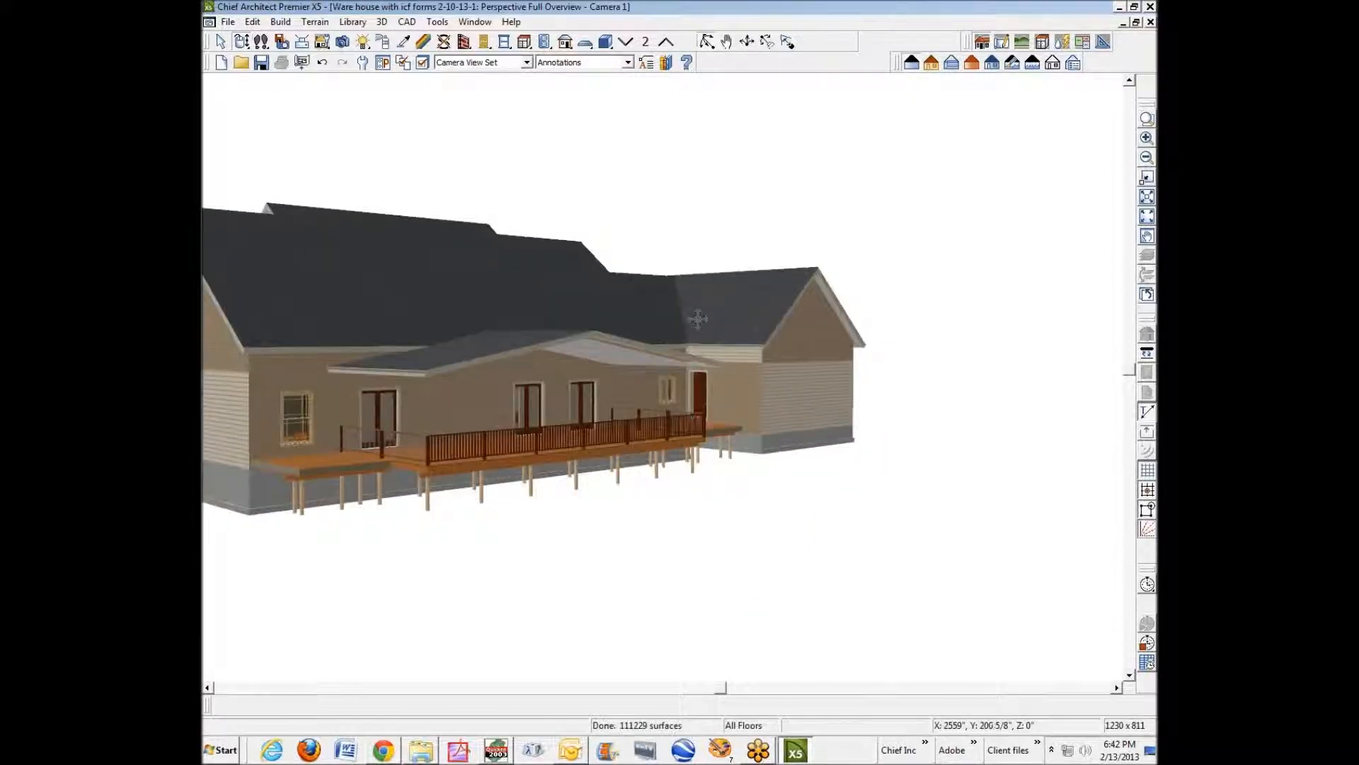
mouse_move(453, 354)
left_mouse_down()
mouse_move(630, 357)
mouse_move(455, 376)
left_mouse_up()
key("space")
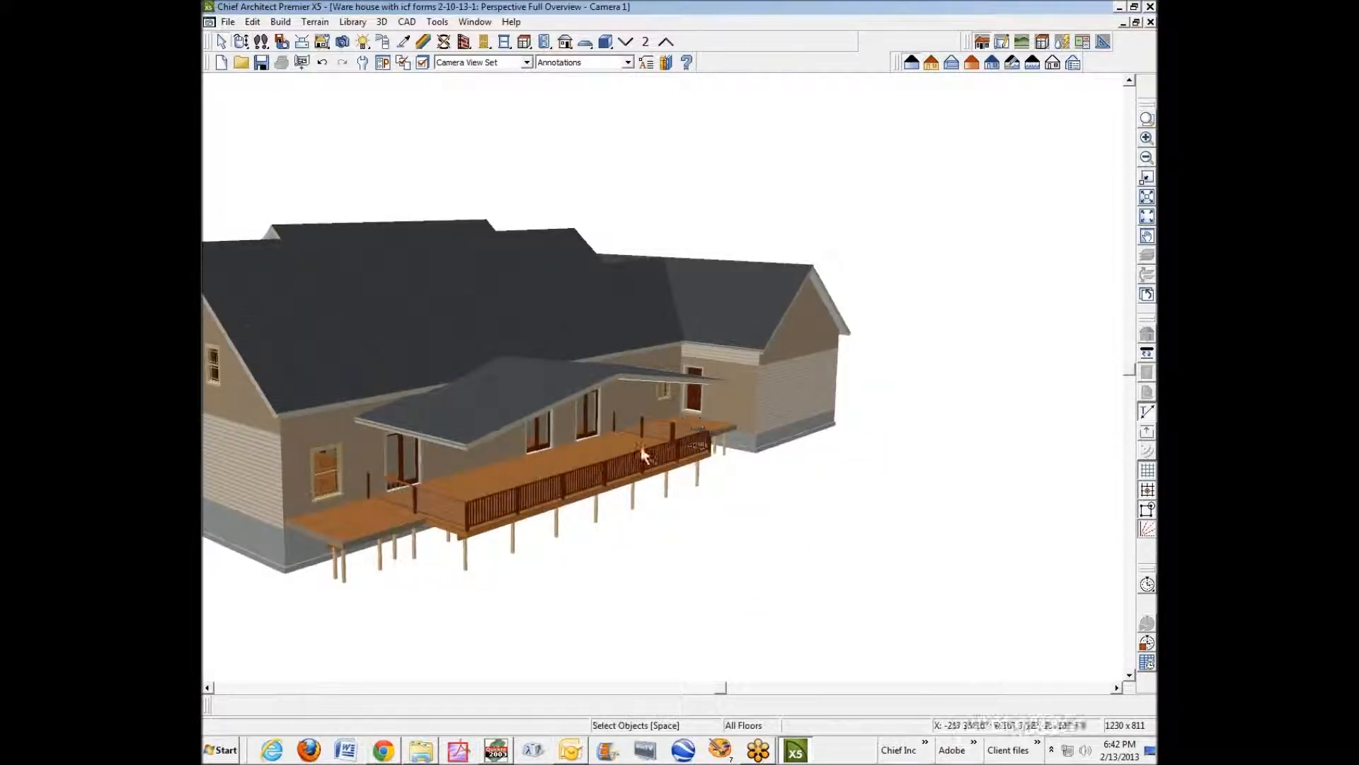
left_click(440, 512)
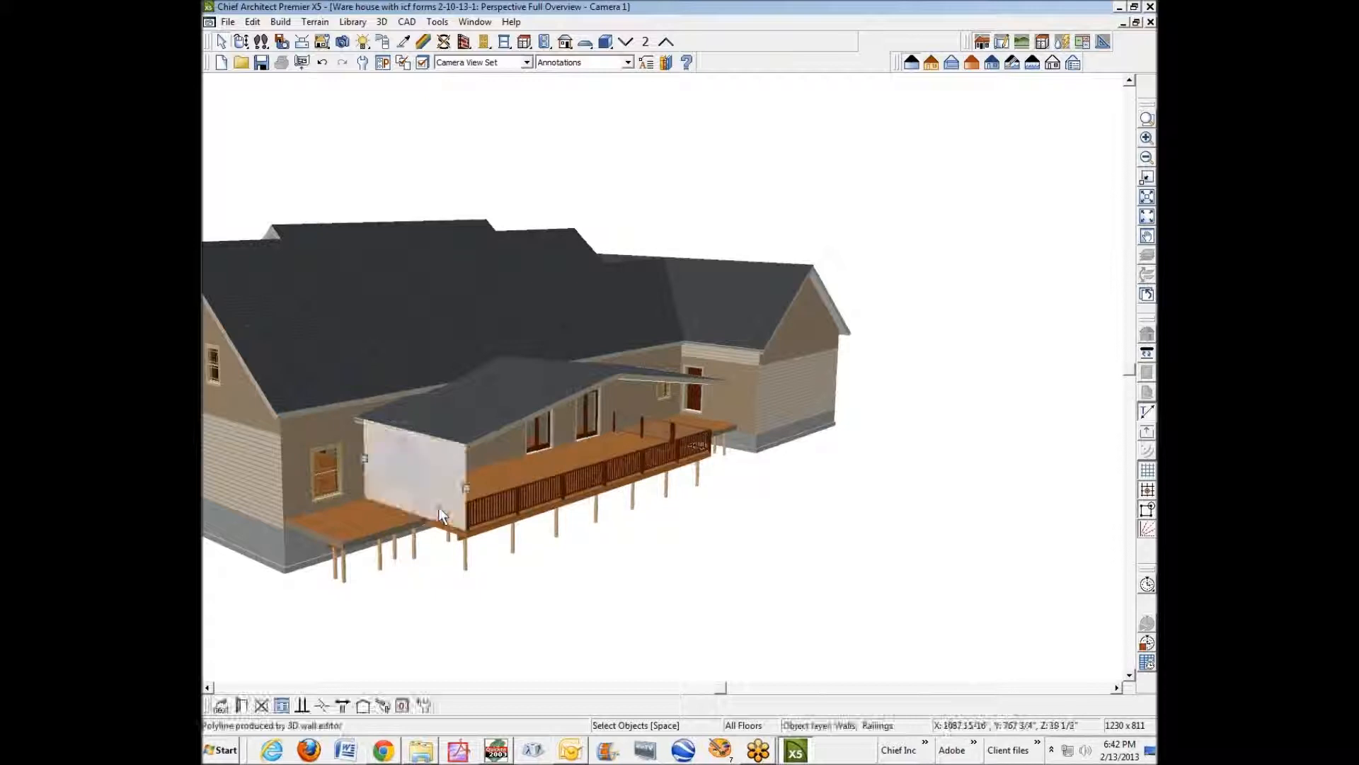
left_click(245, 708)
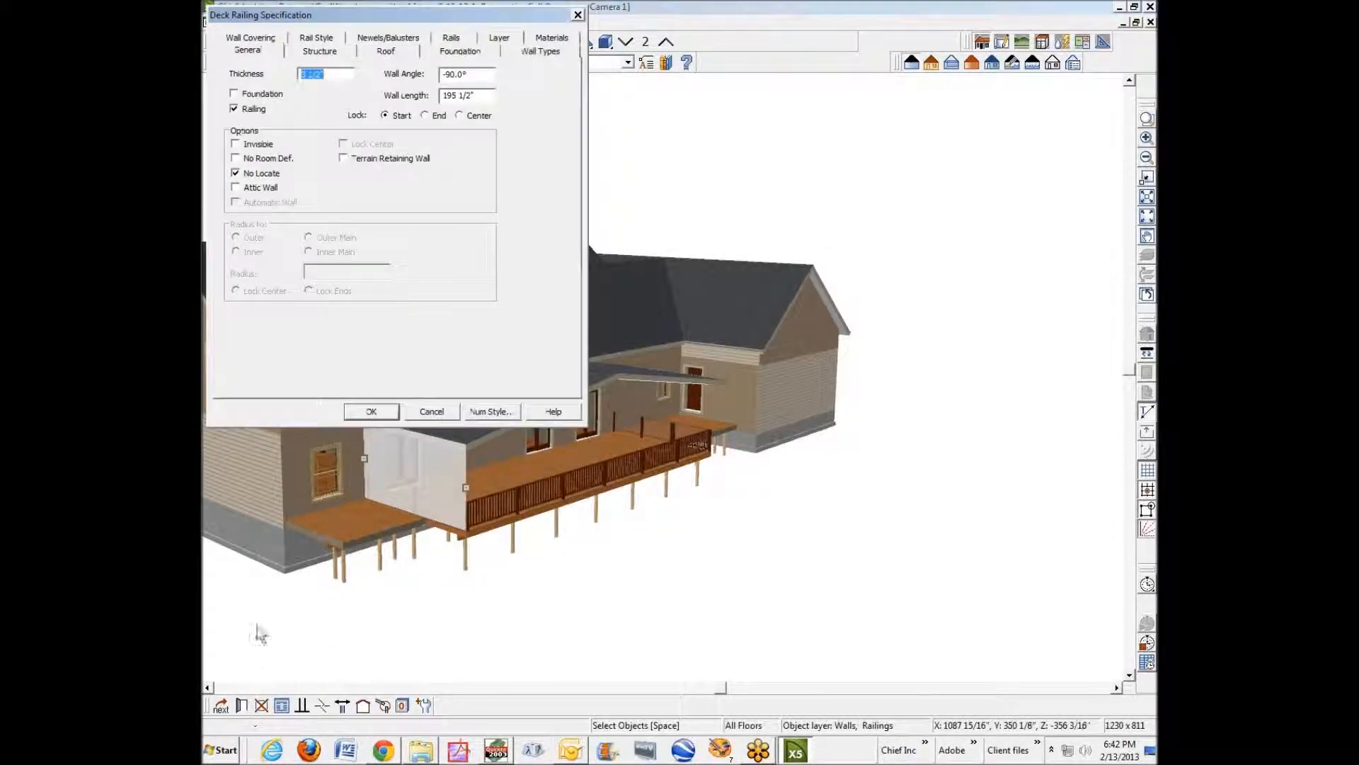
left_click(451, 39)
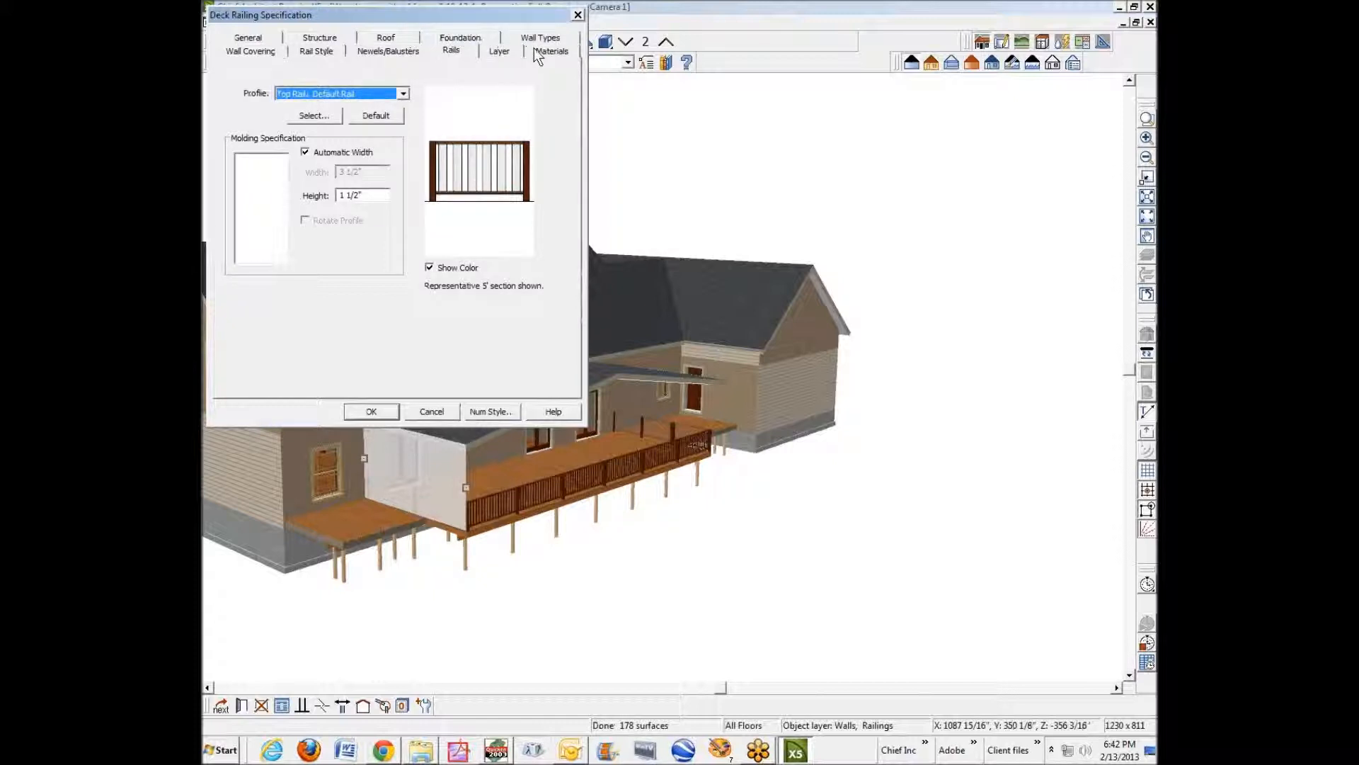
left_click(328, 53)
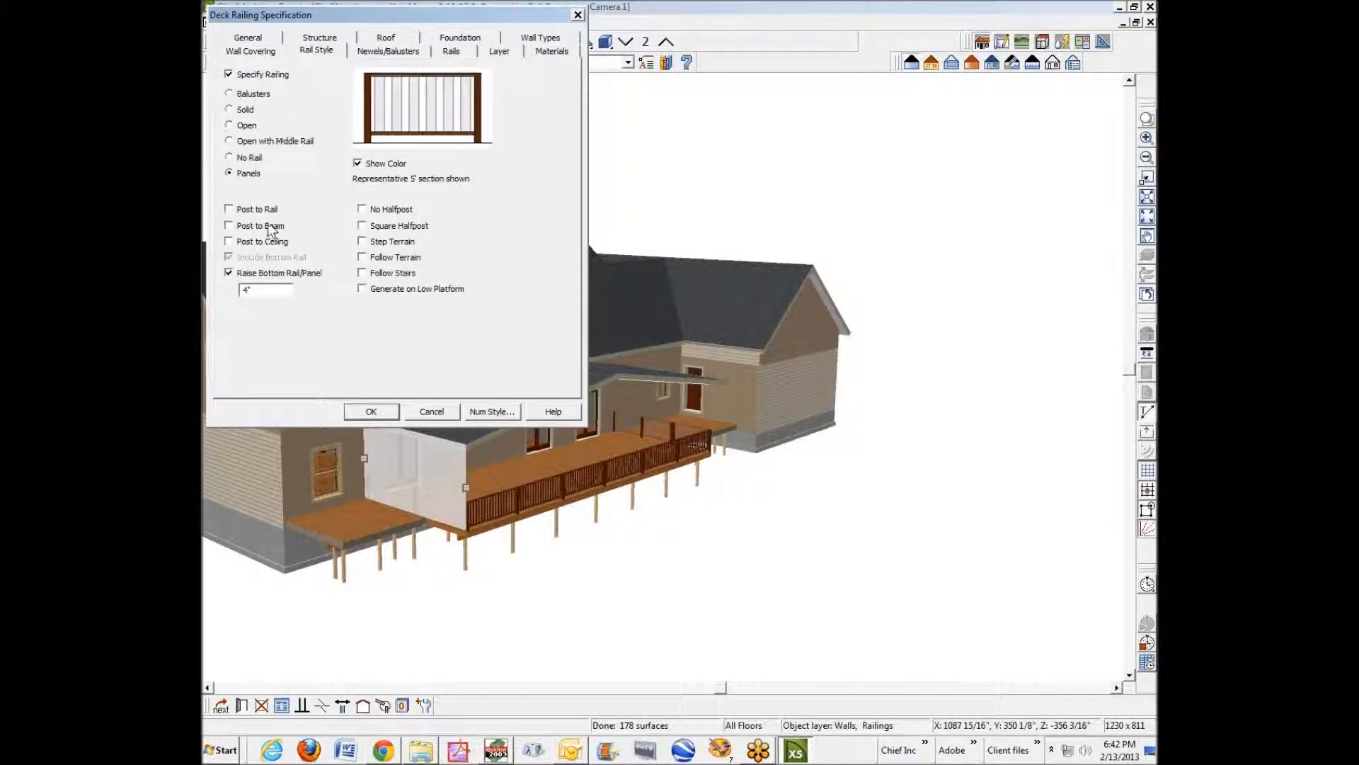
left_click(244, 228)
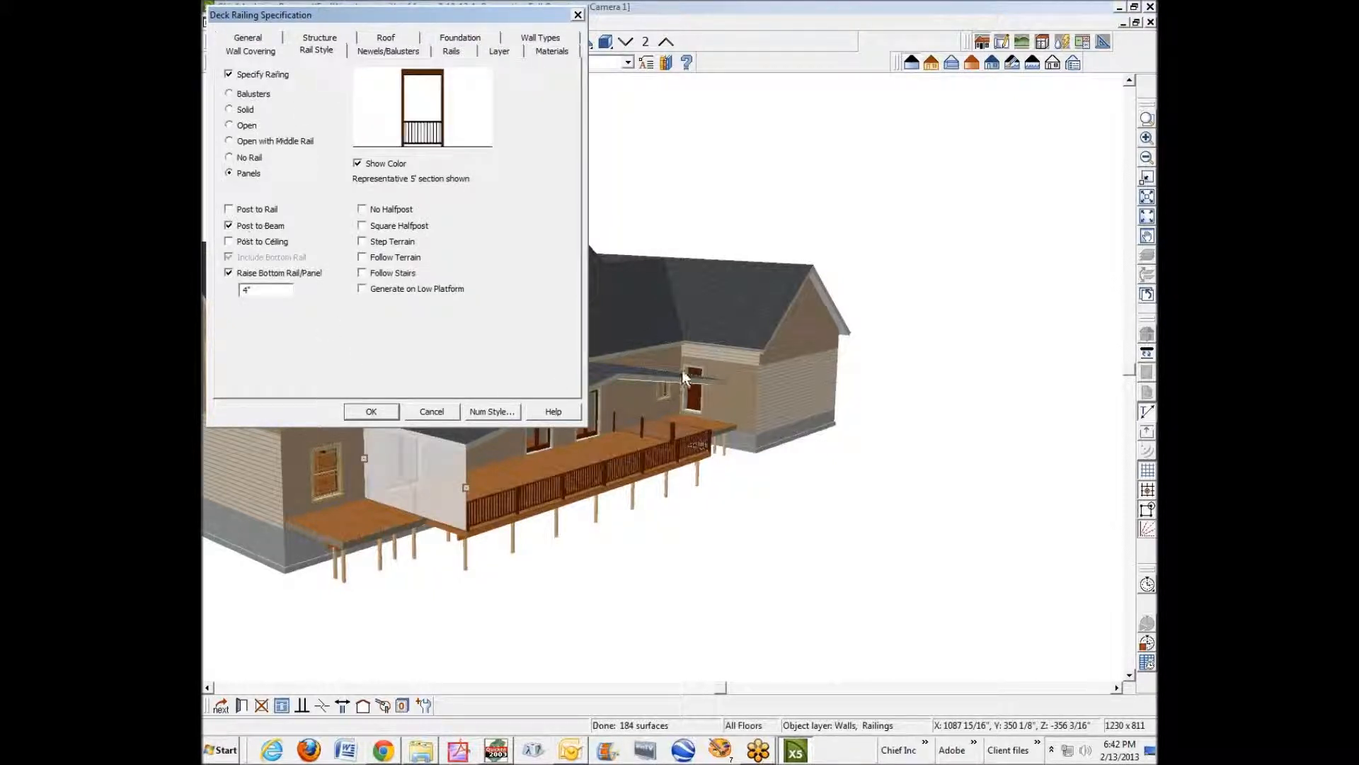
left_click(371, 412)
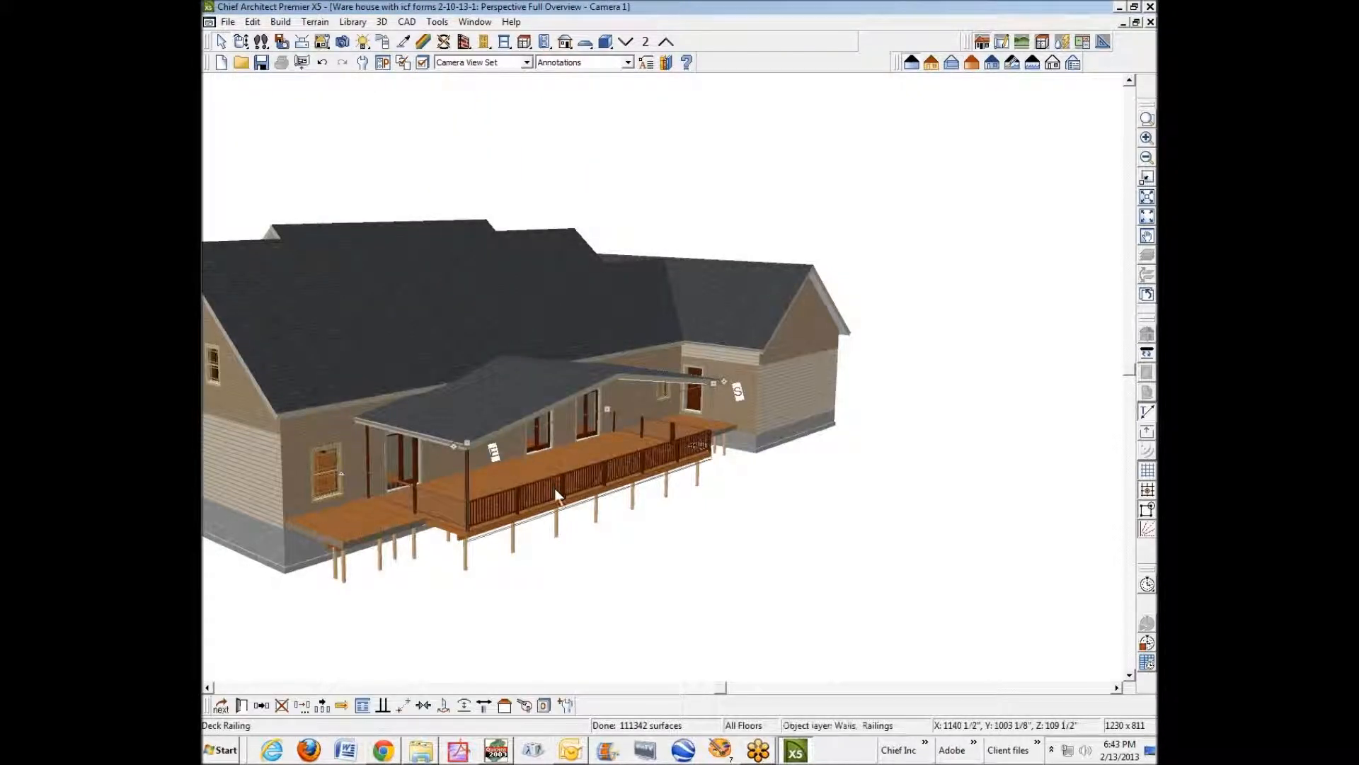
Step: Enable Post to Beam for the long baluster railing along the outer edge of the rear covered deck
left_click(241, 705)
left_click(255, 226)
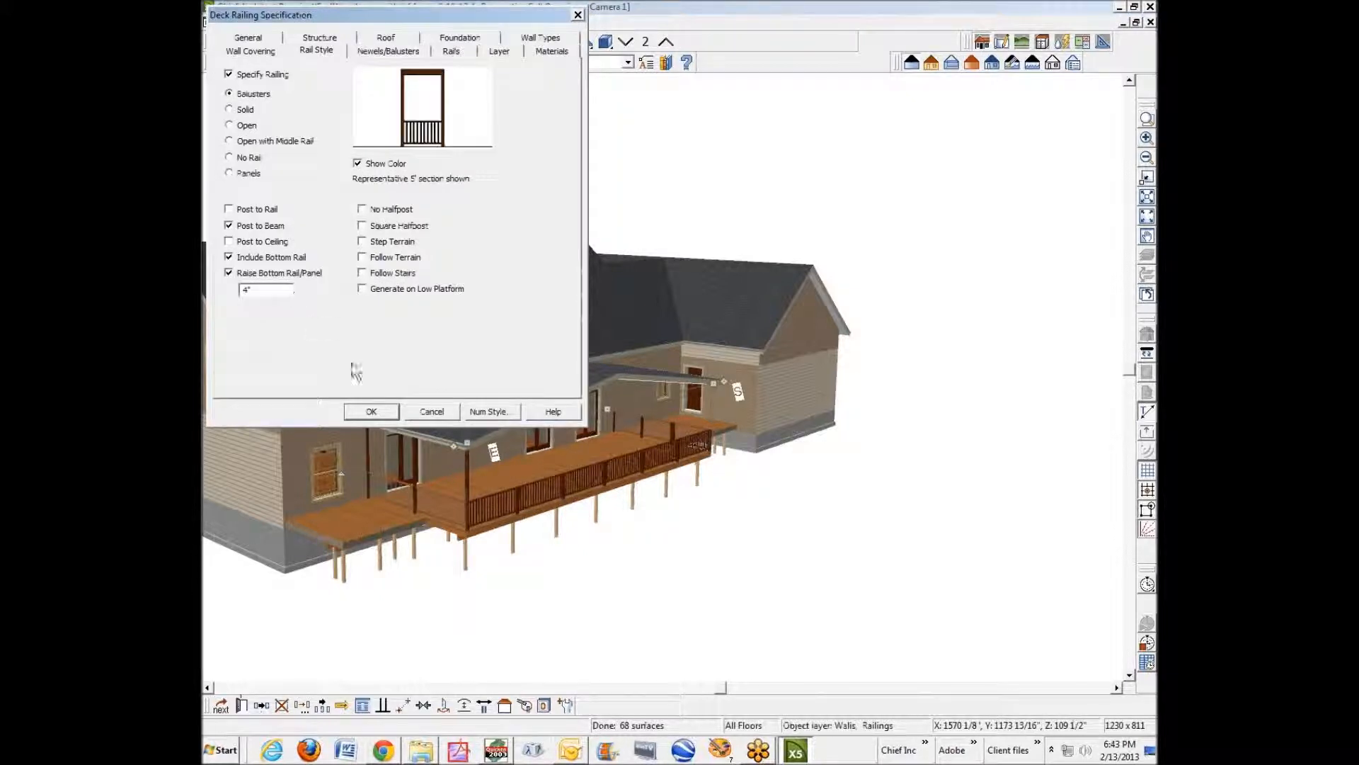
left_click(372, 412)
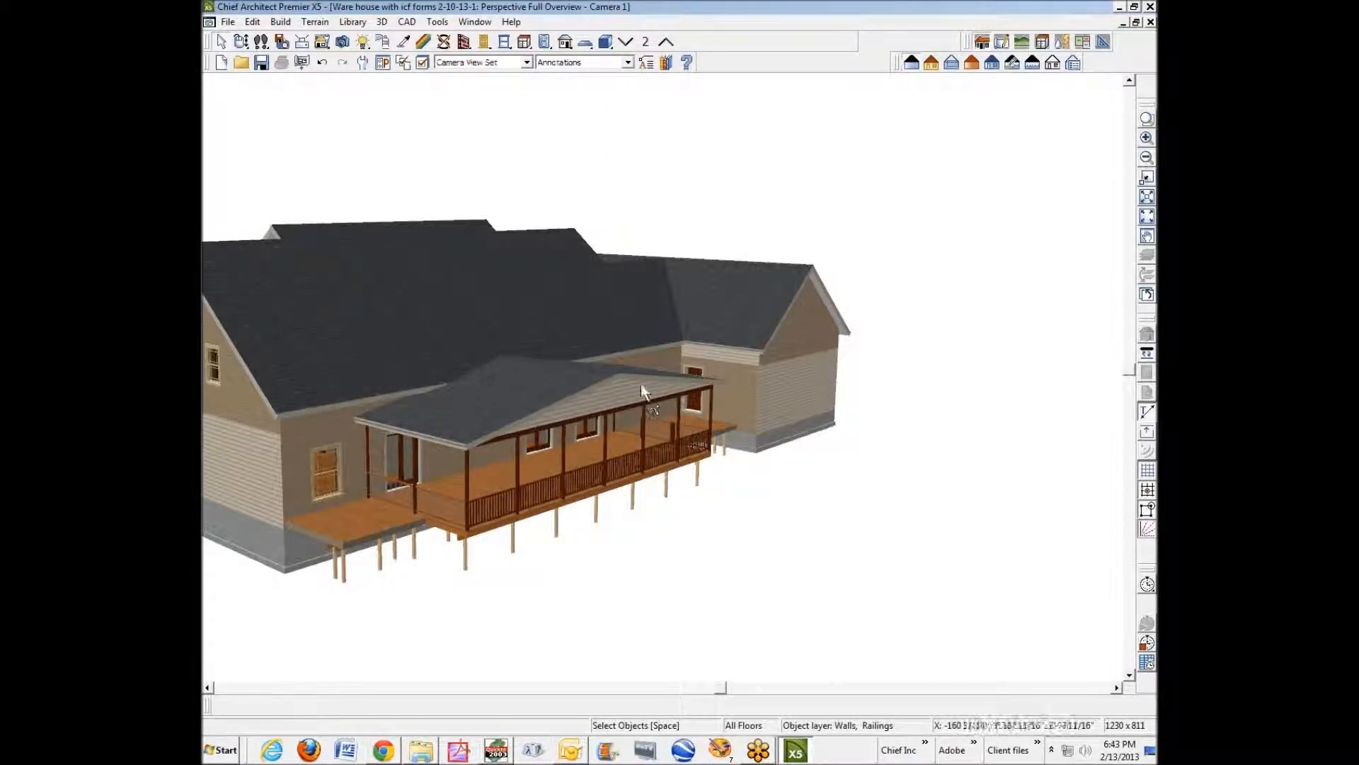
Step: Enable Post to Beam in the rail style of the paneled end railing on the rear covered deck's garage side
left_click(242, 42)
left_click_drag(601, 513, 401, 425)
key("space")
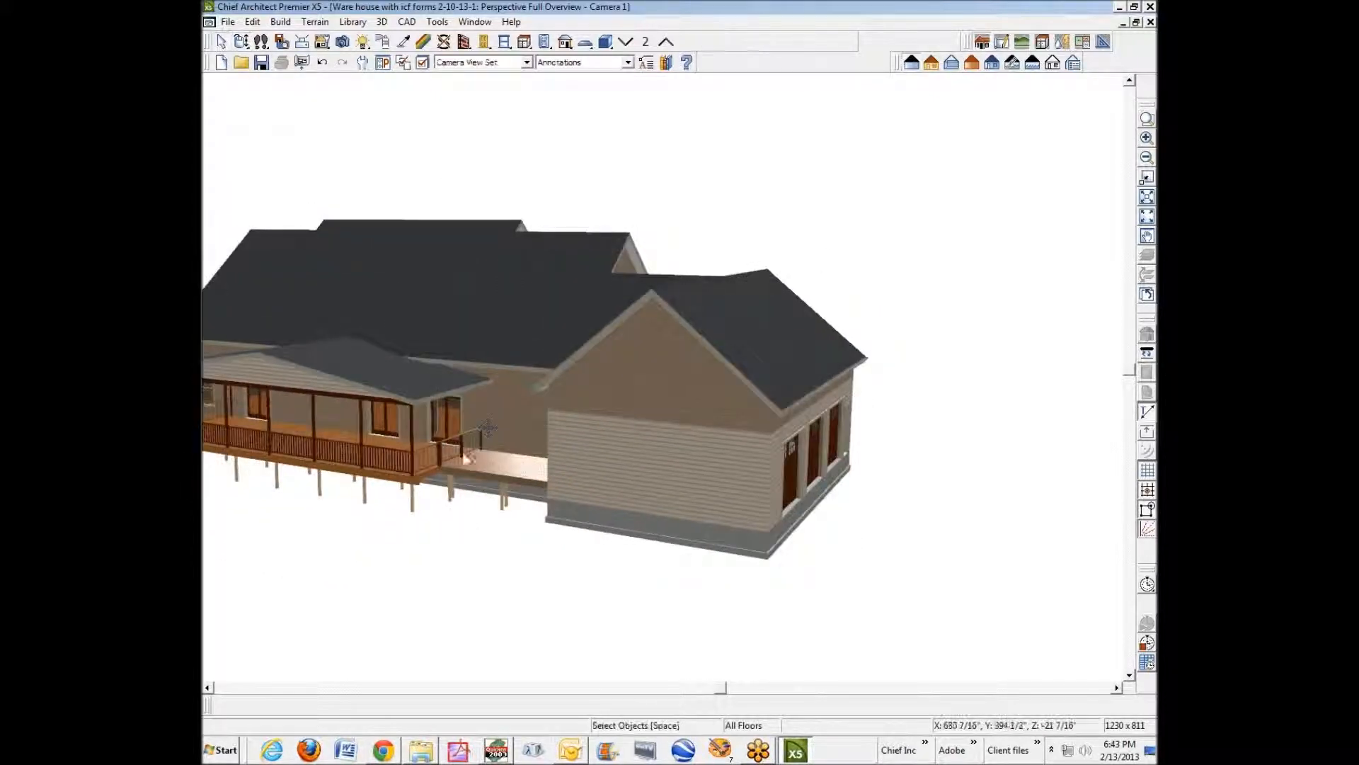
left_click(430, 461)
left_click(444, 442)
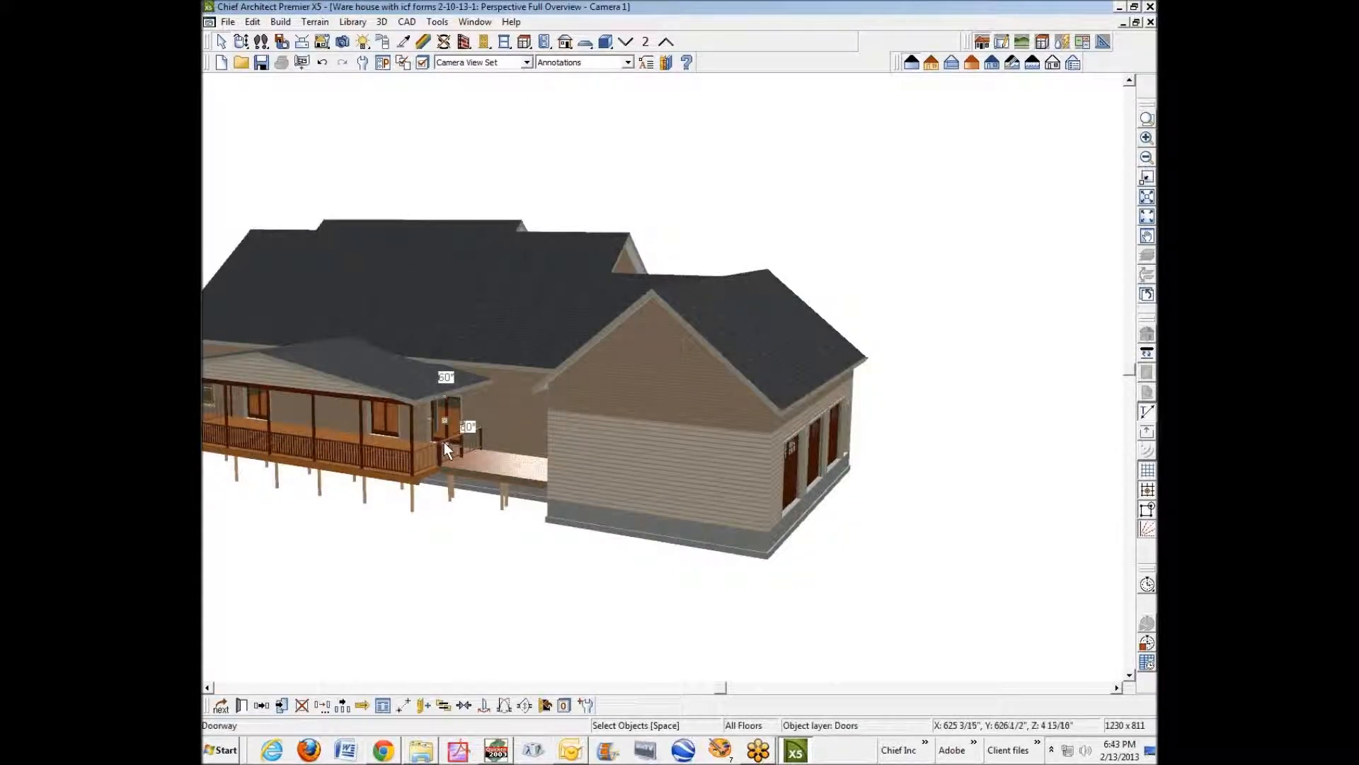
left_click(436, 458)
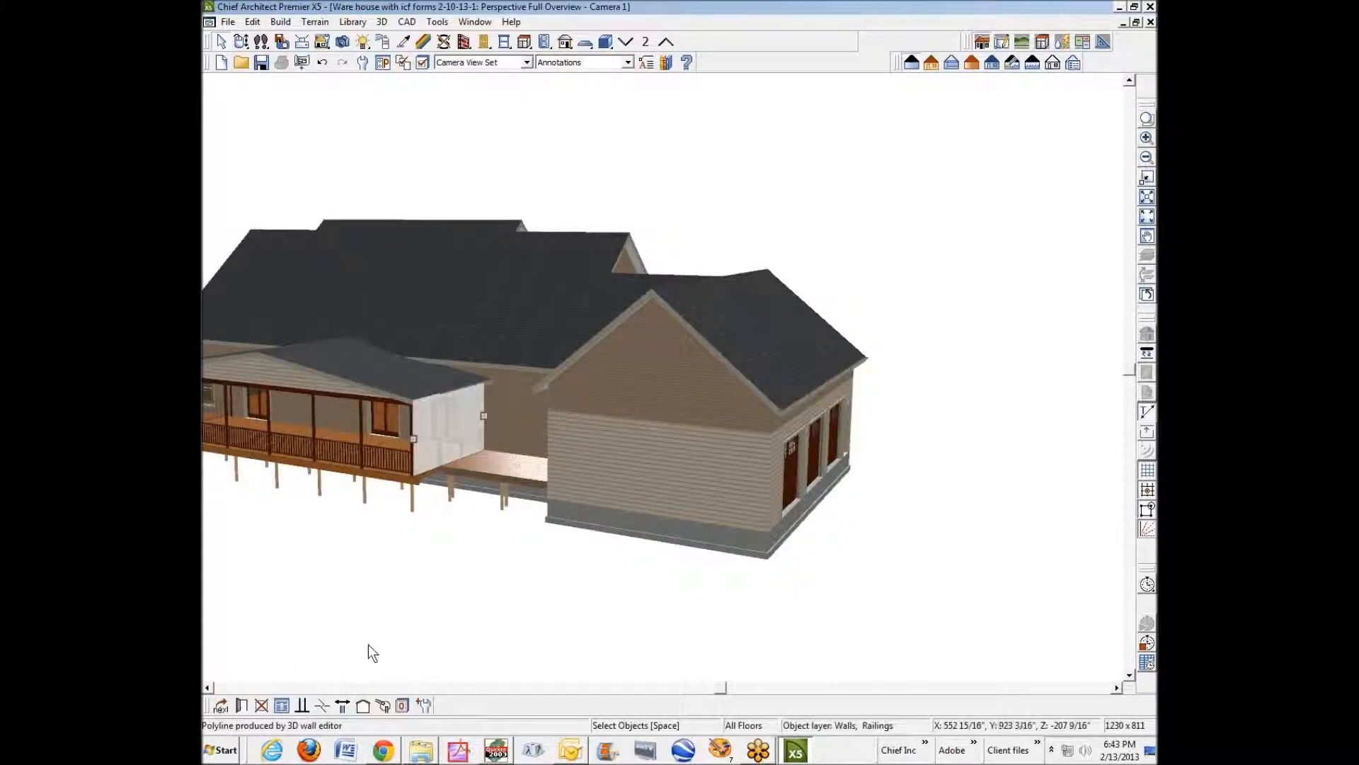
left_click(242, 705)
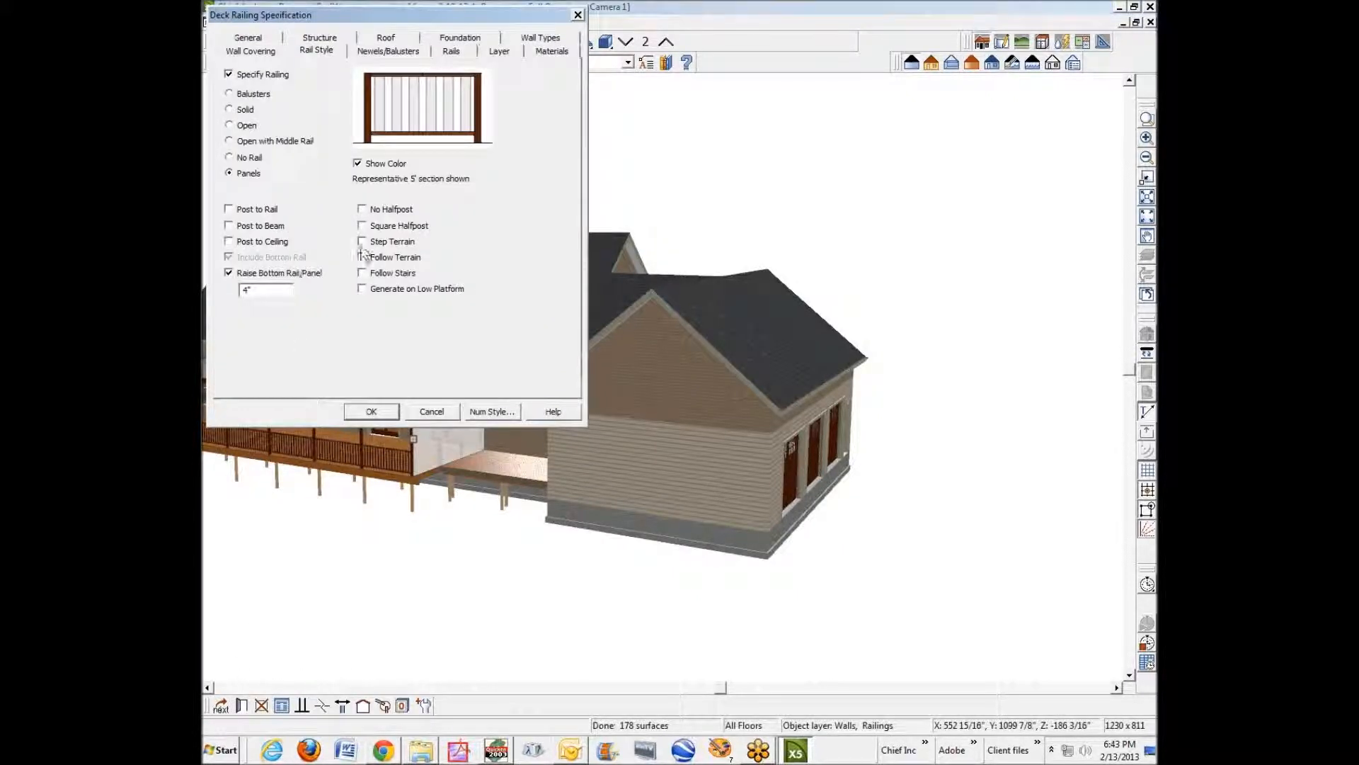
left_click(228, 225)
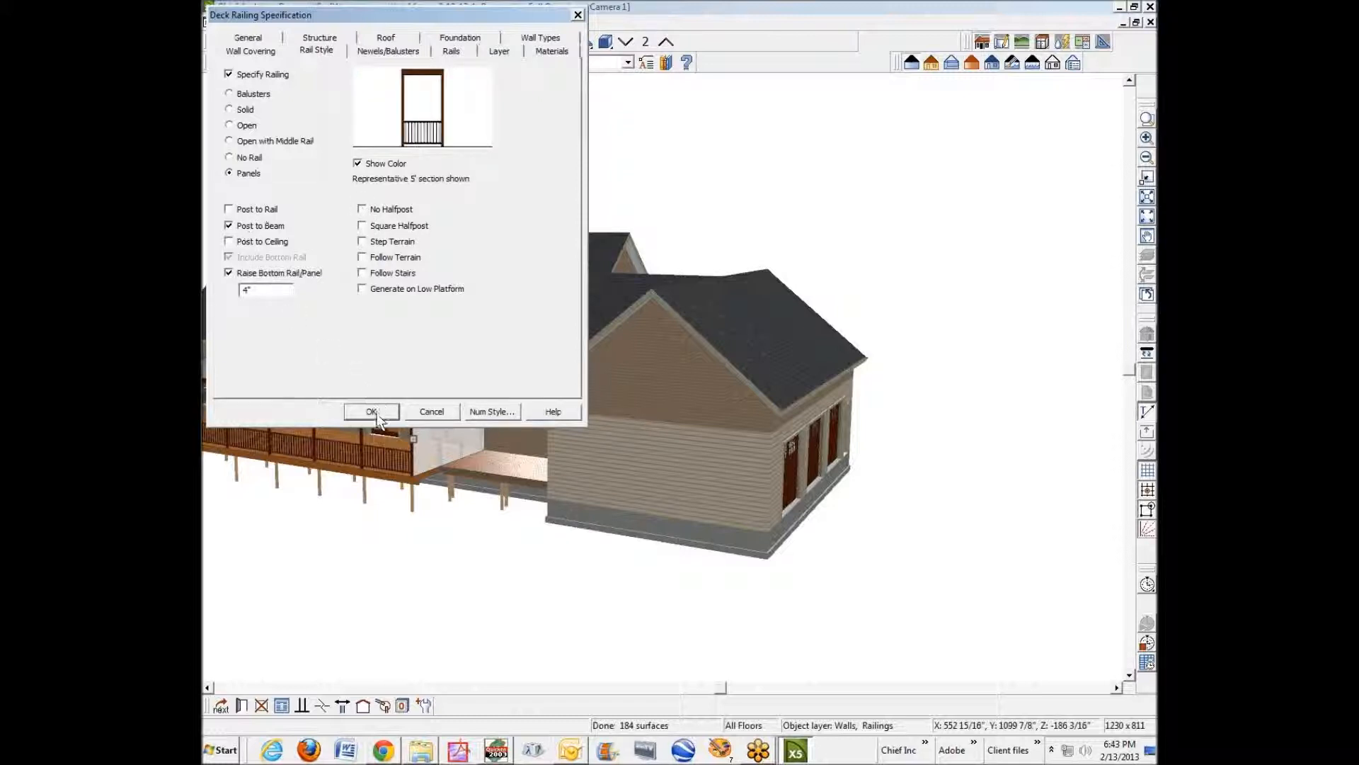
left_click(373, 412)
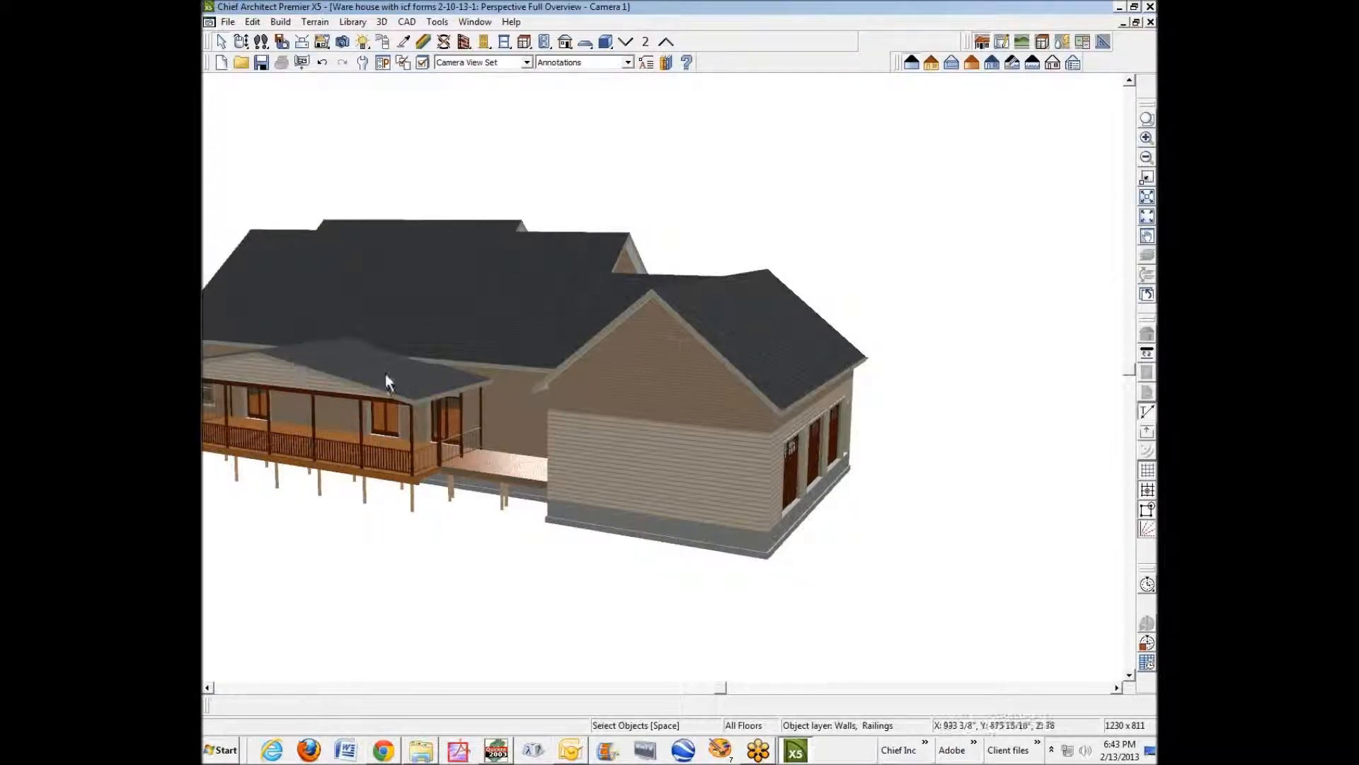
Step: Try to place a hinged door in the covered deck's end railing on the bedroom side, working in the perspective overview
left_click(241, 41)
left_click_drag(405, 358, 642, 354)
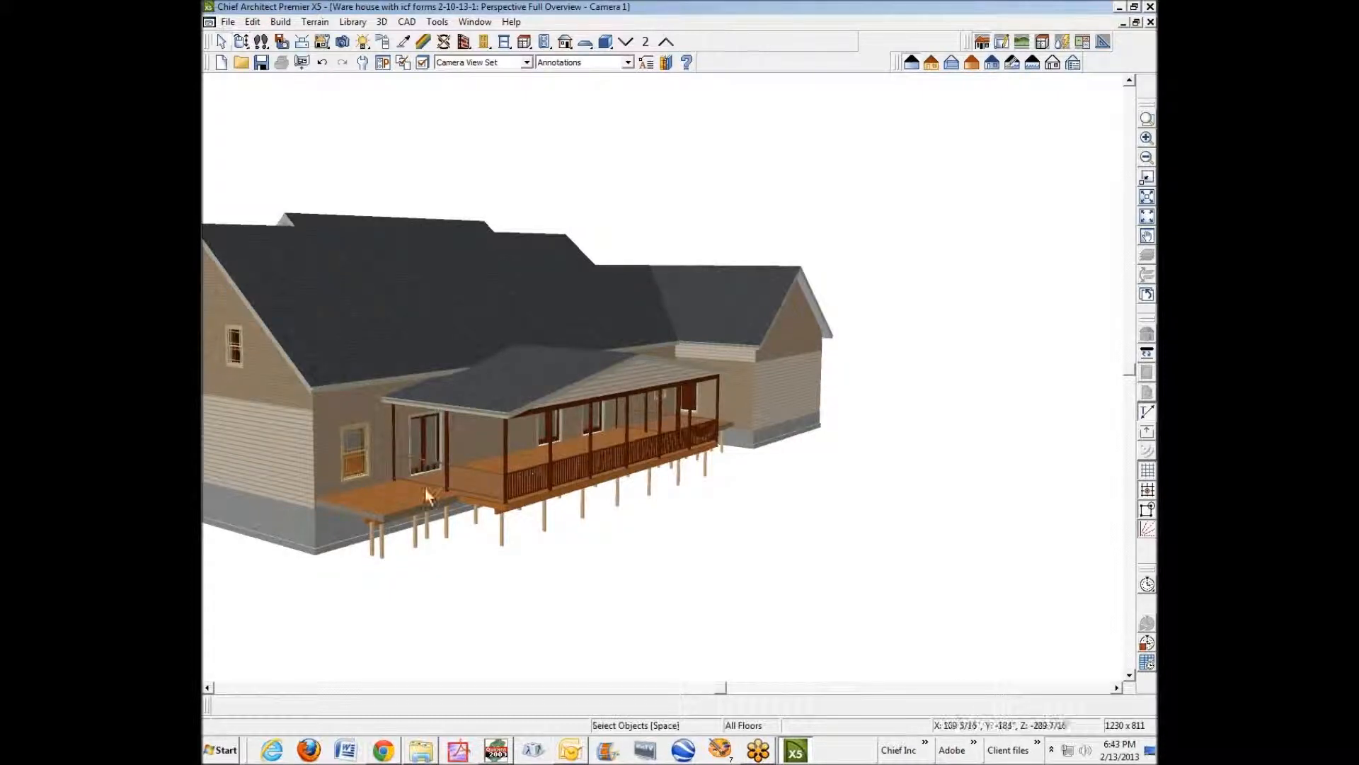
scroll(424, 487, "up", 6)
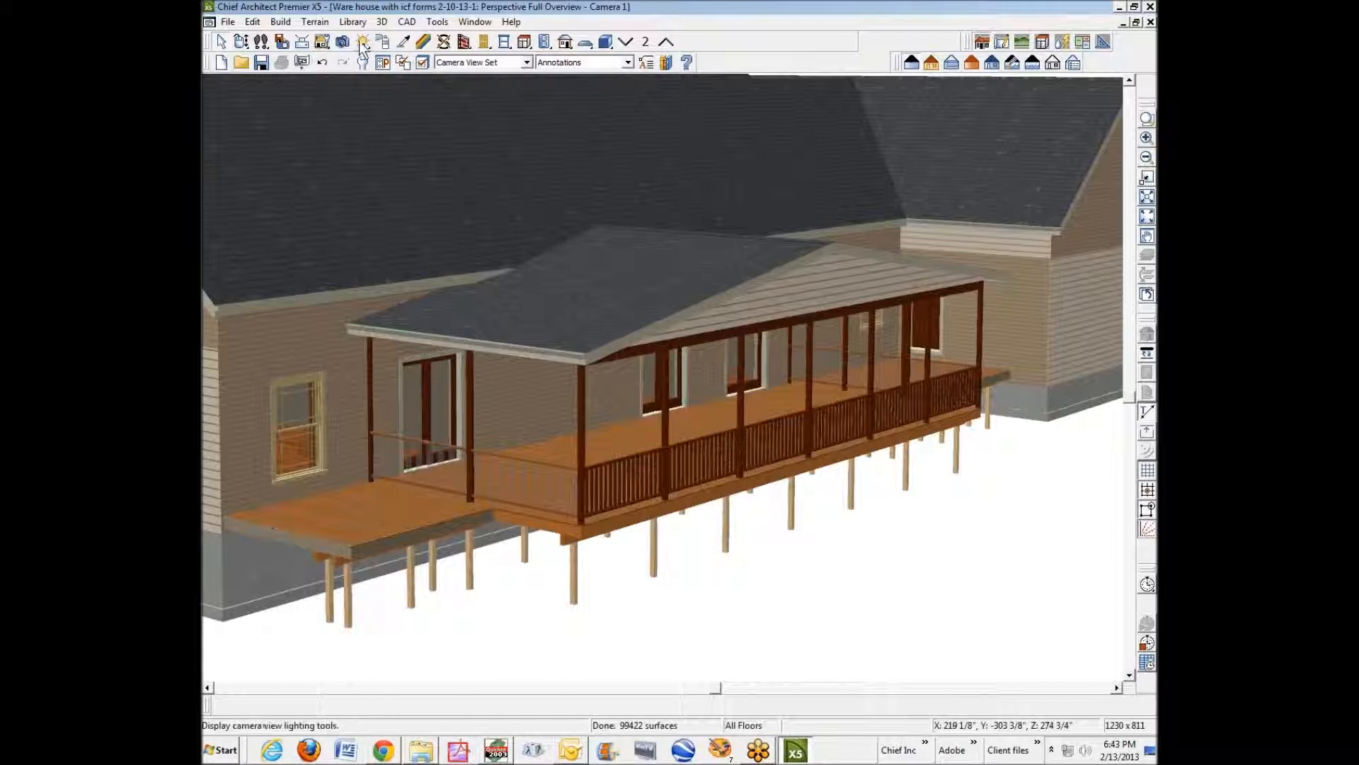
left_click(484, 41)
left_click(434, 465)
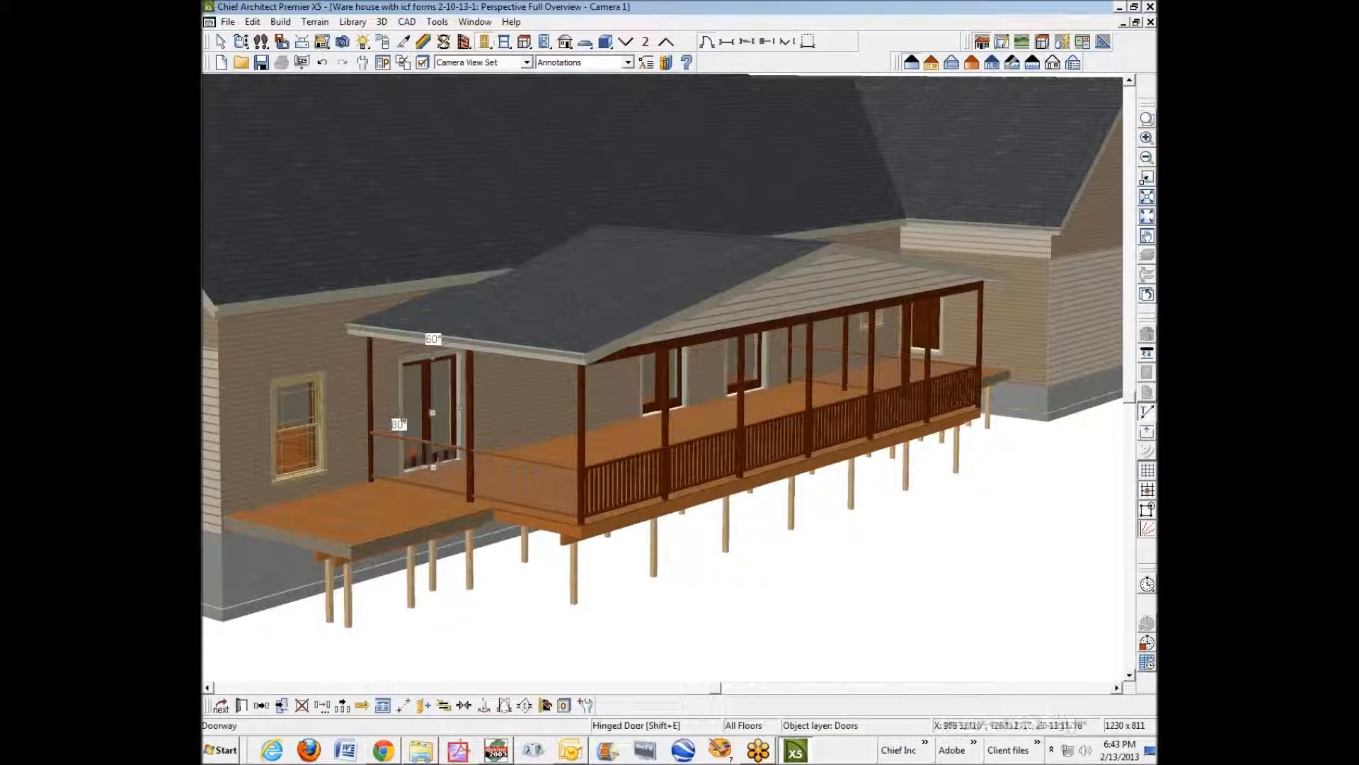
key("Escape")
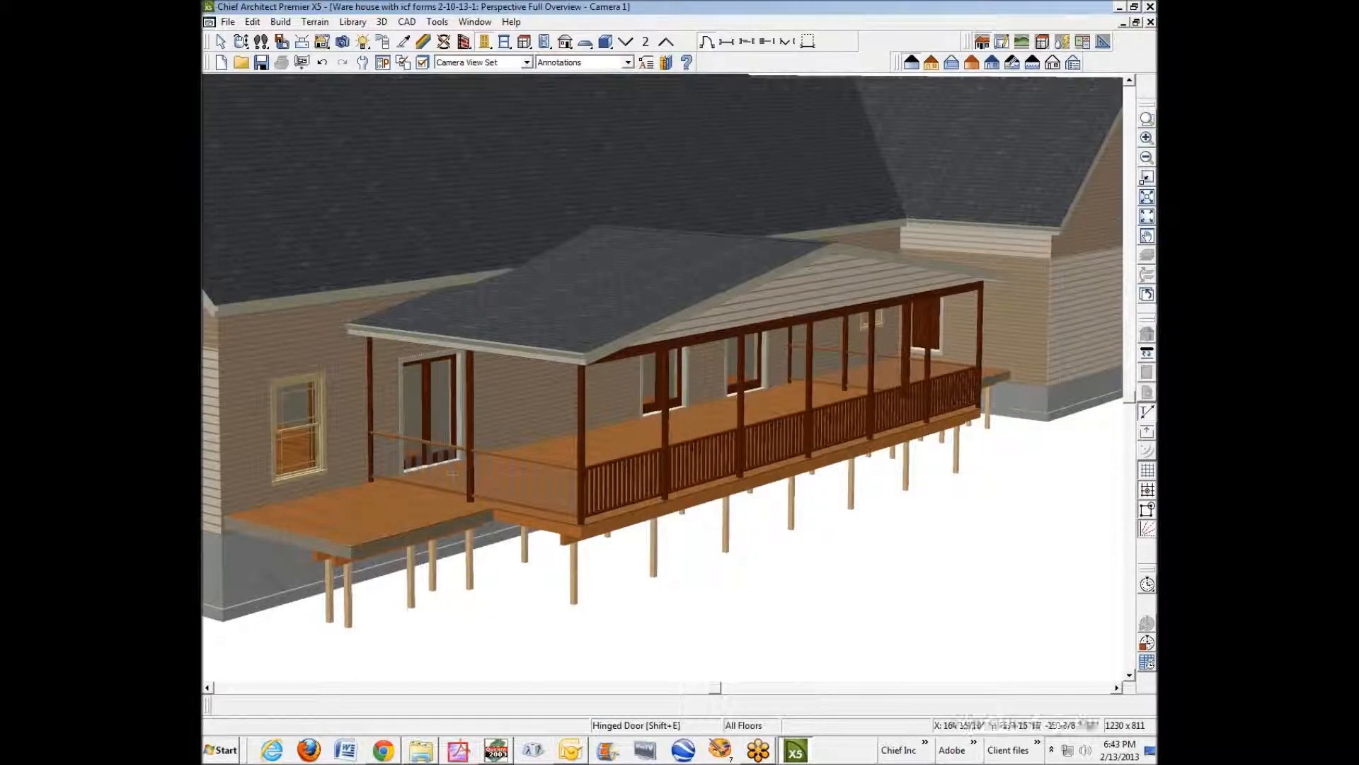
left_click(435, 476)
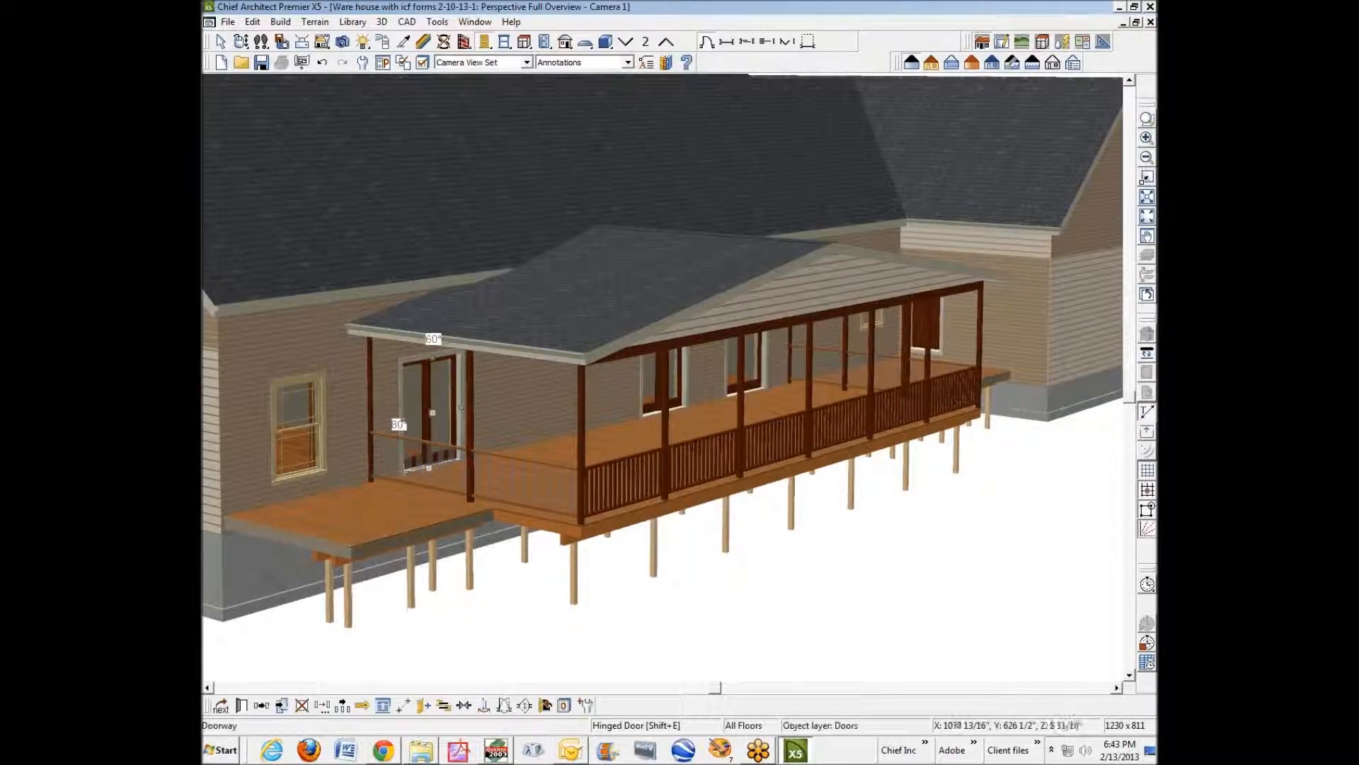
Step: Close Cross Section 2 and display the entire first-floor plan
key("ctrl+Tab")
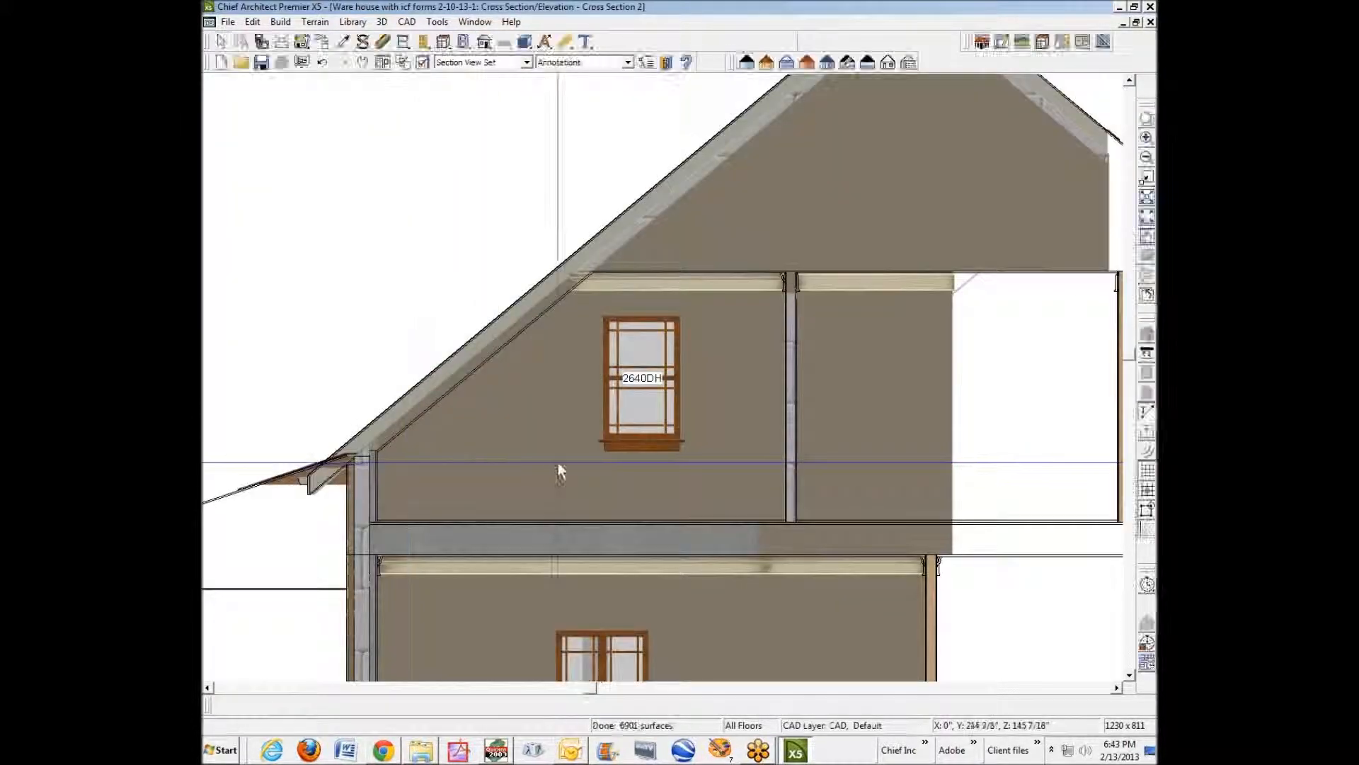
left_click(1150, 22)
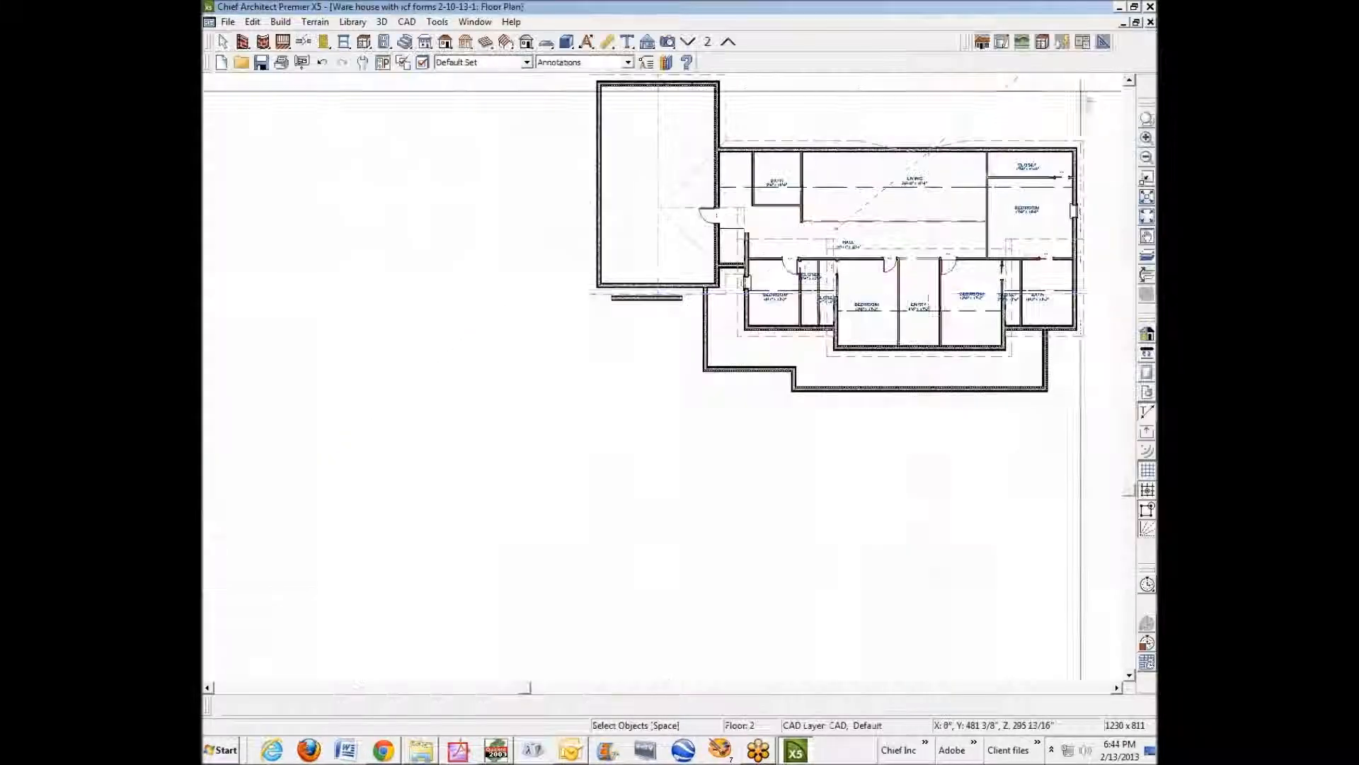
left_click(706, 42)
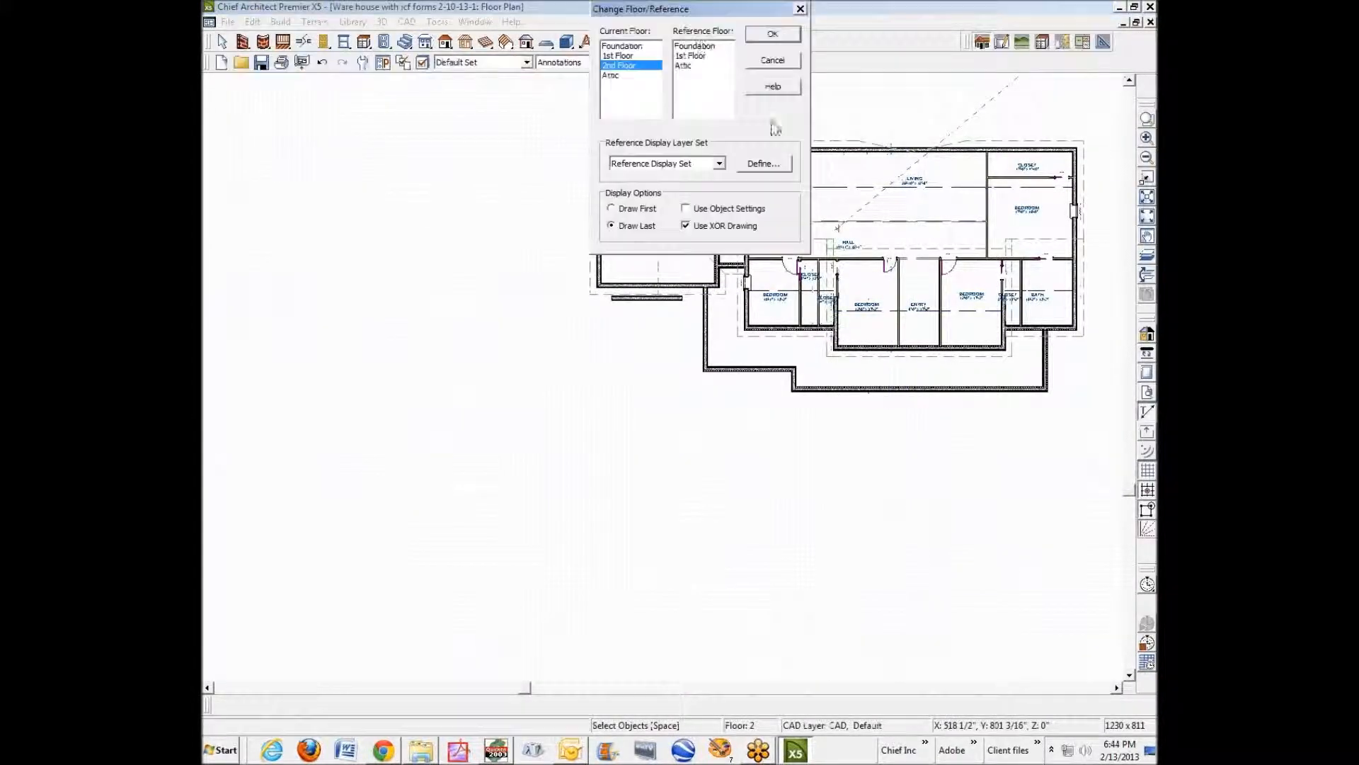
left_click(772, 60)
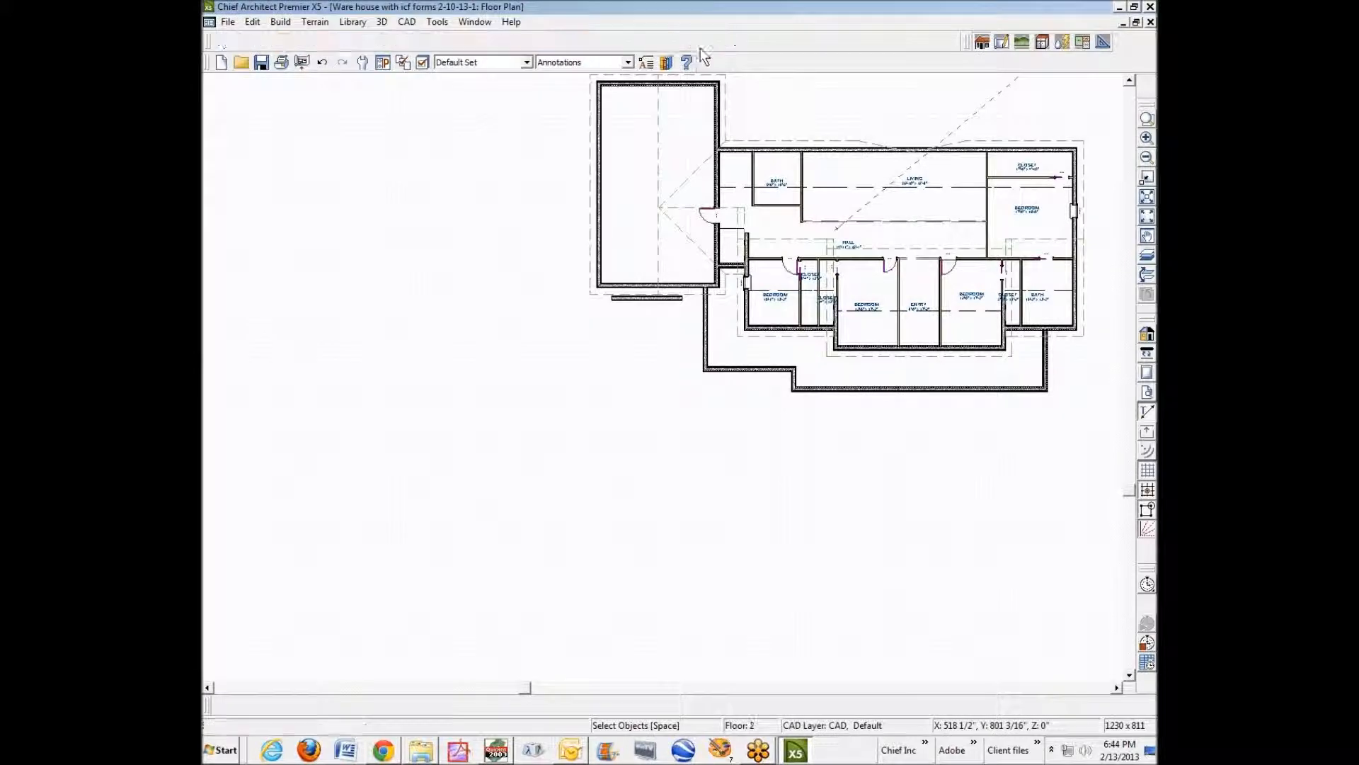
left_click(689, 44)
left_click(1147, 216)
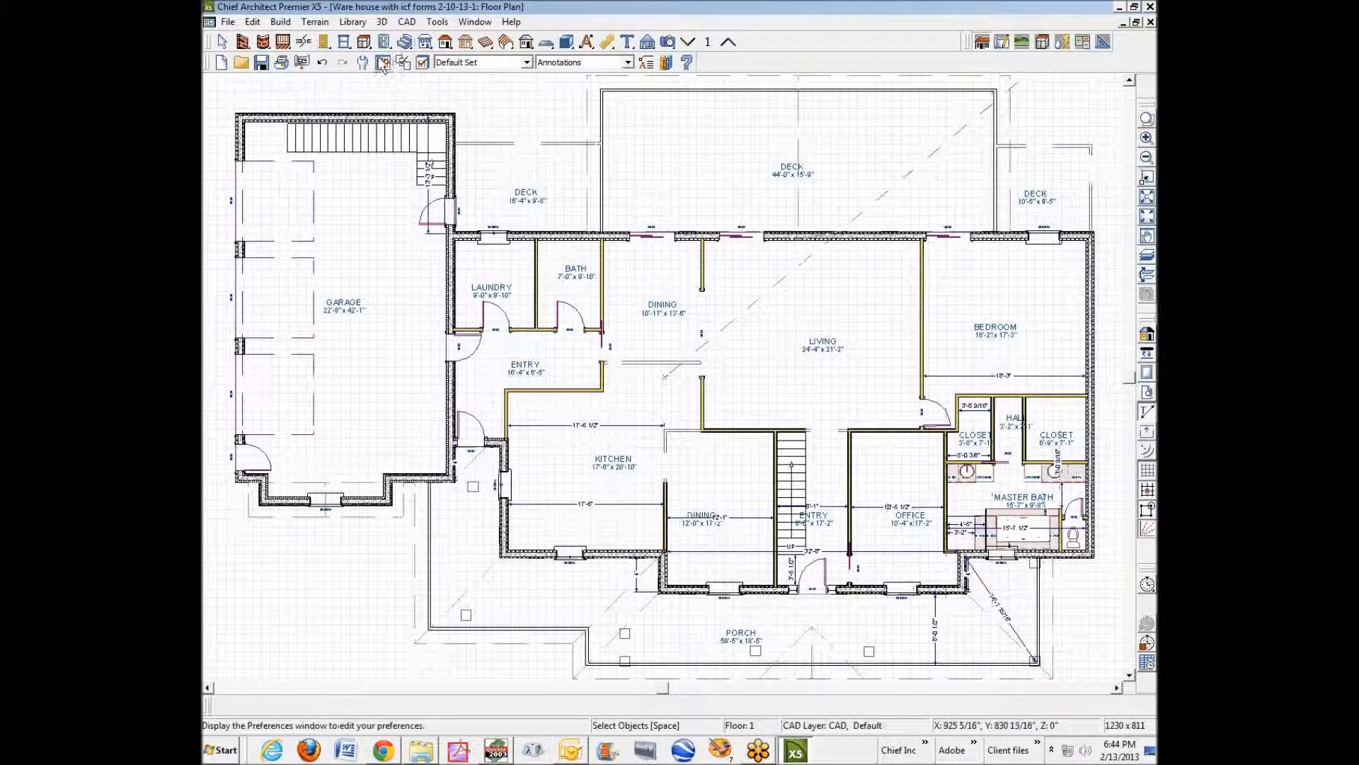
Step: Place a hinged door near the house in the railing between the covered deck and the small bedroom-side deck, checking it in the perspective overview
left_click(345, 43)
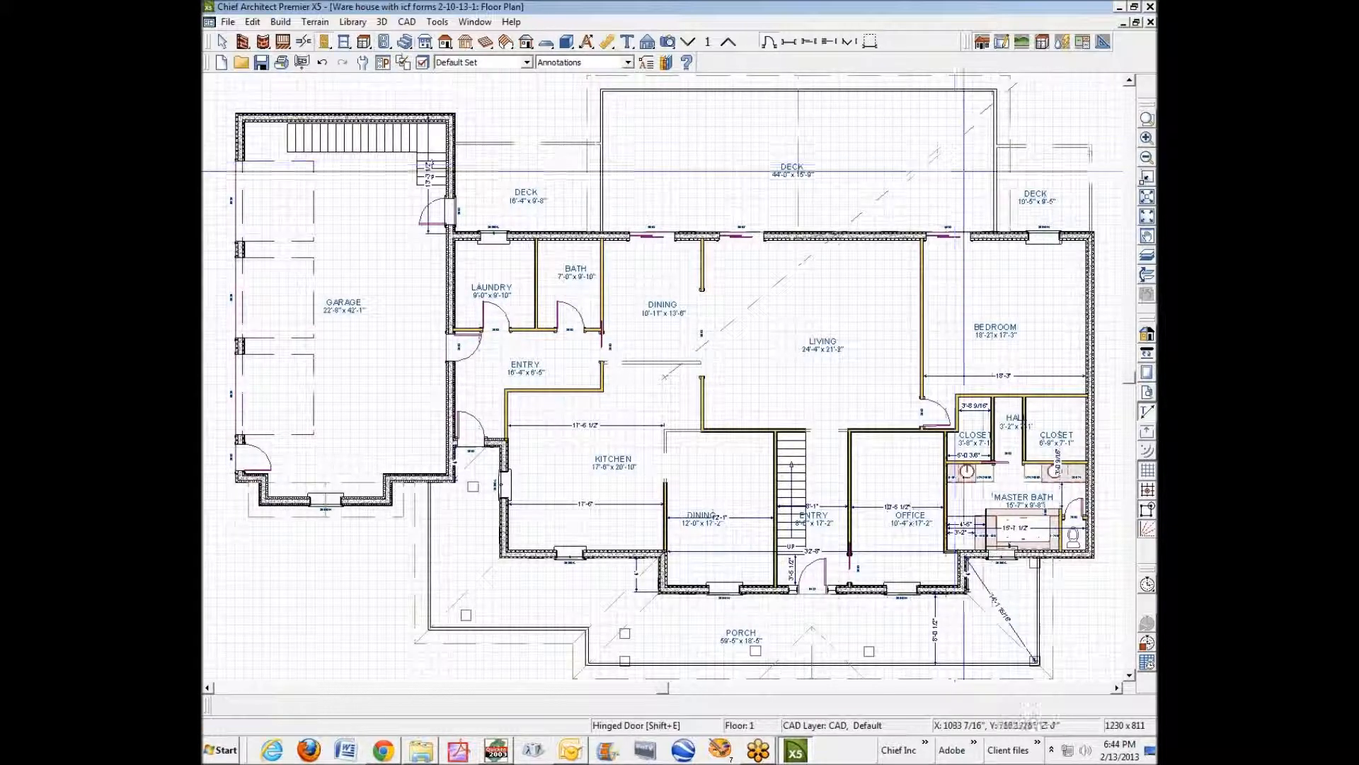
left_click(995, 199)
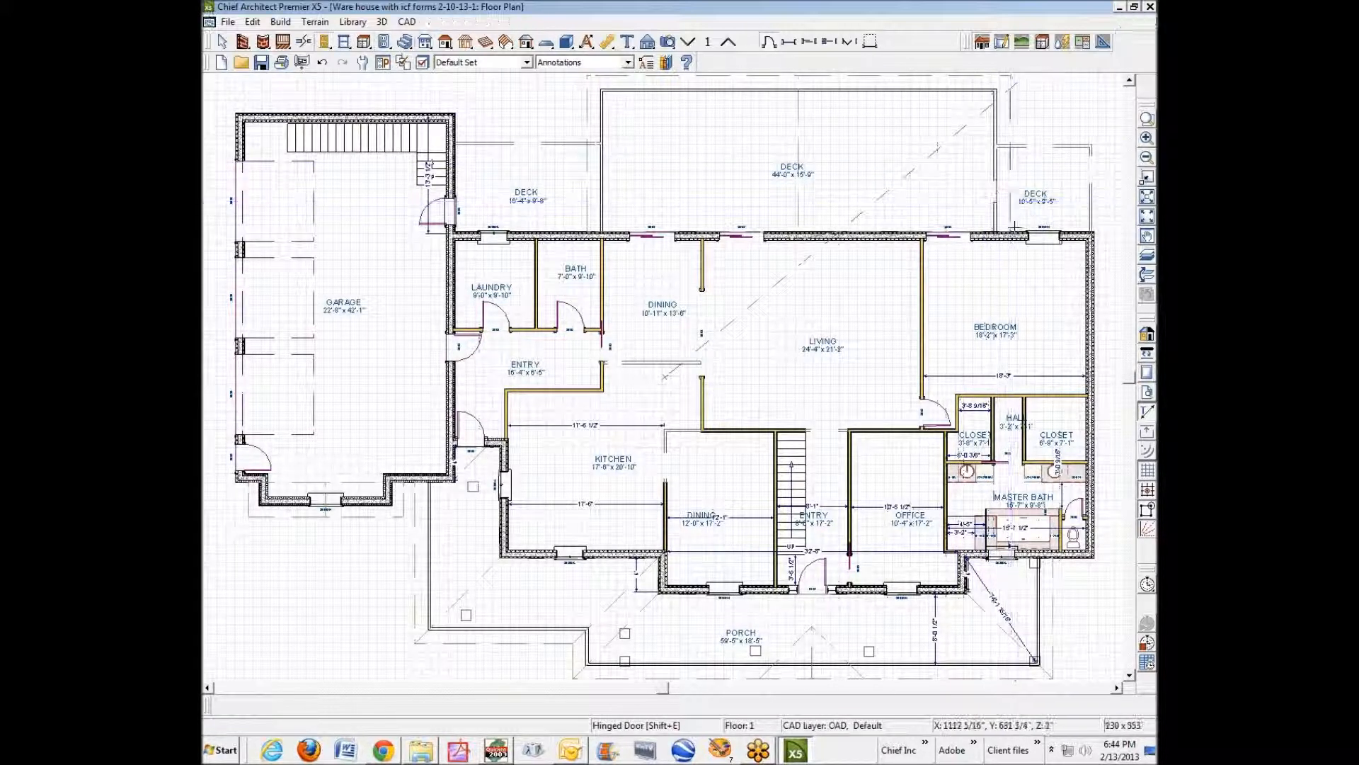
key("ctrl+Tab")
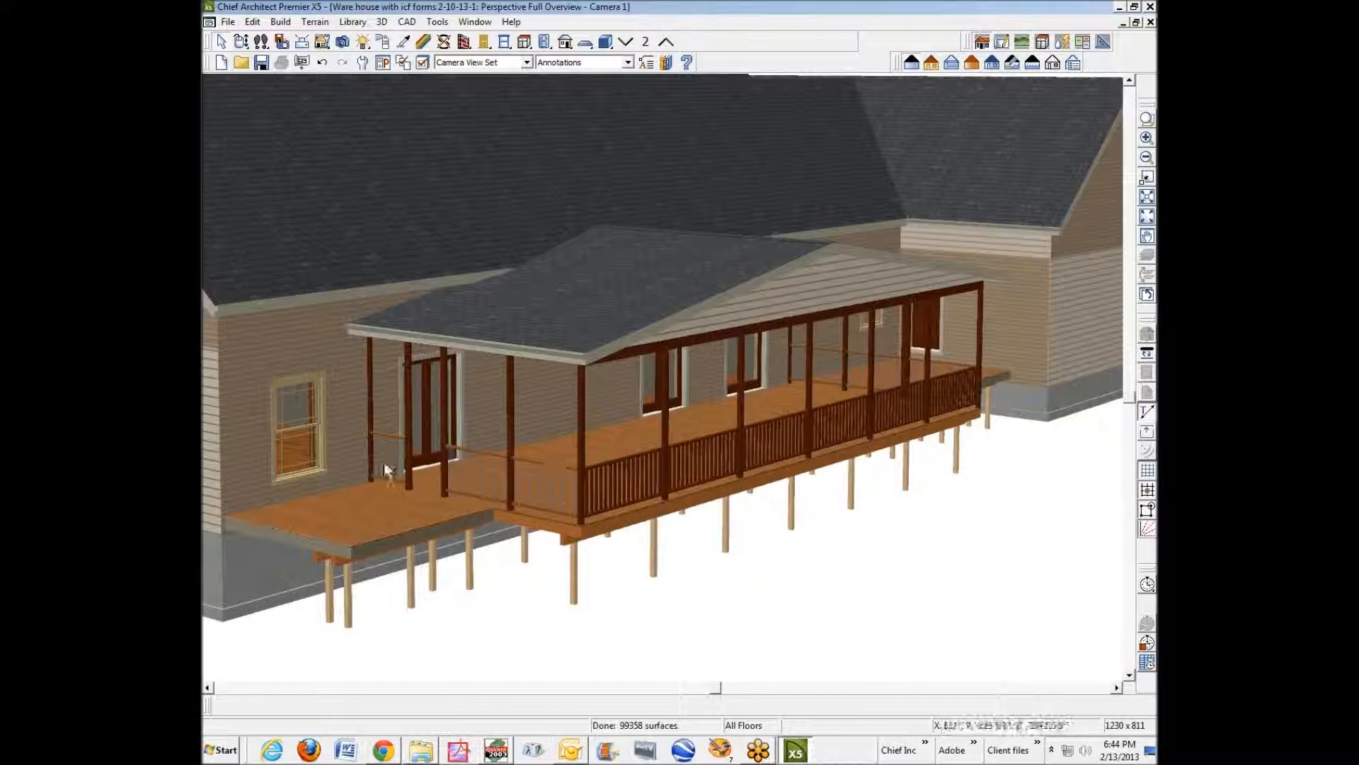
scroll(747, 378, "down", 2)
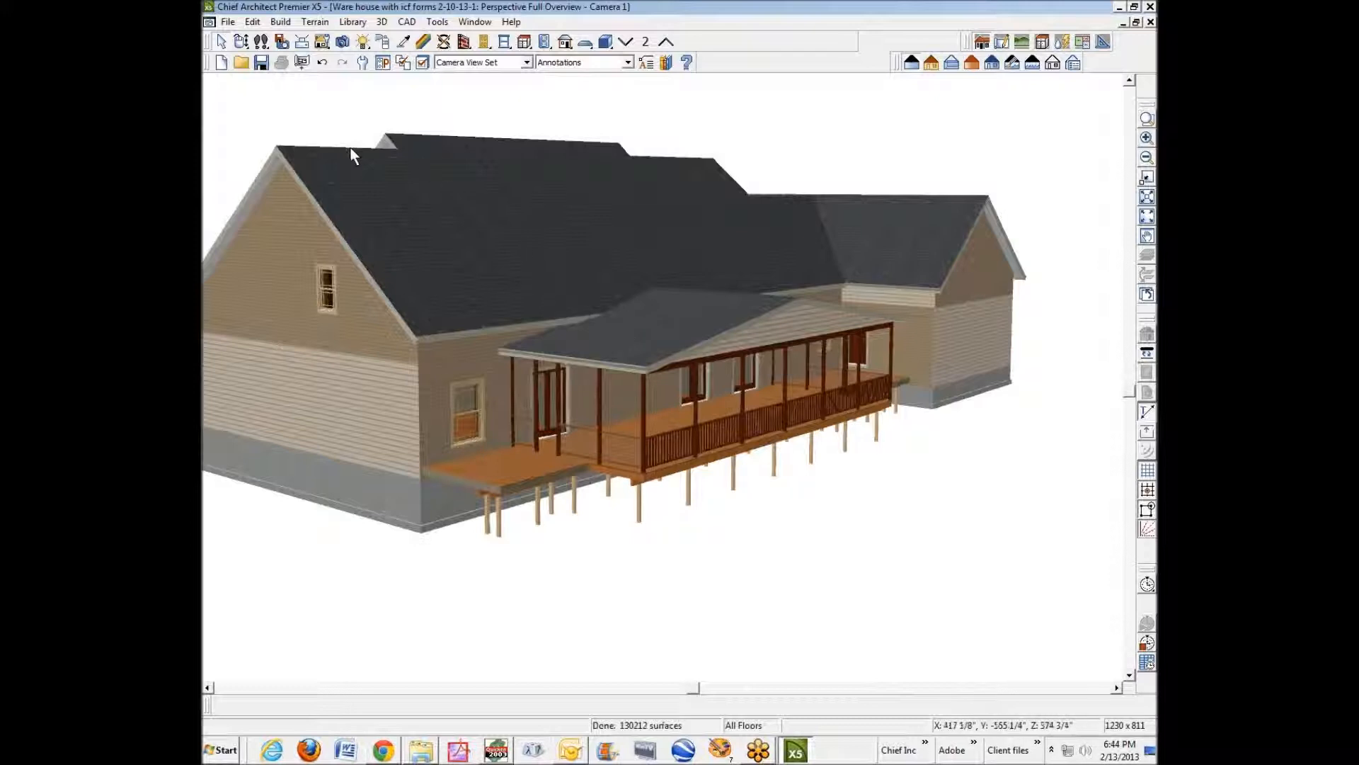
Step: Save the plan and make floor 1 the current floor in the perspective overview
left_click(226, 22)
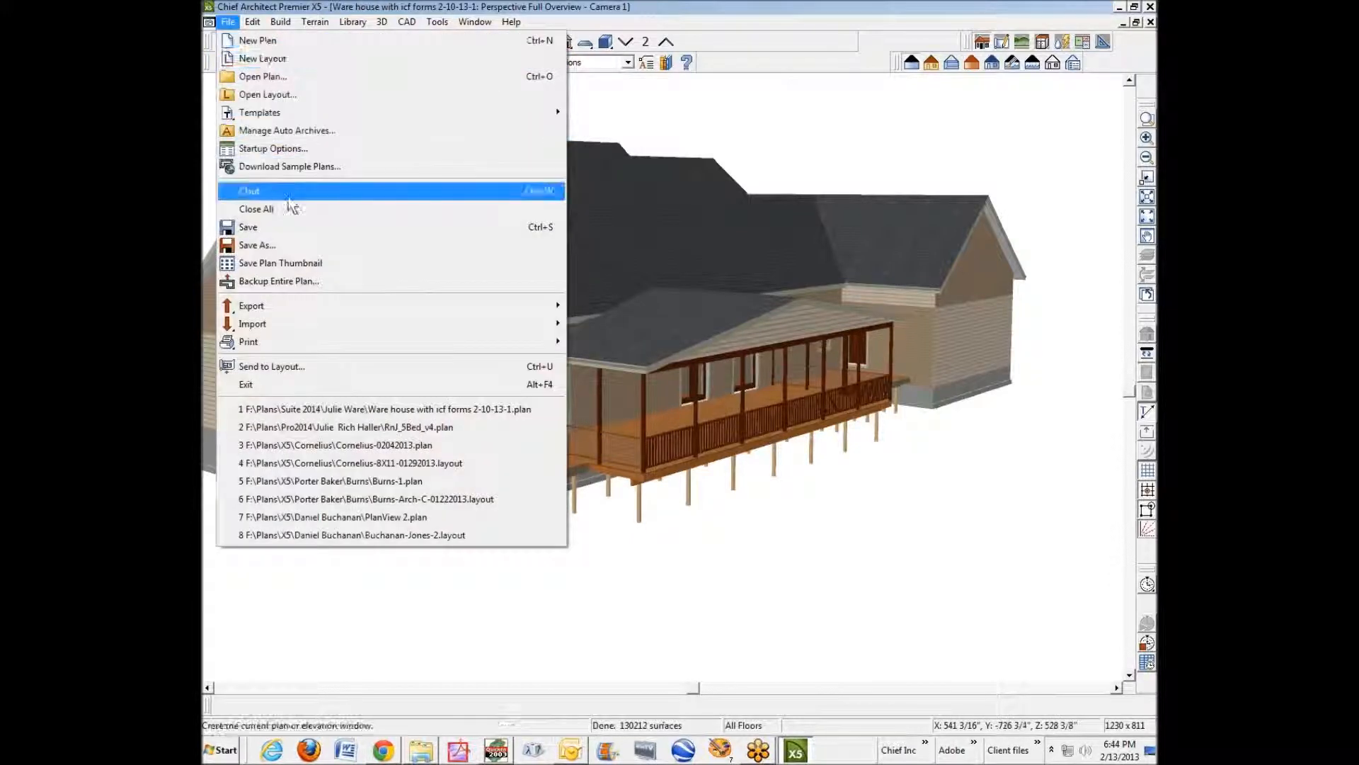
left_click(290, 227)
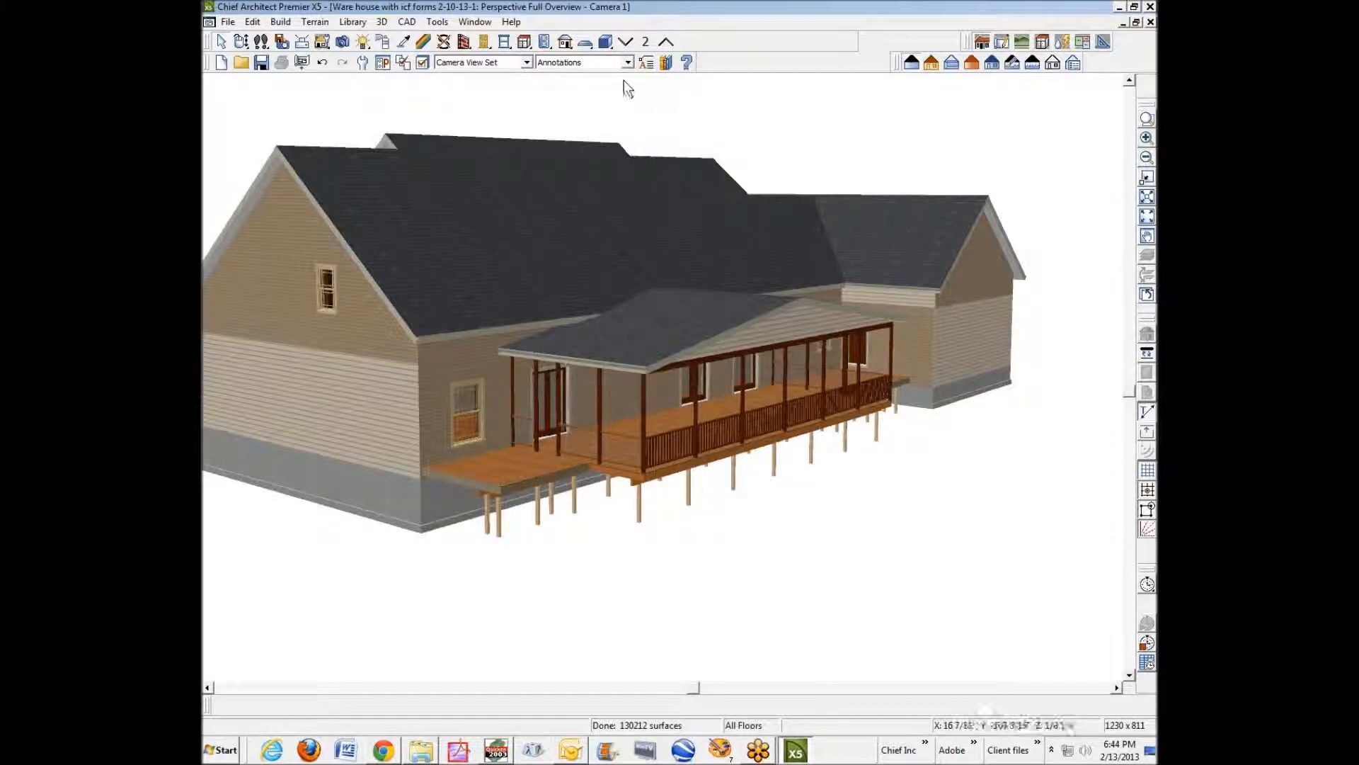
left_click(625, 42)
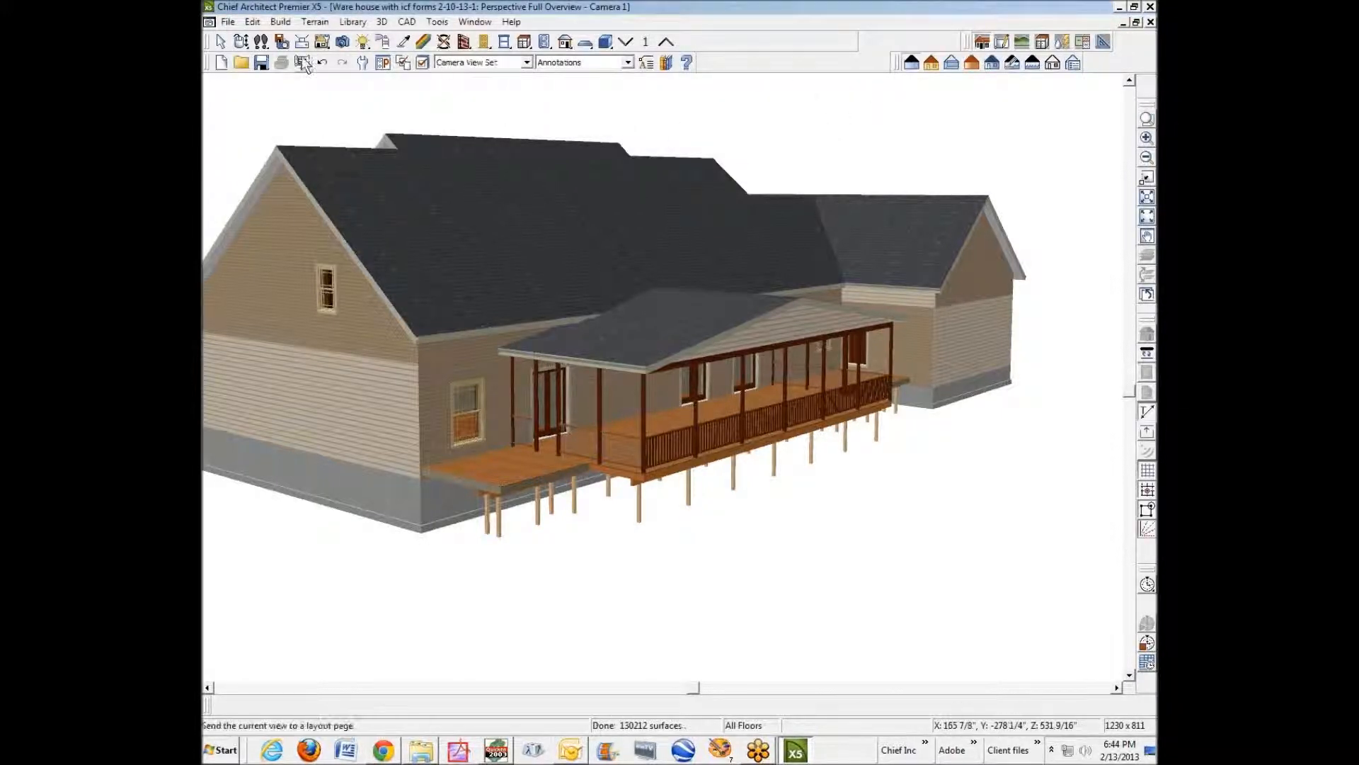
Step: Review the house's front porch, garage wing and stepped roofs from several angles in the perspective overview
left_click(242, 42)
left_click_drag(413, 243, 589, 379)
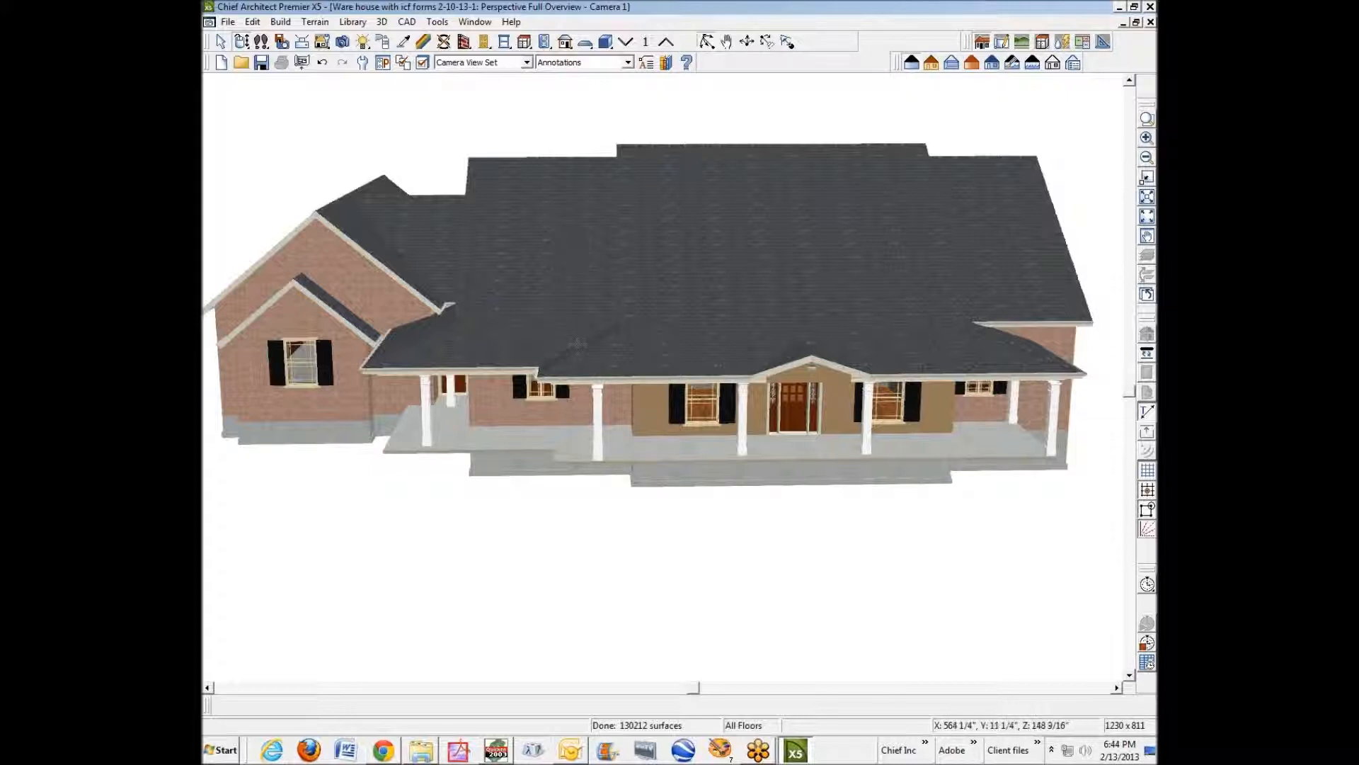
left_click_drag(821, 315, 681, 295)
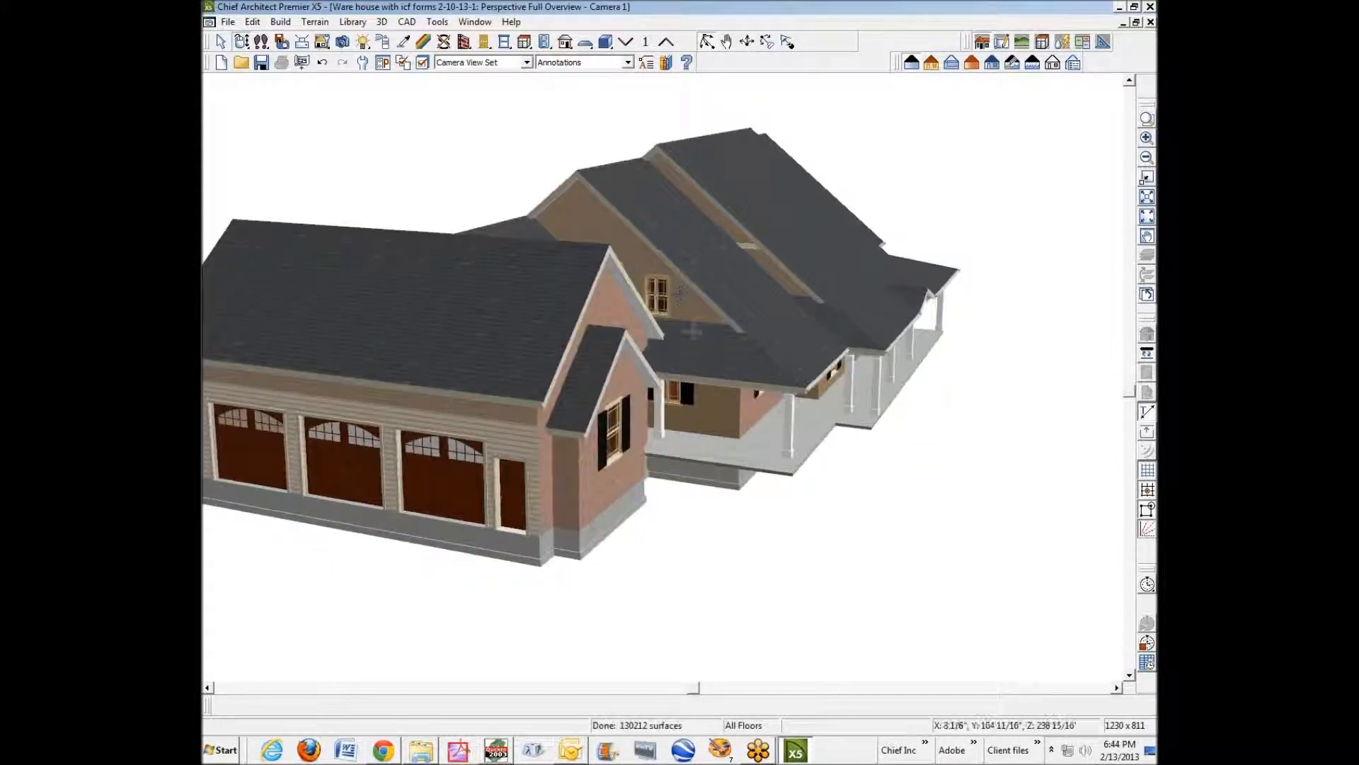
left_click_drag(772, 342, 690, 304)
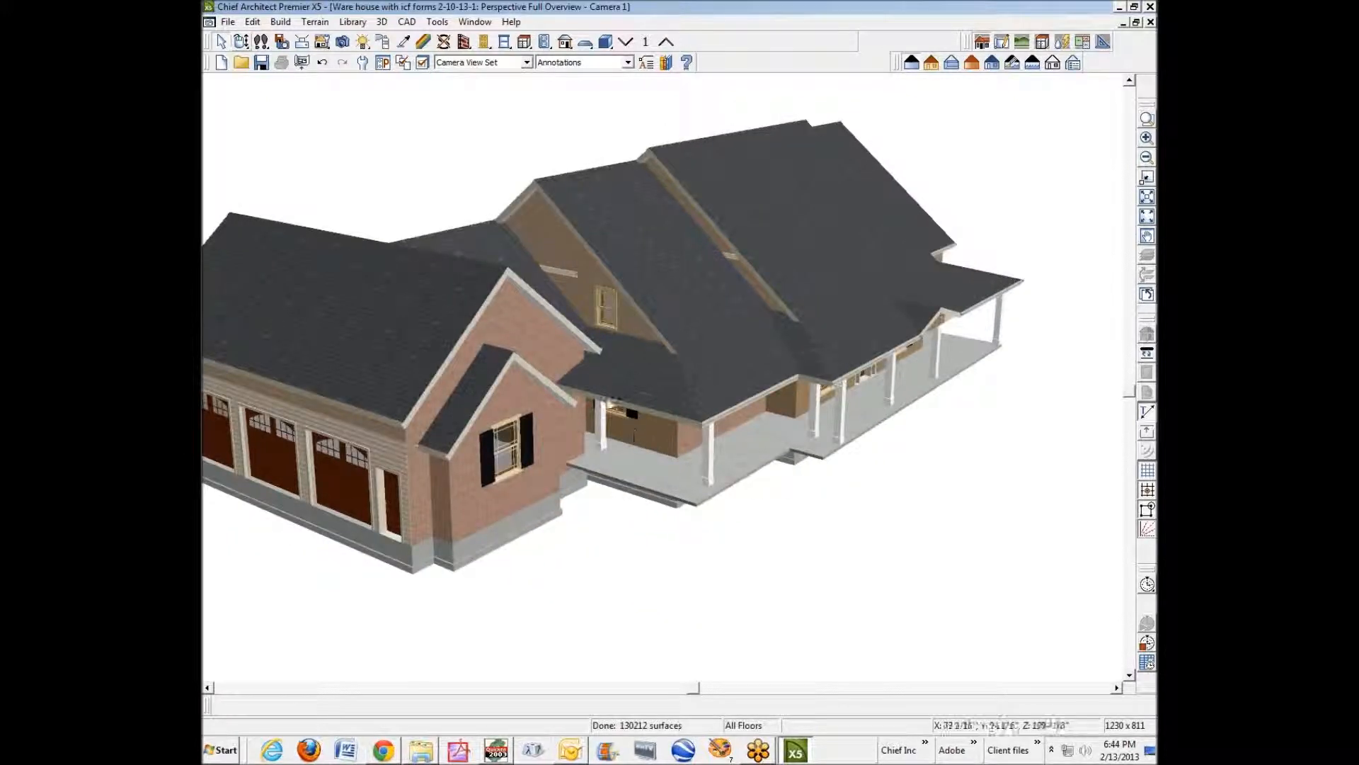